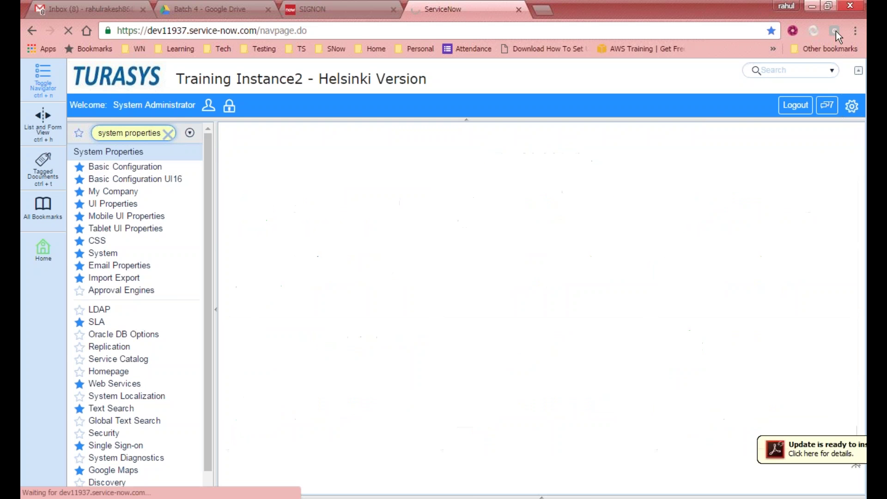
# Step: Review the banner, timezone, date and time format settings on the instance's System Configuration page
pyautogui.click(365, 7)
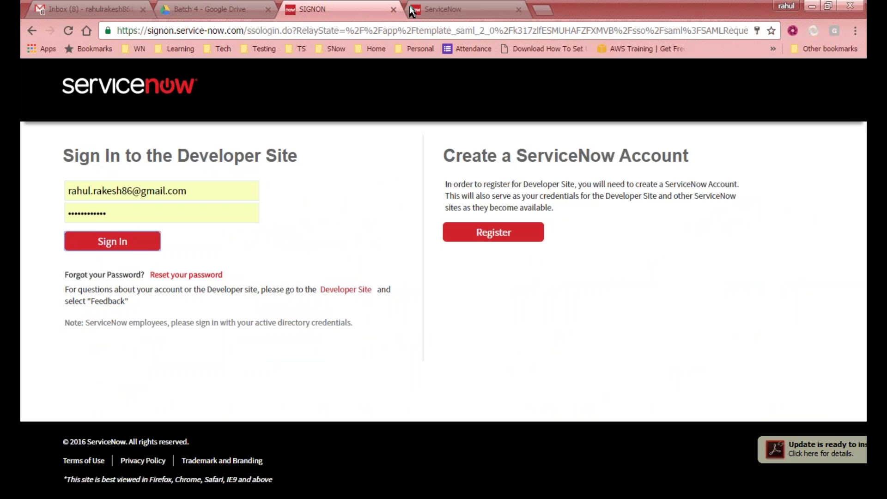
pyautogui.click(457, 14)
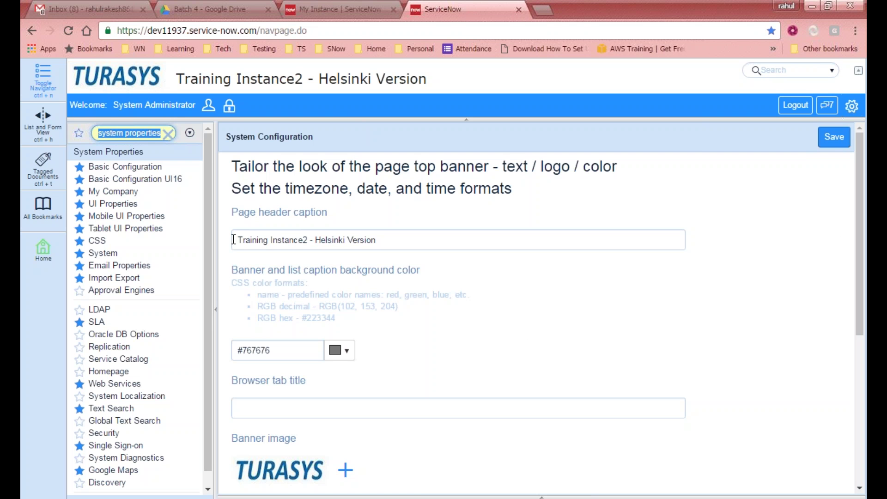
pyautogui.scroll(-1, 206, 254)
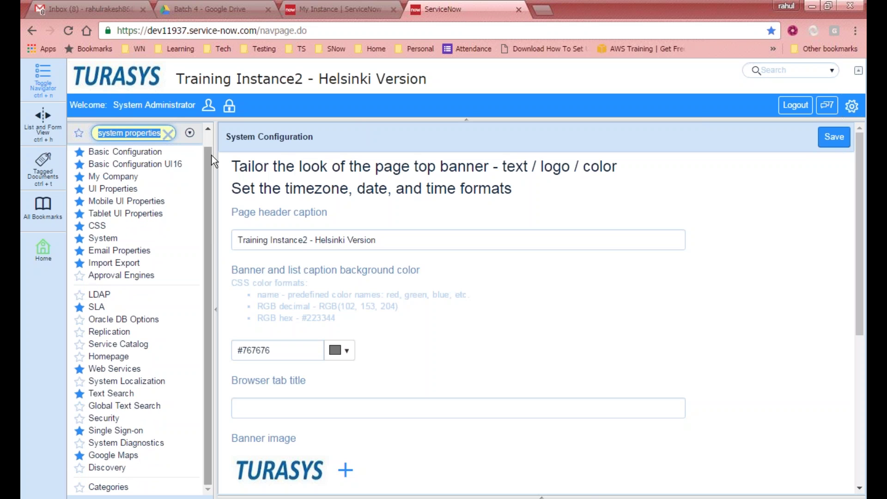
pyautogui.scroll(1, 209, 152)
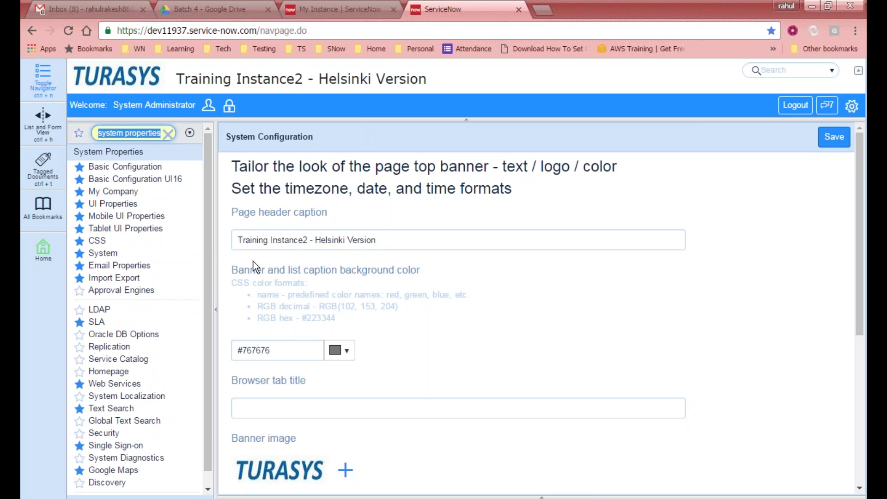
pyautogui.scroll(-5, 281, 311)
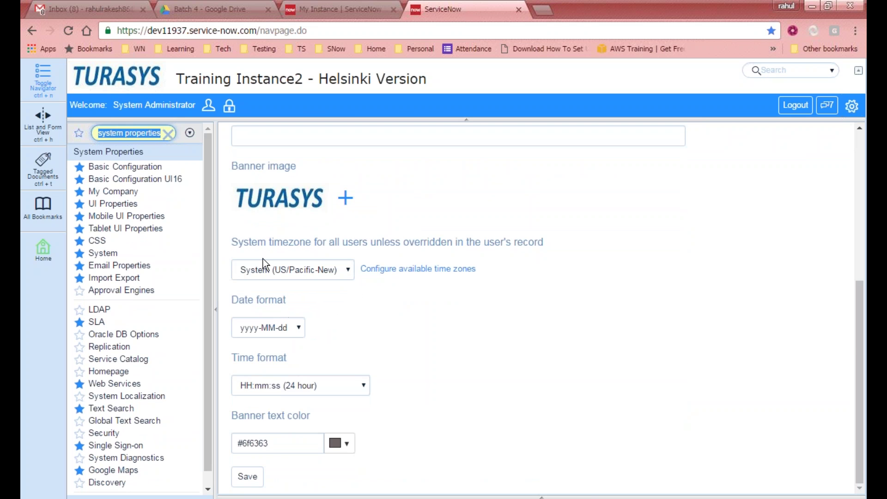
pyautogui.scroll(5, 281, 306)
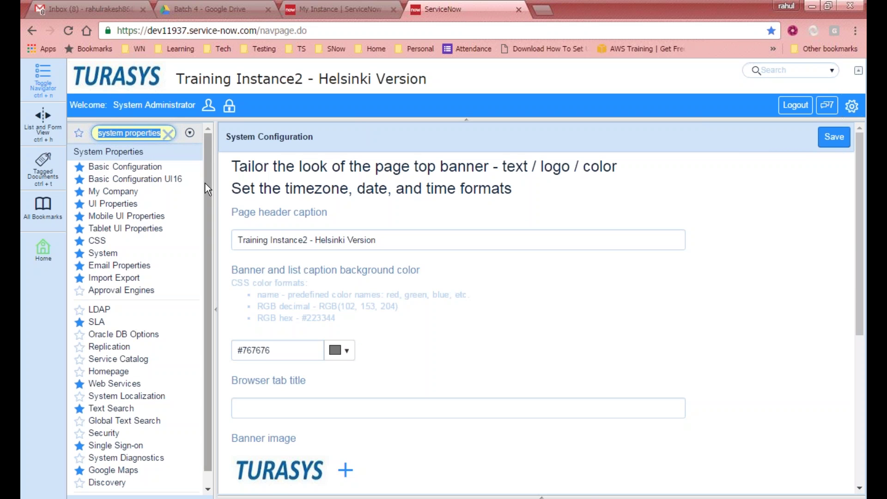
# Step: Open the full system properties table through the navigator filter with sys_properties.list
pyautogui.write('syste')
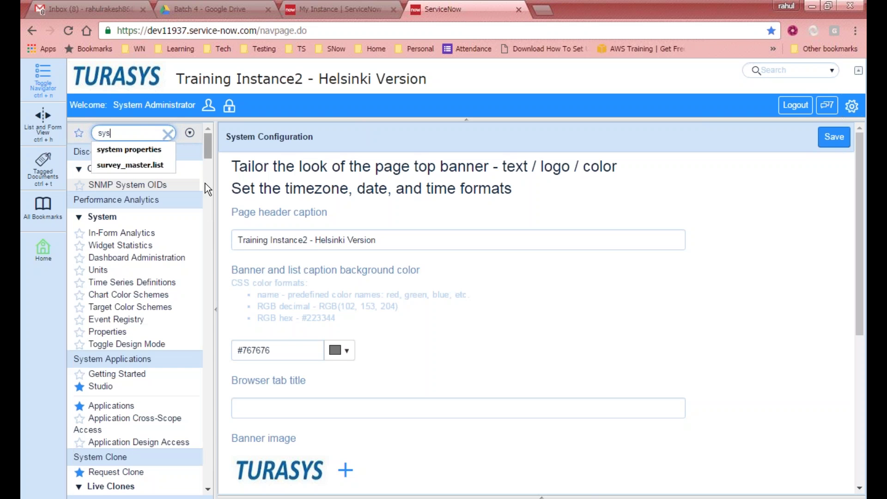
pyautogui.press('BackSpace')
pyautogui.press('BackSpace')
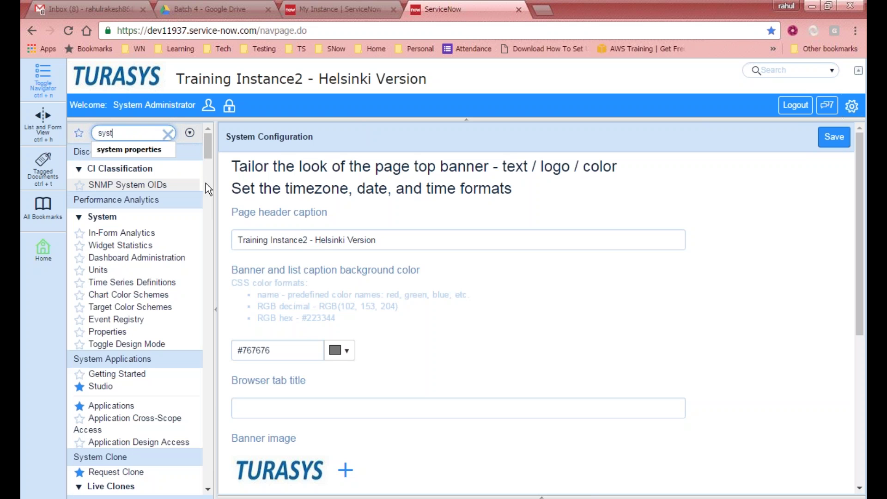
pyautogui.write('_propert')
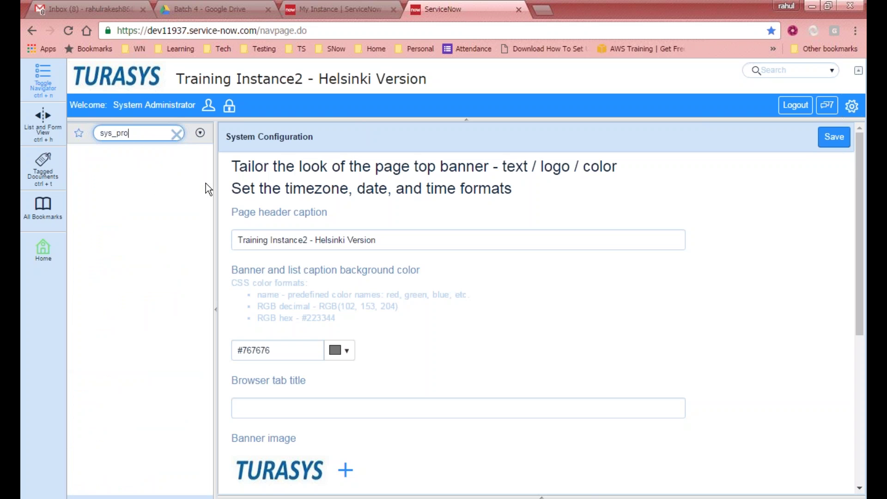
pyautogui.write('ies.list')
pyautogui.press('Return')
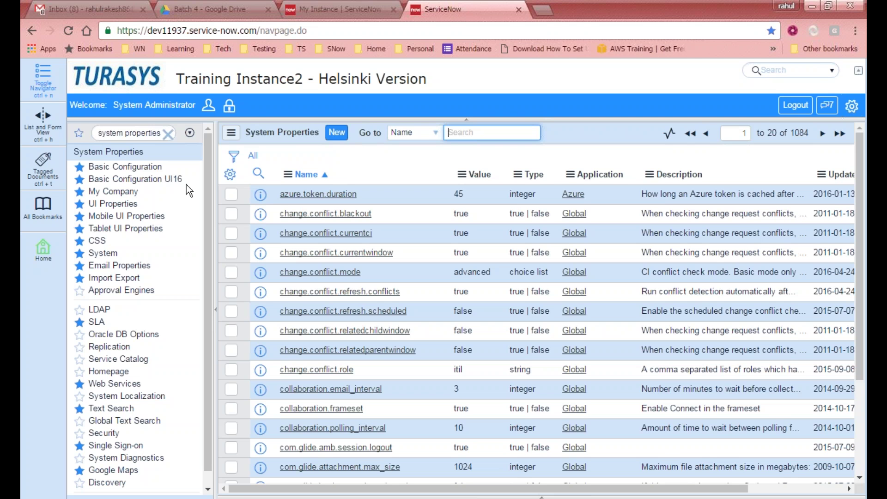
# Step: Look over the names, values, types and descriptions in the System Properties list
pyautogui.scroll(-3, 324, 213)
pyautogui.scroll(3, 323, 214)
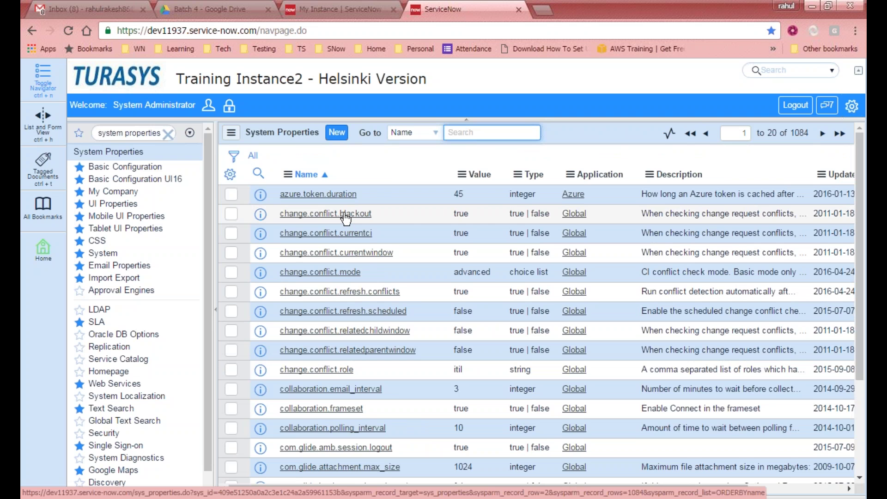
pyautogui.scroll(-3, 345, 218)
pyautogui.scroll(3, 345, 218)
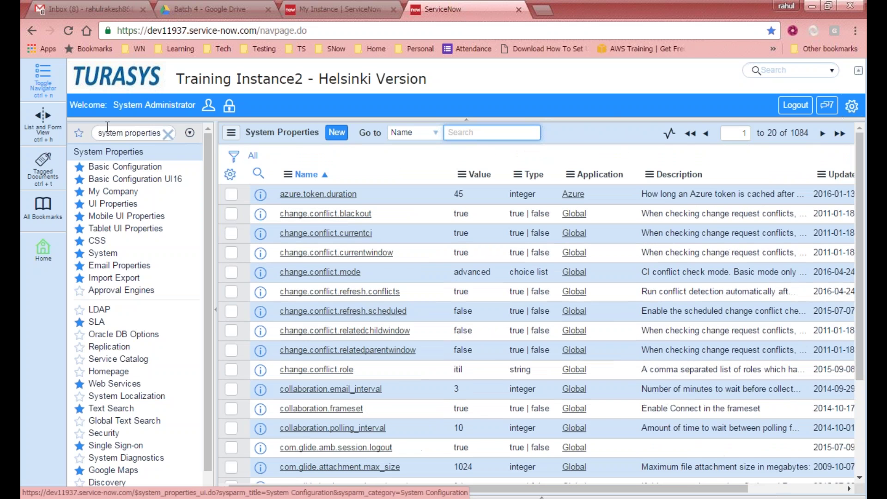
pyautogui.scroll(-3, 461, 194)
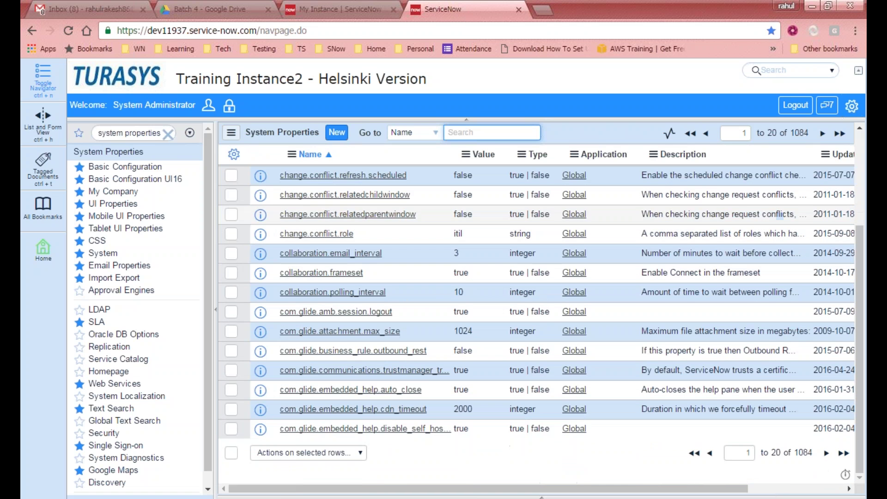
pyautogui.scroll(3, 384, 240)
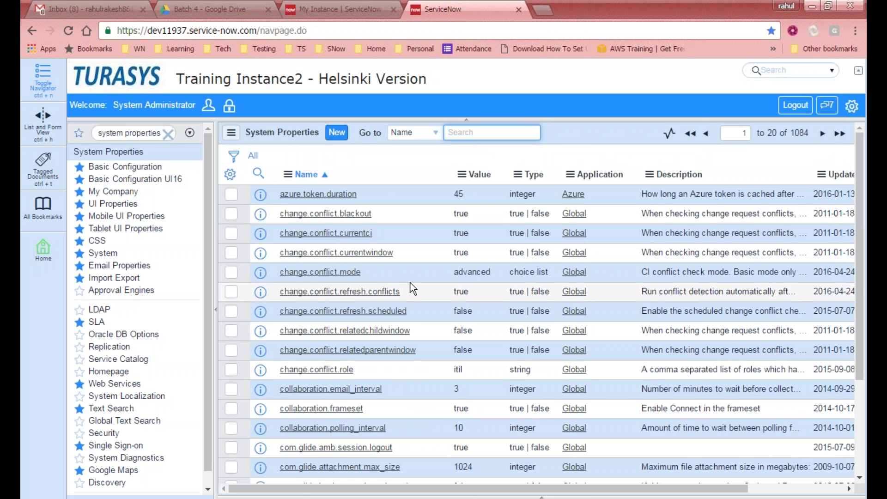
# Step: Open the azure.token.duration property, examine its name, description, value and categories, and return to the list
pyautogui.click(314, 195)
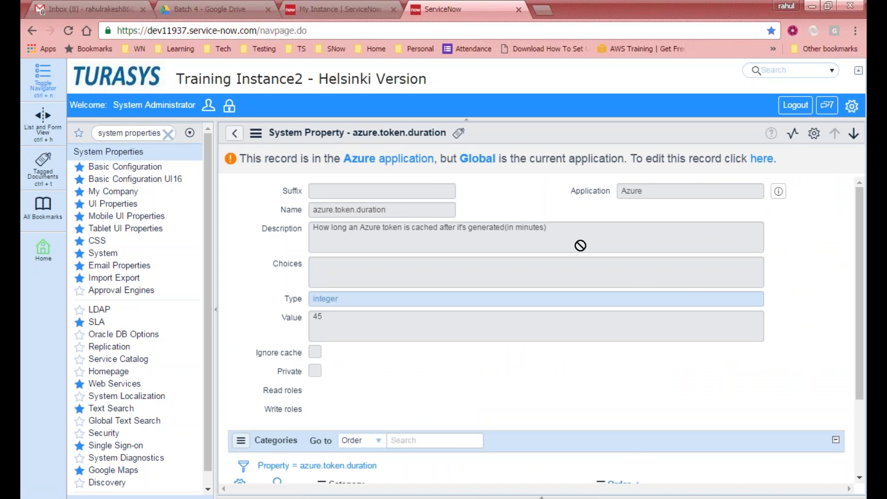
pyautogui.moveTo(585, 230); pyautogui.dragTo(275, 219)
pyautogui.click(275, 219)
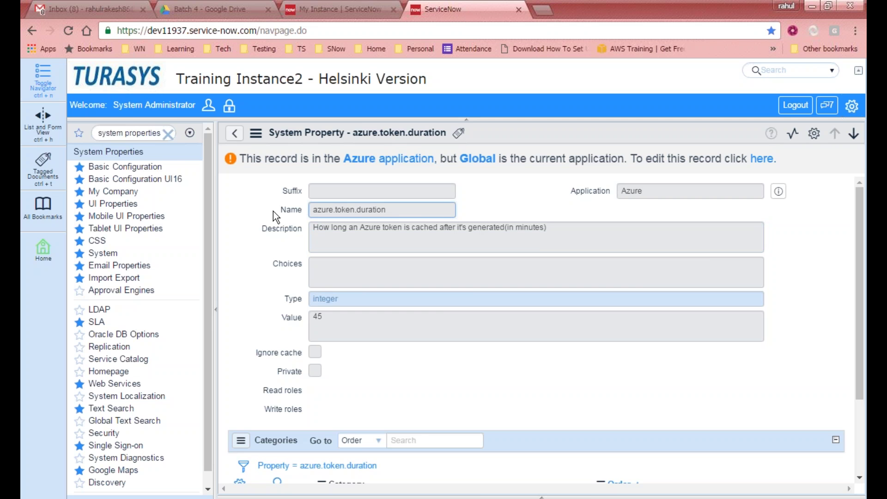
pyautogui.scroll(-3, 275, 217)
pyautogui.scroll(3, 276, 217)
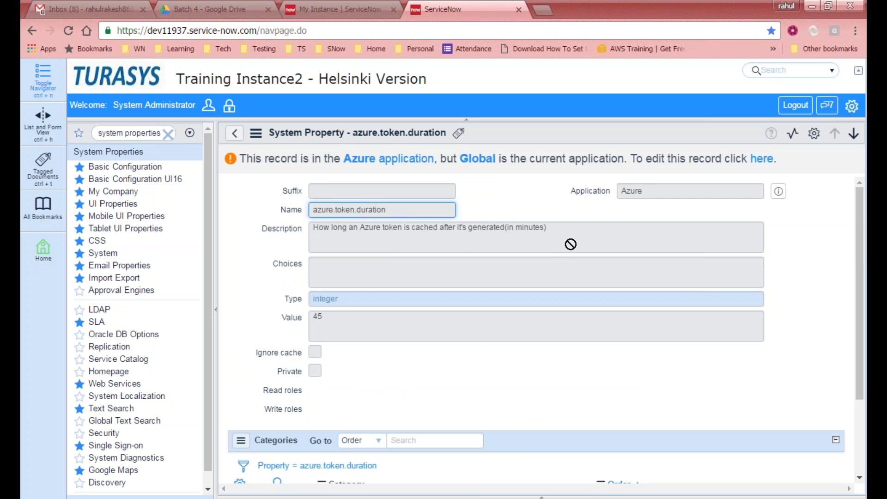
pyautogui.scroll(-1, 471, 253)
pyautogui.moveTo(323, 252); pyautogui.dragTo(303, 253)
pyautogui.scroll(1, 394, 214)
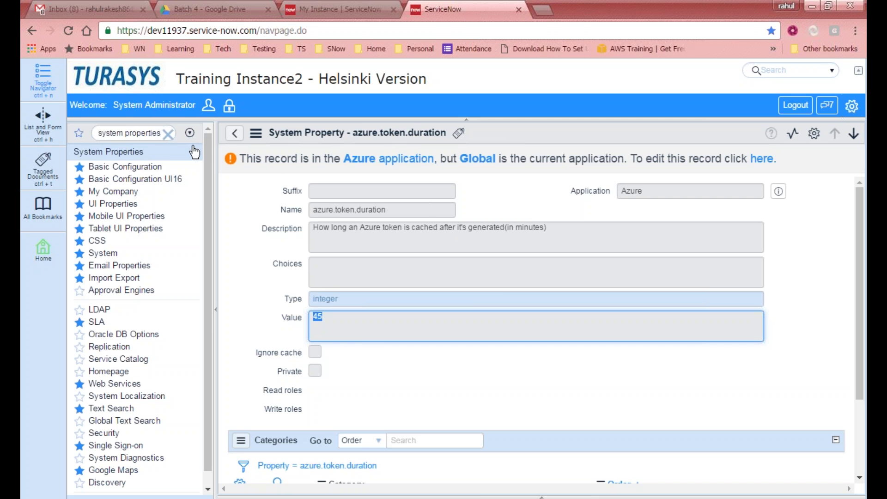
pyautogui.scroll(-2, 260, 201)
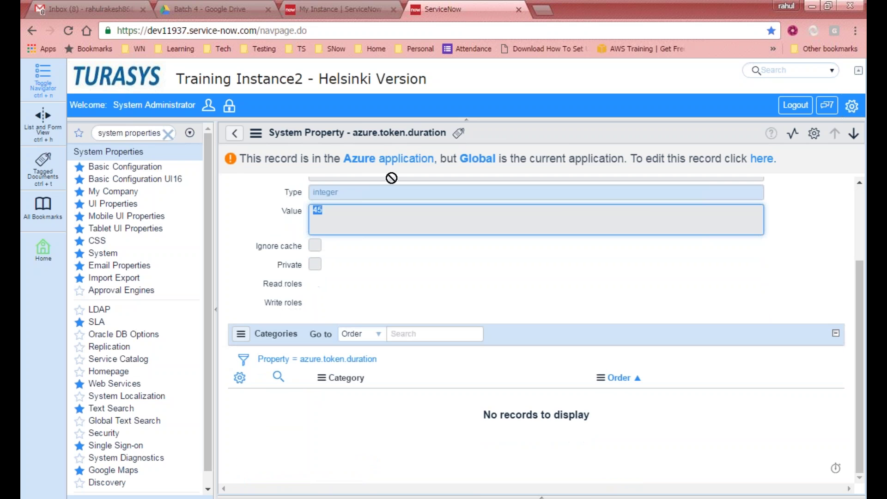
pyautogui.scroll(2, 379, 230)
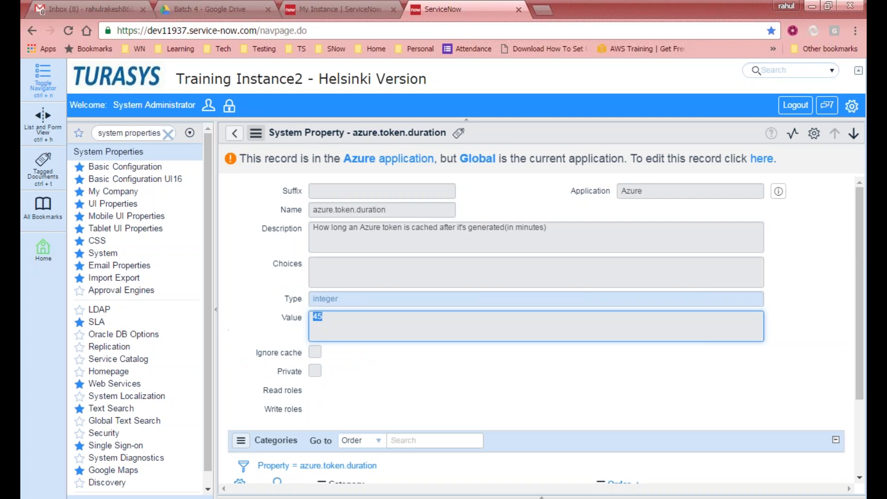
pyautogui.click(236, 137)
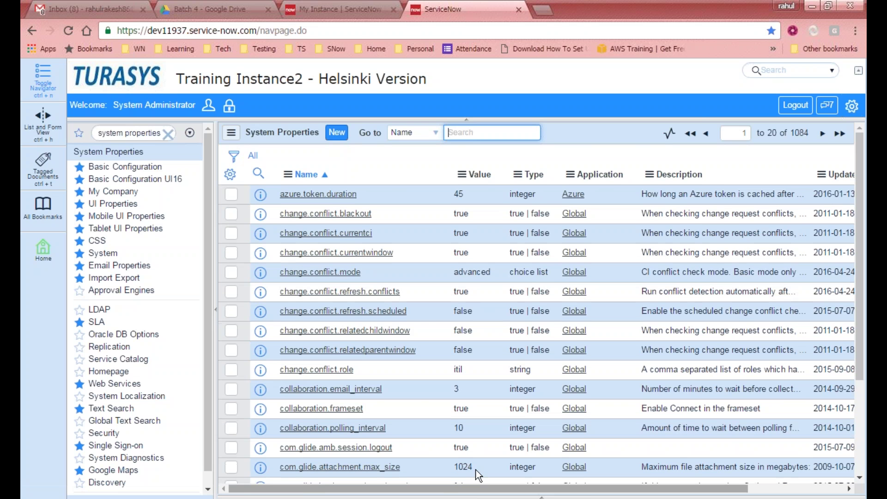
# Step: Open the com.glide.attachment.max_size property, examine its description and value, and return to the System Properties list
pyautogui.moveTo(454, 490); pyautogui.dragTo(362, 446)
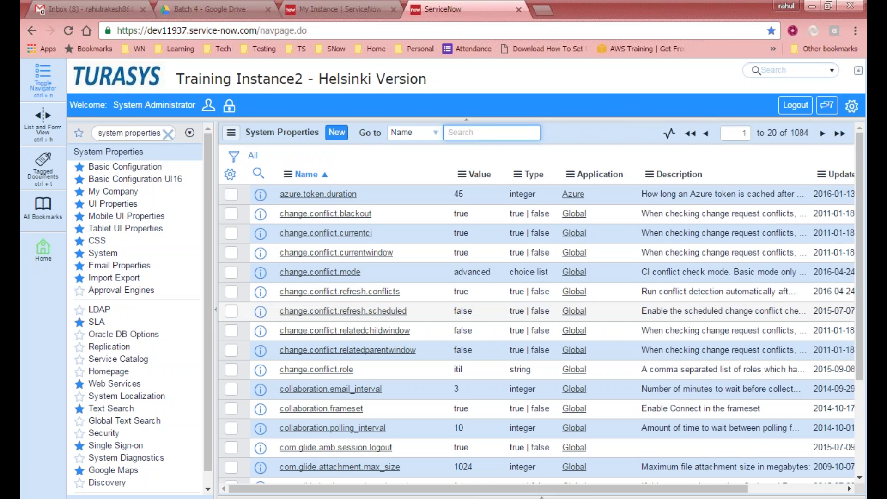
pyautogui.scroll(-2, 832, 199)
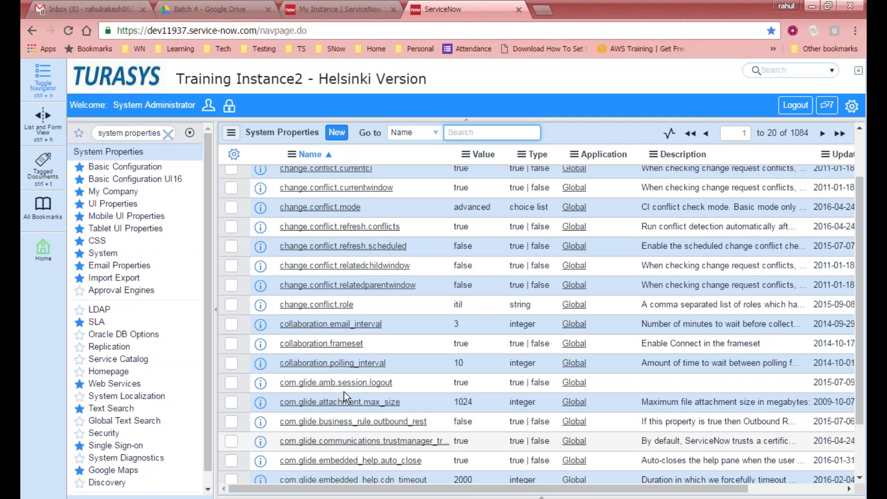
pyautogui.click(323, 402)
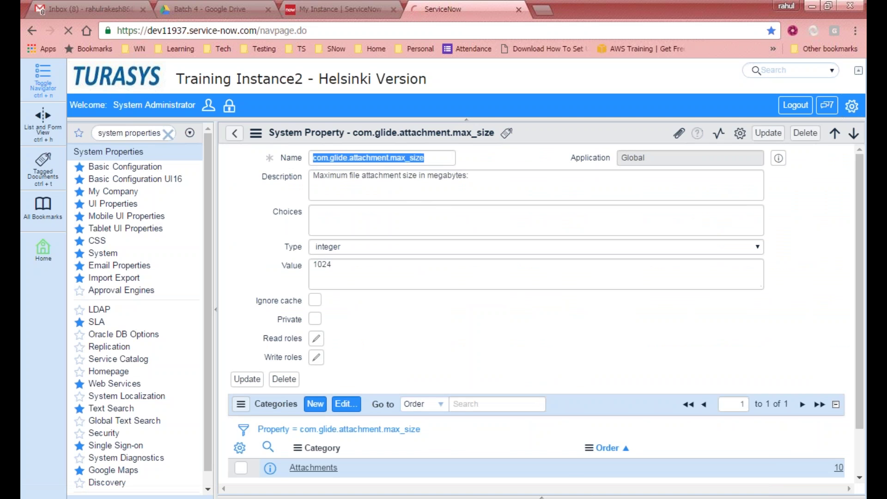
pyautogui.click(422, 167)
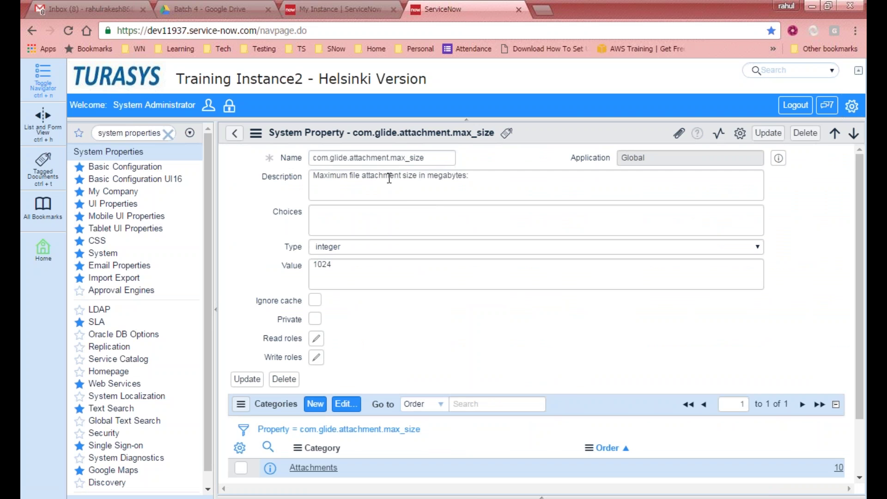
pyautogui.moveTo(481, 175); pyautogui.dragTo(232, 172)
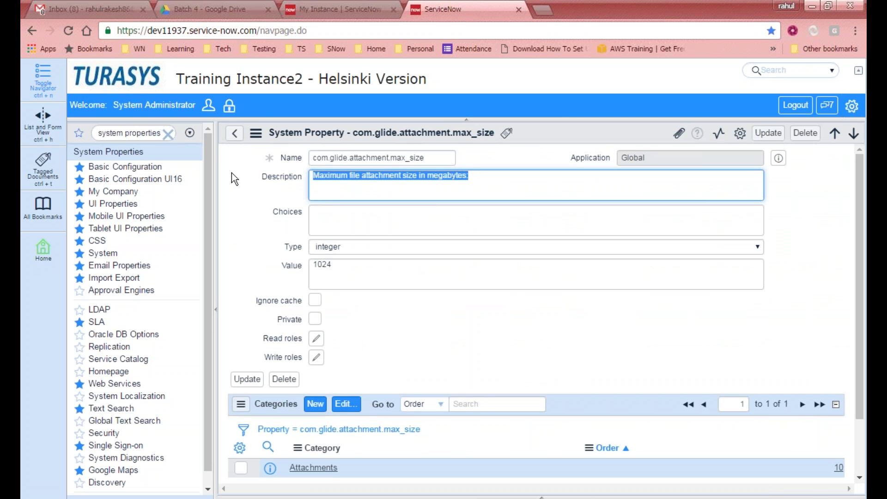
pyautogui.click(473, 354)
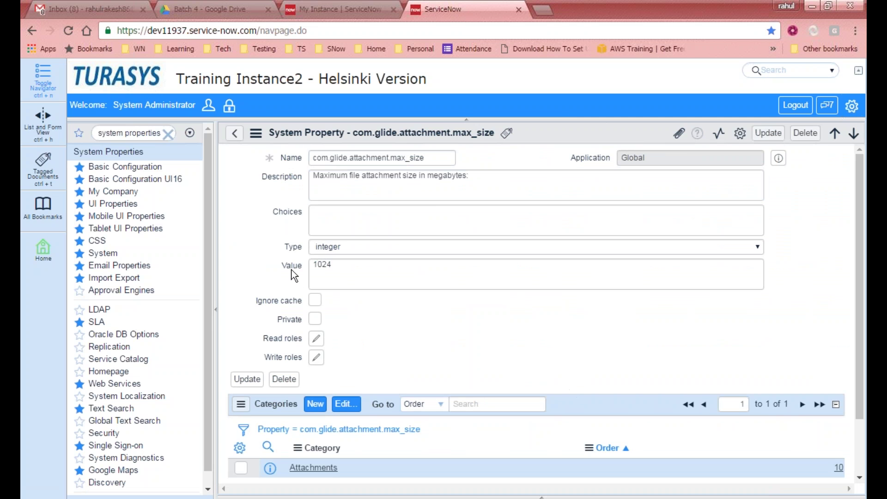
pyautogui.moveTo(358, 265); pyautogui.dragTo(307, 266)
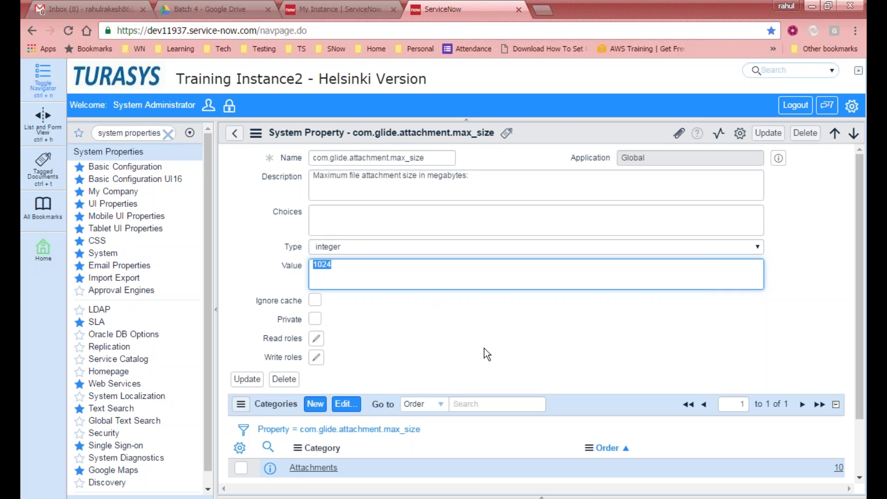
pyautogui.click(477, 344)
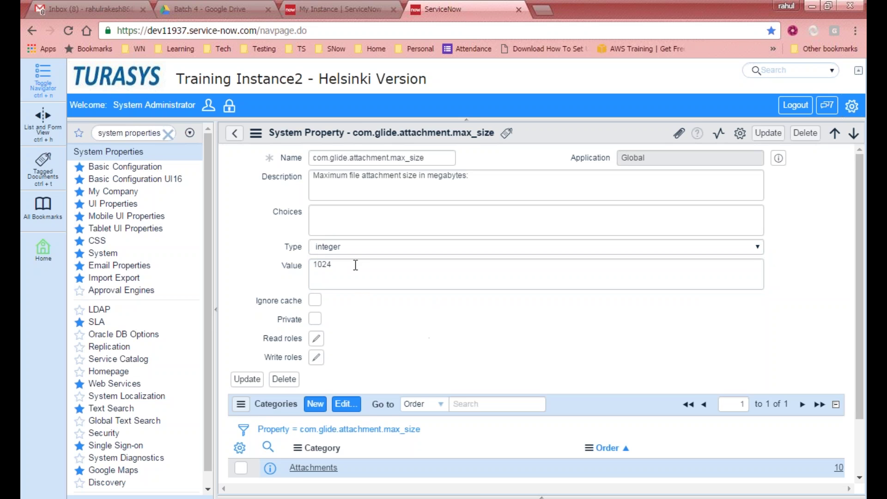
pyautogui.moveTo(355, 266); pyautogui.dragTo(309, 265)
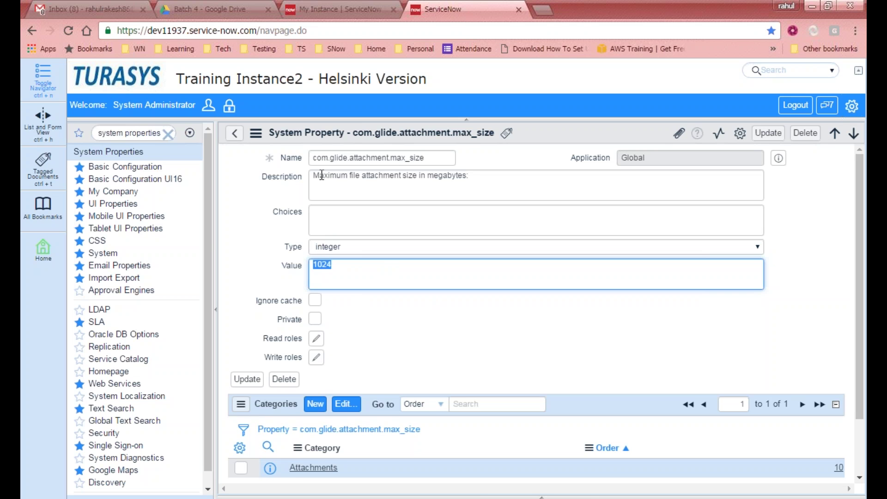
pyautogui.click(239, 223)
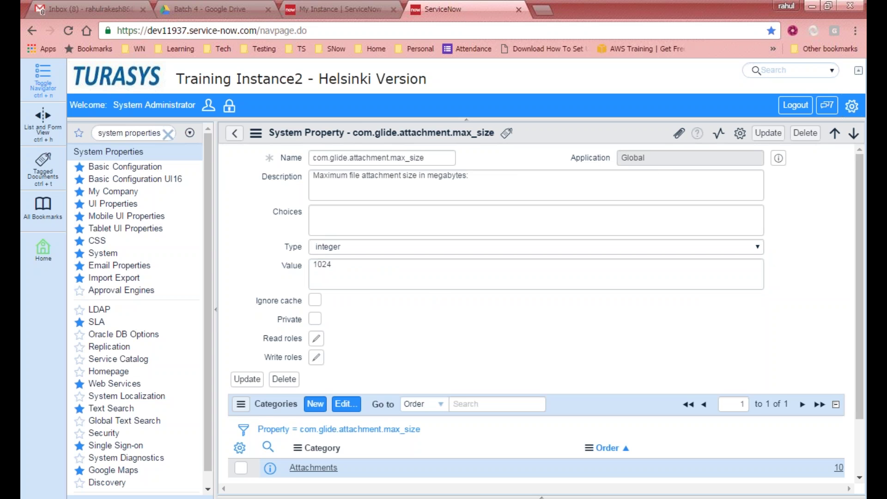
pyautogui.click(234, 134)
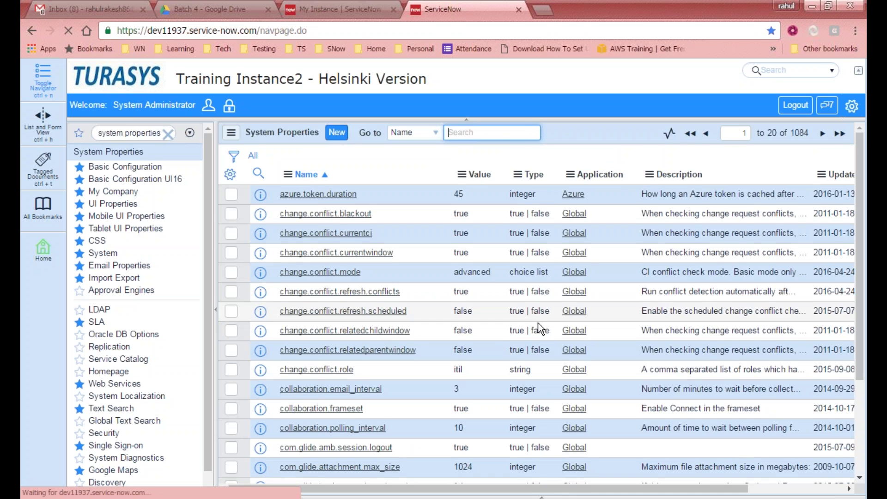
# Step: Open the com.glide.amb.session.logout property record from the System Properties list
pyautogui.scroll(-2, 499, 372)
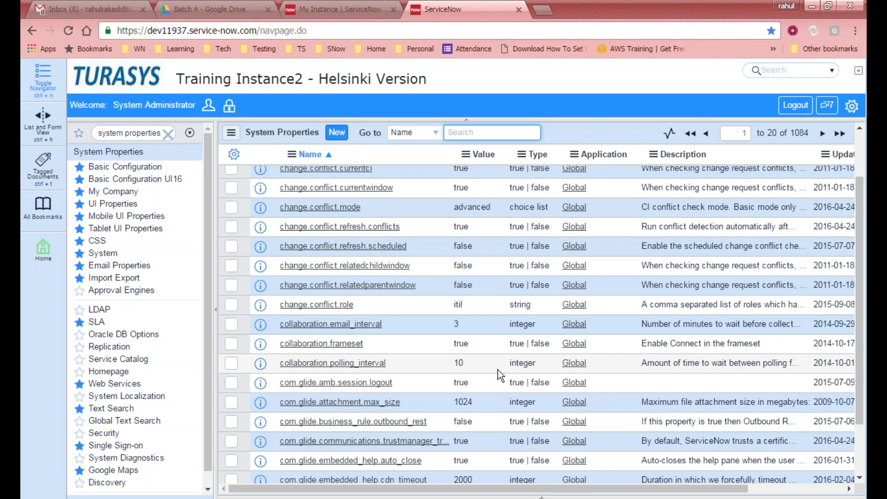
pyautogui.scroll(-2, 414, 337)
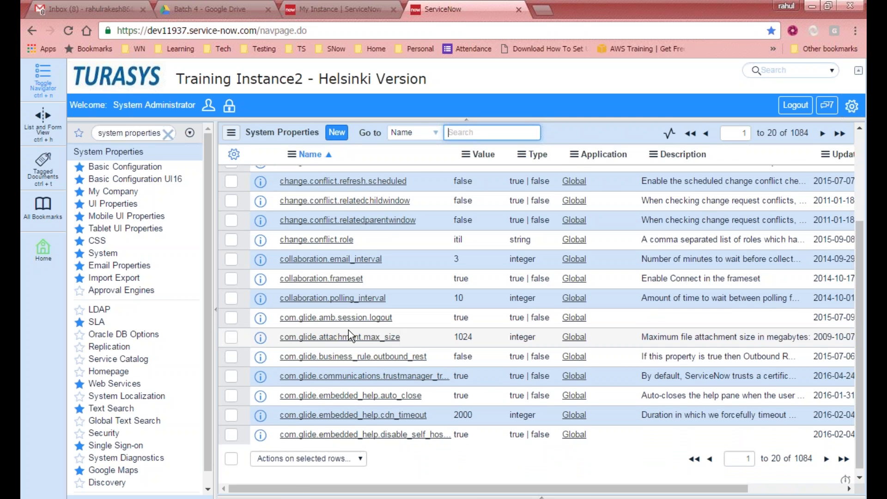
pyautogui.click(336, 318)
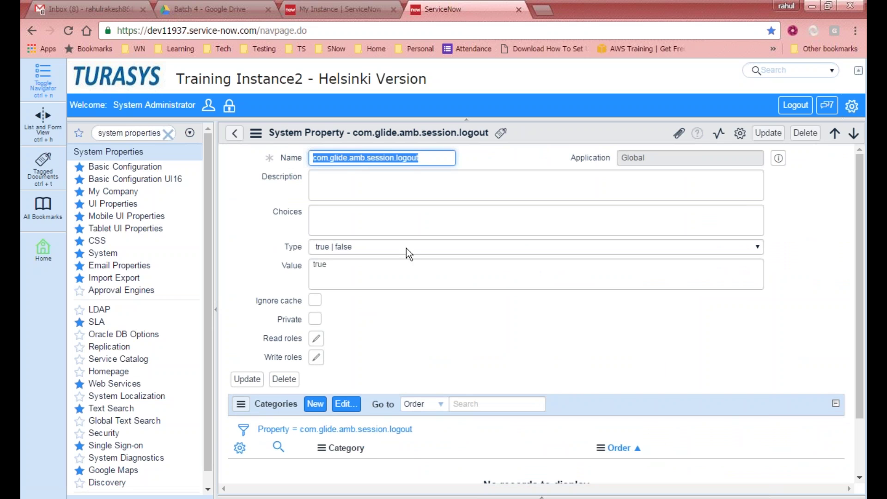
# Step: Check the description of the com.glide.amb.session.logout property, return to the System Properties list and look over its entries
pyautogui.click(348, 179)
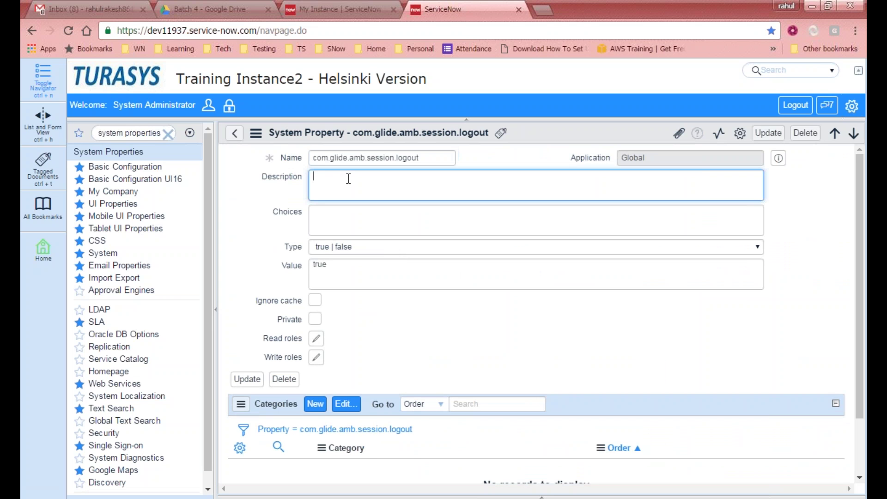
pyautogui.click(238, 135)
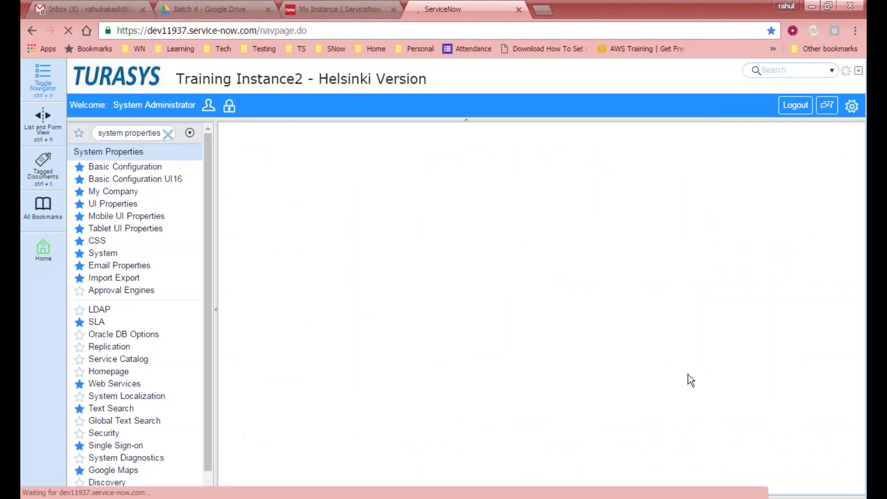
pyautogui.scroll(-3, 688, 375)
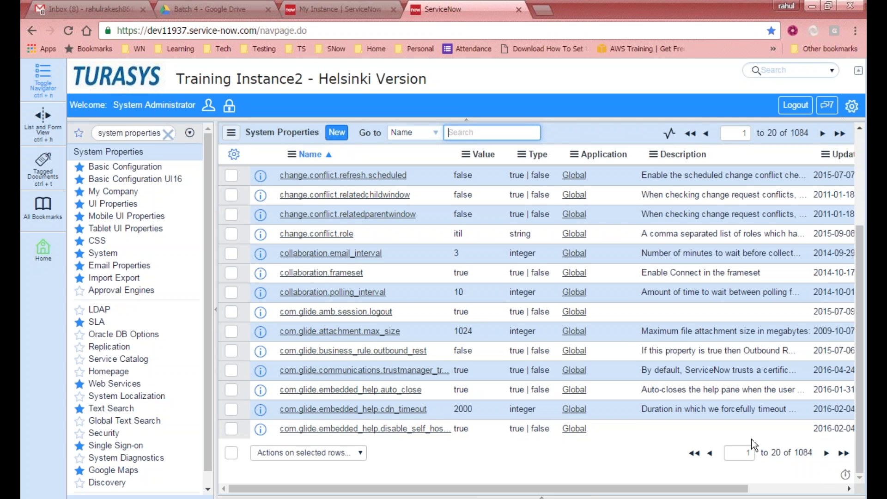
pyautogui.scroll(5, 746, 436)
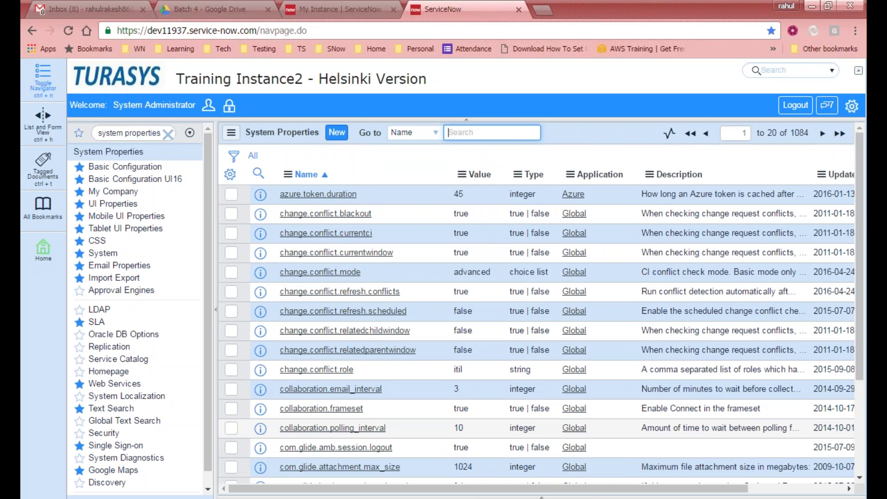
pyautogui.click(319, 33)
pyautogui.click(320, 33)
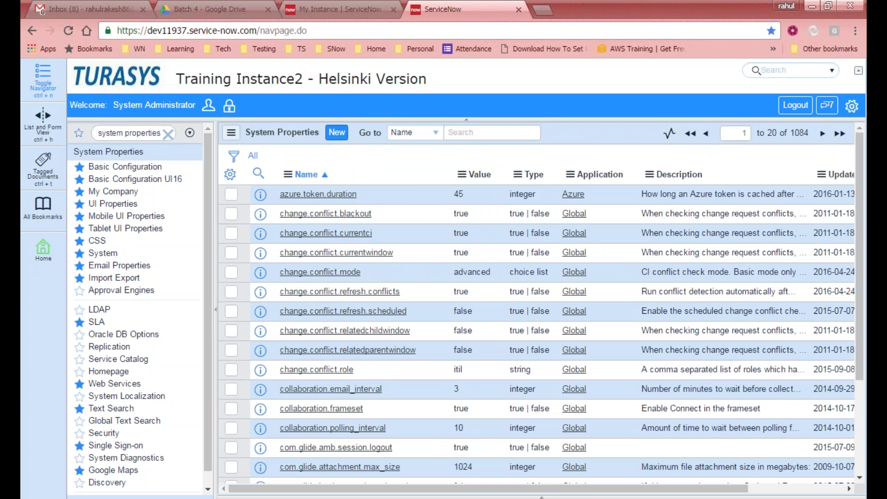
# Step: Filter the System Properties list to properties whose name contains "url" using the search term %url%
pyautogui.moveTo(856, 212); pyautogui.dragTo(858, 336)
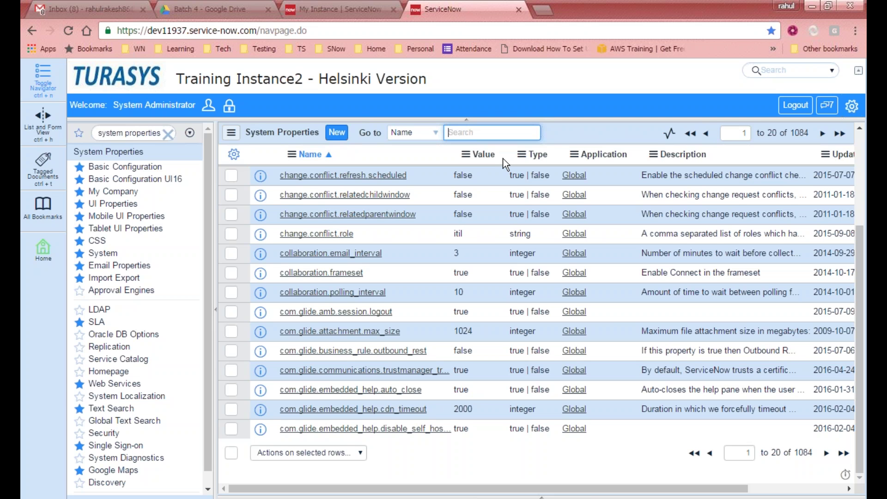
pyautogui.write('url')
pyautogui.write('%')
pyautogui.press('Home')
pyautogui.write('%')
pyautogui.press('Return')
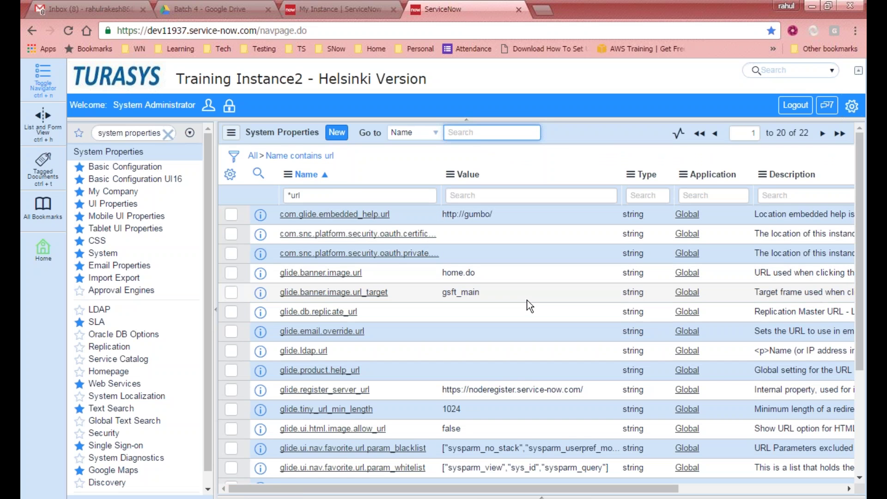
# Step: Look over the names, values, types and descriptions of the properties in the url-filtered list
pyautogui.scroll(-3, 530, 304)
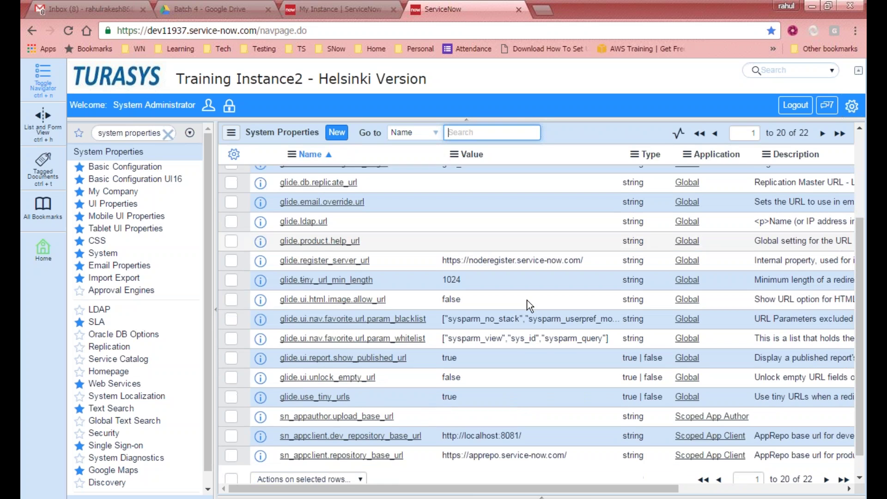
pyautogui.click(526, 300)
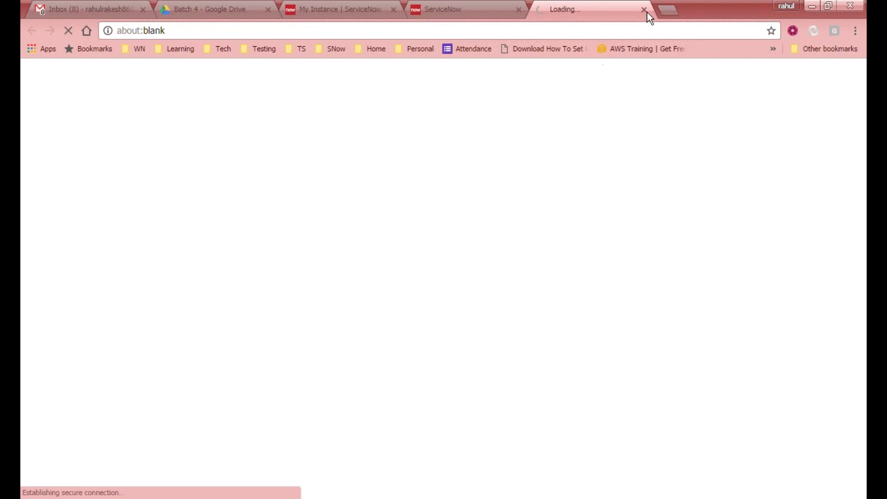
pyautogui.click(644, 9)
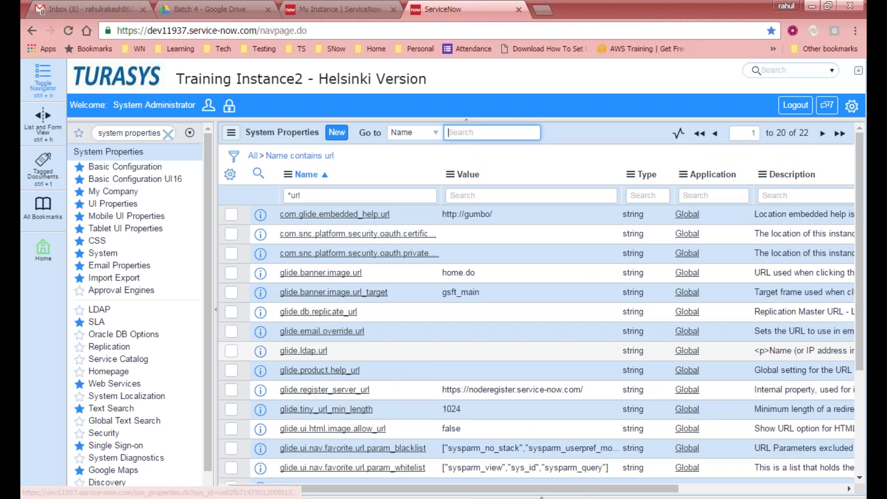
pyautogui.moveTo(581, 492); pyautogui.dragTo(664, 494)
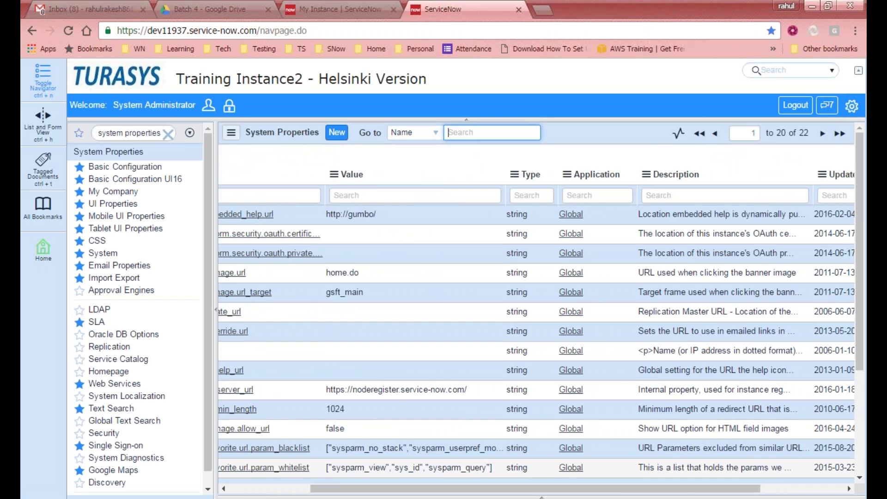
pyautogui.scroll(-3, 681, 439)
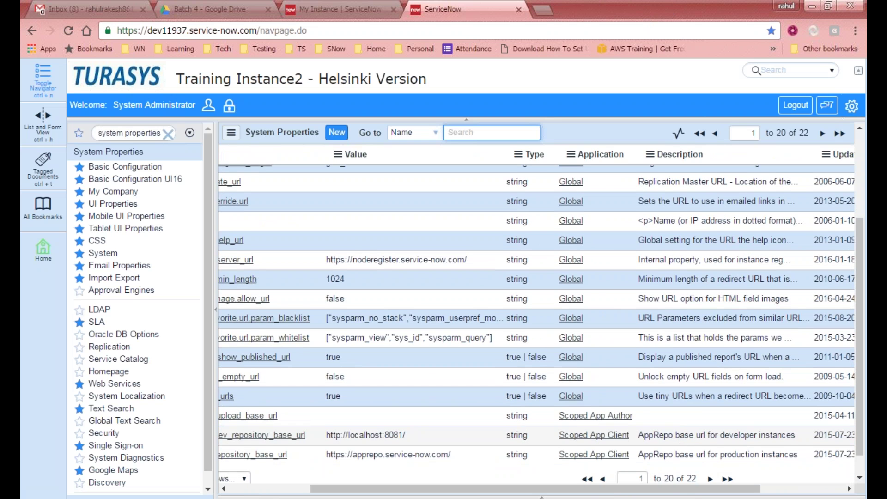
pyautogui.moveTo(693, 487); pyautogui.dragTo(600, 478)
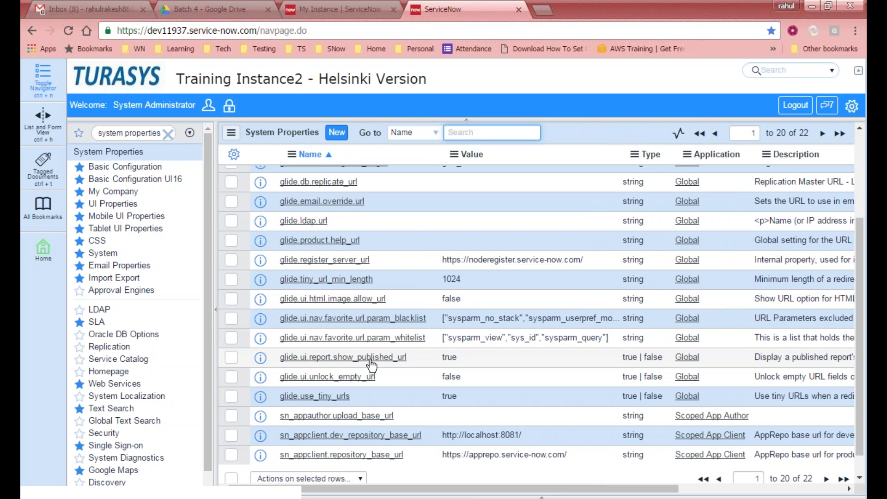
# Step: Open the glide.use_tiny_urls property, read its description of when tiny URLs are used, and return to the filtered list
pyautogui.click(312, 396)
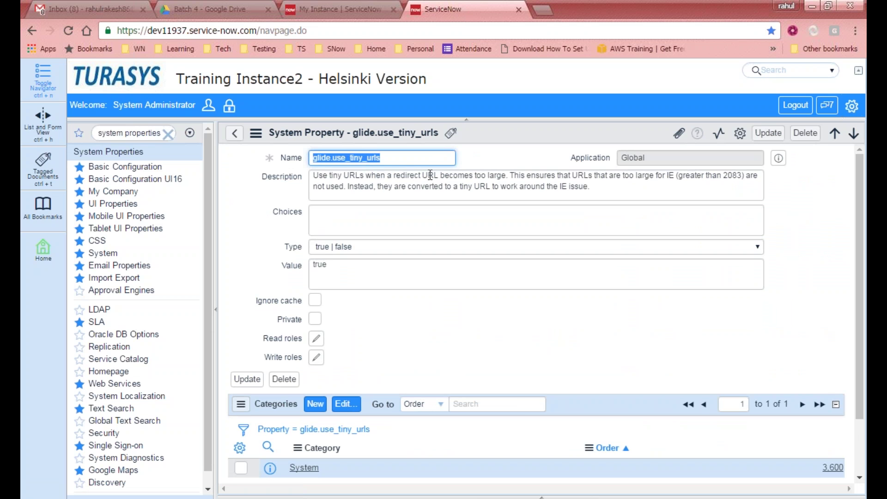
pyautogui.moveTo(510, 177); pyautogui.dragTo(449, 176)
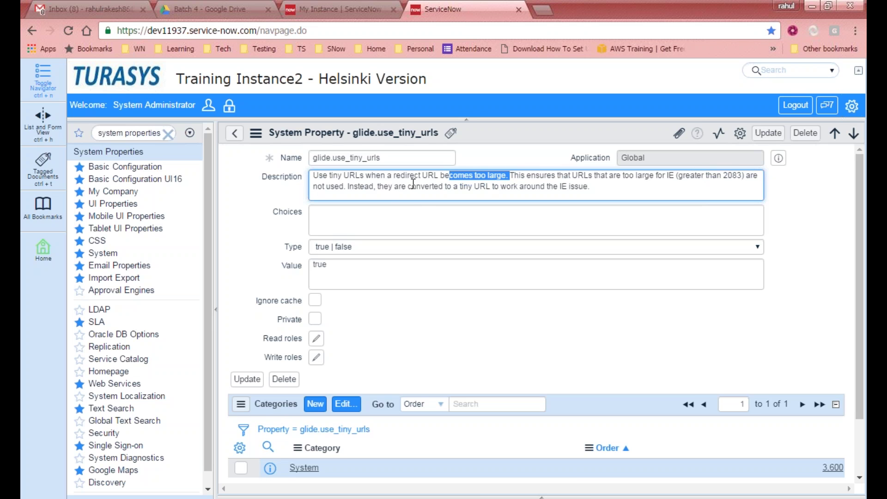
pyautogui.moveTo(608, 187); pyautogui.dragTo(382, 162)
pyautogui.click(670, 189)
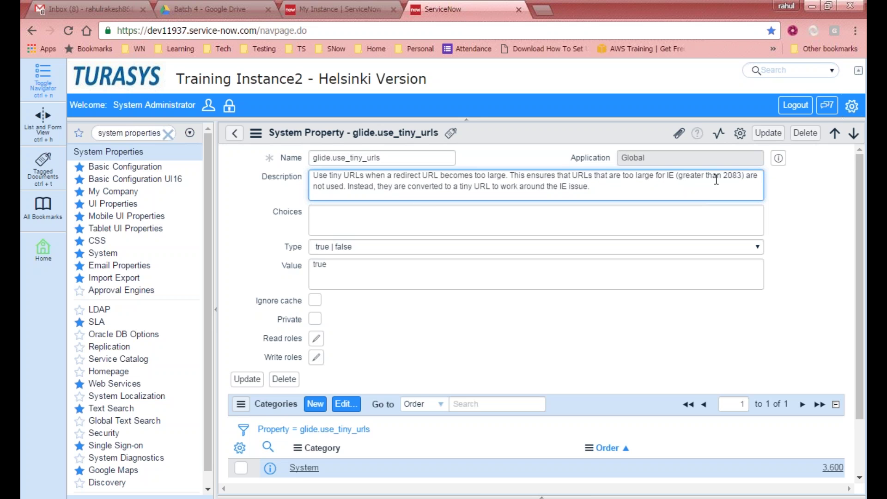
pyautogui.moveTo(681, 177); pyautogui.dragTo(744, 179)
pyautogui.click(682, 190)
pyautogui.moveTo(638, 189); pyautogui.dragTo(262, 175)
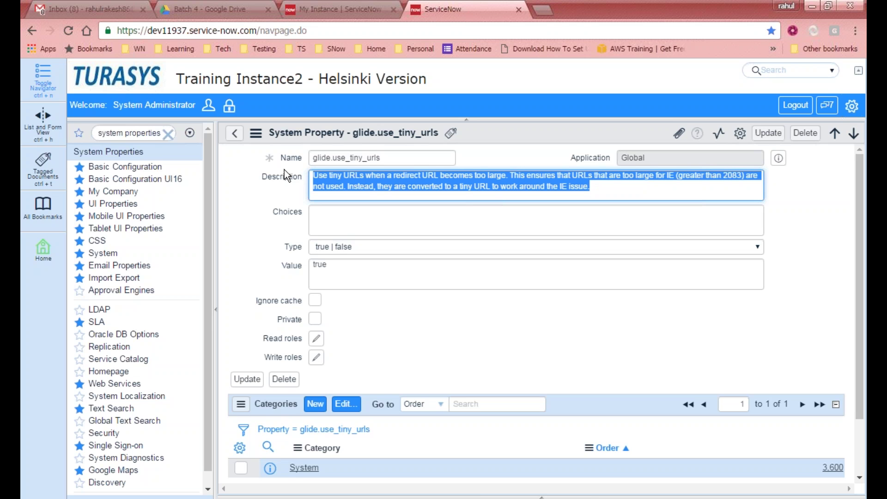
pyautogui.click(236, 133)
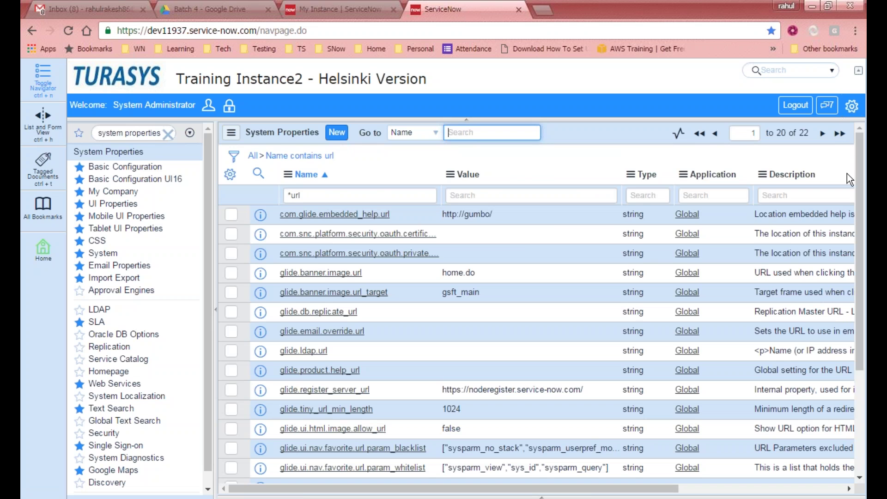
# Step: Switch to the TS_SNow Admin.pptx presentation in PowerPoint and go to slide 27, Create New Properties
pyautogui.hotkey('alt', 'Tab')
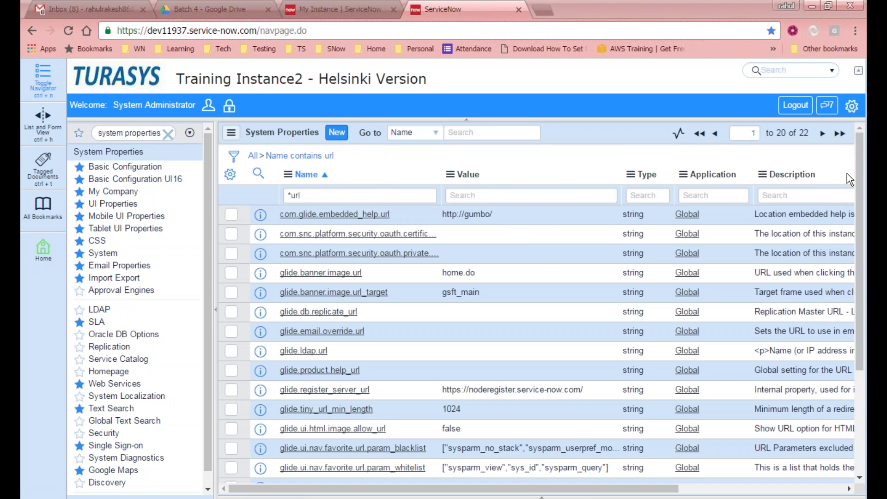
pyautogui.hotkey('alt', 'Tab')
pyautogui.click(515, 294)
pyautogui.scroll(-1, 144, 448)
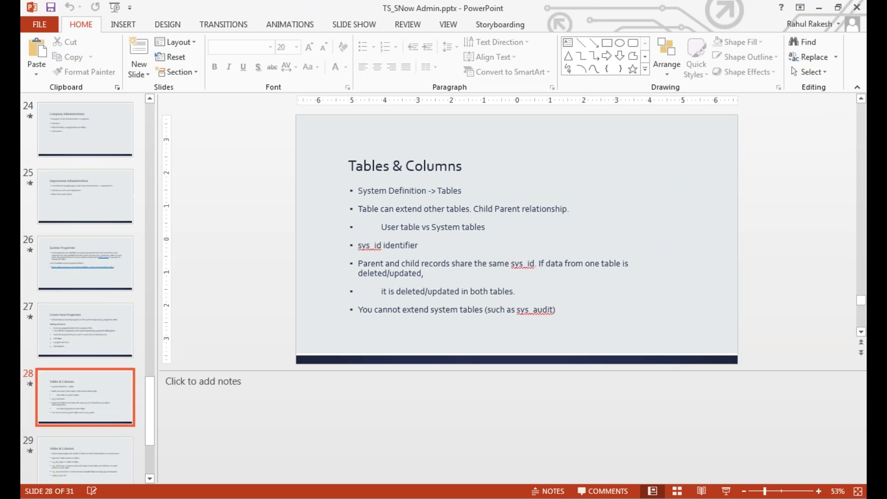
pyautogui.click(71, 450)
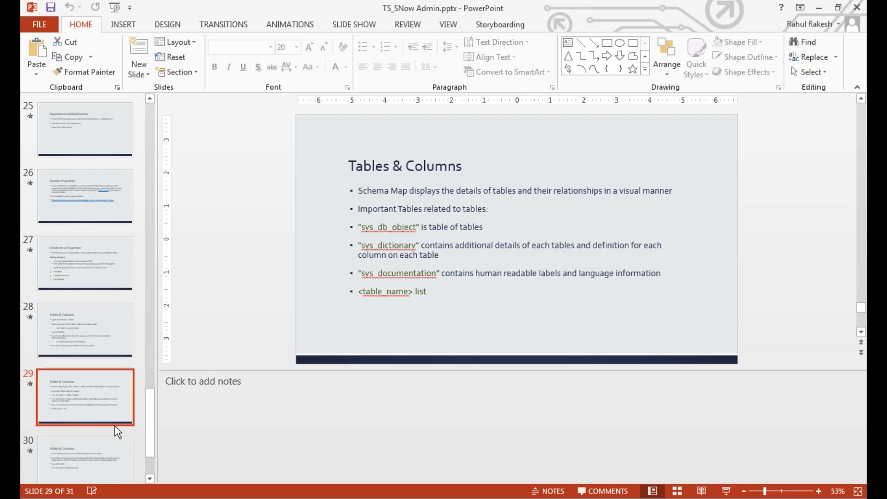
pyautogui.click(113, 307)
pyautogui.click(127, 273)
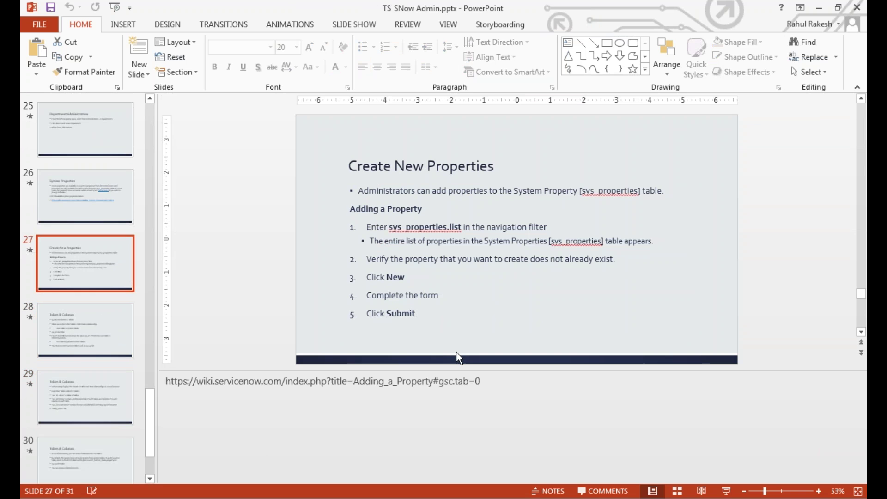
# Step: Copy the Adding_a_Property wiki link from the slide's notes and open it in a new Chrome tab
pyautogui.click(511, 375)
pyautogui.hotkey('ctrl', 'a')
pyautogui.hotkey('ctrl', 'c')
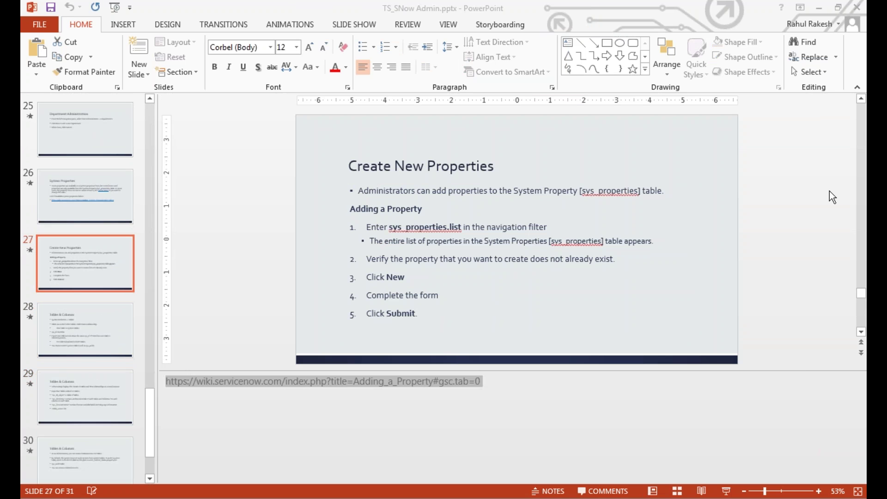
pyautogui.hotkey('alt', 'Tab')
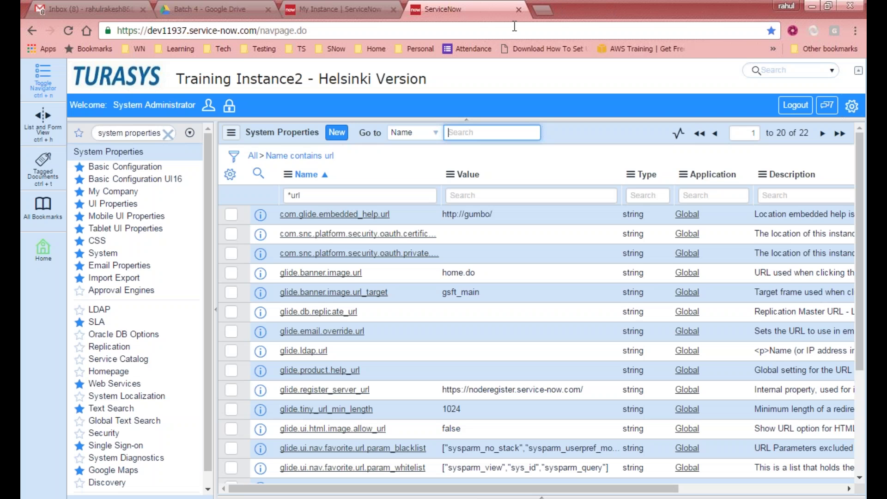
pyautogui.click(541, 13)
pyautogui.hotkey('ctrl', 'v')
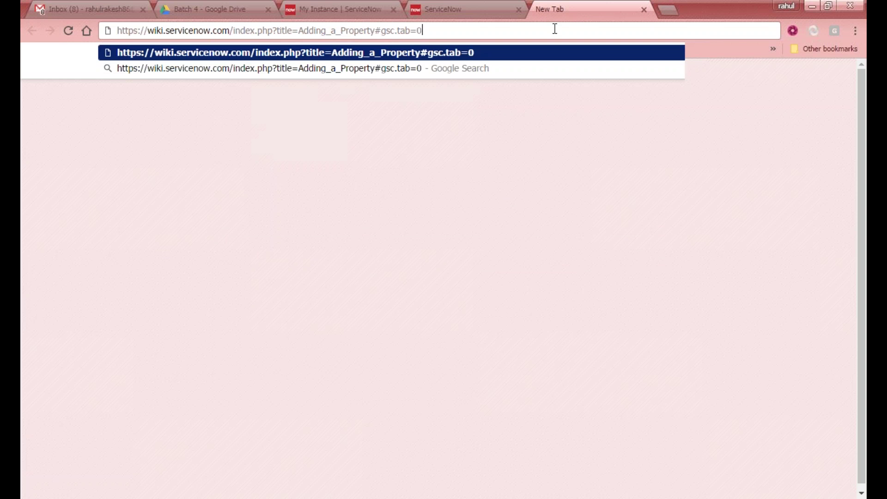
pyautogui.press('Return')
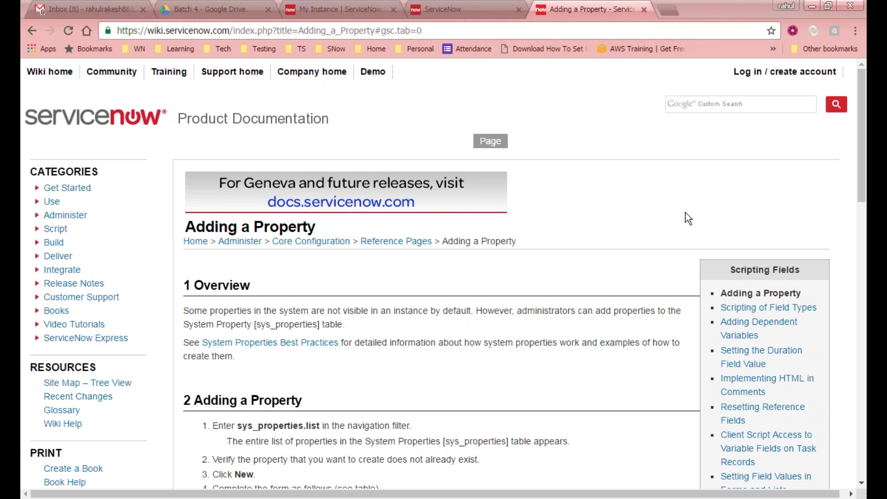
# Step: Read through the Adding a Property page, examining the creation steps, sample form and table of field descriptions
pyautogui.scroll(-15, 685, 212)
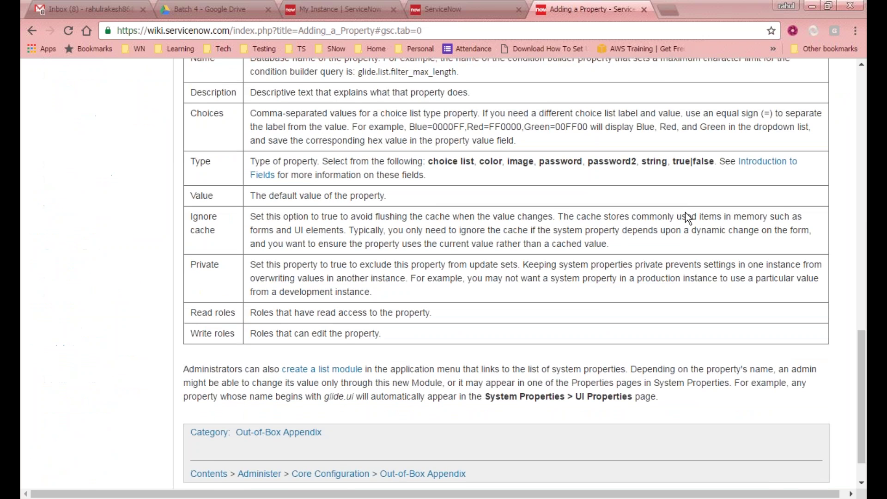
pyautogui.scroll(10, 685, 212)
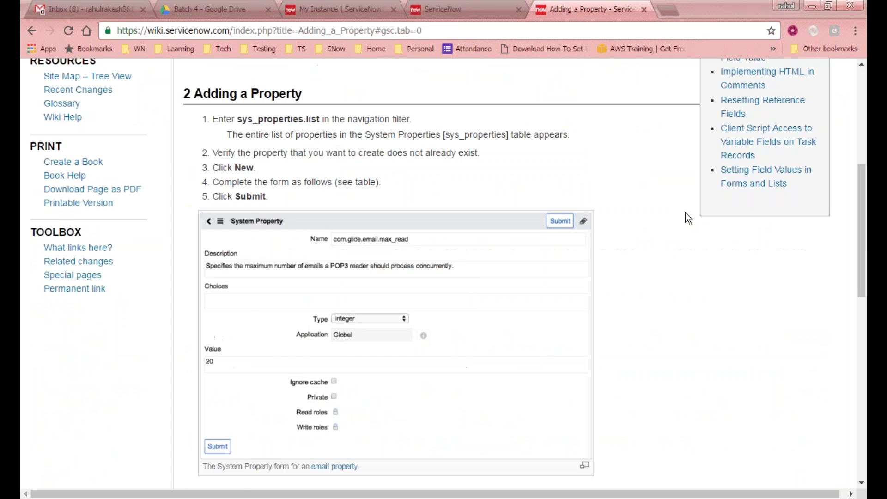
pyautogui.scroll(6, 686, 218)
pyautogui.scroll(-14, 685, 213)
pyautogui.scroll(-1, 686, 217)
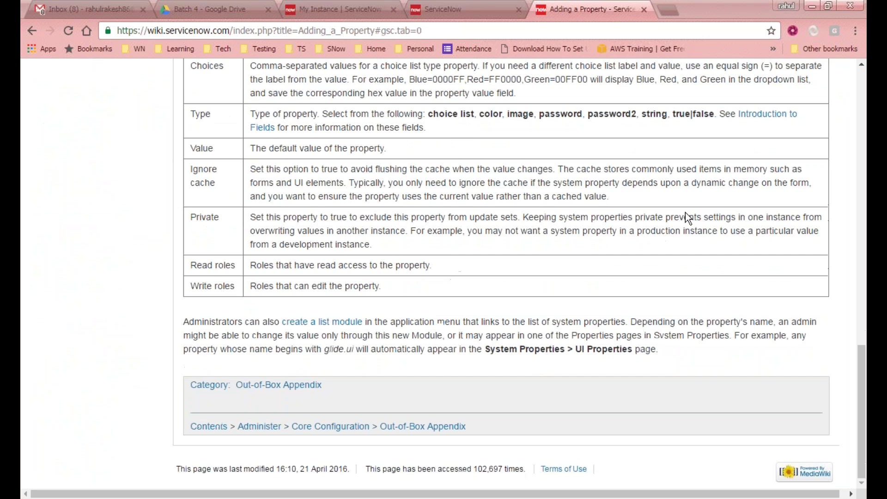
pyautogui.scroll(15, 686, 212)
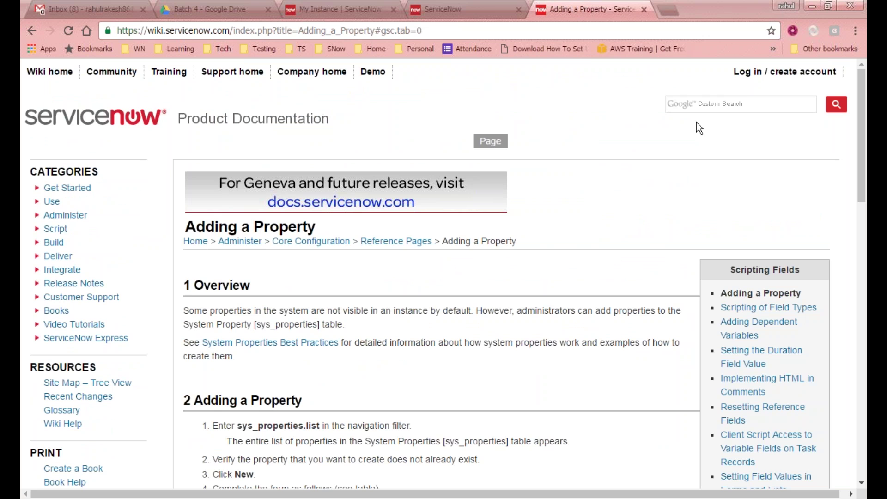
pyautogui.scroll(-8, 650, 174)
pyautogui.scroll(-10, 651, 176)
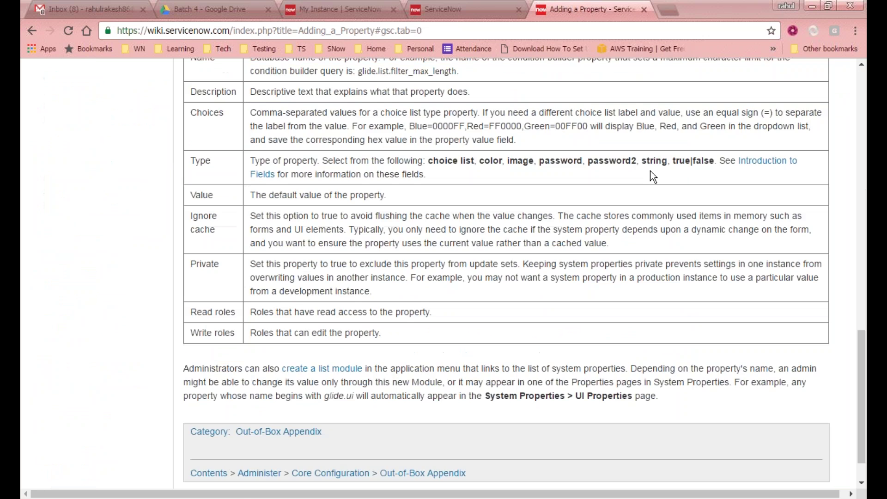
pyautogui.scroll(17, 569, 203)
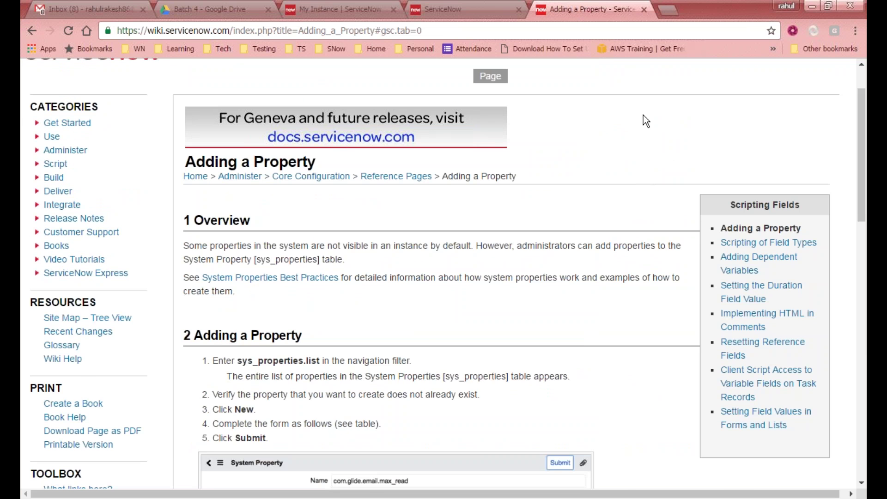
# Step: Search the ServiceNow product documentation for "system properties"
pyautogui.scroll(2, 643, 115)
pyautogui.click(740, 99)
pyautogui.write('ss')
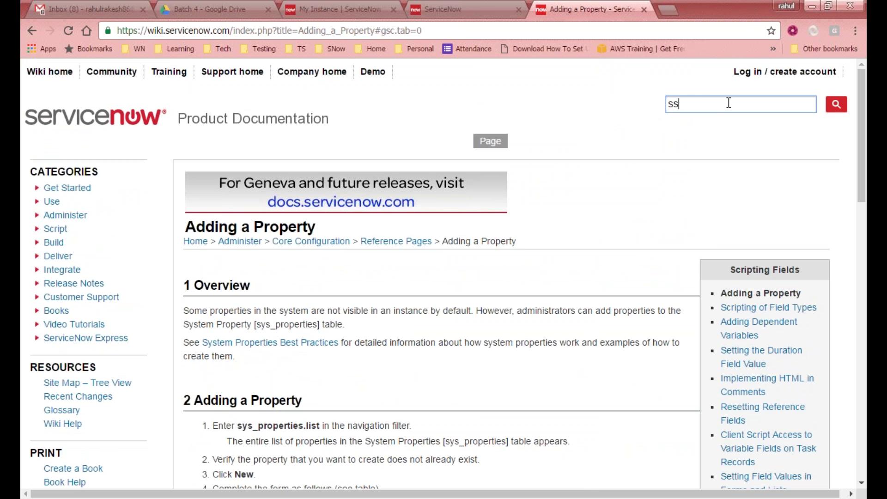
pyautogui.press('BackSpace')
pyautogui.write('ystem ')
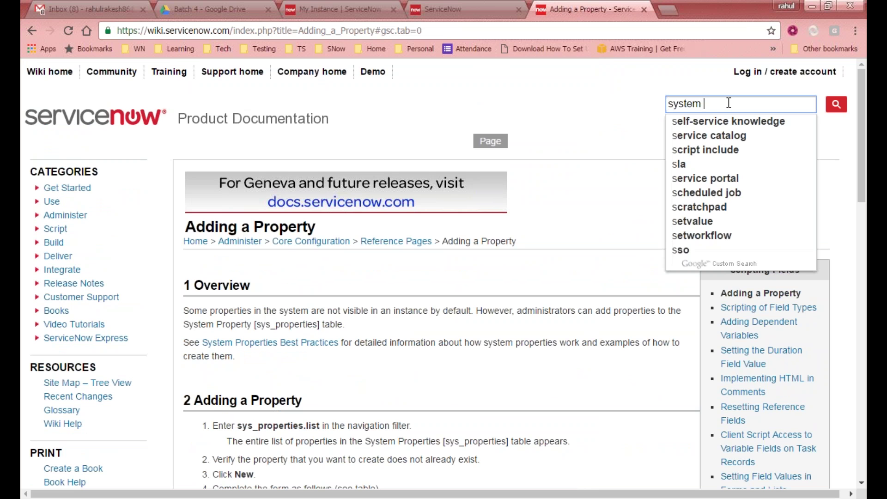
pyautogui.write('properties')
pyautogui.press('Return')
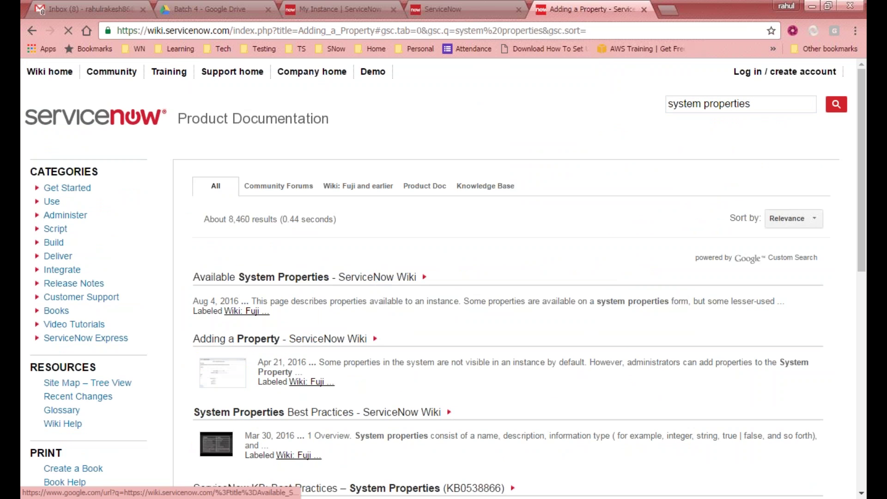
# Step: Open the Available System Properties wiki page and look over its overview and table of property names and descriptions
pyautogui.click(408, 279)
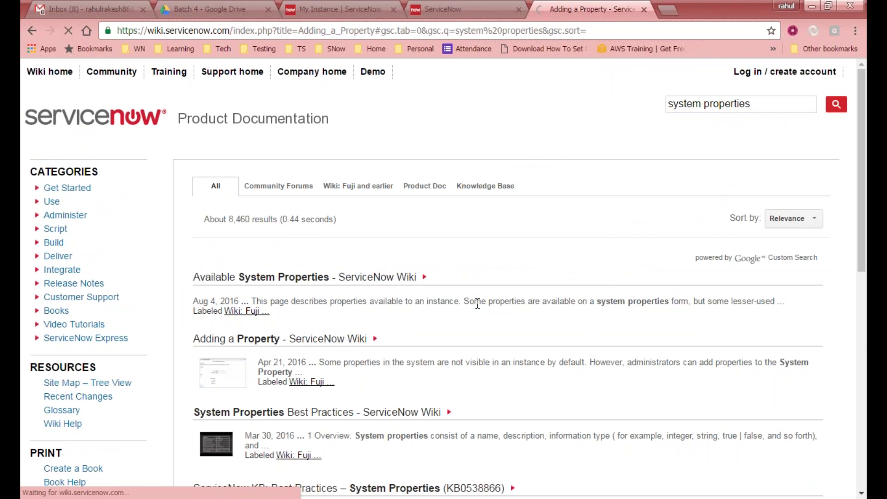
pyautogui.scroll(-7, 521, 248)
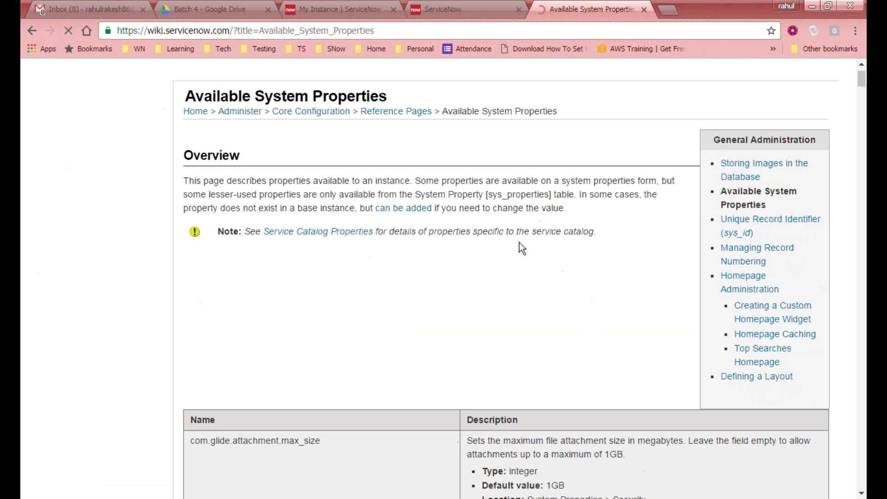
pyautogui.scroll(5, 521, 249)
pyautogui.scroll(-1, 522, 249)
pyautogui.scroll(-2, 520, 245)
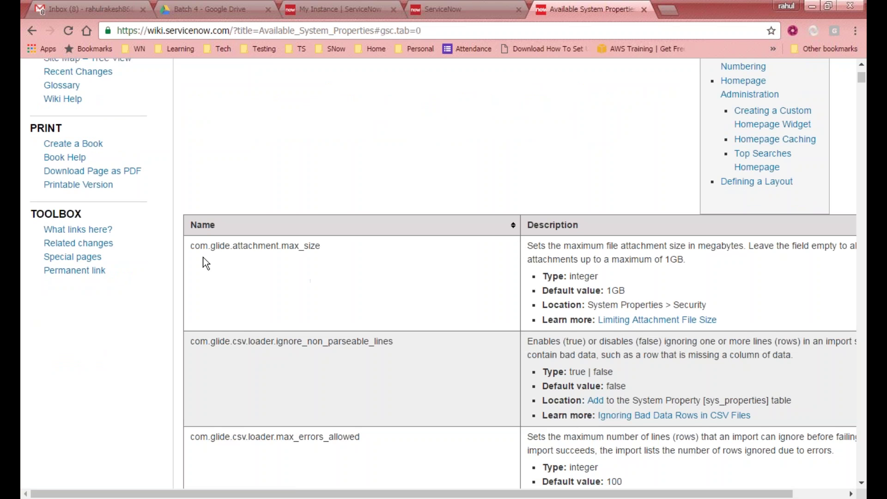
pyautogui.scroll(-5, 366, 234)
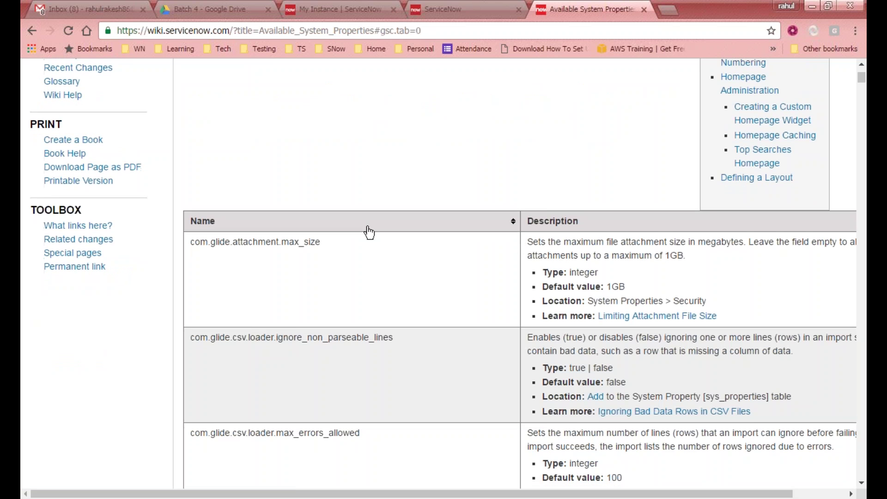
pyautogui.scroll(6, 366, 233)
pyautogui.scroll(-20, 372, 226)
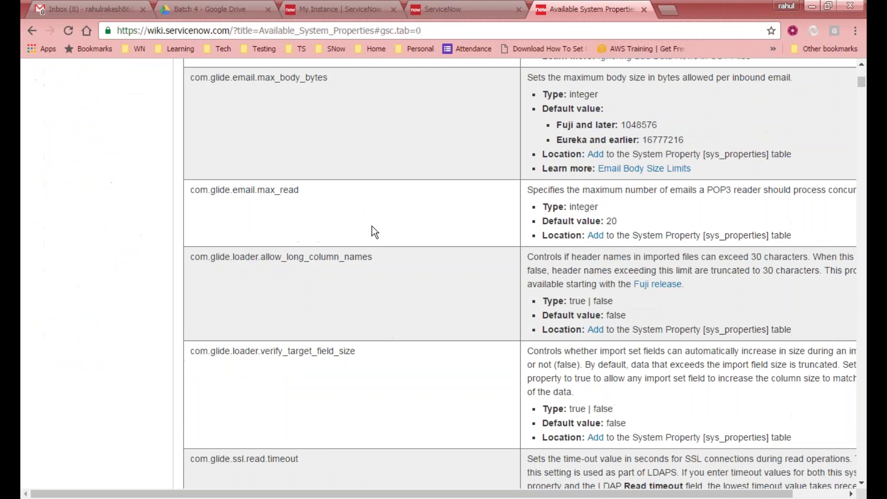
pyautogui.scroll(20, 373, 226)
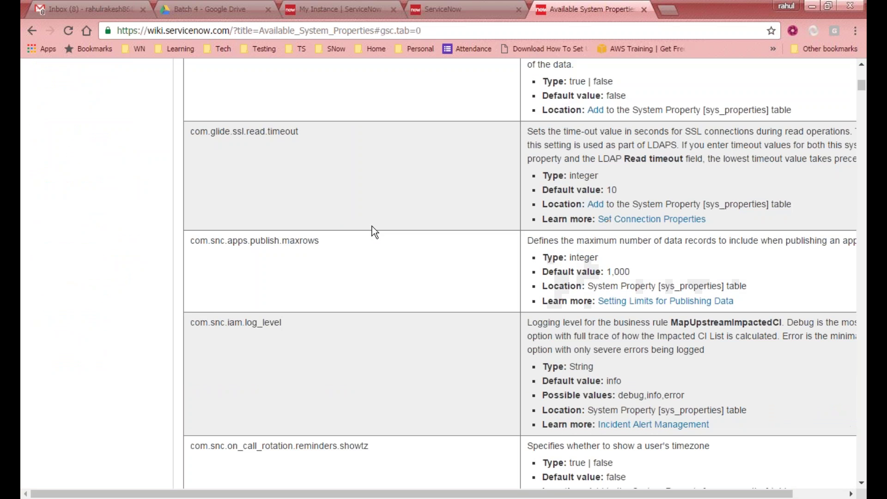
pyautogui.scroll(1, 370, 226)
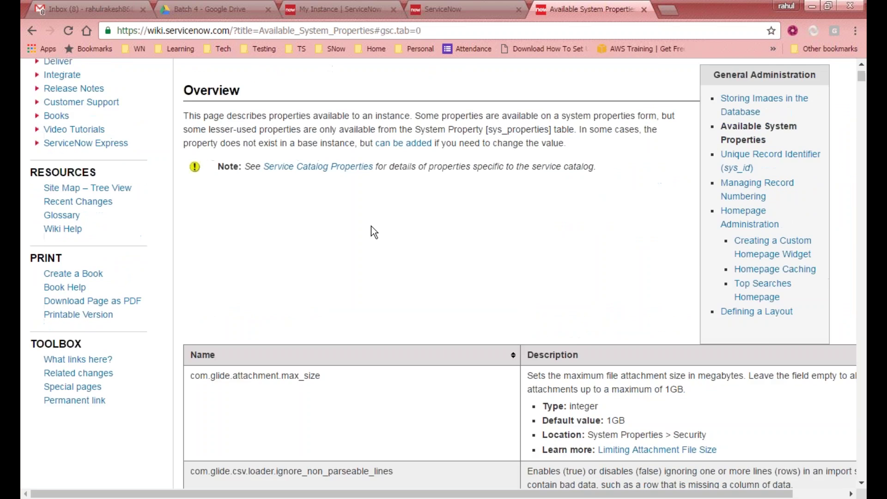
pyautogui.scroll(-3, 370, 226)
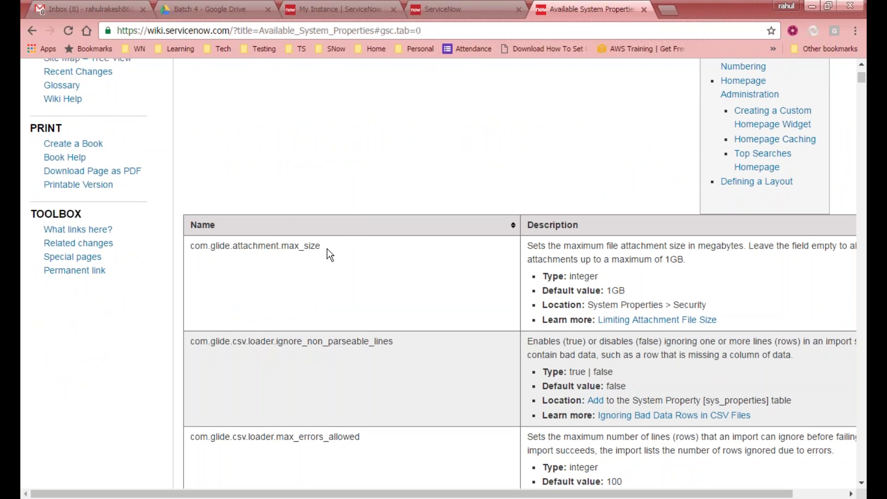
# Step: Examine the description and default value of the com.glide.attachment.max_size property in the table
pyautogui.moveTo(328, 248); pyautogui.dragTo(245, 238)
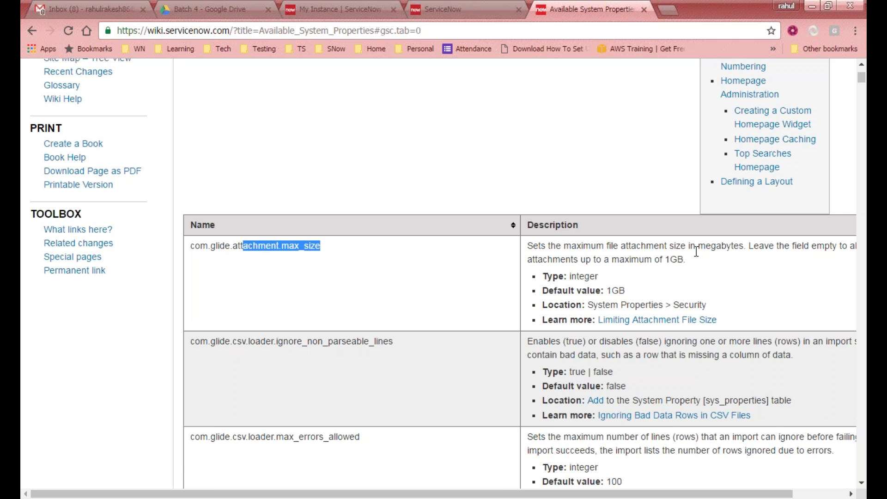
pyautogui.moveTo(653, 493); pyautogui.dragTo(706, 493)
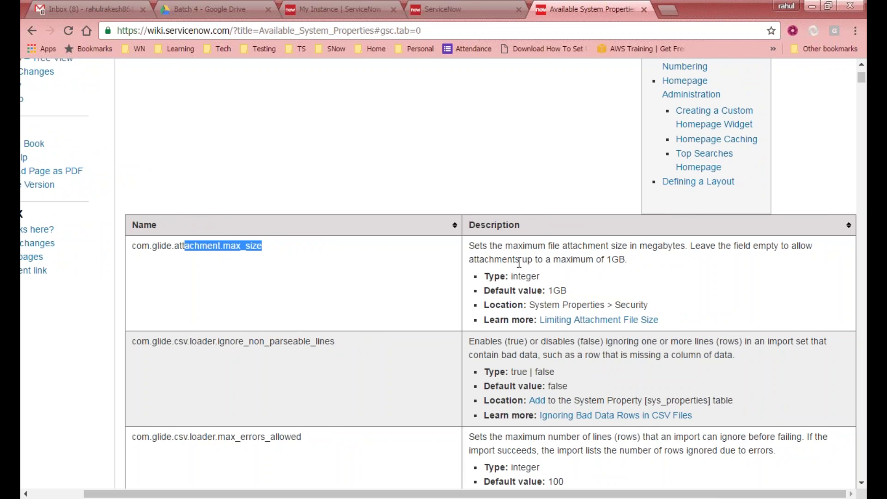
pyautogui.moveTo(638, 261); pyautogui.dragTo(473, 245)
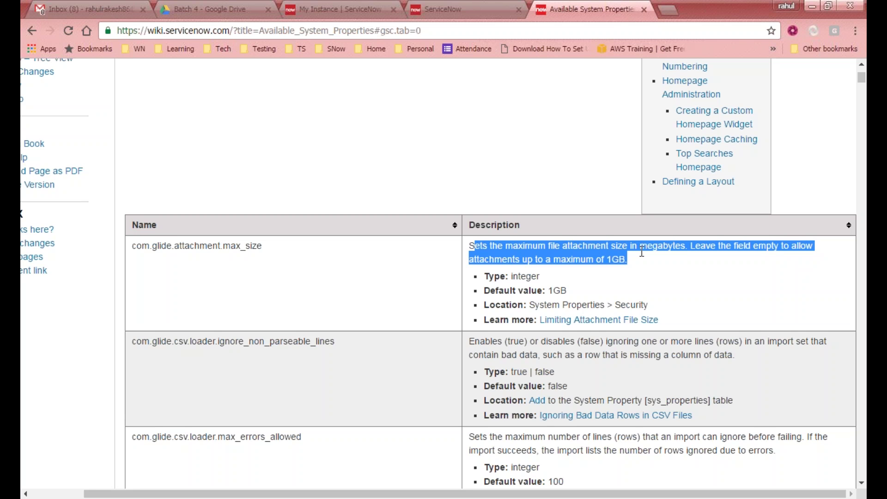
pyautogui.moveTo(566, 291); pyautogui.dragTo(550, 295)
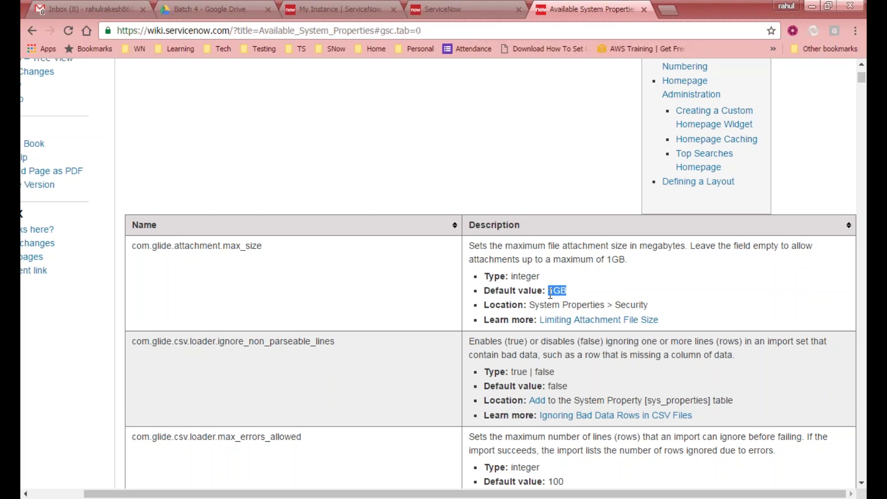
pyautogui.scroll(-3, 550, 294)
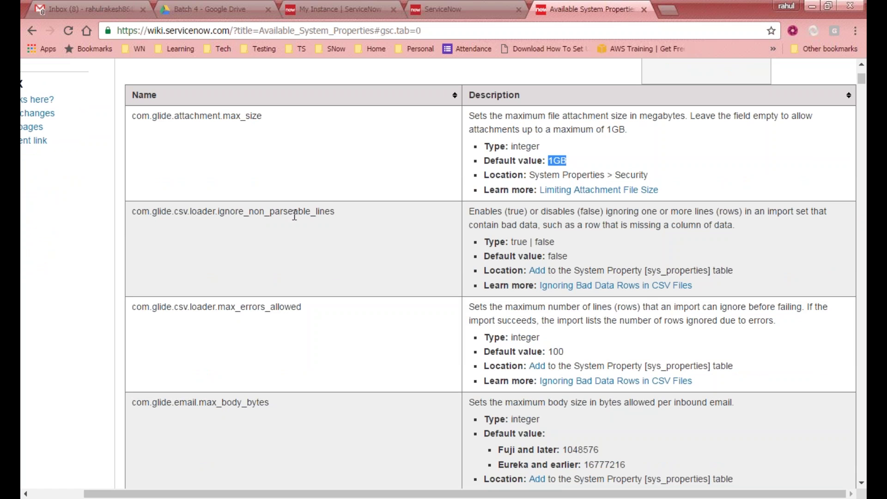
# Step: Read the description of the com.glide.csv.loader.ignore_non_parseable_lines property, highlighting its name and text
pyautogui.moveTo(350, 218); pyautogui.dragTo(245, 216)
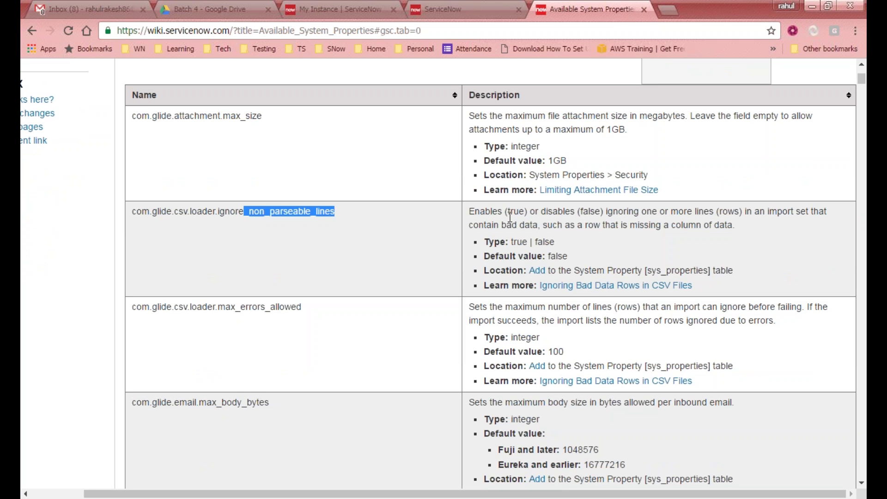
pyautogui.click(566, 210)
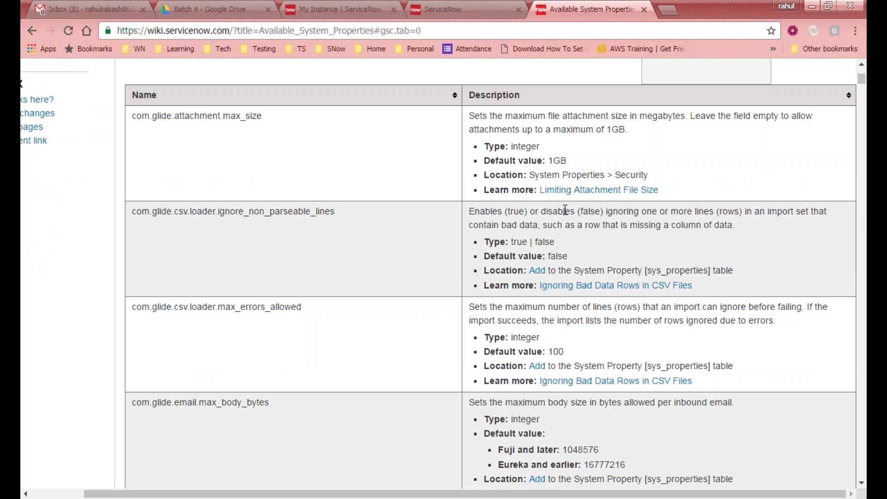
pyautogui.moveTo(619, 212); pyautogui.dragTo(704, 213)
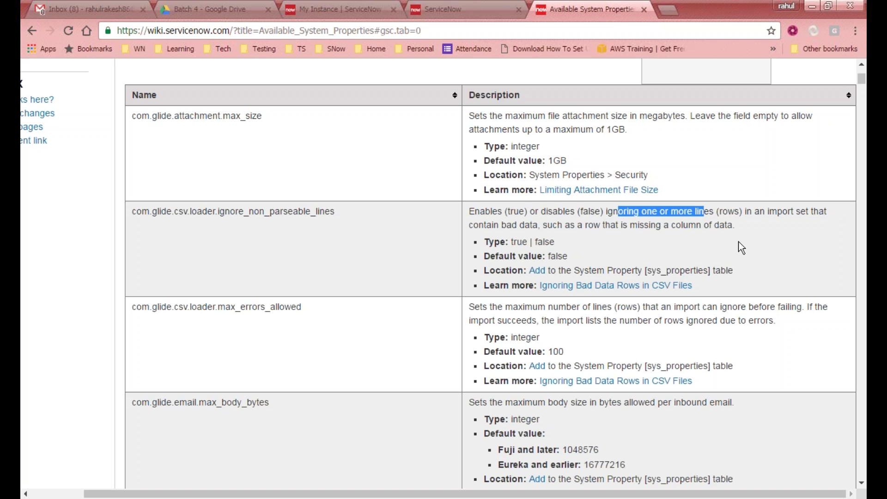
pyautogui.tripleClick(470, 211)
pyautogui.moveTo(470, 211); pyautogui.dragTo(736, 233)
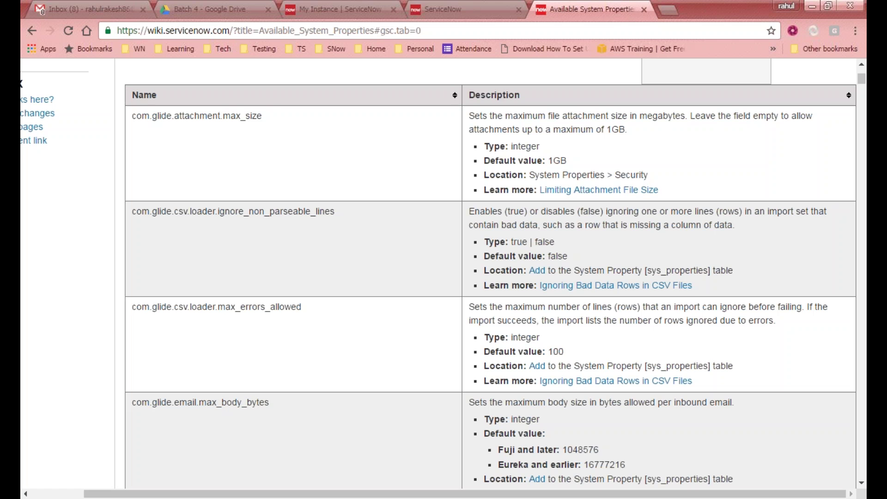
pyautogui.moveTo(468, 212); pyautogui.dragTo(744, 238)
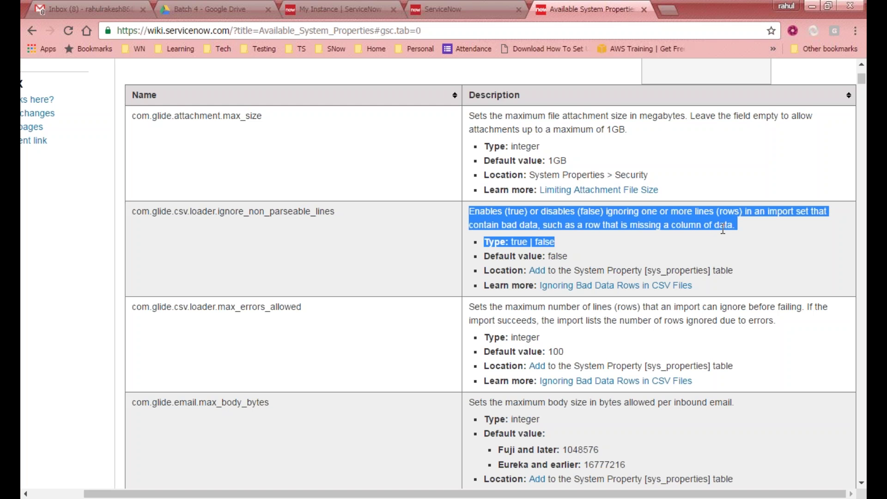
pyautogui.click(723, 229)
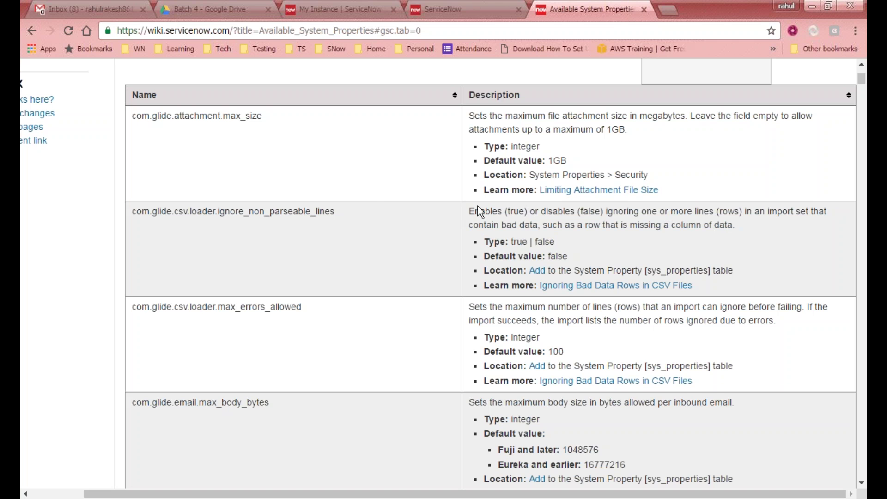
pyautogui.moveTo(638, 224); pyautogui.dragTo(738, 240)
pyautogui.click(738, 240)
pyautogui.doubleClick(252, 216)
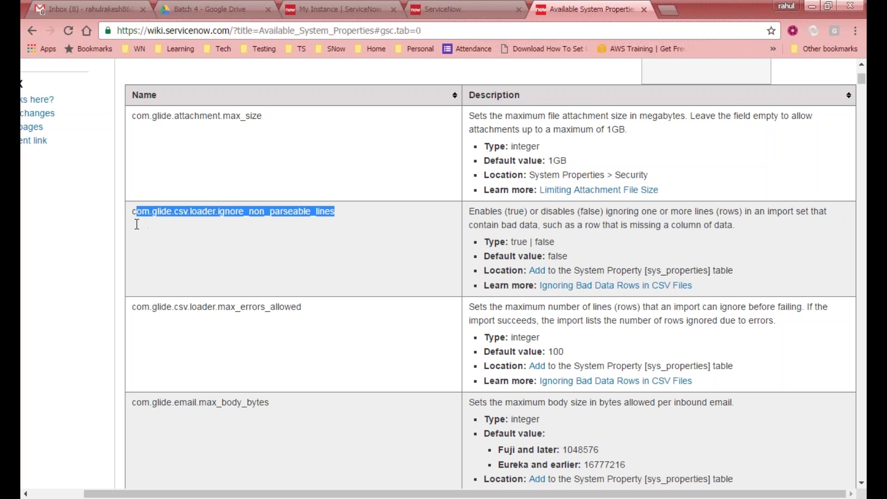
# Step: Examine the com.glide.csv.loader.max_errors_allowed property and its default value, comparing it with ignore_non_parseable_lines
pyautogui.scroll(-3, 183, 267)
pyautogui.moveTo(323, 181); pyautogui.dragTo(222, 189)
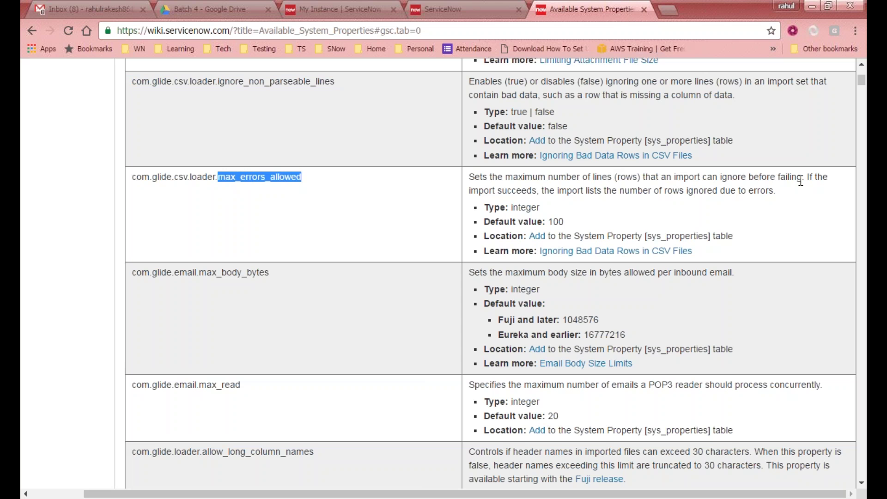
pyautogui.moveTo(335, 83); pyautogui.dragTo(180, 87)
pyautogui.moveTo(375, 81); pyautogui.dragTo(244, 87)
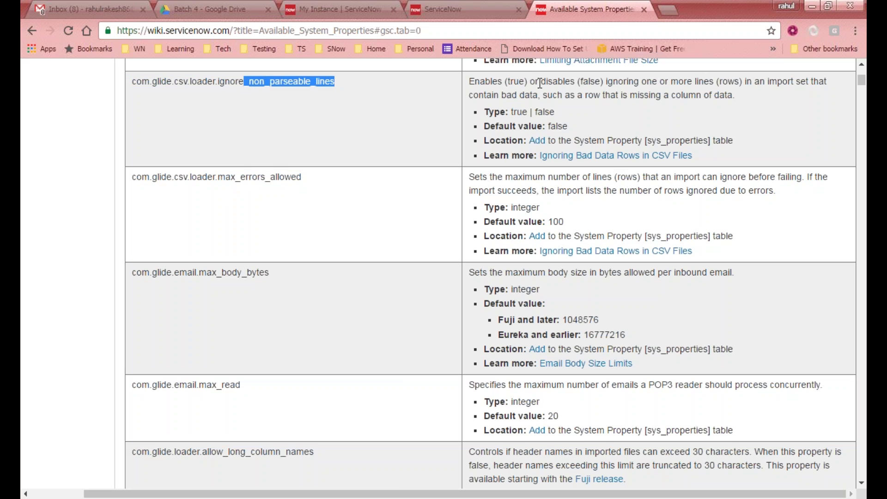
pyautogui.click(473, 79)
pyautogui.moveTo(481, 109); pyautogui.dragTo(732, 159)
pyautogui.click(763, 114)
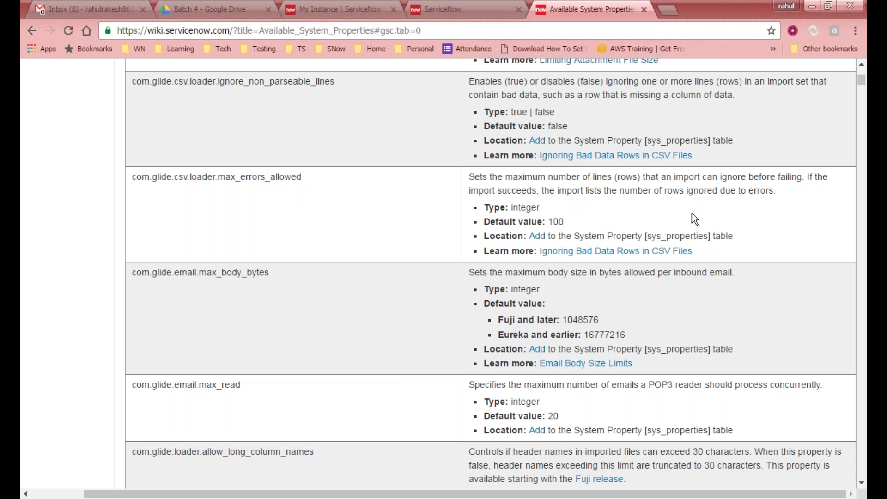
pyautogui.doubleClick(556, 221)
# Step: Copy the property name com.glide.email.max_body_bytes from the wiki and search for it by Name in the instance's System Properties list
pyautogui.scroll(-3, 558, 222)
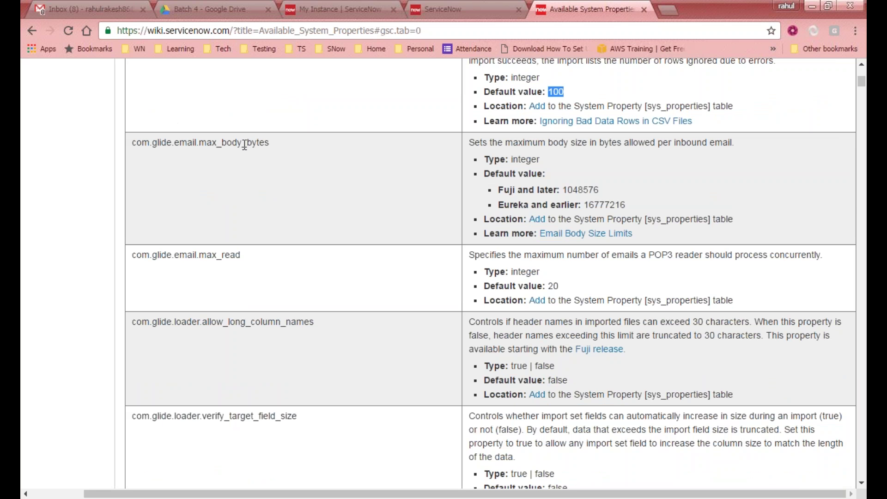
pyautogui.moveTo(279, 142)
pyautogui.mouseDown()
pyautogui.moveTo(119, 144)
pyautogui.moveTo(269, 146)
pyautogui.mouseUp()
pyautogui.hotkey('ctrl', 'c')
pyautogui.click(143, 146)
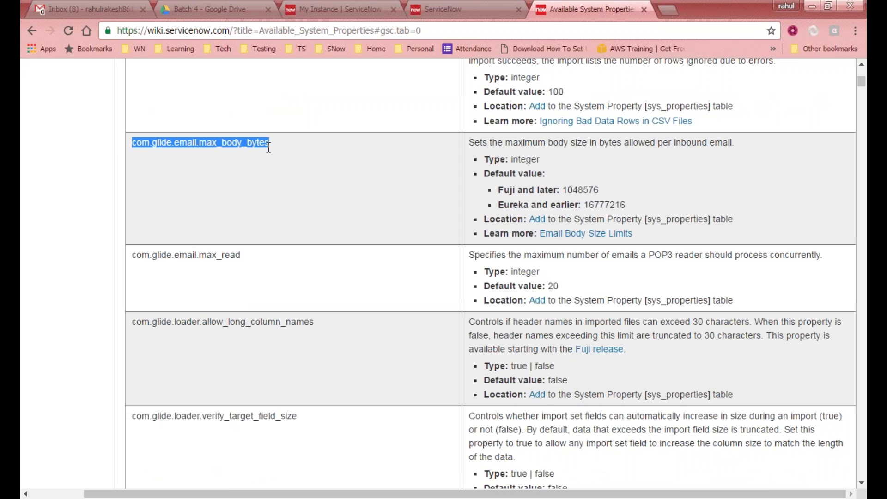
pyautogui.hotkey('ctrl', 'shift', 'Tab')
pyautogui.click(491, 132)
pyautogui.hotkey('ctrl', 'v')
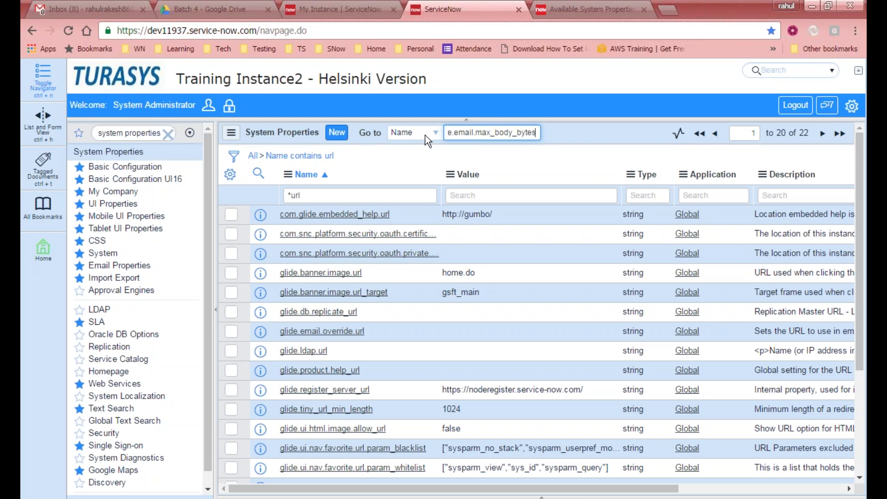
pyautogui.press('Return')
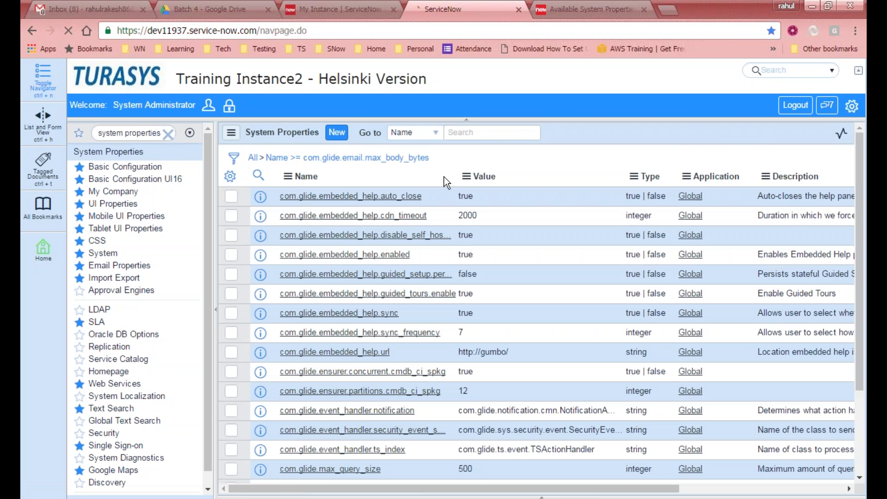
# Step: Search for property names containing com.glide.email.max_body_bytes using %% wildcards, and repeat the search without wildcards
pyautogui.write('%%')
pyautogui.hotkey('ctrl', 'v')
pyautogui.press('Return')
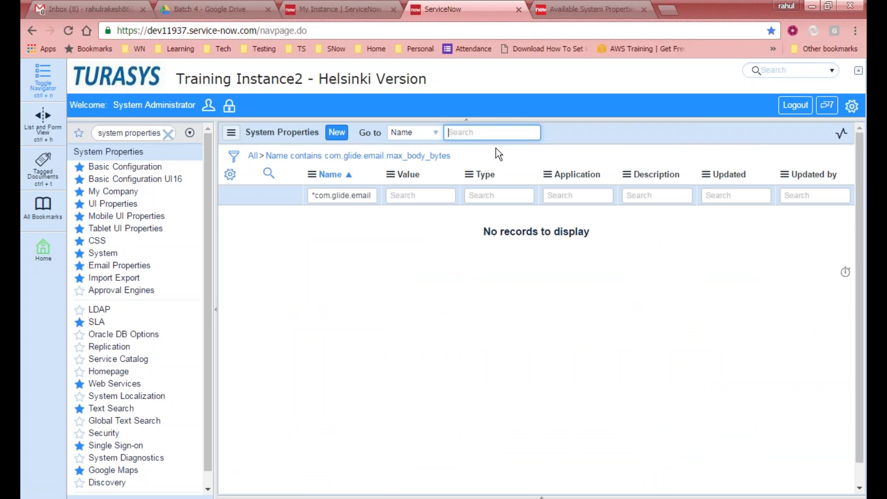
pyautogui.hotkey('ctrl', 'v')
pyautogui.press('Return')
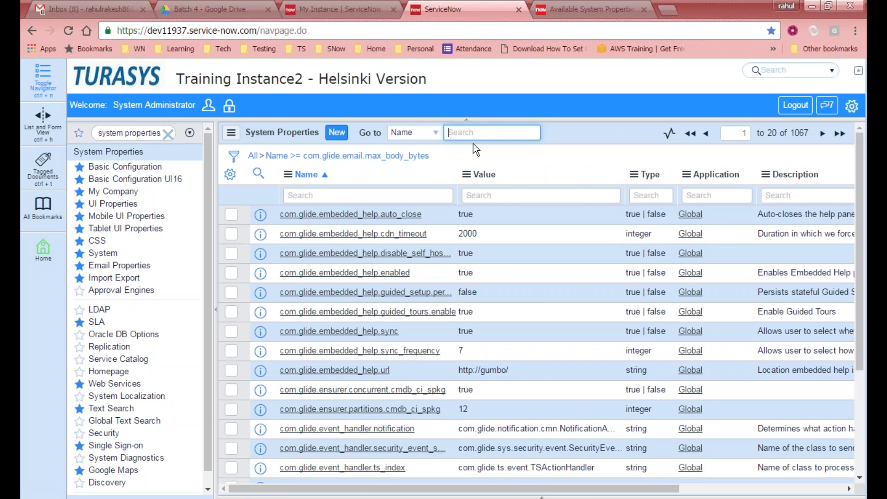
# Step: Copy only the max_body_bytes part of the property name from the wiki table and return to the System Properties list
pyautogui.click(571, 6)
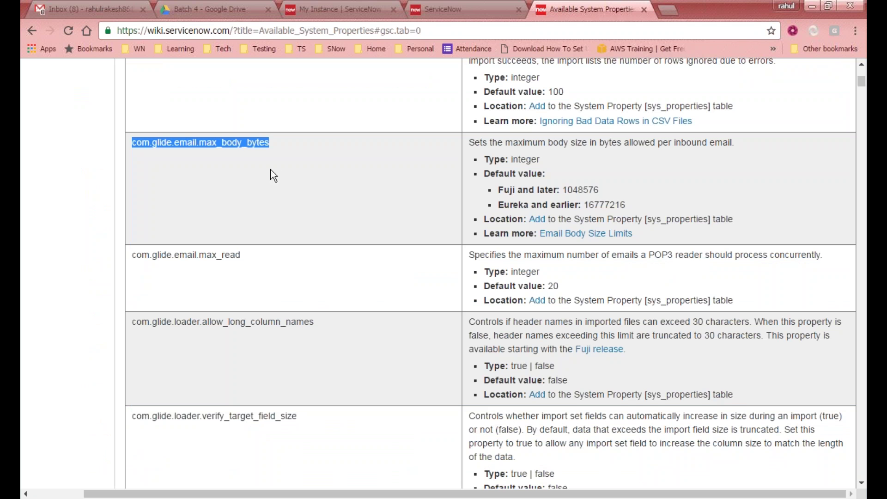
pyautogui.click(228, 154)
pyautogui.moveTo(199, 144); pyautogui.dragTo(268, 139)
pyautogui.hotkey('ctrl', 'c')
pyautogui.click(447, 9)
# Step: Search the System Properties list for names matching %max_body_bytes% and go back to the wiki's Available System Properties page
pyautogui.click(370, 196)
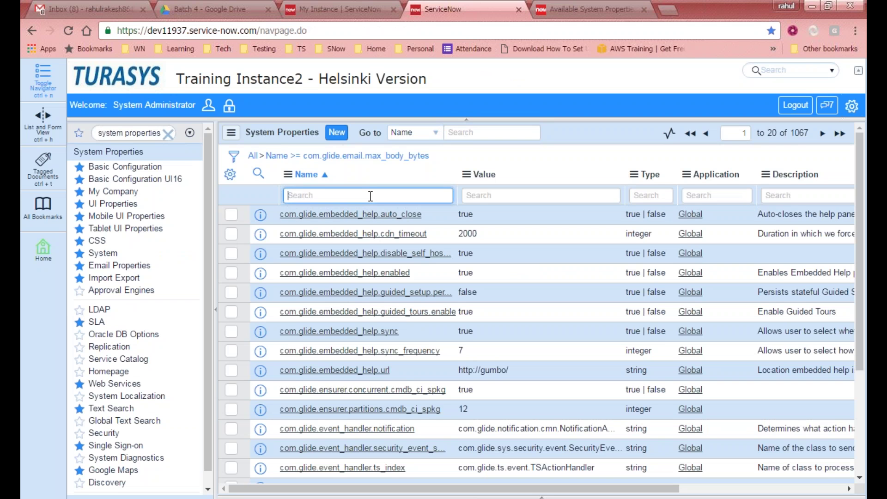
pyautogui.click(468, 133)
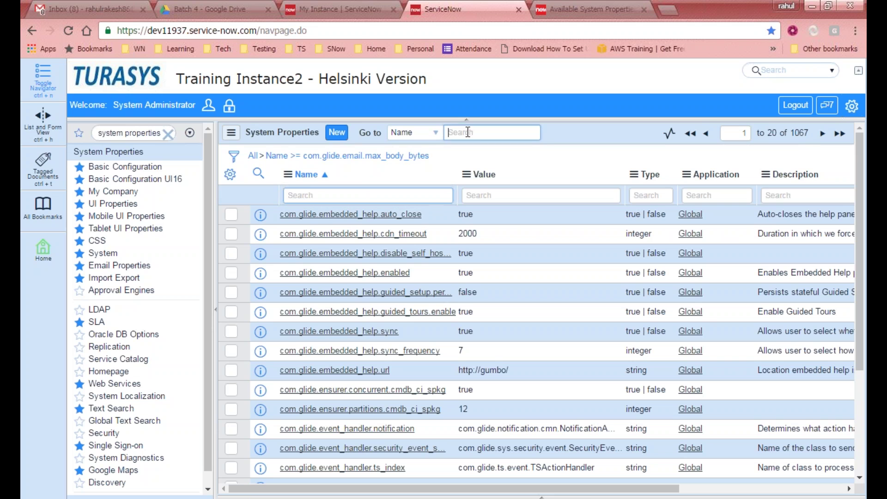
pyautogui.hotkey('ctrl', 'v')
pyautogui.write('%')
pyautogui.press('Home')
pyautogui.write('%')
pyautogui.press('Return')
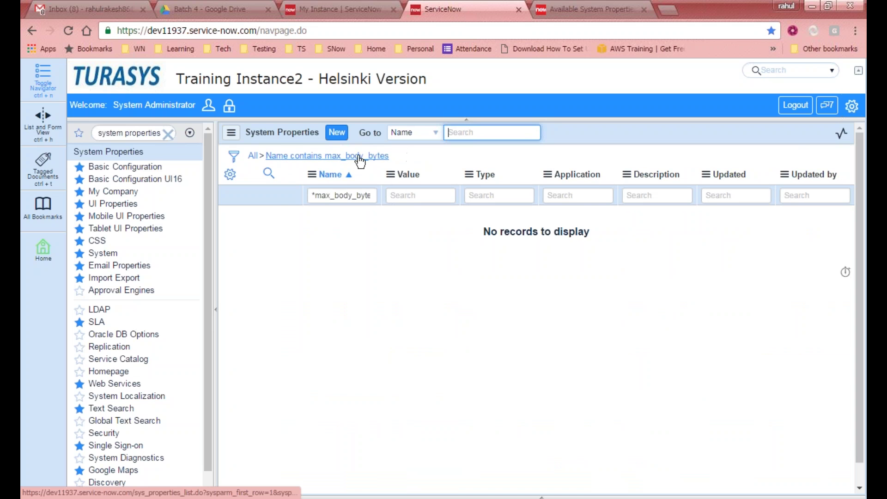
pyautogui.hotkey('ctrl', 'Tab')
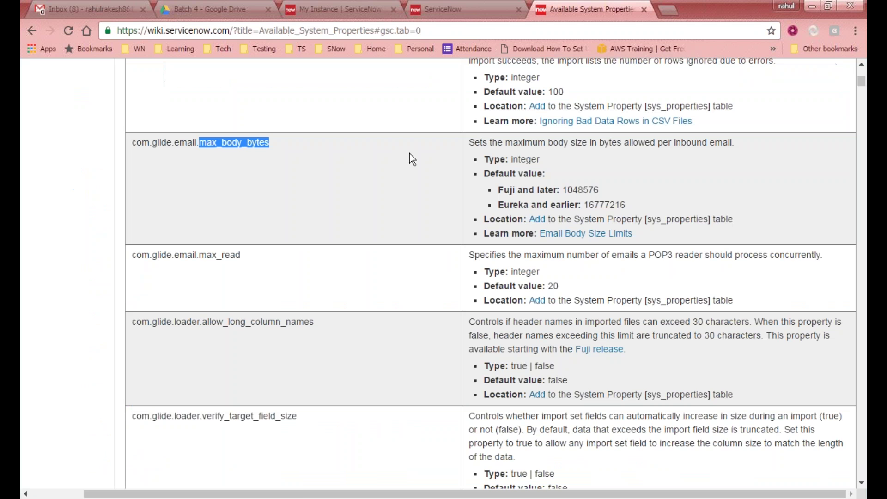
pyautogui.click(307, 170)
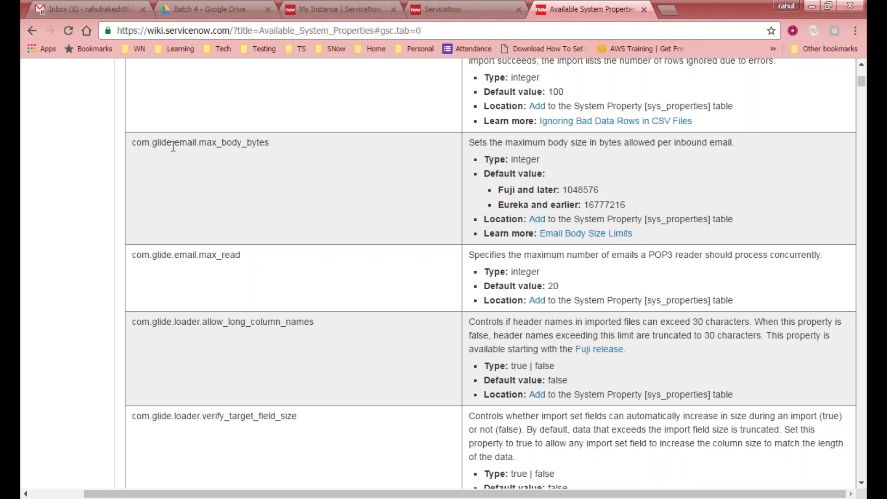
# Step: Examine the wiki's com.glide.email.max_body_bytes entry, including its description and the default values for Fuji and later and Eureka and earlier
pyautogui.moveTo(278, 144); pyautogui.dragTo(221, 145)
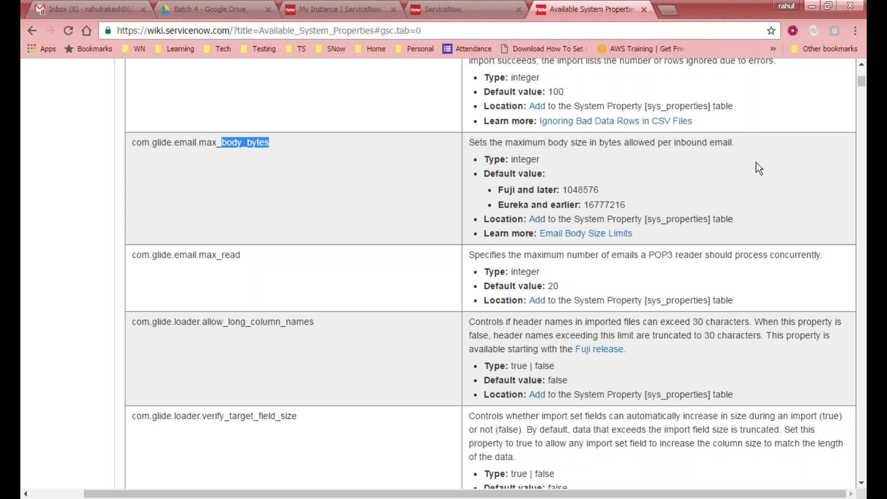
pyautogui.moveTo(735, 143); pyautogui.dragTo(474, 141)
pyautogui.click(516, 187)
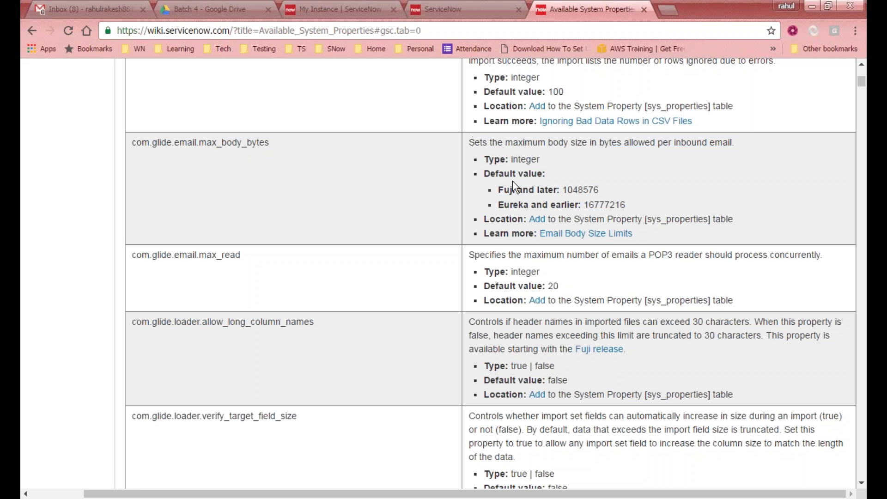
pyautogui.moveTo(505, 193); pyautogui.dragTo(557, 191)
pyautogui.click(494, 174)
pyautogui.doubleClick(587, 191)
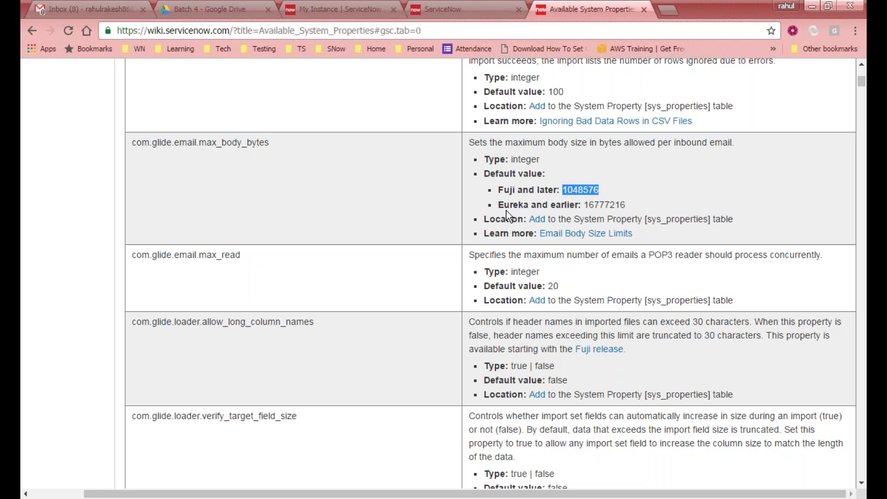
pyautogui.click(583, 207)
pyautogui.doubleClick(615, 203)
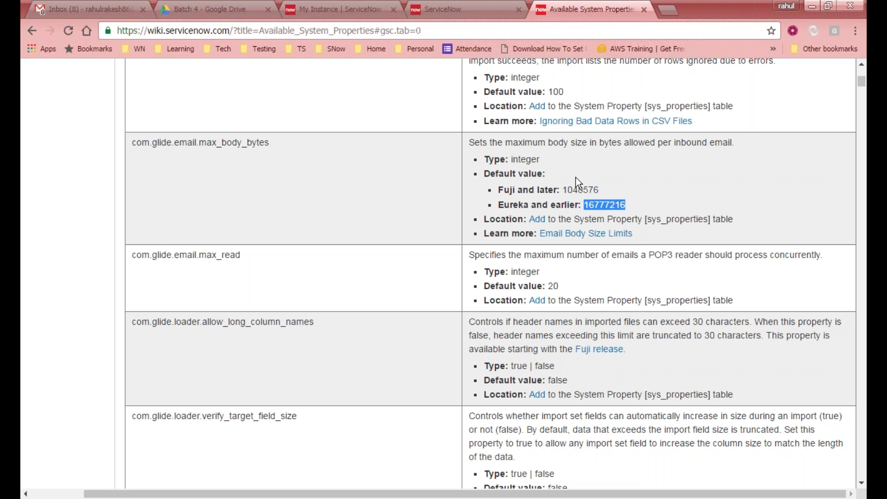
# Step: Skim the rest of the Available System Properties table, including the com.snc.pa and glide.discovery entries, and return to the com.glide.email entries
pyautogui.scroll(-10, 583, 267)
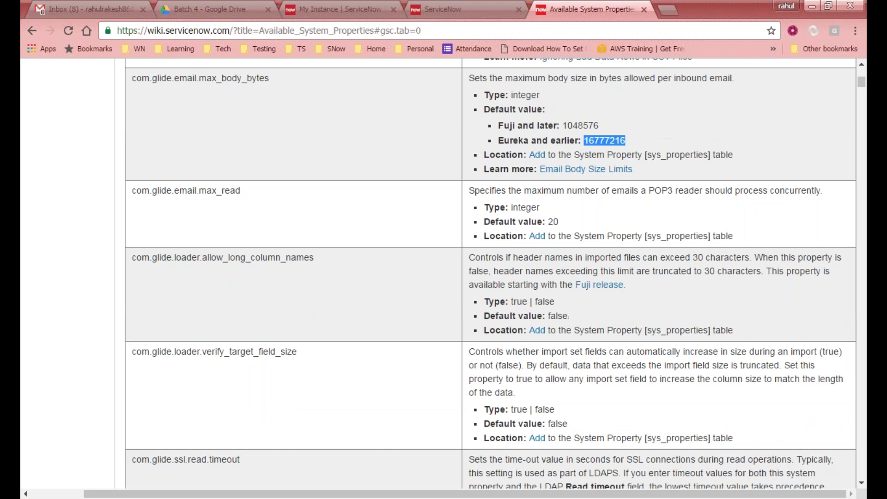
pyautogui.scroll(-20, 583, 269)
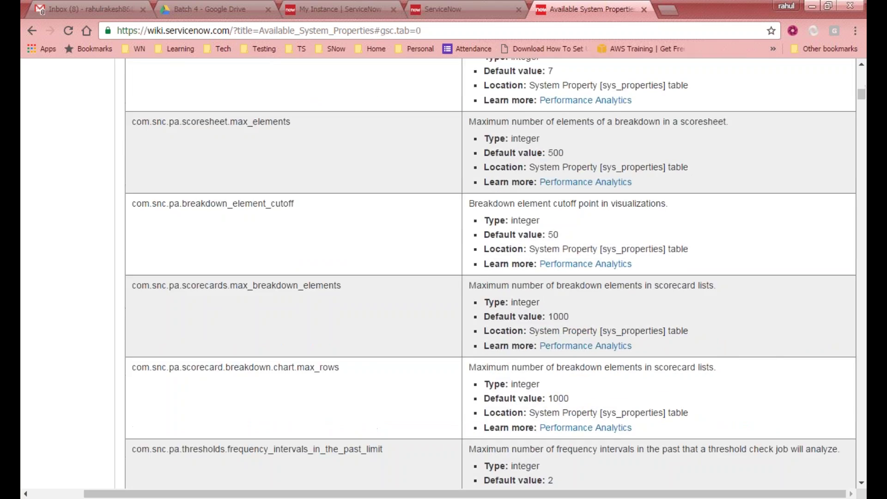
pyautogui.scroll(-20, 583, 270)
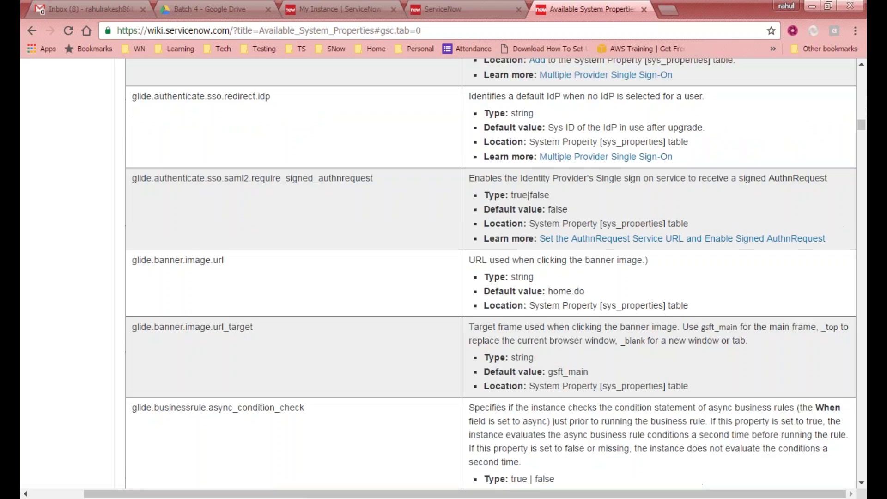
pyautogui.scroll(-15, 586, 269)
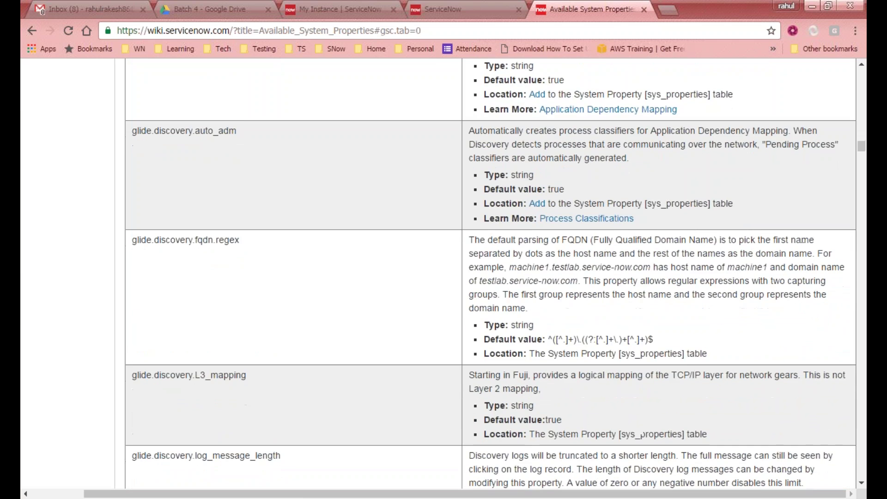
pyautogui.scroll(20, 586, 269)
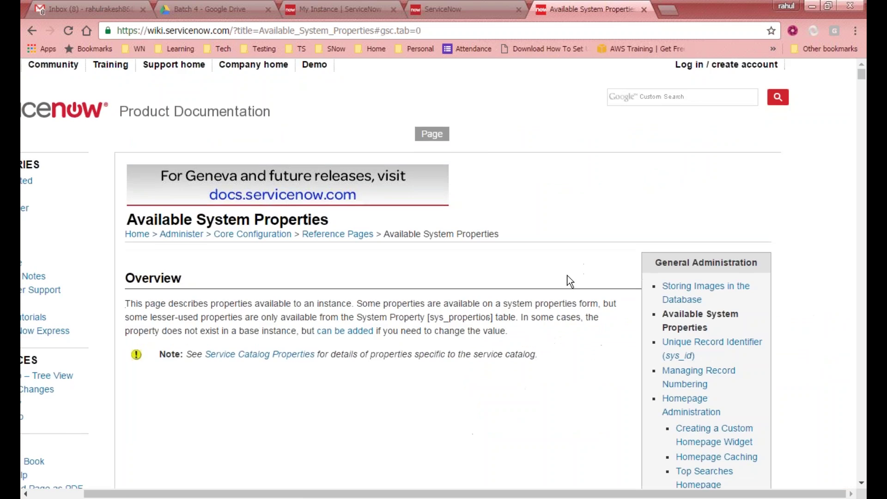
pyautogui.scroll(-12, 568, 281)
pyautogui.scroll(5, 567, 282)
pyautogui.scroll(-8, 564, 277)
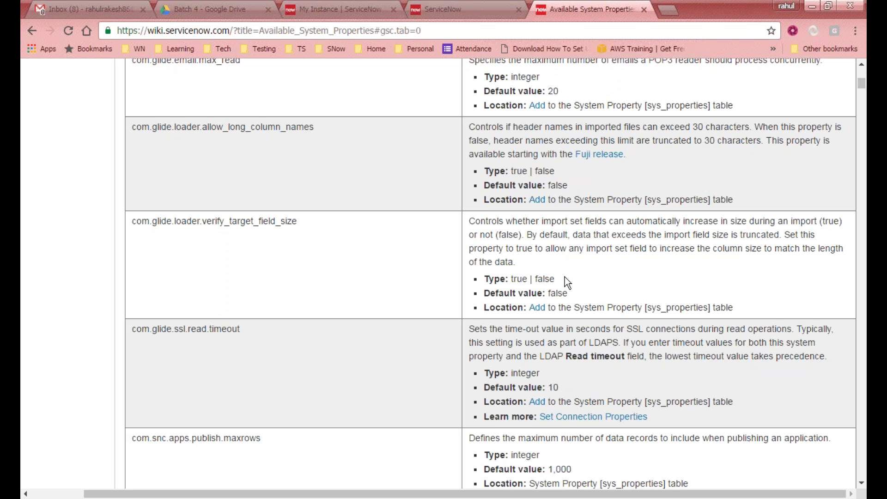
pyautogui.scroll(3, 565, 276)
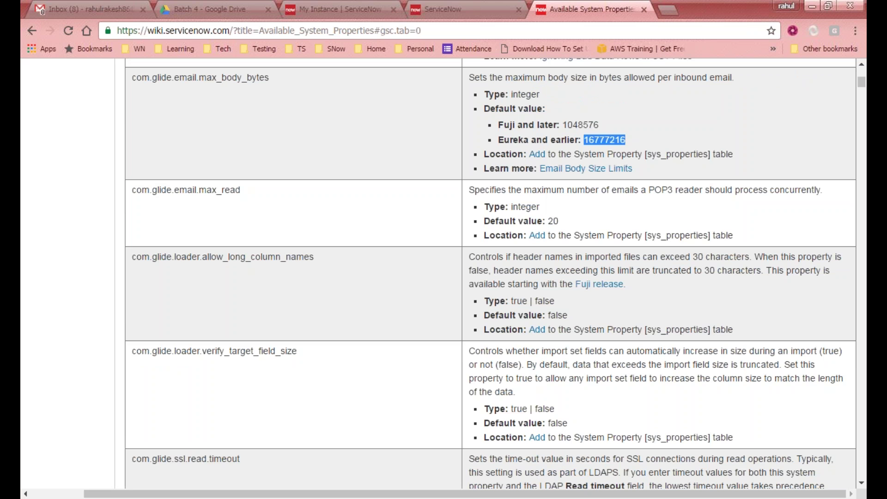
pyautogui.scroll(2, 489, 278)
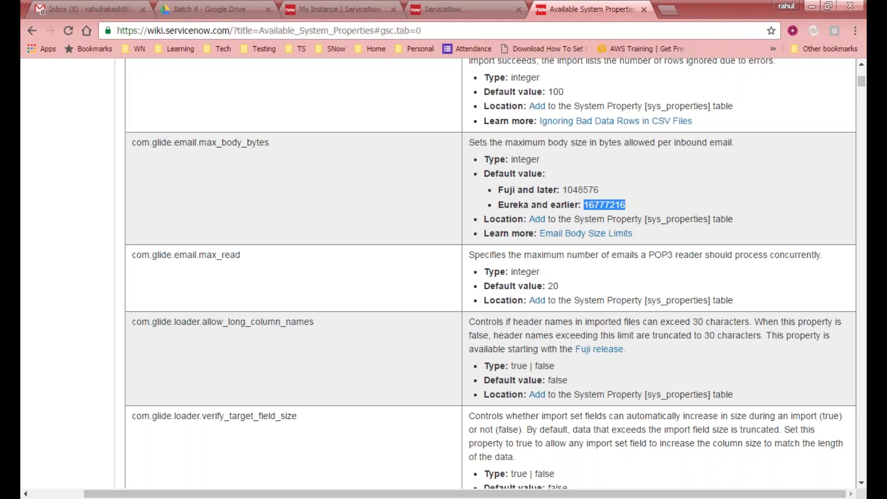
pyautogui.scroll(4, 394, 273)
pyautogui.scroll(-2, 394, 273)
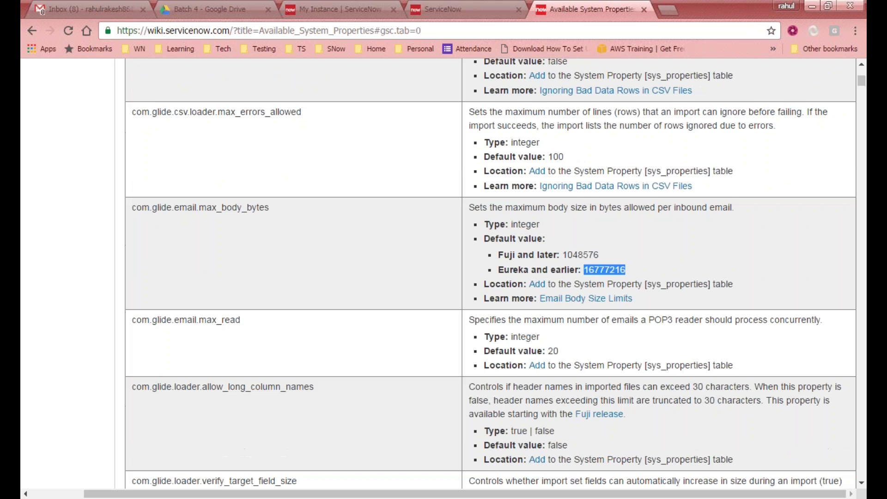
# Step: Review the com.glide.email.max_body_bytes and com.glide.email.max_read rows, including the description, type, default value and location of max_read
pyautogui.moveTo(126, 201); pyautogui.dragTo(854, 376)
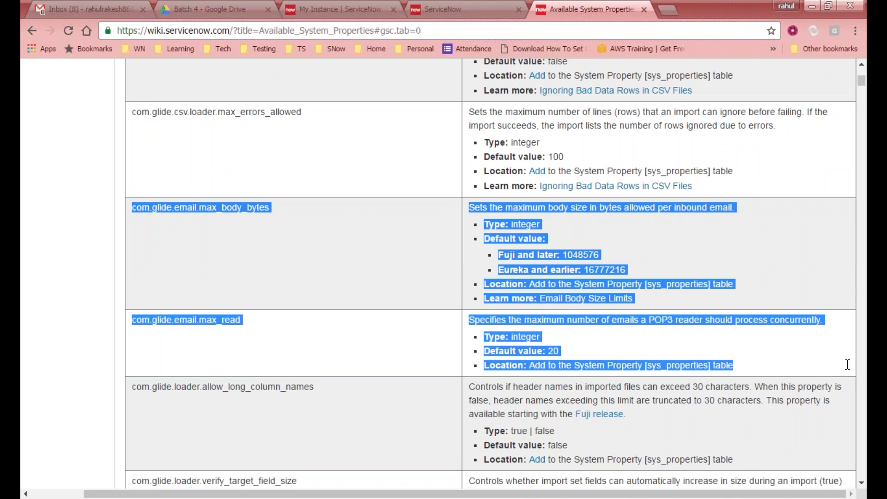
pyautogui.click(162, 274)
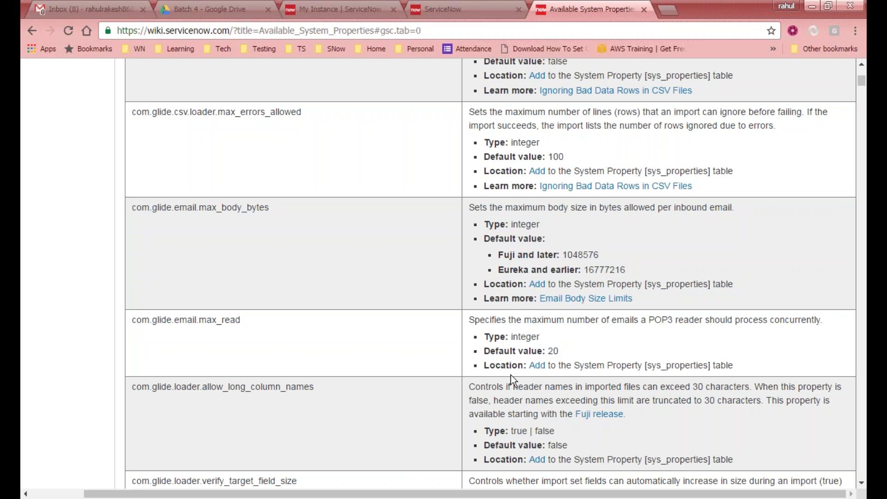
pyautogui.scroll(-2, 231, 350)
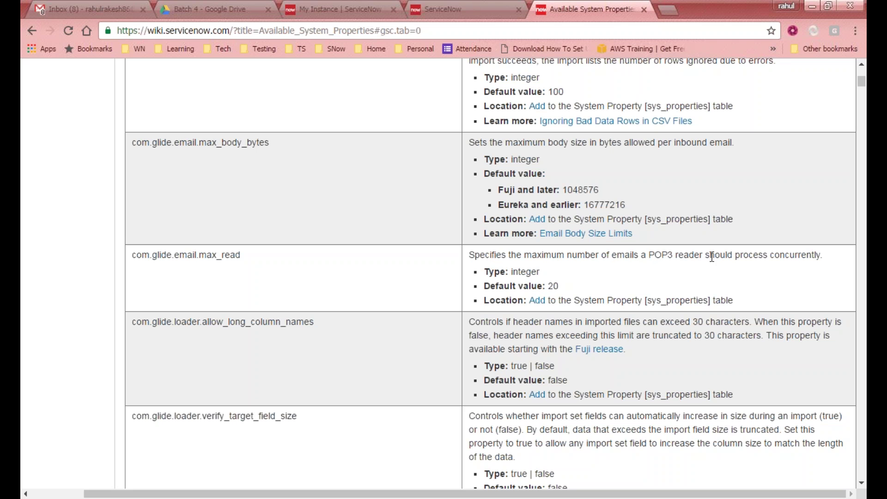
pyautogui.tripleClick(595, 263)
pyautogui.click(595, 264)
pyautogui.moveTo(559, 286); pyautogui.dragTo(548, 287)
pyautogui.moveTo(470, 256); pyautogui.dragTo(753, 300)
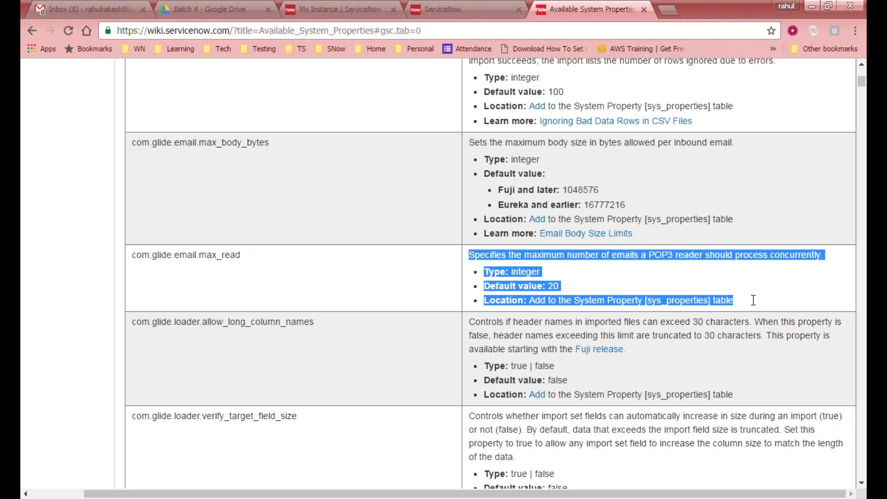
pyautogui.click(328, 292)
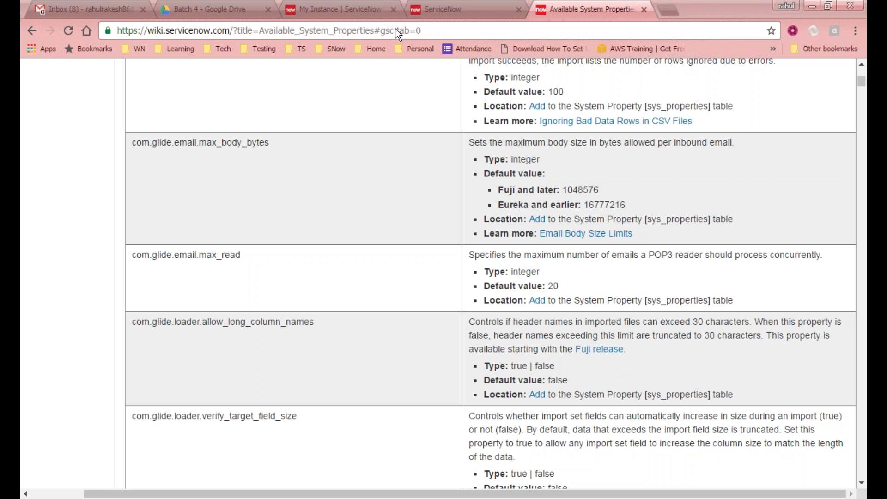
# Step: Switch to Gmail, check the sent email titled BIV_D1_SNow_Overview.mp4, and return to the inbox
pyautogui.click(69, 9)
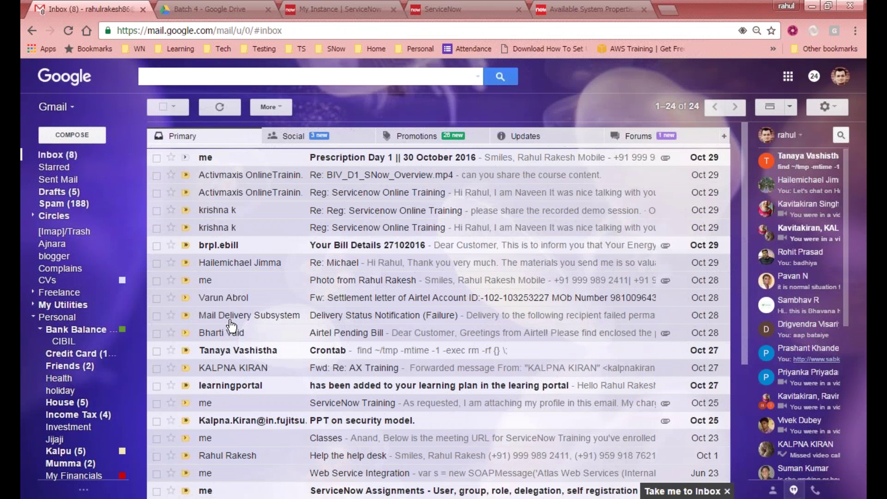
pyautogui.click(56, 180)
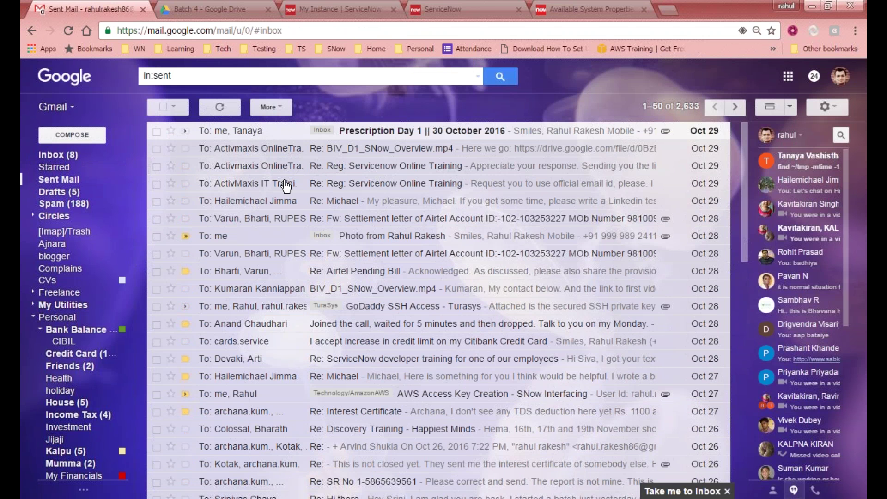
pyautogui.click(330, 290)
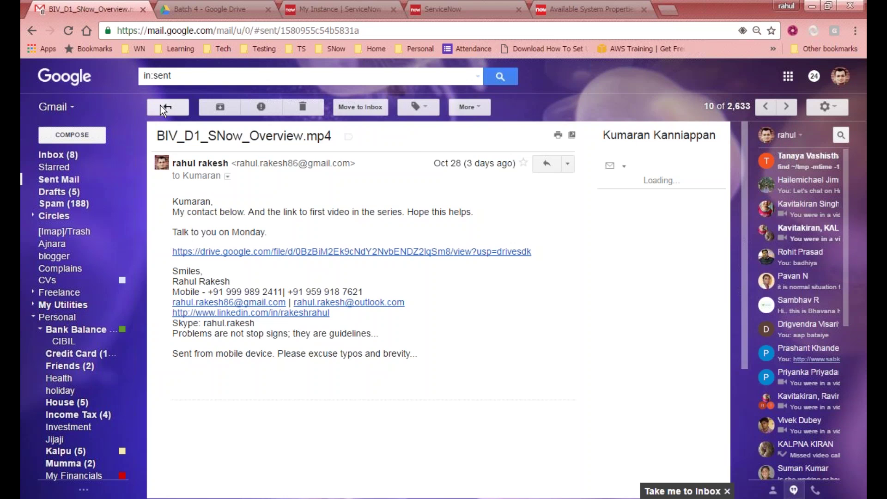
pyautogui.click(161, 106)
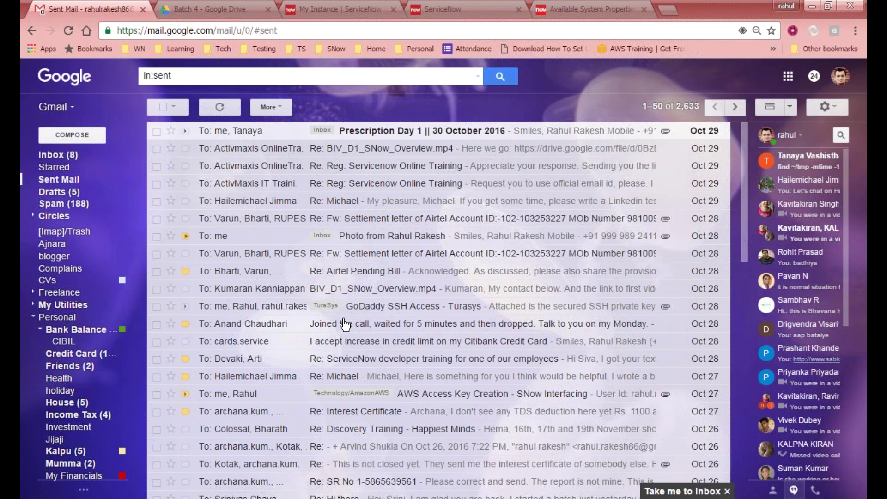
pyautogui.click(51, 155)
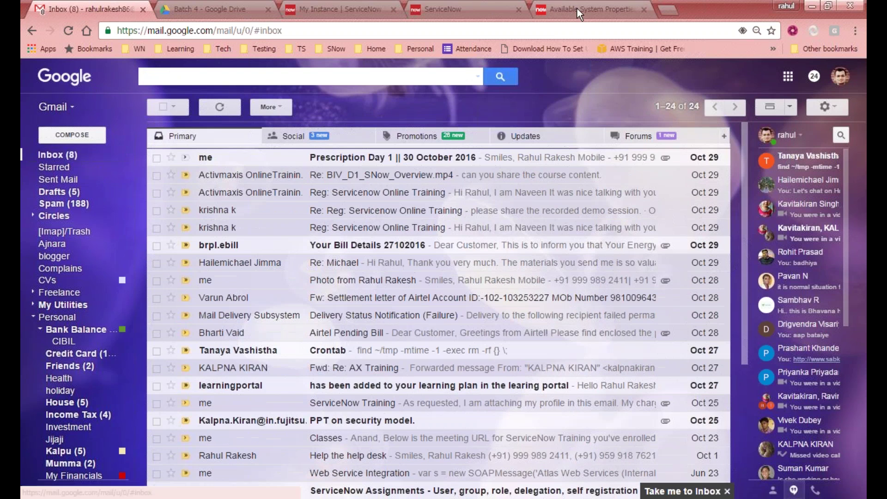
# Step: Copy the URL of the GoTo Meeting bookmark from the Personal bookmarks folder in a new browser tab, leaving the bookmark unsaved
pyautogui.click(667, 8)
pyautogui.click(415, 49)
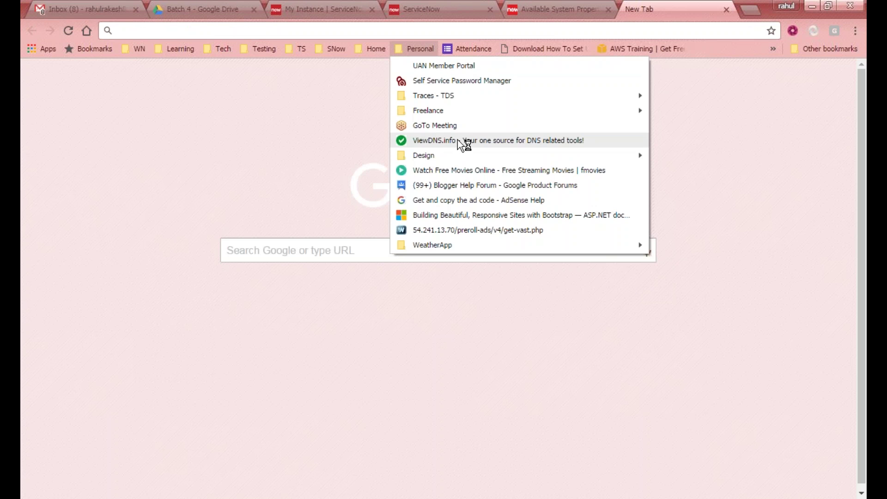
pyautogui.rightClick(484, 129)
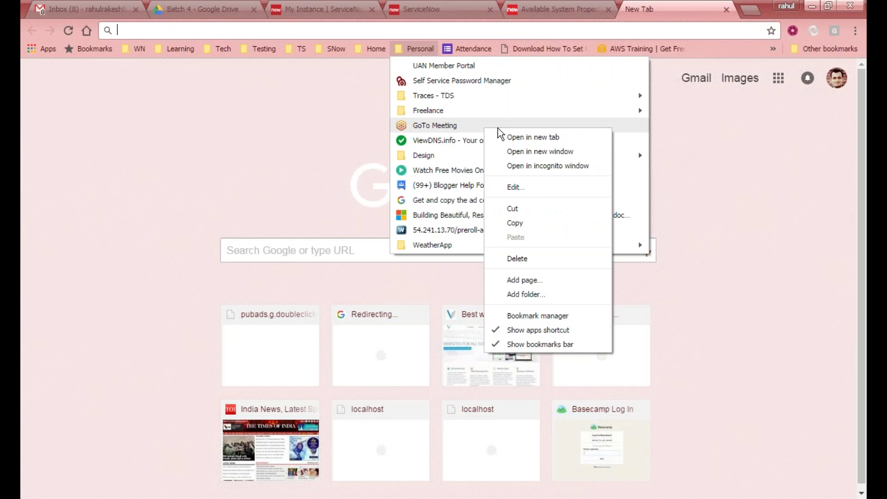
pyautogui.click(518, 191)
pyautogui.click(531, 94)
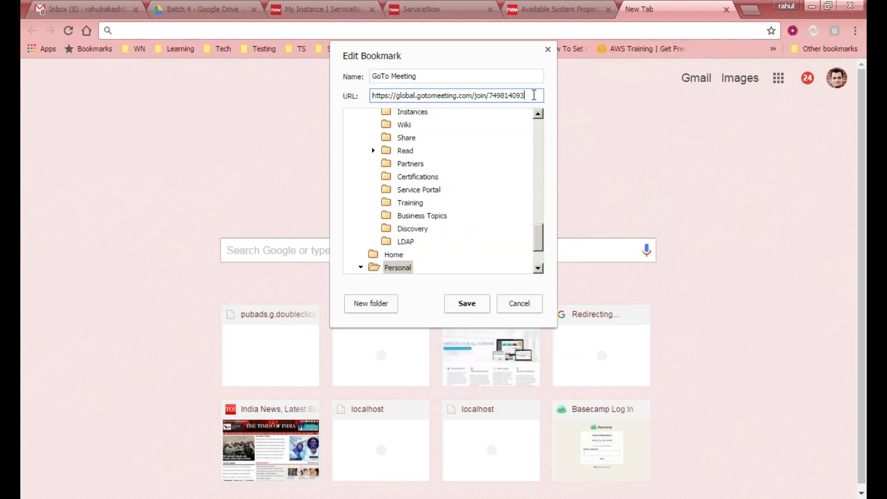
pyautogui.hotkey('ctrl', 'a')
pyautogui.hotkey('ctrl', 'c')
pyautogui.press('BackSpace')
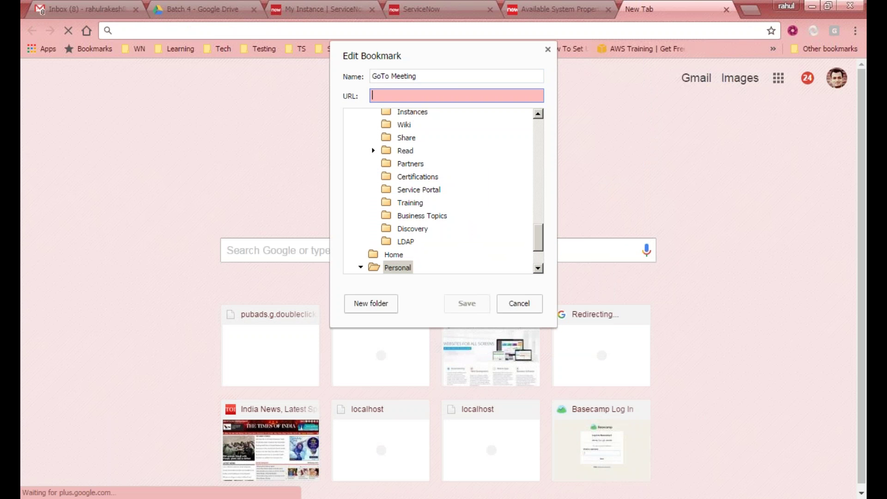
pyautogui.press('Escape')
# Step: Start a new message in Gmail and replace the signature in its body with the copied GoTo Meeting join link
pyautogui.click(110, 10)
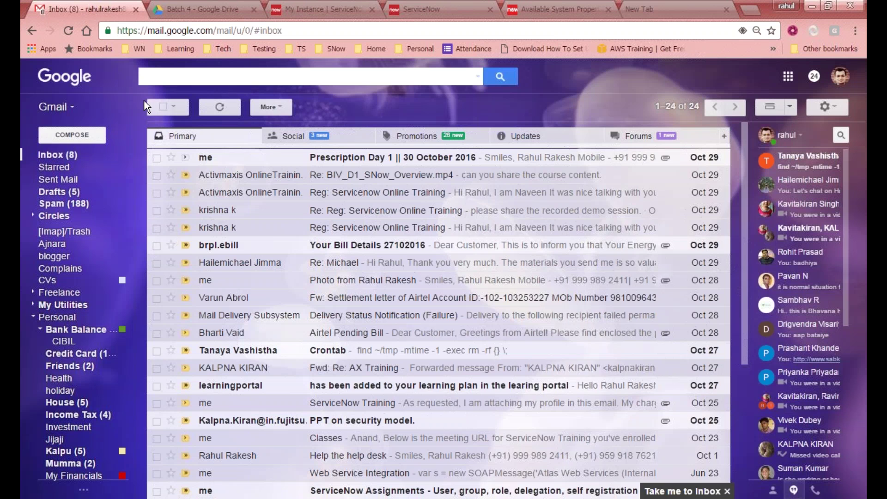
pyautogui.click(90, 137)
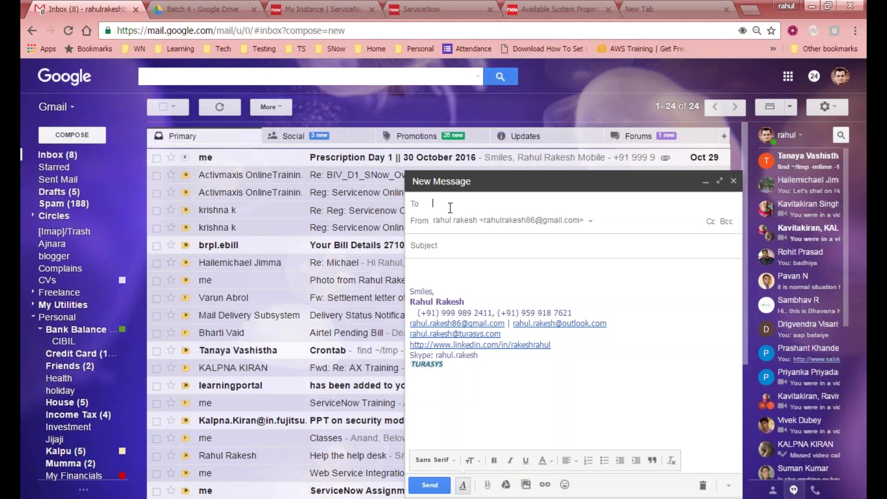
pyautogui.click(421, 273)
pyautogui.hotkey('ctrl', 'a')
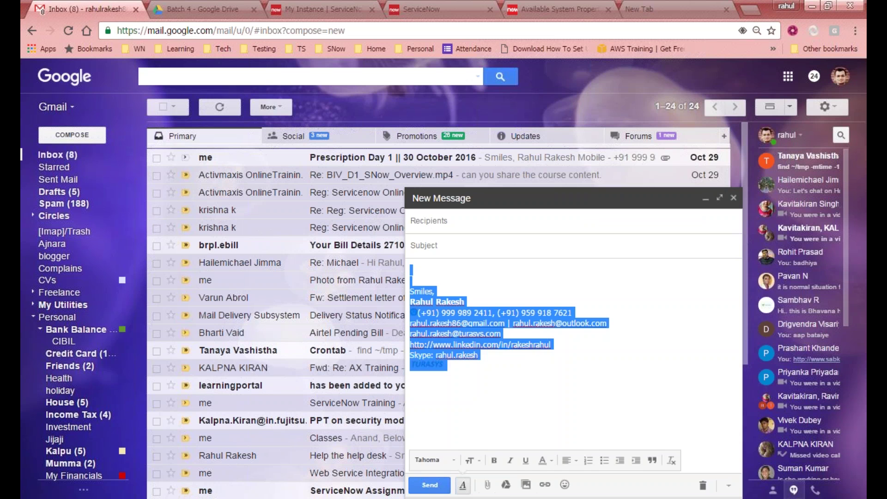
pyautogui.press('BackSpace')
pyautogui.hotkey('ctrl', 'v')
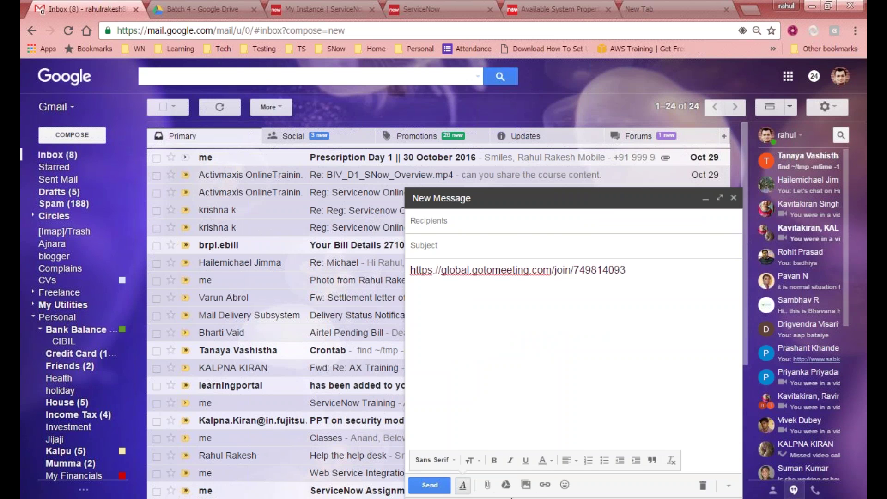
# Step: Address the message to the recipient of the BIV_D1_SNow_Overview.mp4 email, set the subject to "Meeting Id", and send it
pyautogui.click(440, 221)
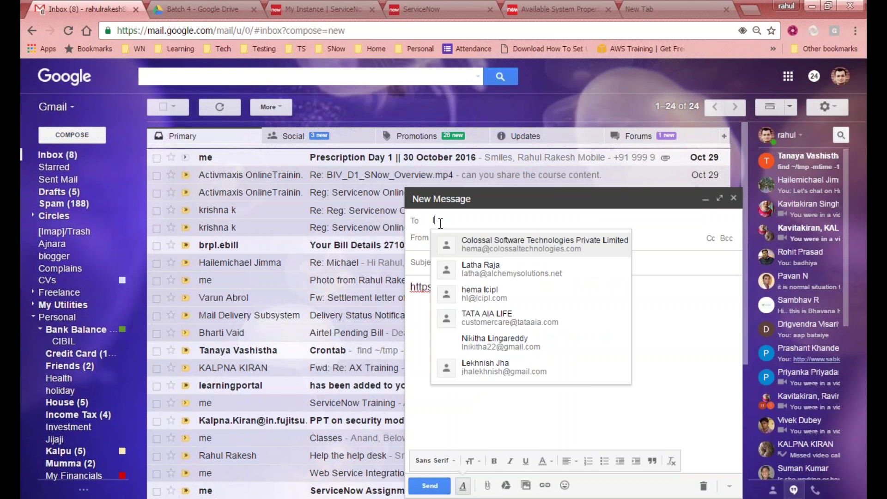
pyautogui.write('kum')
pyautogui.press('Return')
pyautogui.click(425, 253)
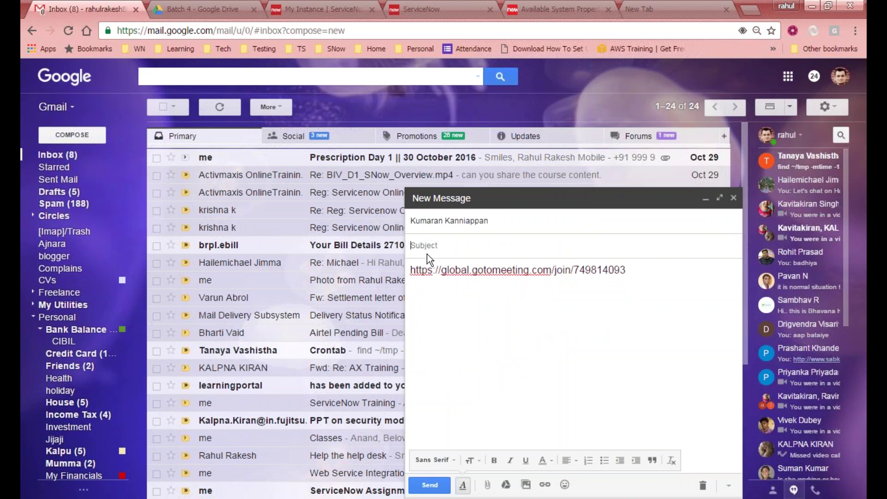
pyautogui.write('Meet')
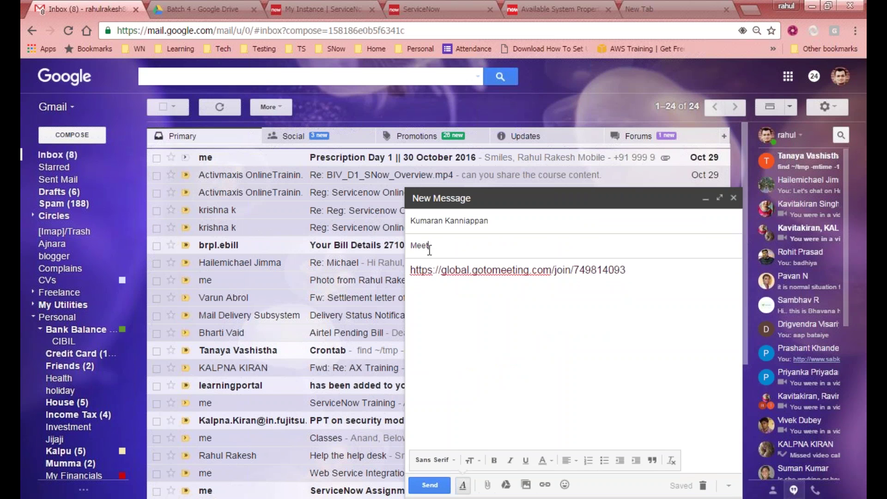
pyautogui.write('ing Id')
pyautogui.click(429, 485)
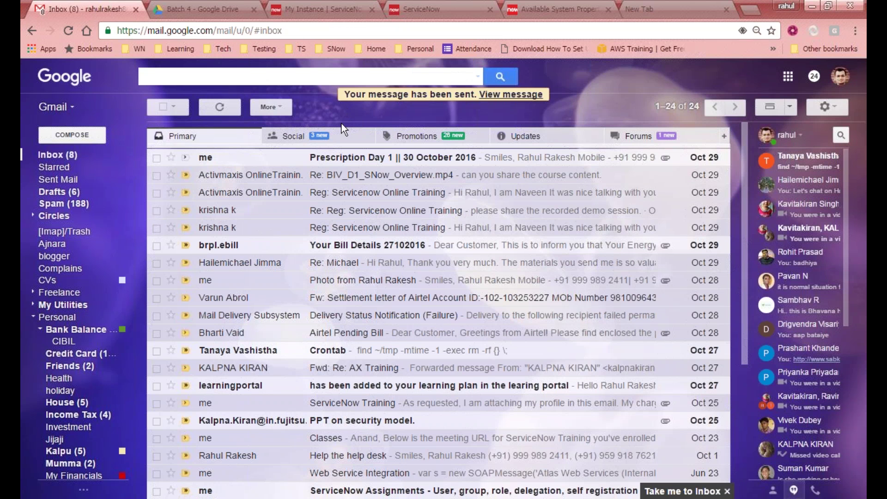
# Step: Refresh the Gmail inbox and return to the Available System Properties wiki page
pyautogui.click(231, 108)
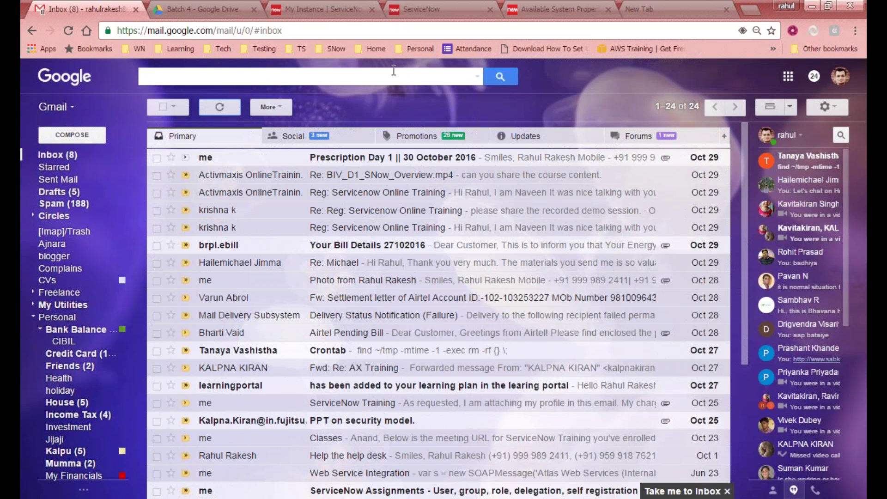
pyautogui.click(650, 9)
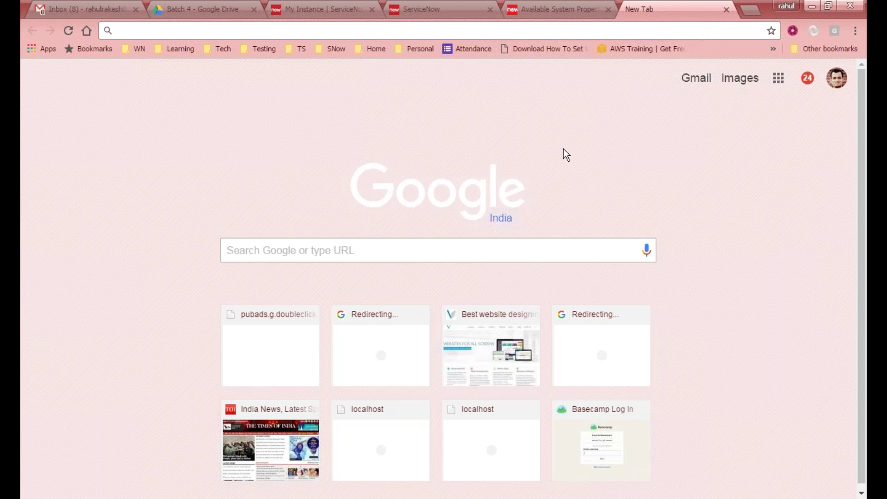
pyautogui.click(589, 9)
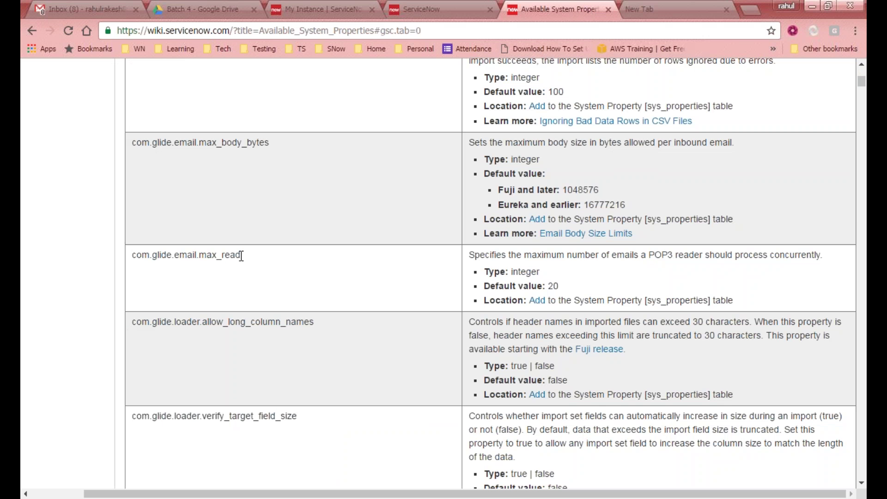
# Step: Review the names, types, default values and locations in the wiki's system properties table, from com.glide.attachment.max_size through the com.snc.pa properties
pyautogui.scroll(6, 241, 255)
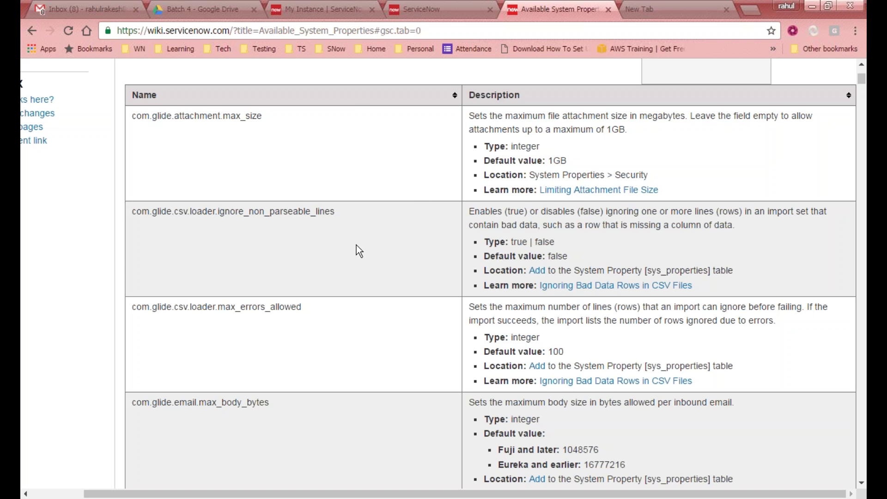
pyautogui.scroll(3, 357, 245)
pyautogui.scroll(-1, 409, 236)
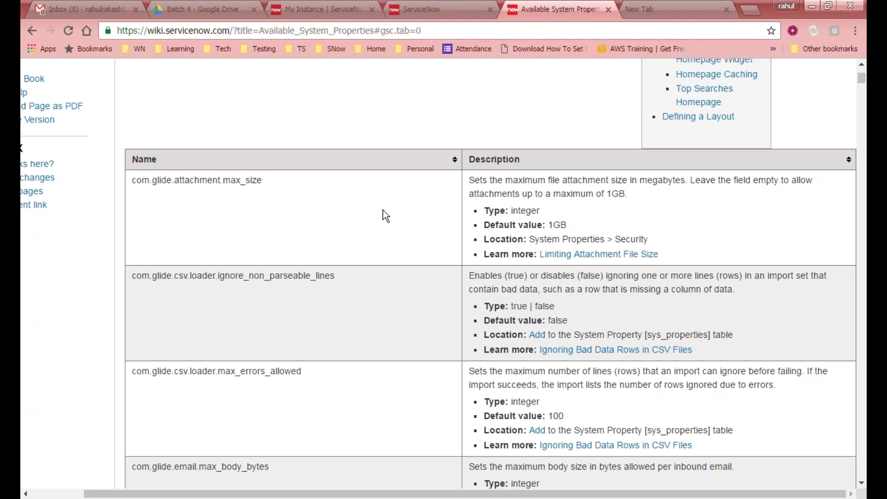
pyautogui.scroll(-4, 384, 213)
pyautogui.scroll(-1, 386, 216)
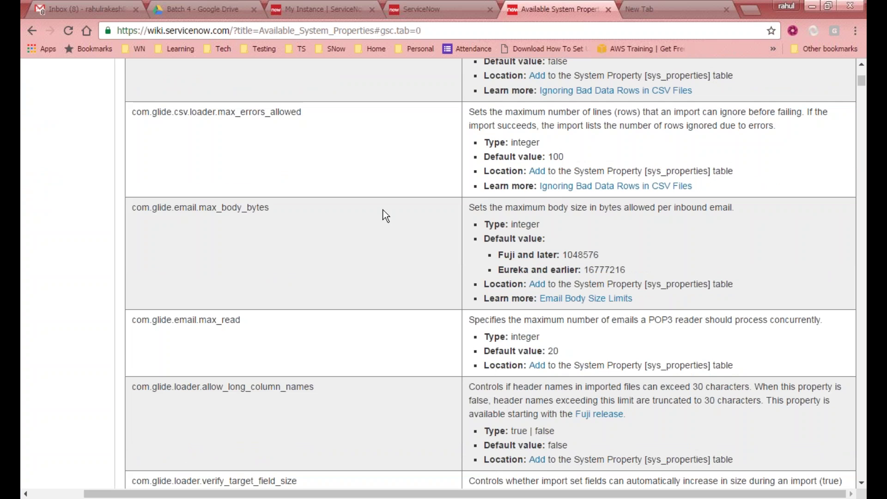
pyautogui.scroll(-2, 383, 211)
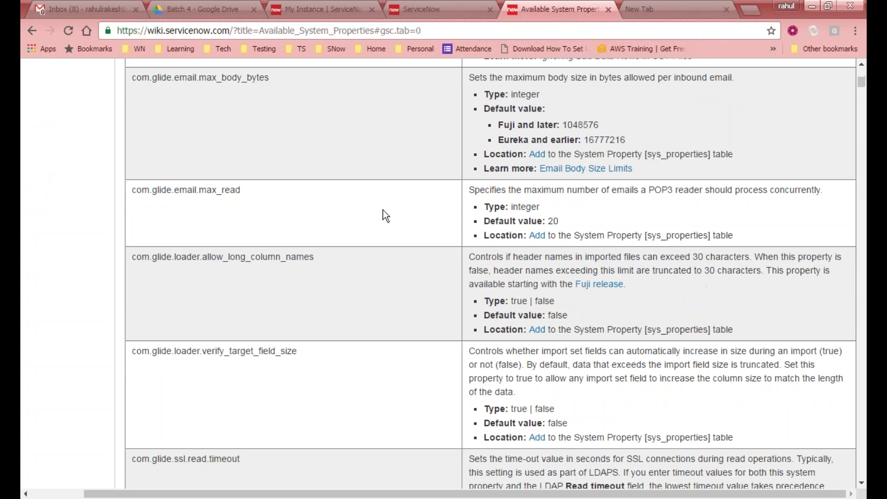
pyautogui.scroll(-1, 383, 211)
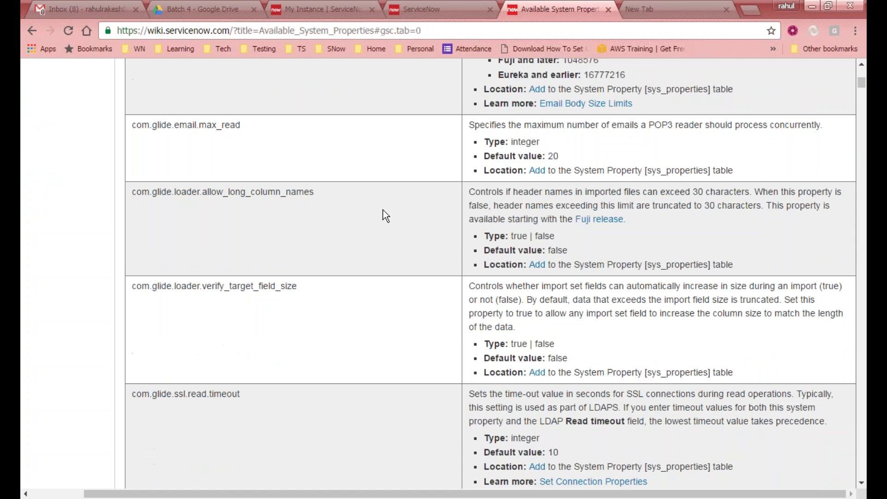
pyautogui.scroll(-1, 384, 211)
pyautogui.scroll(-2, 386, 215)
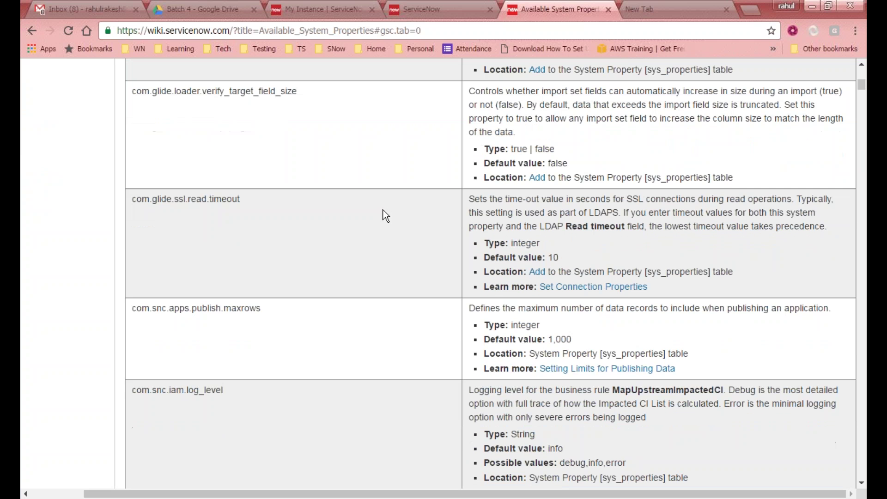
pyautogui.scroll(-2, 384, 209)
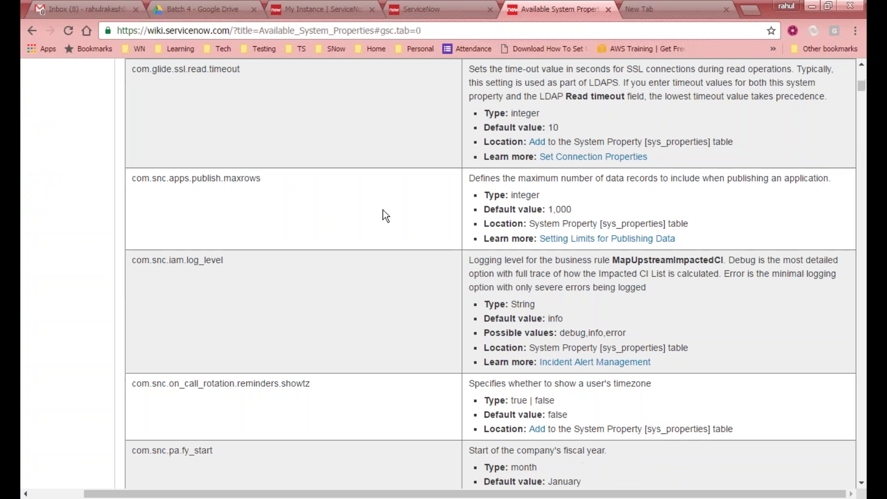
pyautogui.scroll(-1, 384, 210)
pyautogui.scroll(-1, 384, 210)
pyautogui.scroll(-2, 384, 207)
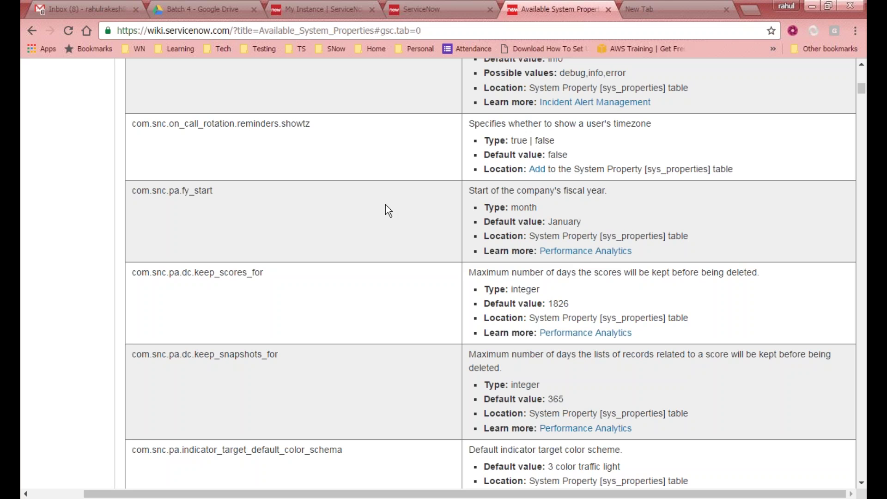
pyautogui.scroll(-10, 351, 231)
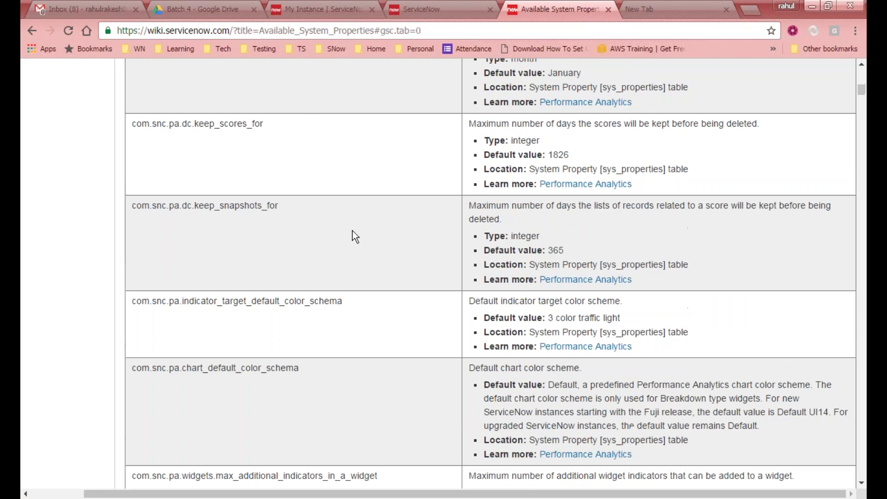
pyautogui.scroll(-11, 336, 231)
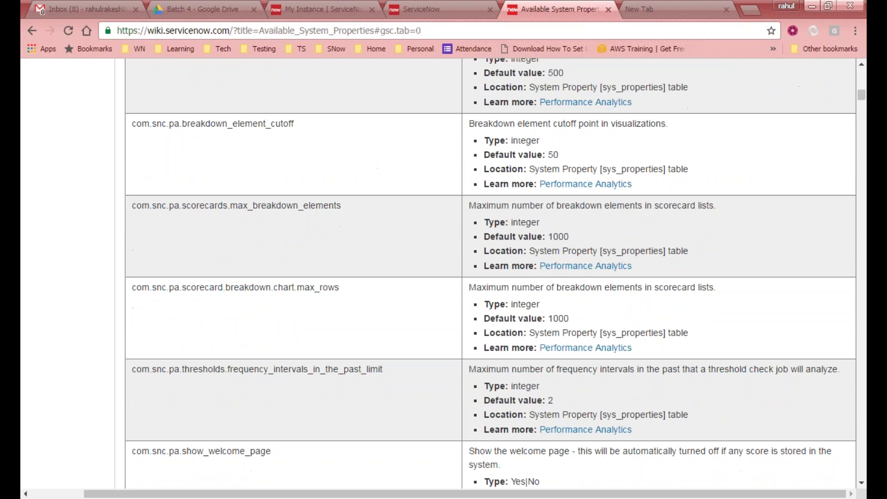
pyautogui.scroll(9, 490, 272)
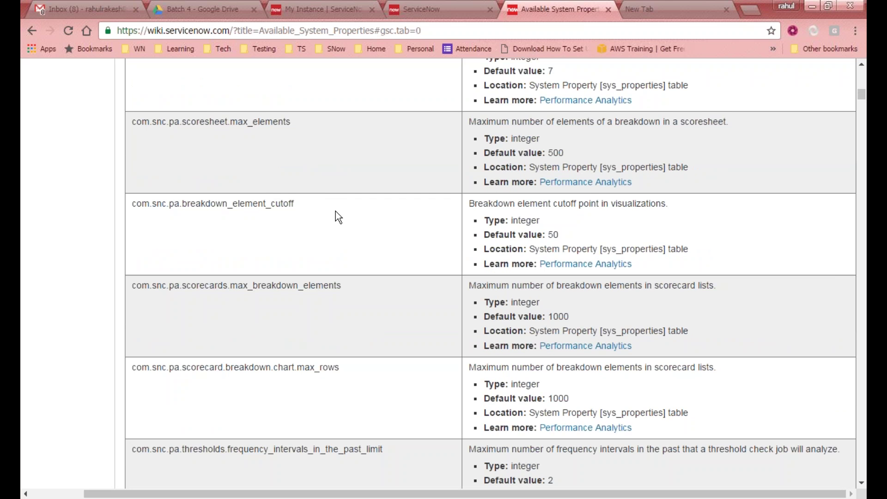
# Step: Remove the name filter from the System Properties list in the ServiceNow instance and return to the wiki page
pyautogui.hotkey('ctrl', 'shift', 'Tab')
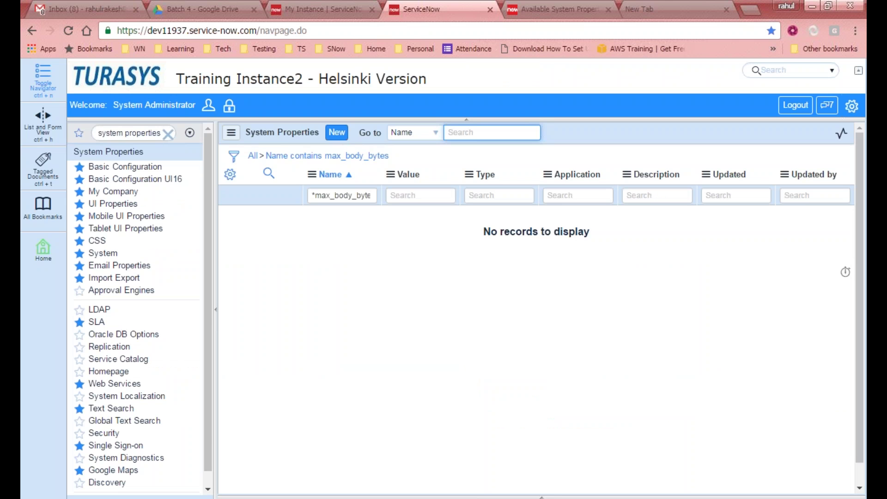
pyautogui.click(253, 155)
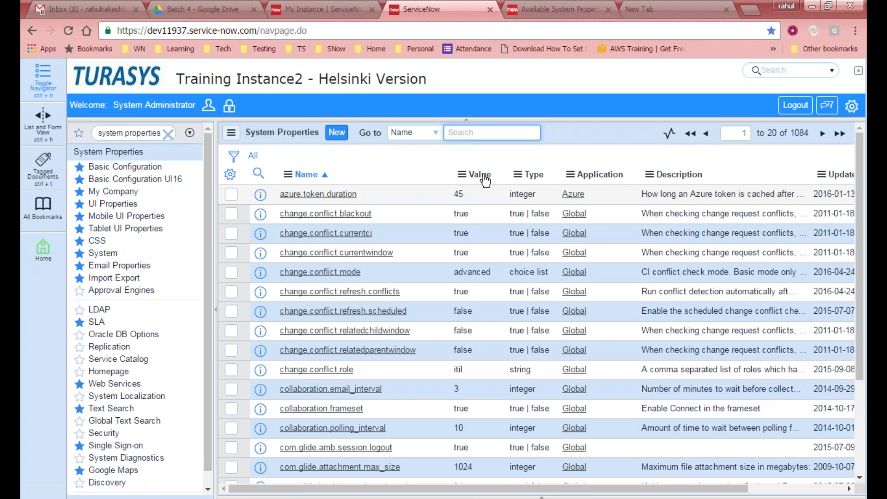
pyautogui.click(557, 8)
# Step: Copy the property name com.snc.pa.dc.max_error_count from the wiki's system properties table
pyautogui.scroll(-10, 228, 264)
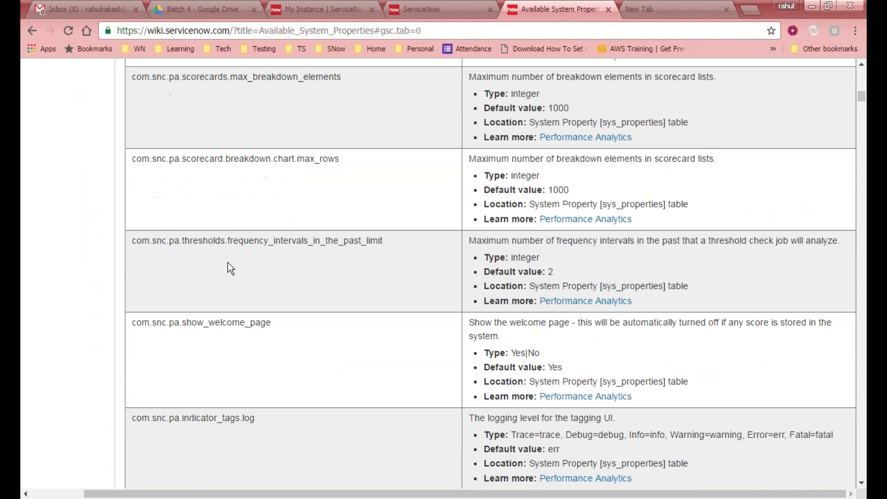
pyautogui.scroll(-4, 228, 262)
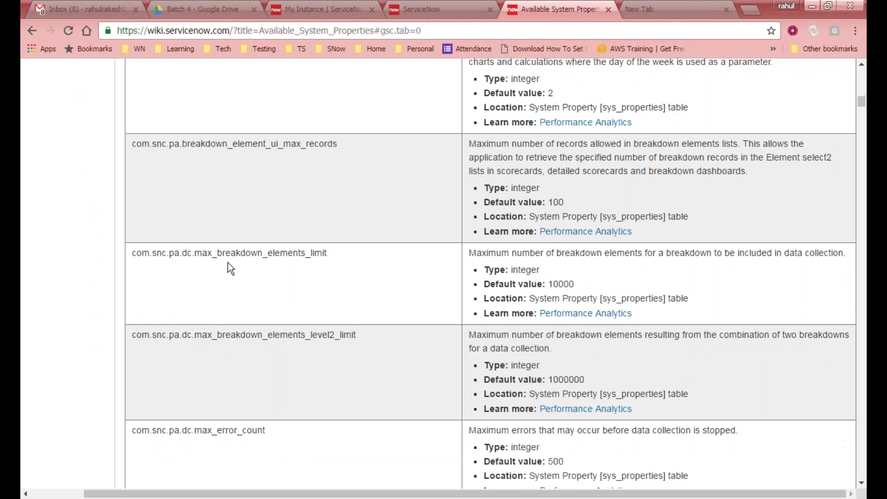
pyautogui.scroll(-6, 228, 263)
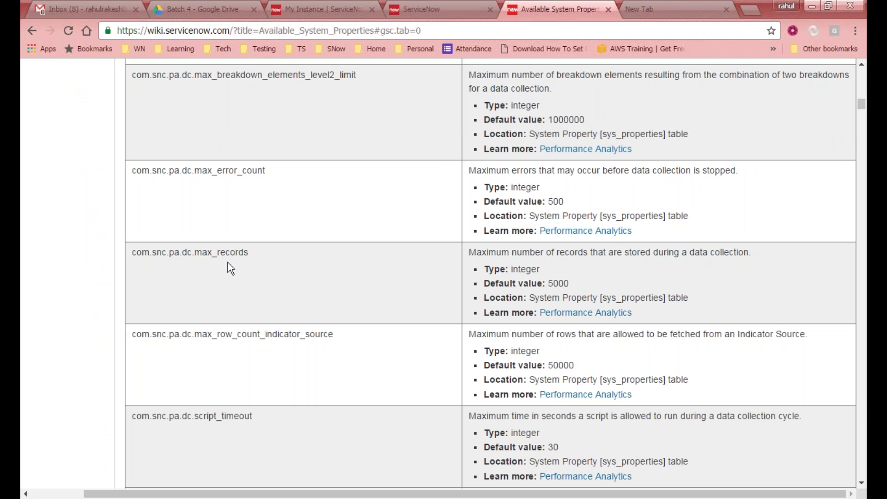
pyautogui.moveTo(132, 170); pyautogui.dragTo(265, 171)
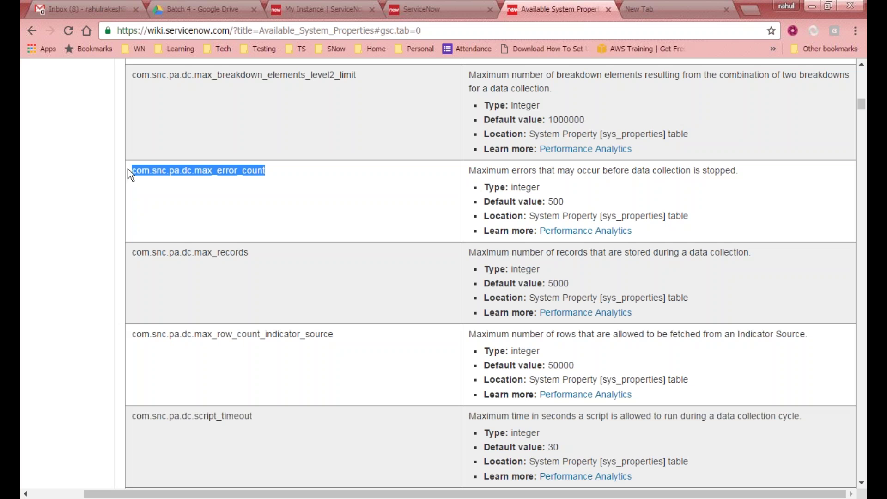
pyautogui.moveTo(265, 171); pyautogui.dragTo(129, 176)
pyautogui.moveTo(264, 172); pyautogui.dragTo(270, 175)
pyautogui.click(233, 228)
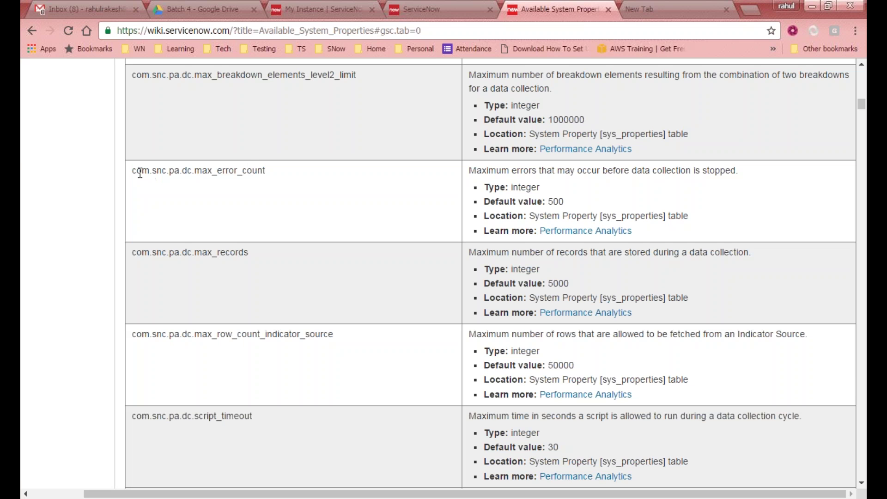
pyautogui.moveTo(133, 172); pyautogui.dragTo(275, 173)
pyautogui.hotkey('ctrl', 'c')
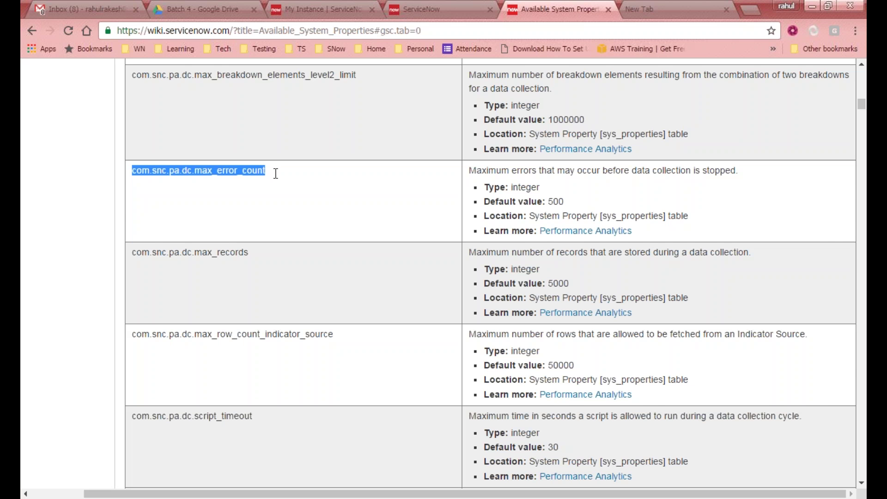
# Step: Search the instance's System Properties list by name for com.snc.pa.dc.max_error_count and open its record
pyautogui.hotkey('ctrl', 'shift', 'Tab')
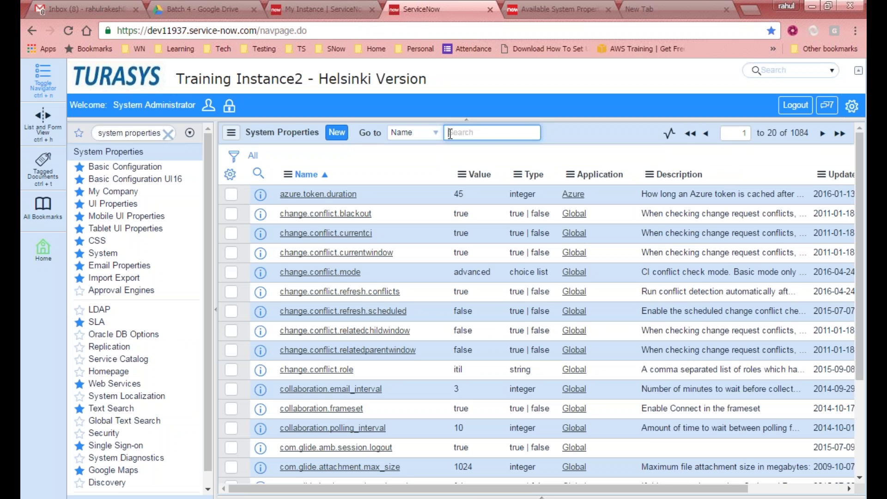
pyautogui.hotkey('ctrl', 'v')
pyautogui.press('Return')
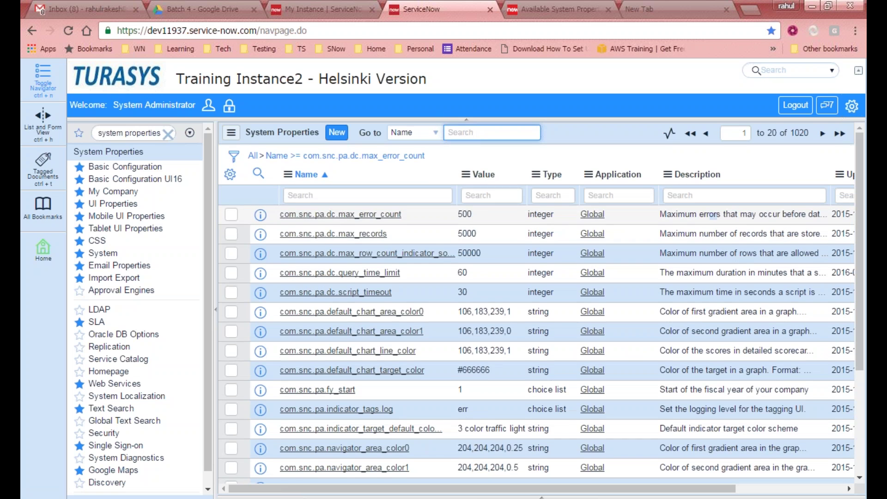
pyautogui.click(295, 215)
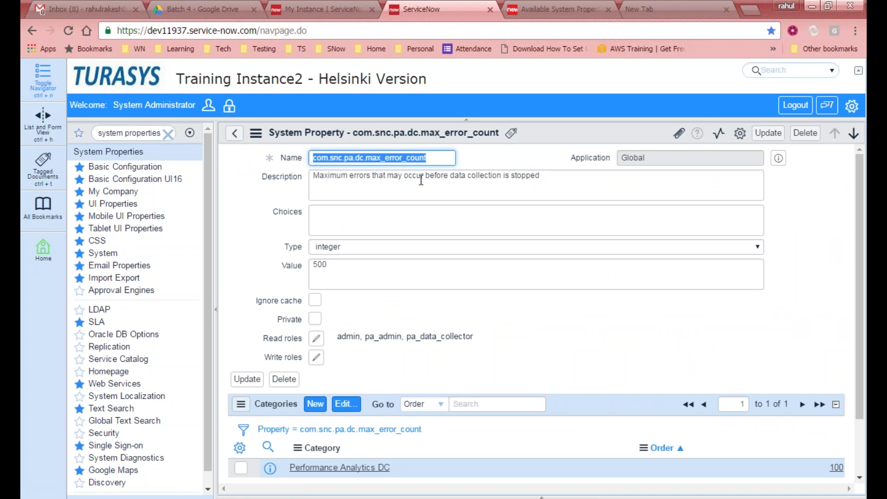
# Step: Examine the property record's name, description, available types, value, cache and privacy options, and roles without changing anything
pyautogui.moveTo(554, 177); pyautogui.dragTo(273, 166)
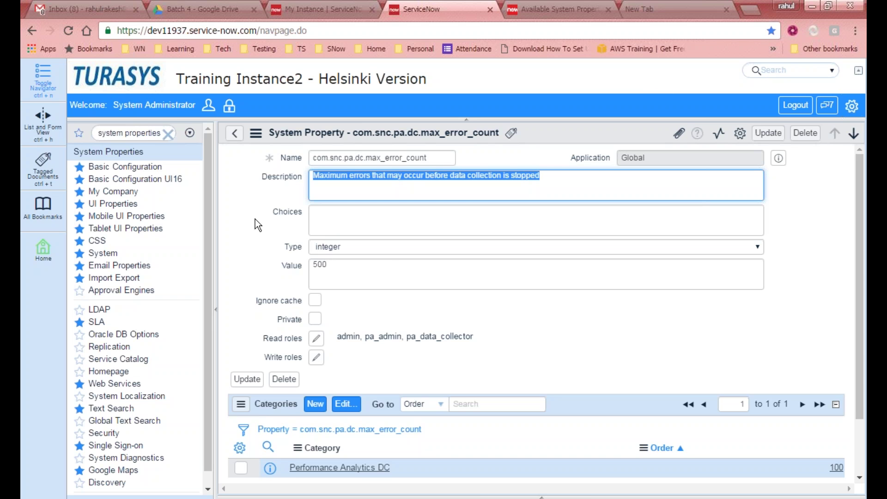
pyautogui.click(266, 203)
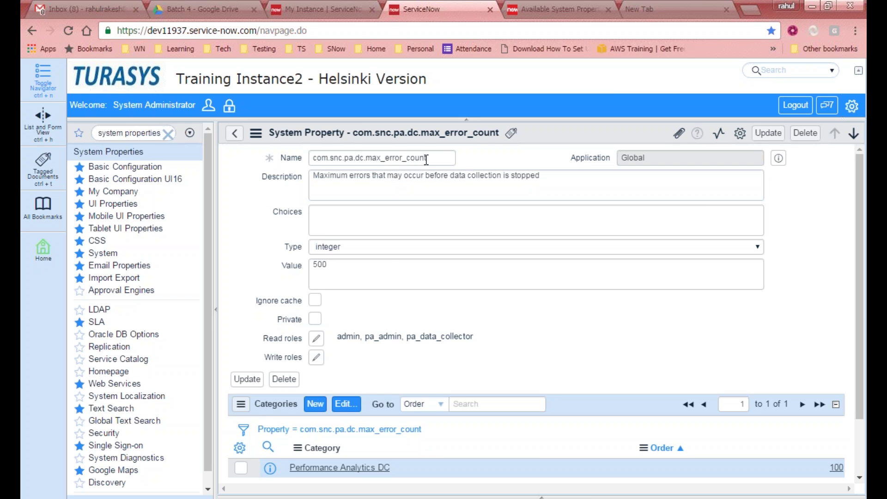
pyautogui.moveTo(434, 157); pyautogui.dragTo(274, 156)
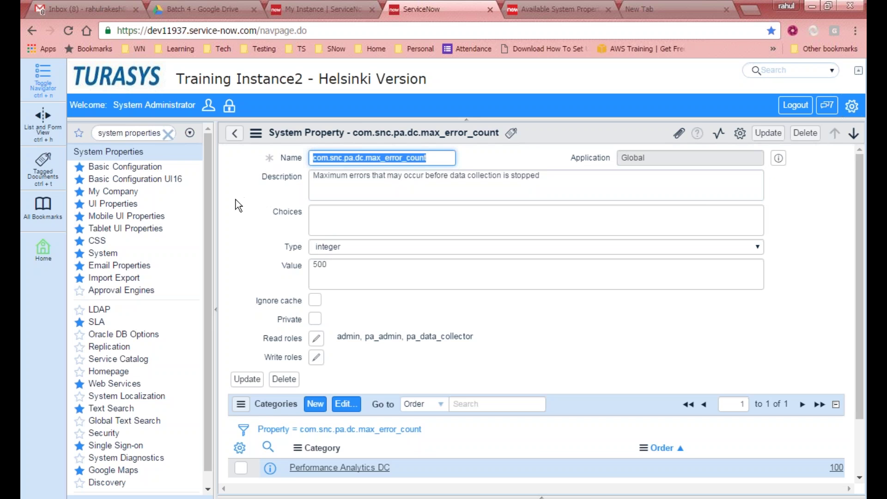
pyautogui.press('Tab')
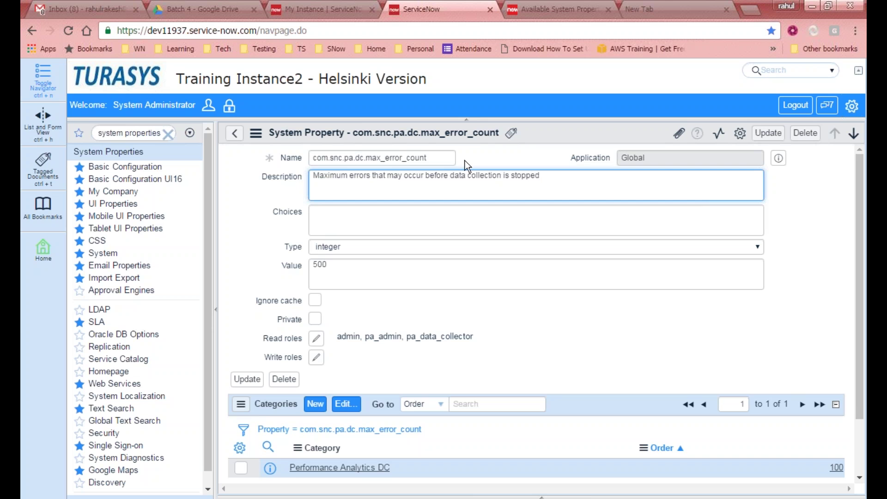
pyautogui.moveTo(441, 160); pyautogui.dragTo(240, 165)
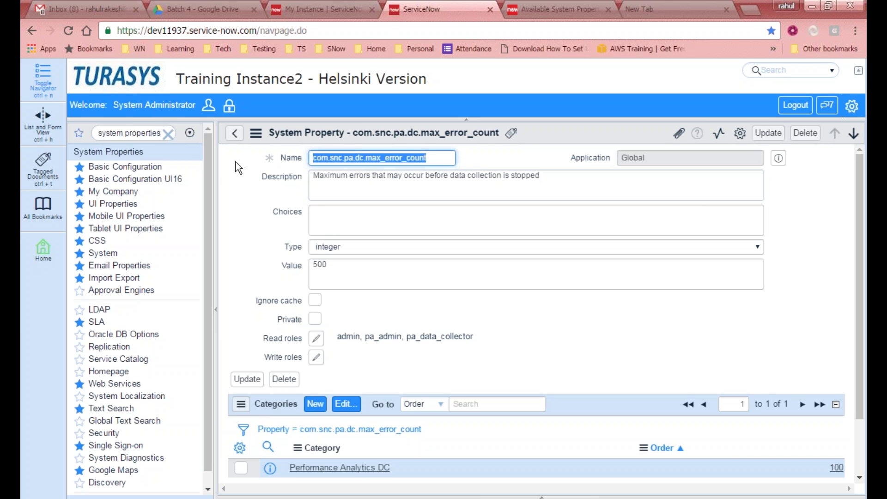
pyautogui.scroll(-1, 478, 178)
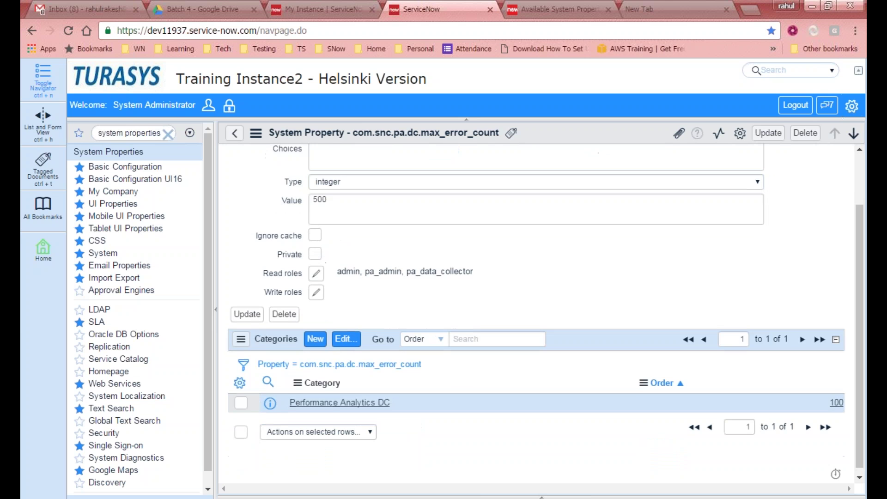
pyautogui.click(377, 190)
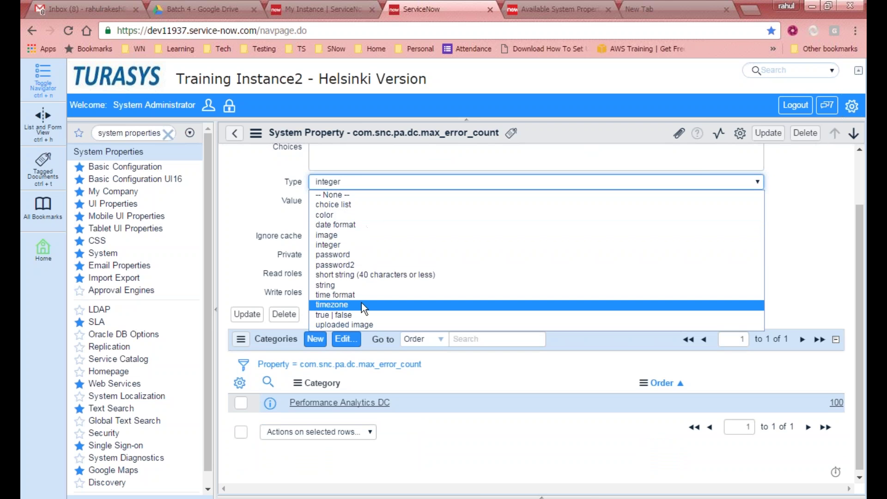
pyautogui.click(231, 173)
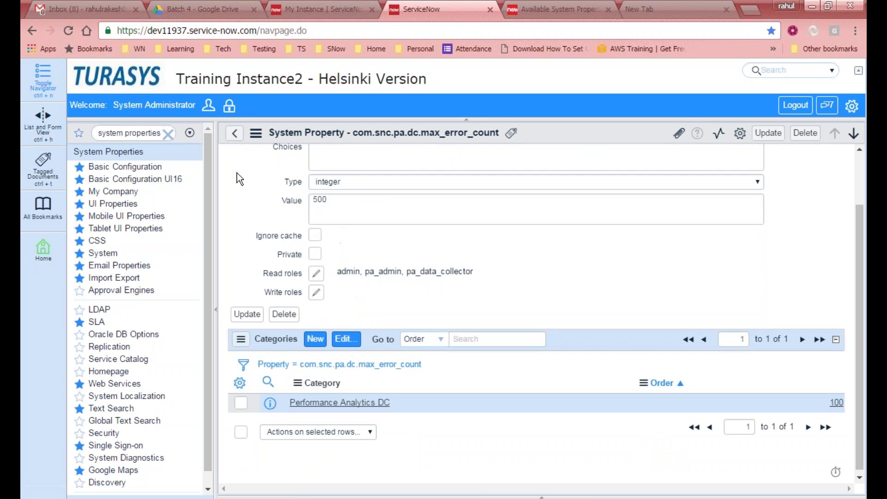
pyautogui.moveTo(348, 202); pyautogui.dragTo(293, 205)
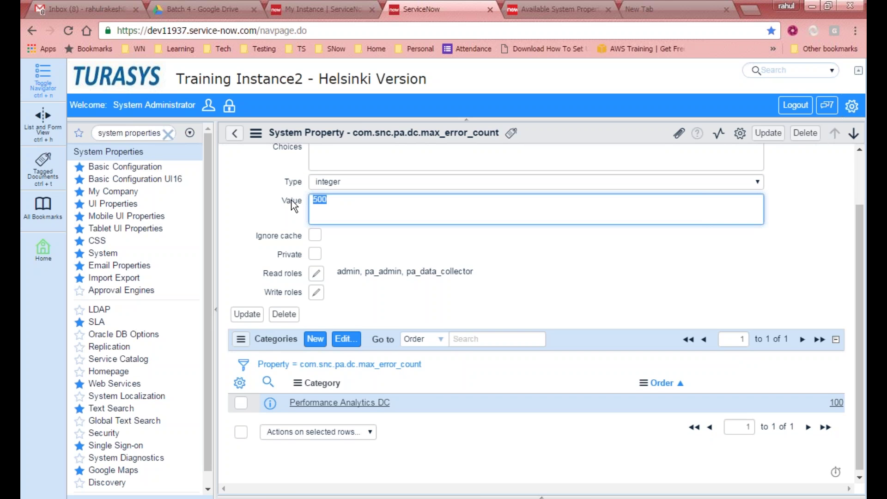
pyautogui.press('Tab')
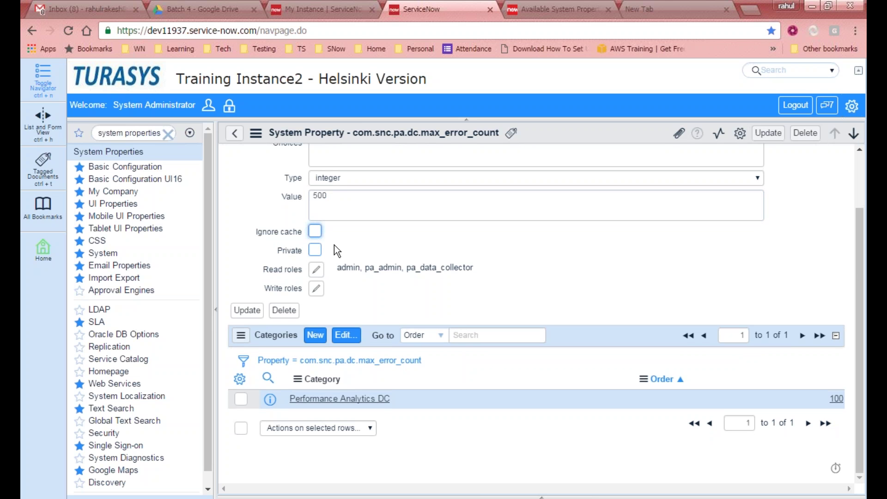
# Step: Review the read and write roles on the com.snc.pa.dc.max_error_count record and return to the System Properties list
pyautogui.moveTo(280, 249)
pyautogui.moveTo(267, 271)
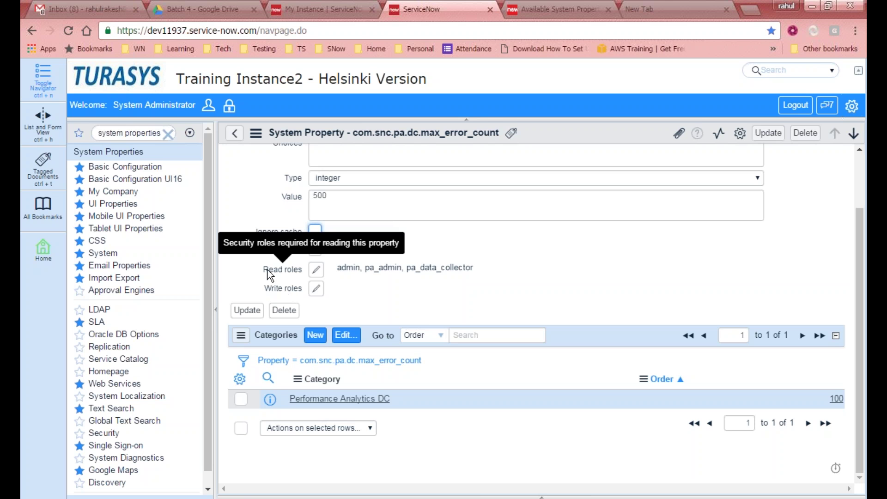
pyautogui.scroll(3, 296, 162)
pyautogui.scroll(-3, 366, 282)
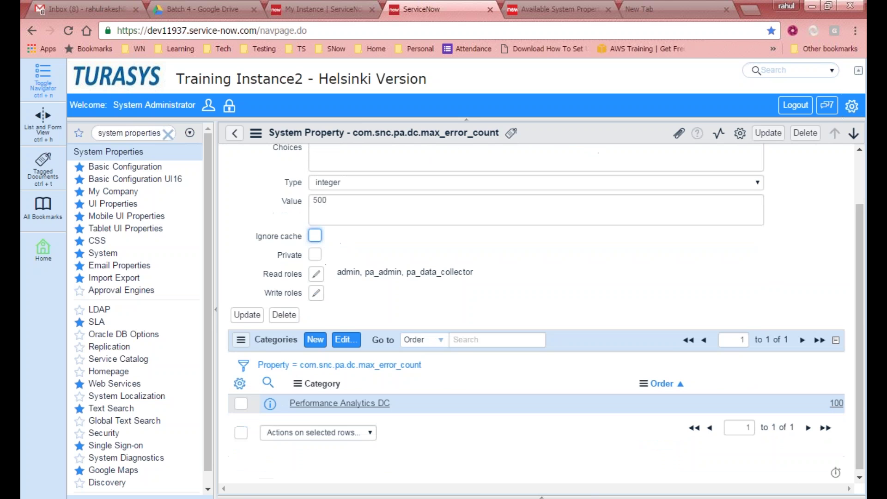
pyautogui.doubleClick(348, 272)
pyautogui.click(370, 273)
pyautogui.doubleClick(385, 272)
pyautogui.moveTo(411, 273); pyautogui.dragTo(475, 274)
pyautogui.scroll(3, 482, 272)
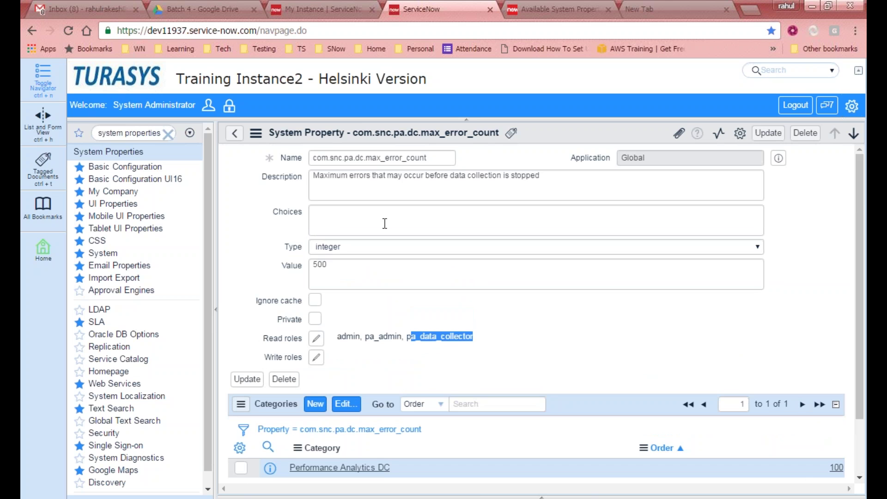
pyautogui.rightClick(397, 9)
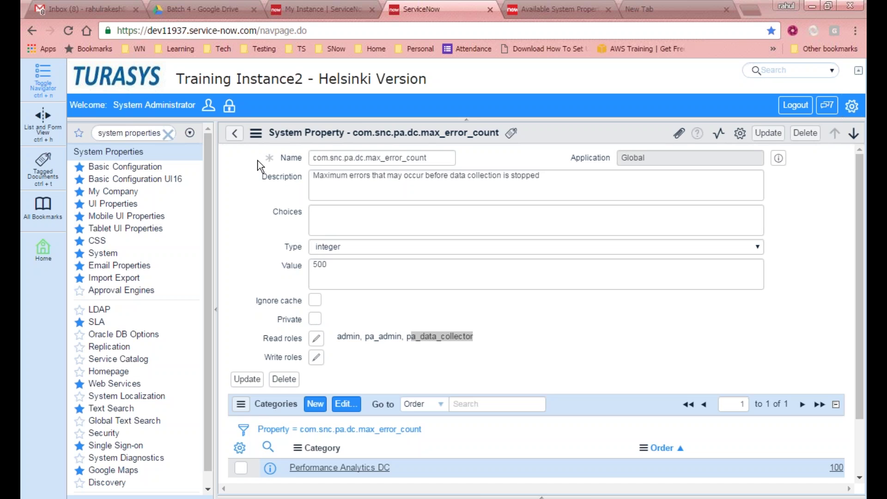
pyautogui.click(235, 134)
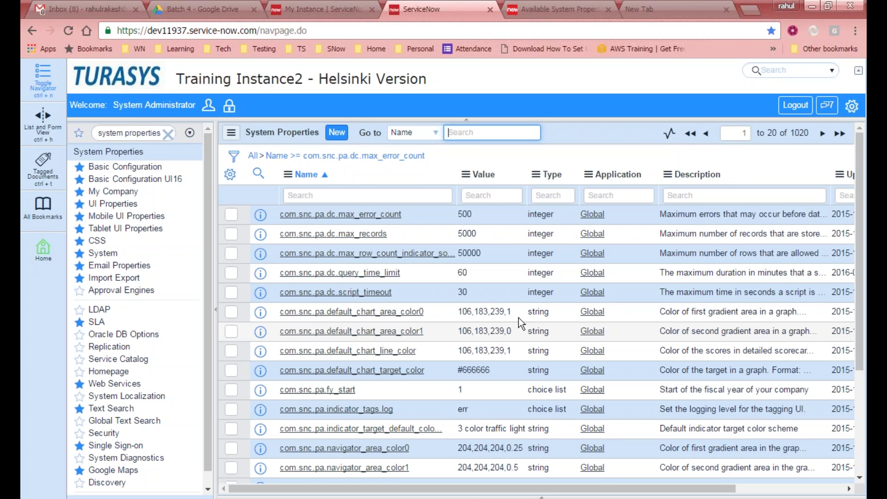
# Step: Search the ServiceNow wiki for gs.getproperty
pyautogui.hotkey('ctrl', 'shift', 'Tab')
pyautogui.hotkey('ctrl', 'Tab')
pyautogui.hotkey('ctrl', 'Tab')
pyautogui.scroll(20, 518, 317)
pyautogui.click(645, 105)
pyautogui.write('gs.')
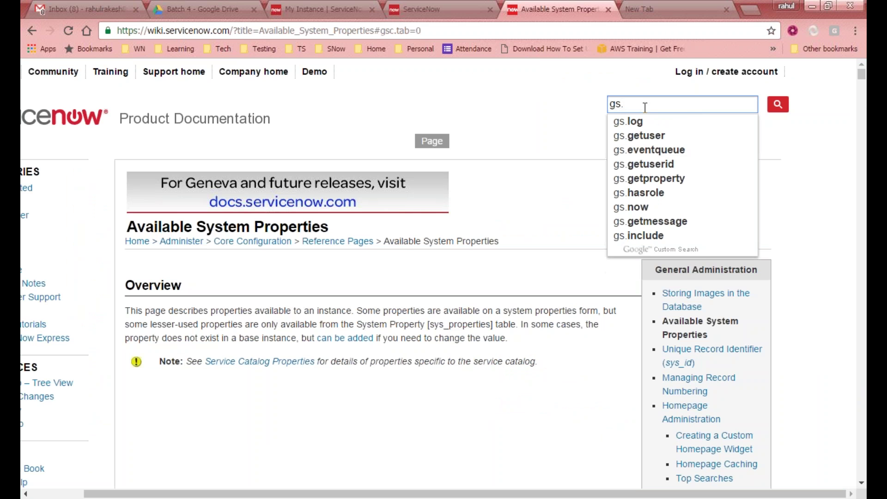
pyautogui.write('getp')
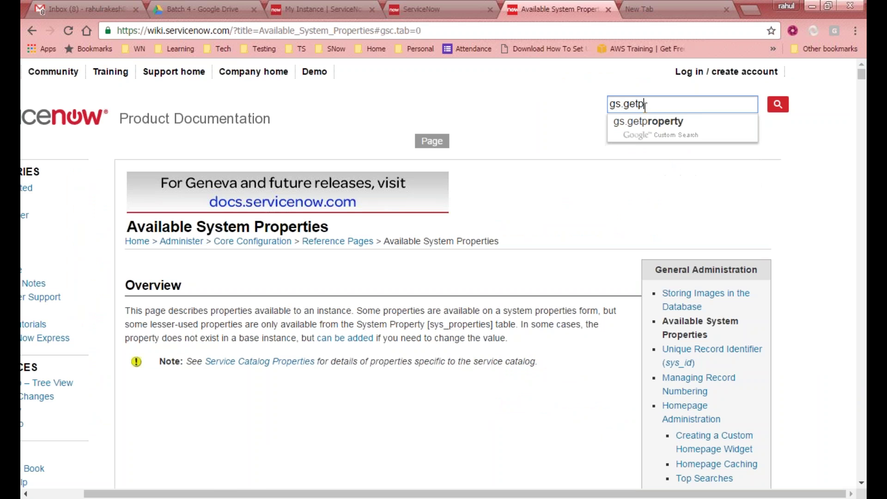
pyautogui.click(678, 125)
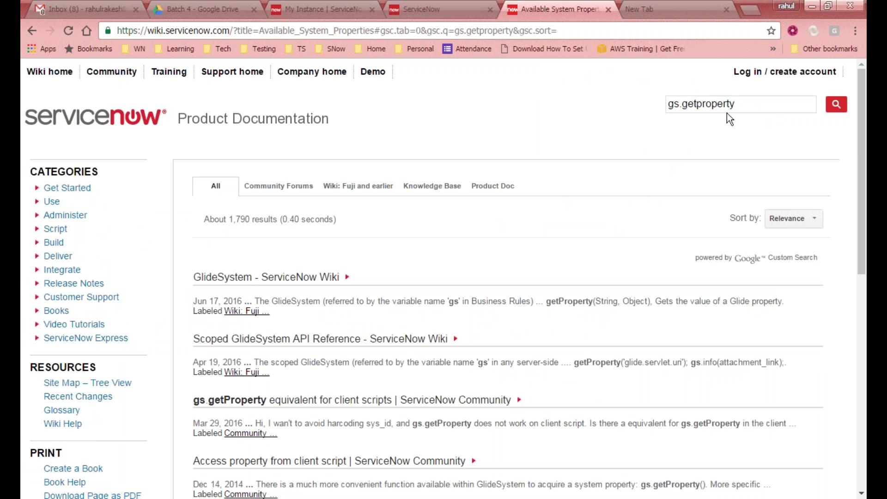
# Step: Copy the search term gs.getproperty and open the GlideSystem wiki article from the results
pyautogui.moveTo(771, 107); pyautogui.dragTo(609, 106)
pyautogui.hotkey('ctrl', 'c')
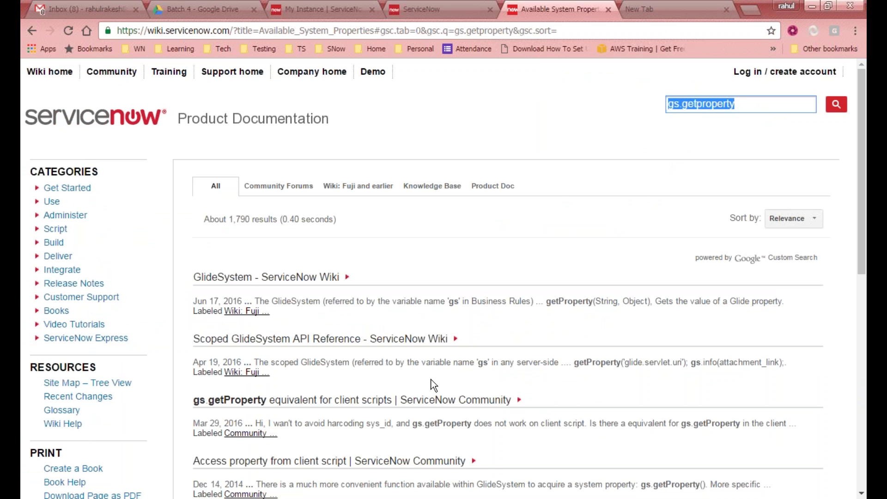
pyautogui.click(310, 278)
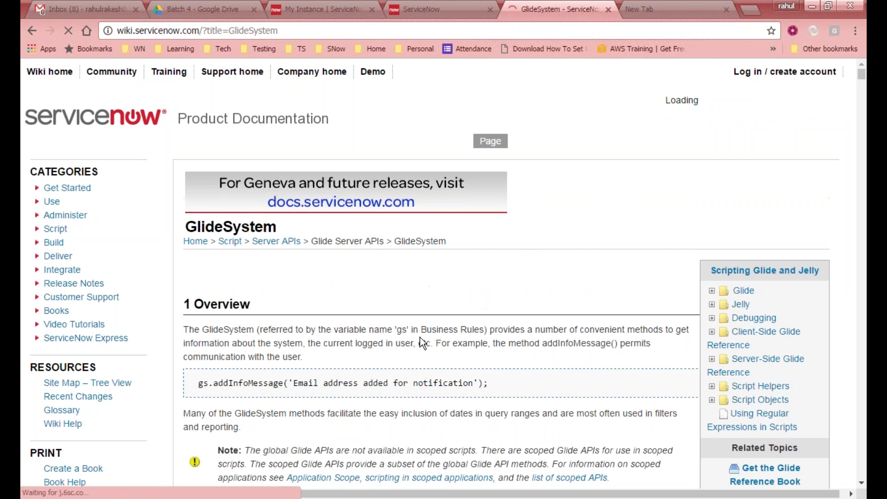
# Step: Find the copied term gs.getproperty within the GlideSystem article
pyautogui.scroll(-4, 202, 271)
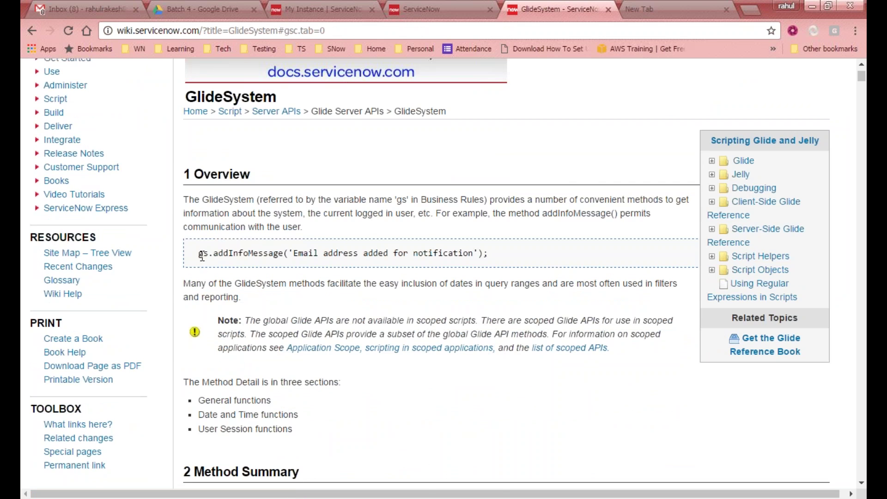
pyautogui.scroll(-8, 235, 248)
pyautogui.scroll(7, 338, 245)
pyautogui.hotkey('ctrl', 'f')
pyautogui.hotkey('ctrl', 'v')
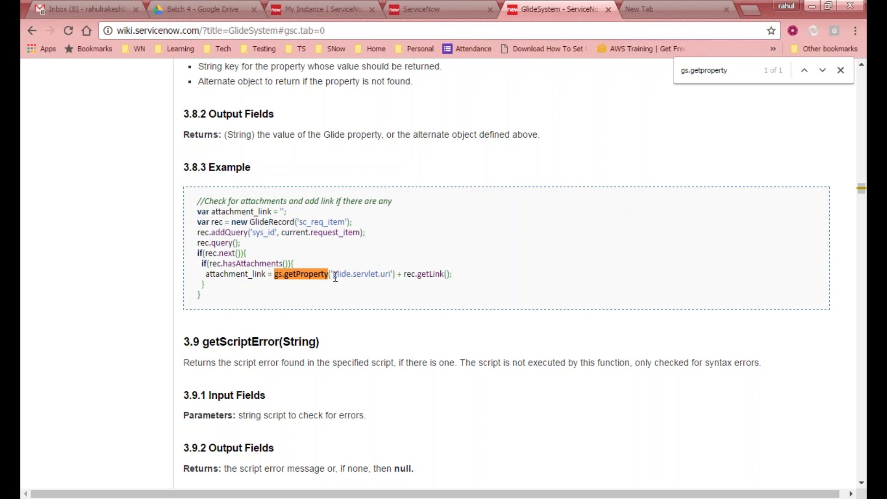
# Step: Examine how the getProperty example builds attachment_link from the glide.servlet.uri property and rec.getLink()
pyautogui.doubleClick(390, 275)
pyautogui.moveTo(392, 275); pyautogui.dragTo(393, 275)
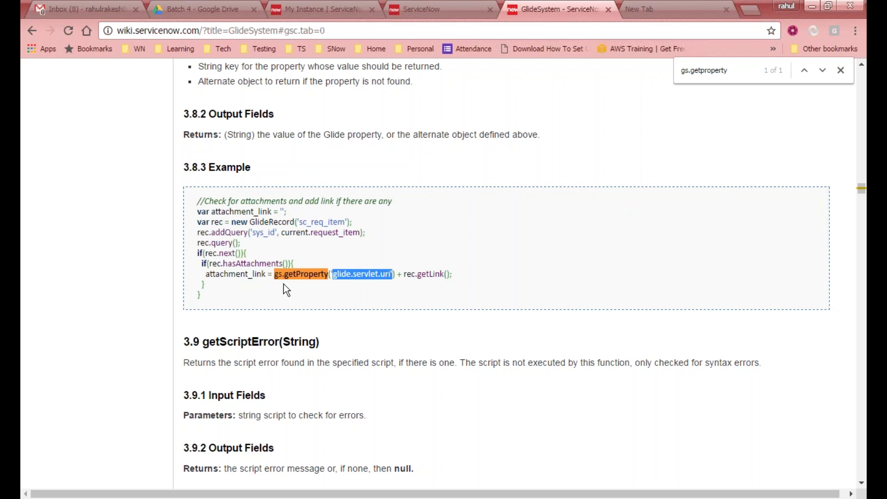
pyautogui.moveTo(224, 275); pyautogui.dragTo(245, 274)
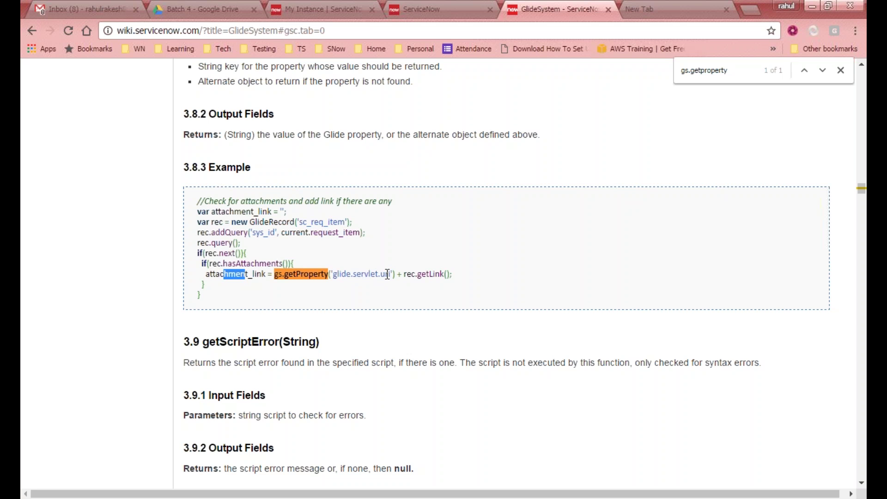
pyautogui.moveTo(393, 275); pyautogui.dragTo(292, 273)
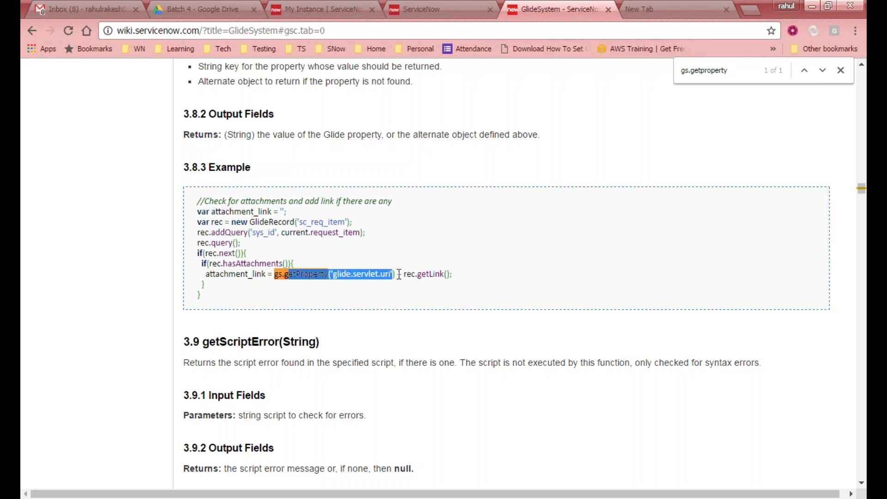
pyautogui.moveTo(400, 274); pyautogui.dragTo(484, 272)
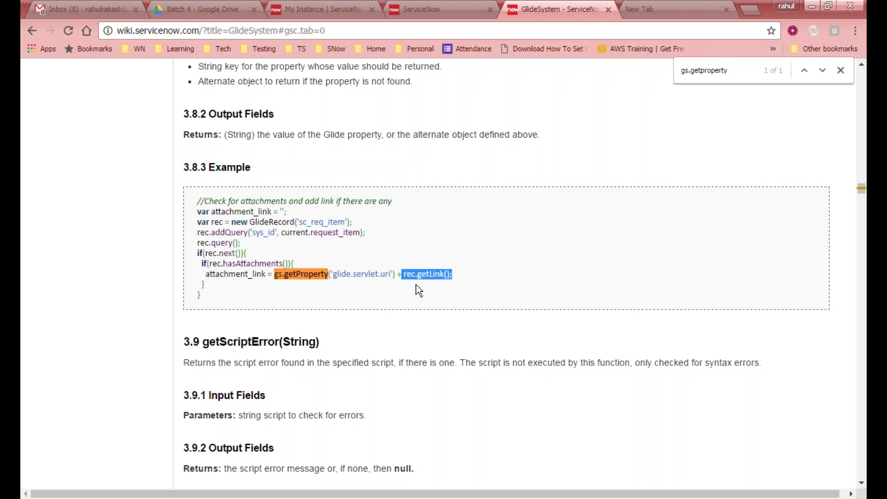
pyautogui.hotkey('alt', 'Tab')
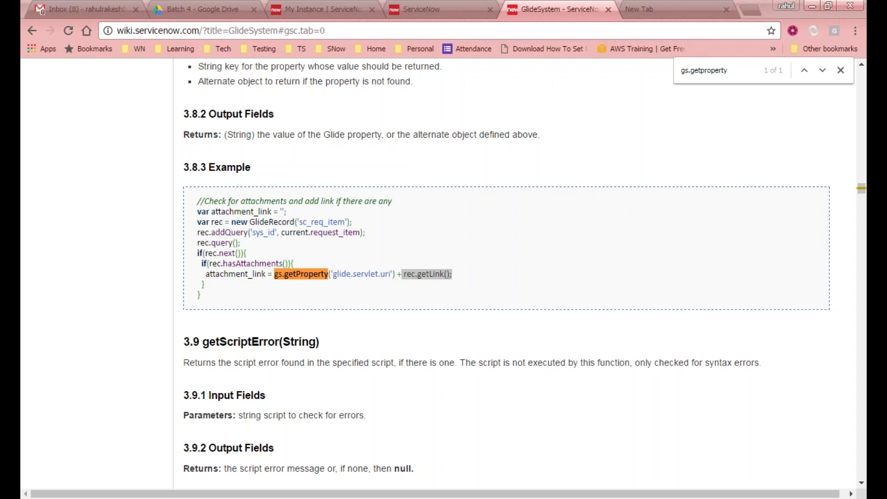
pyautogui.click(280, 267)
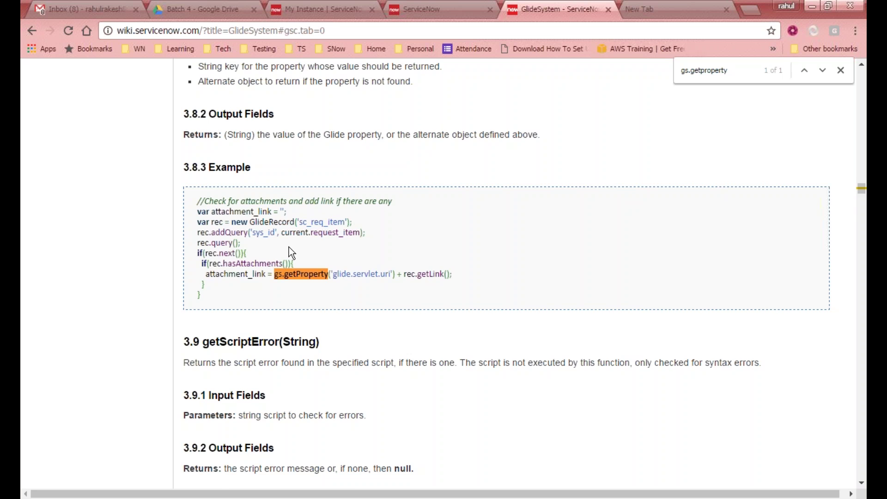
# Step: Return to the ServiceNow instance, open the CSS Properties page and review its customization properties from banner text color to Service Catalog buttons
pyautogui.hotkey('ctrl', 'shift', 'Tab')
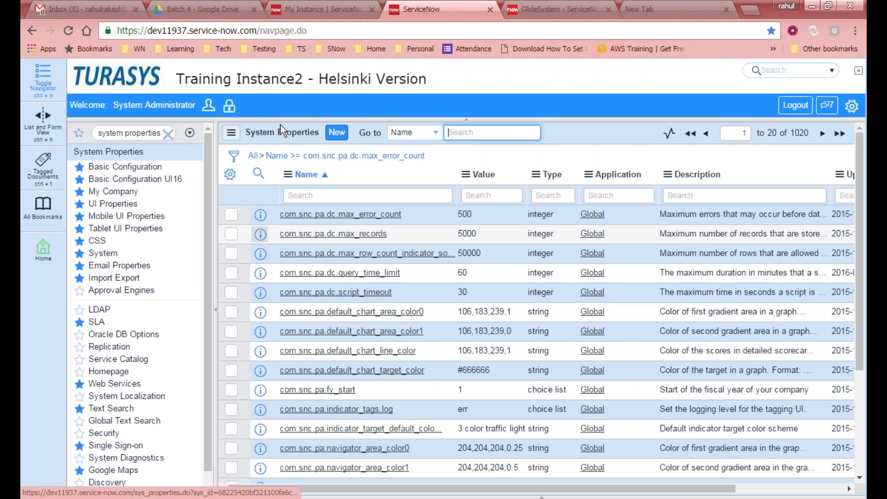
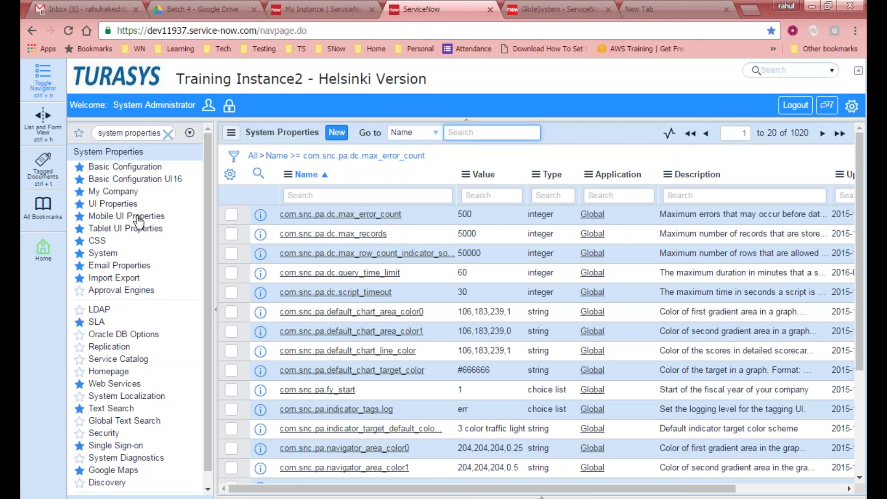
pyautogui.click(99, 241)
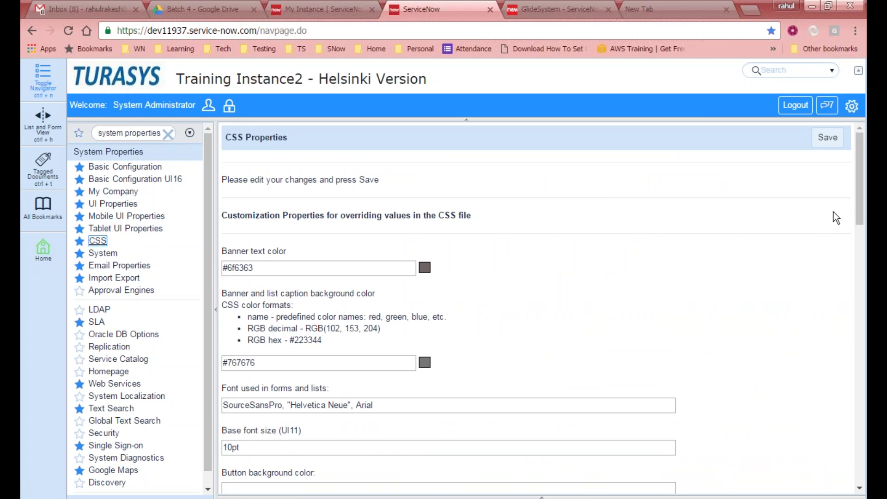
pyautogui.scroll(-8, 455, 296)
pyautogui.scroll(8, 460, 306)
pyautogui.moveTo(297, 251); pyautogui.dragTo(221, 251)
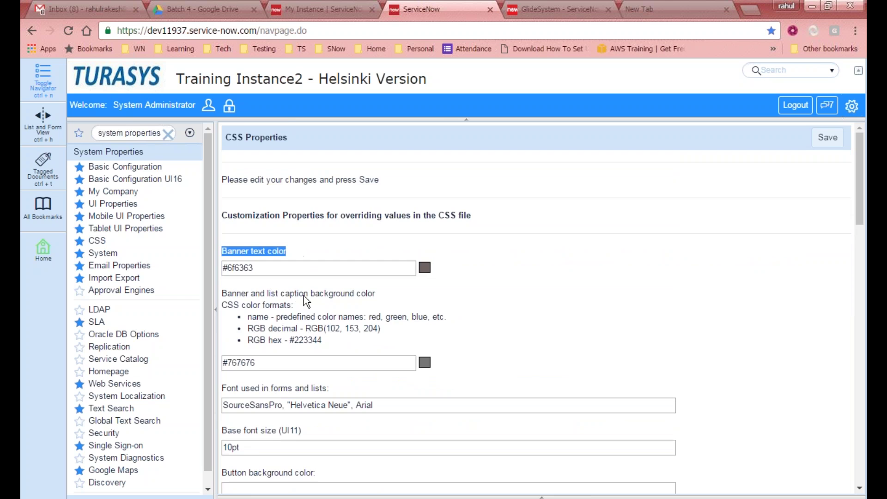
pyautogui.scroll(-1, 279, 307)
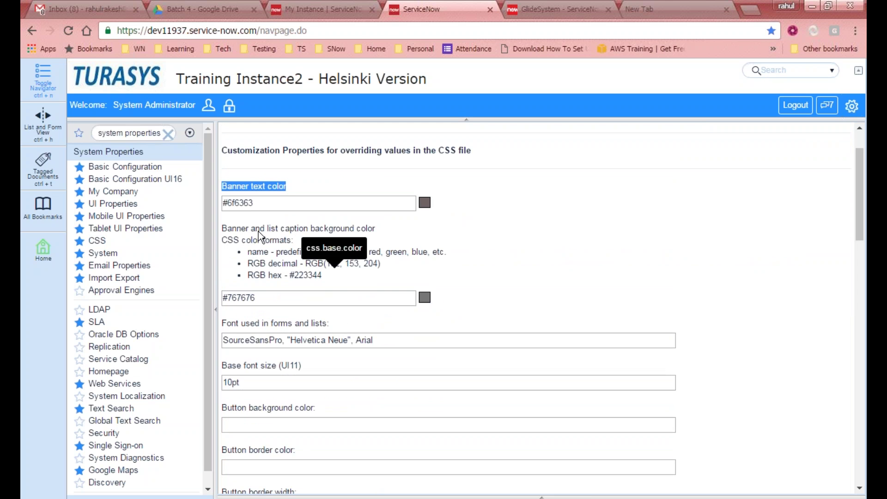
pyautogui.scroll(-2, 439, 225)
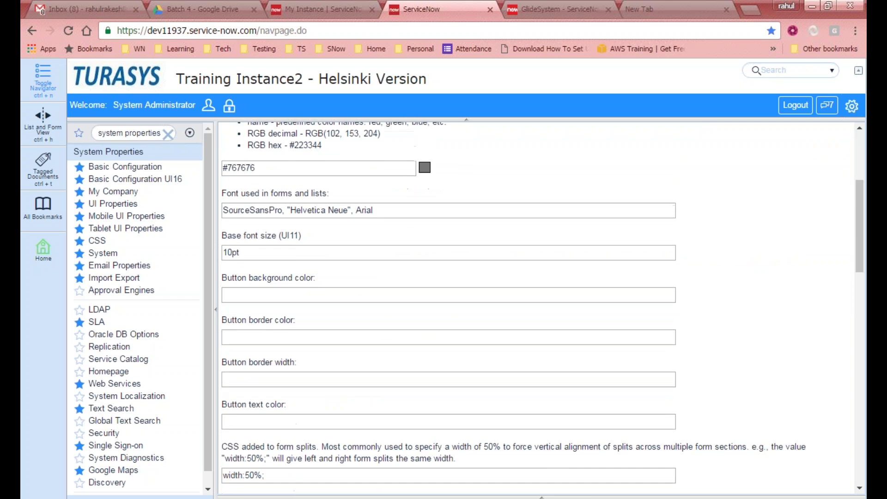
pyautogui.moveTo(299, 237); pyautogui.dragTo(231, 237)
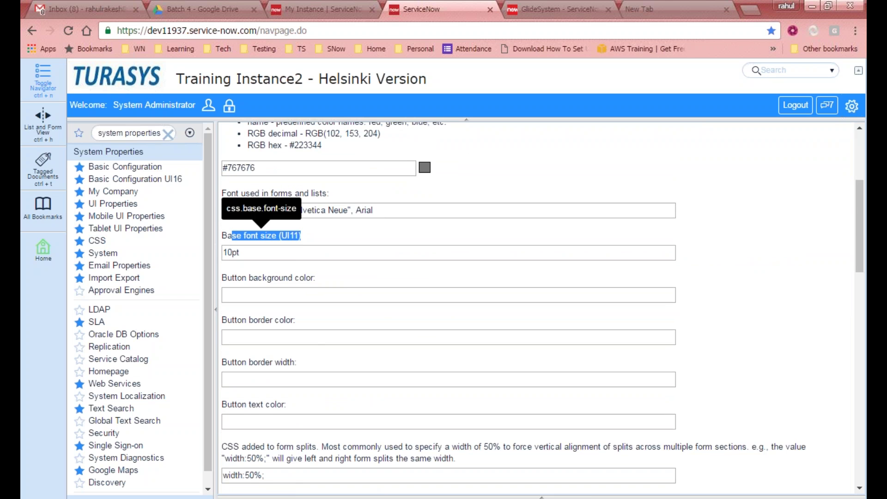
pyautogui.scroll(-4, 547, 240)
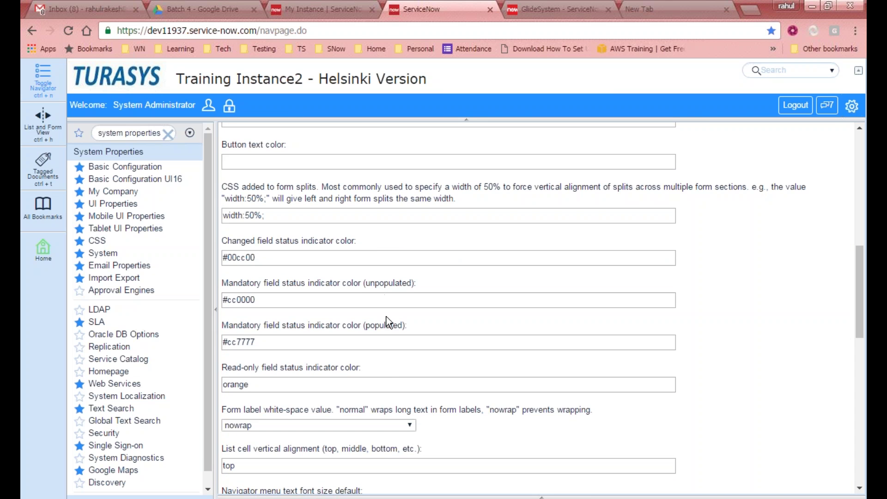
pyautogui.scroll(-5, 390, 362)
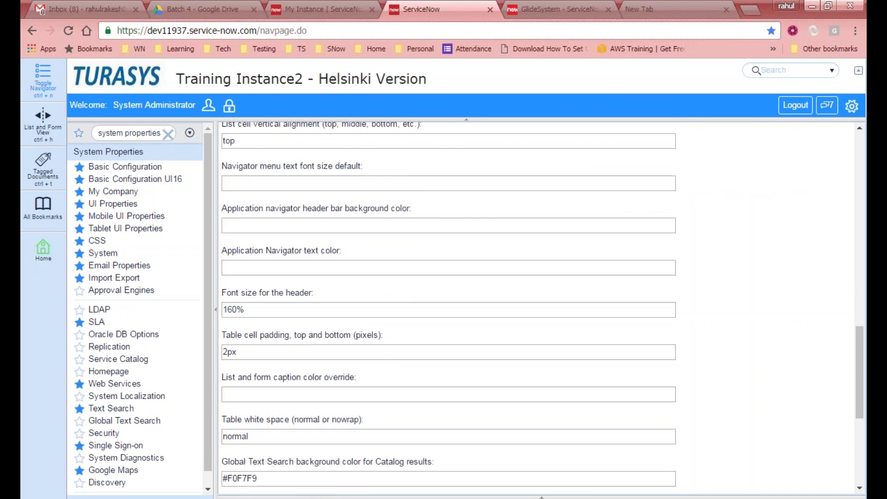
pyautogui.scroll(-4, 387, 349)
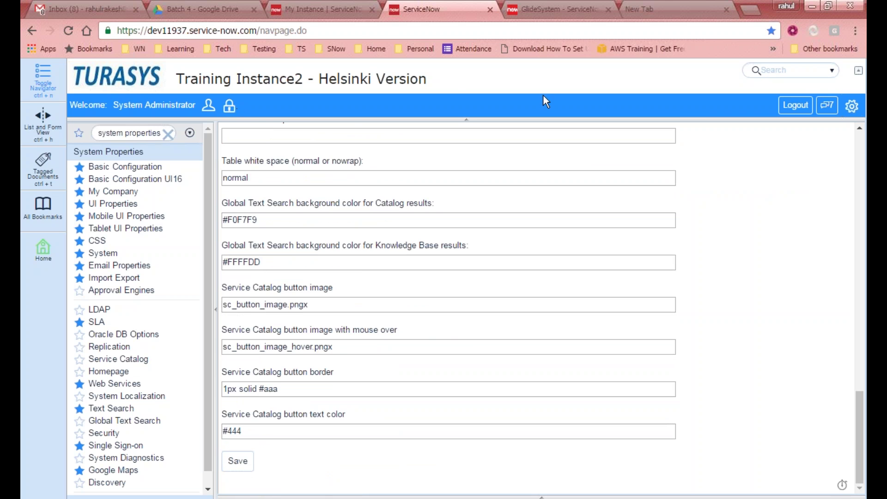
# Step: Open the System category of system properties and examine the escalation settings and the maximum field entries displayed in record history
pyautogui.click(110, 256)
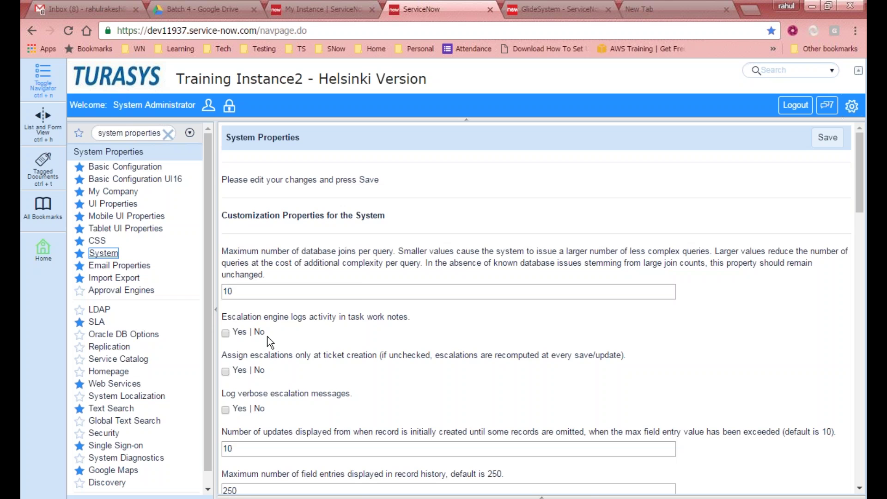
pyautogui.moveTo(234, 319)
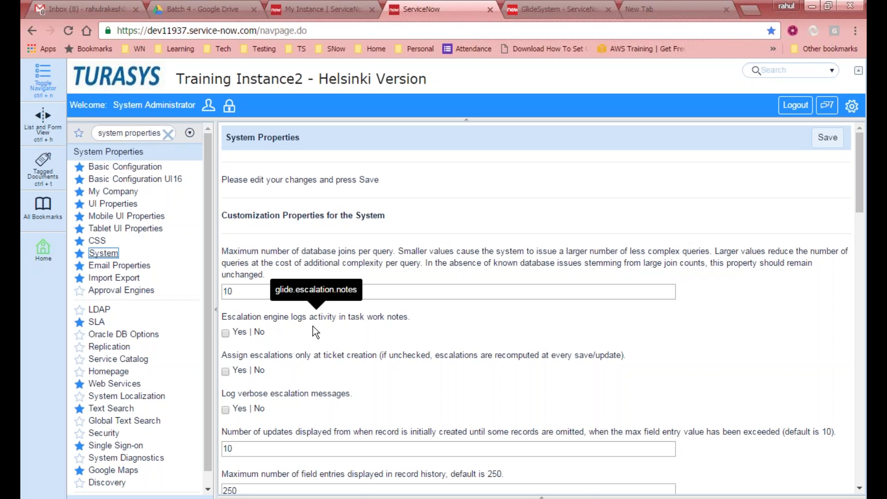
pyautogui.moveTo(333, 322)
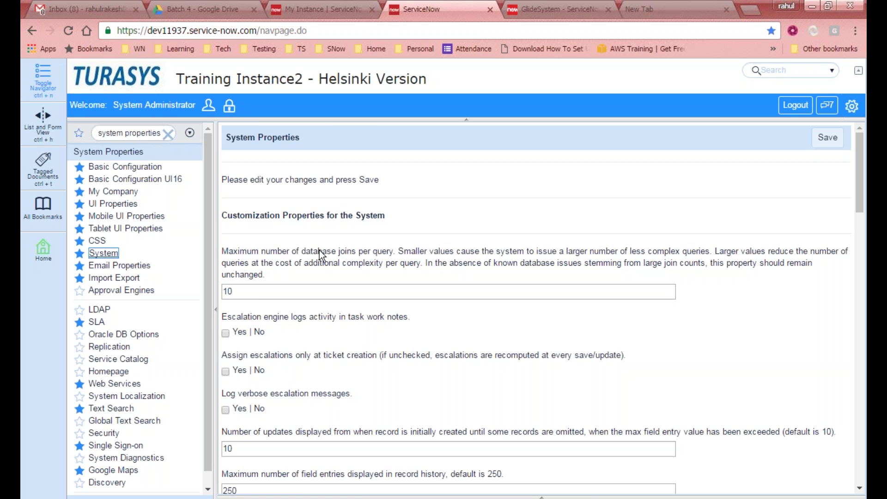
pyautogui.scroll(-3, 377, 281)
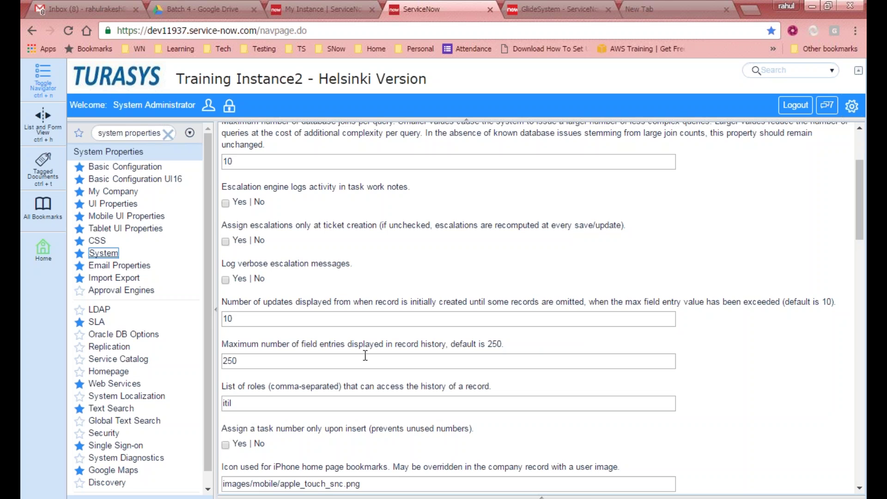
pyautogui.moveTo(308, 343)
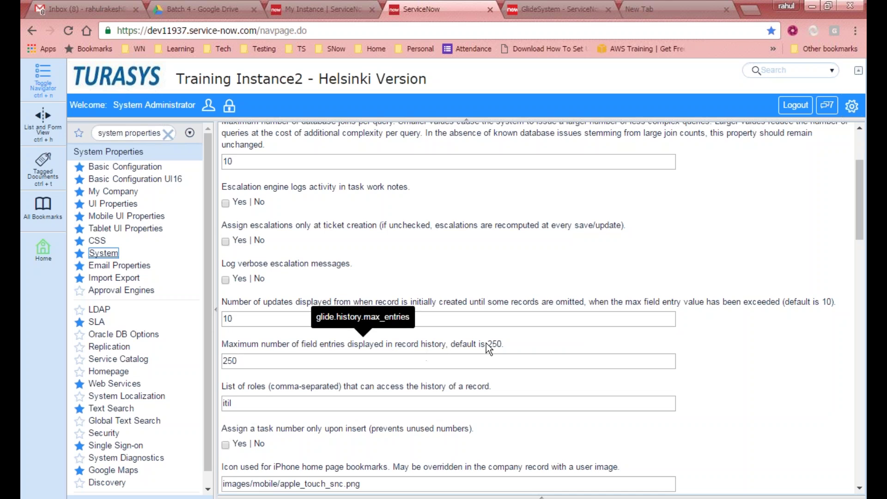
pyautogui.moveTo(528, 345); pyautogui.dragTo(392, 347)
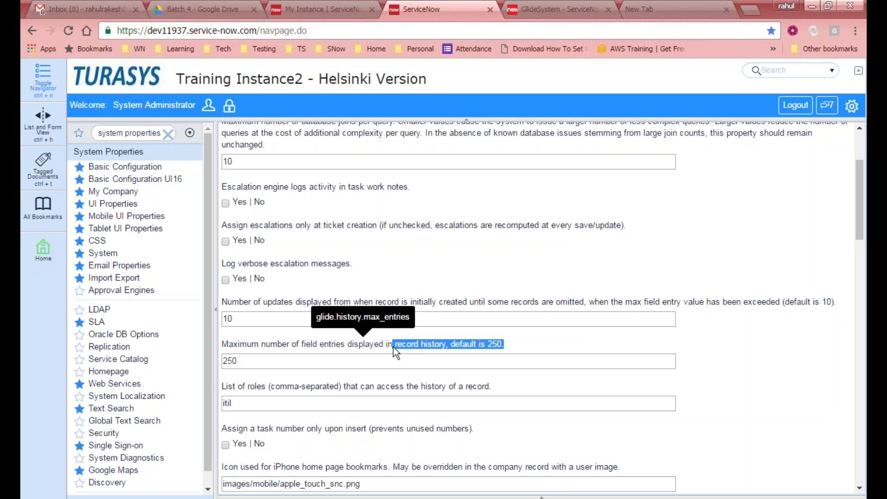
pyautogui.moveTo(246, 363); pyautogui.dragTo(206, 363)
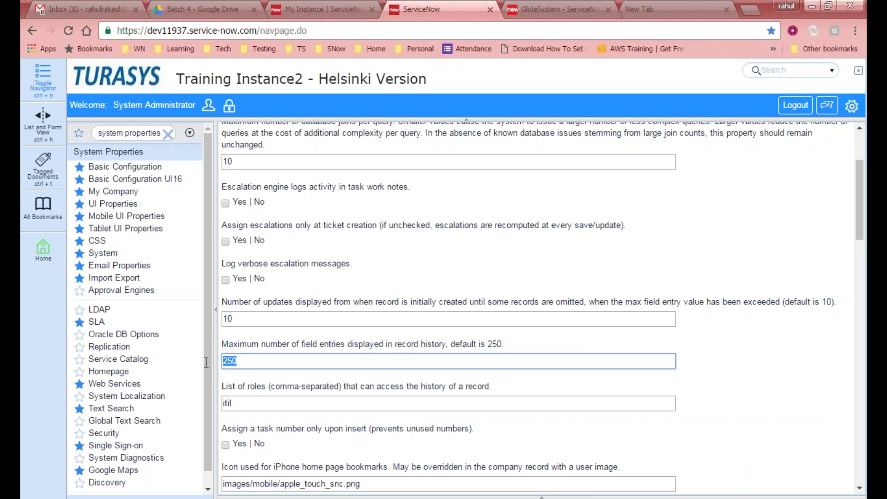
# Step: Examine the roles allowed to access record history and the icon used for iPhone home page bookmarks
pyautogui.scroll(-3, 344, 350)
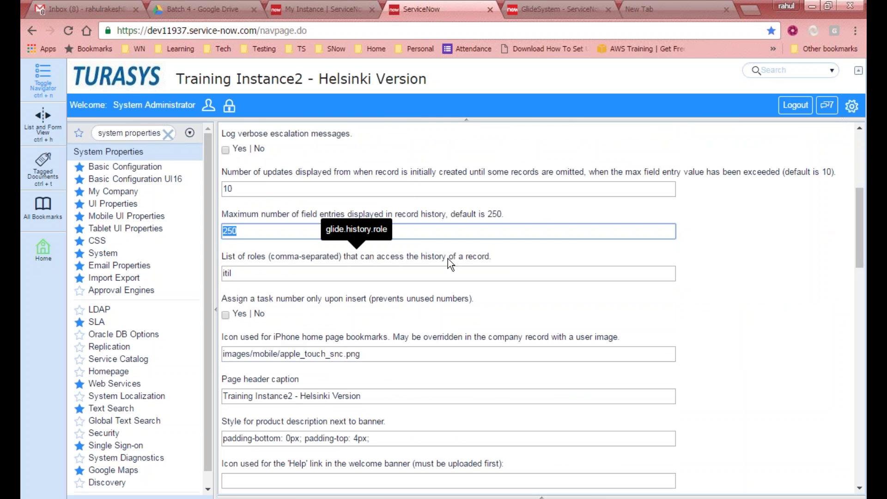
pyautogui.moveTo(501, 260); pyautogui.dragTo(404, 257)
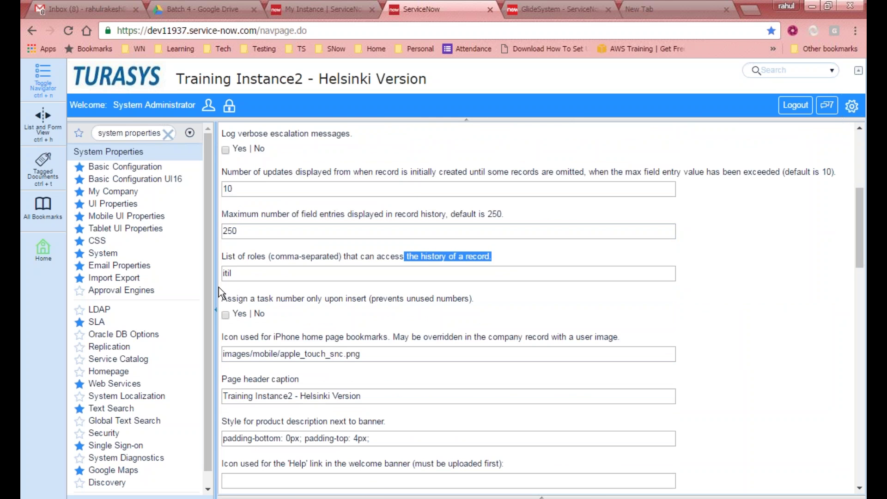
pyautogui.click(253, 276)
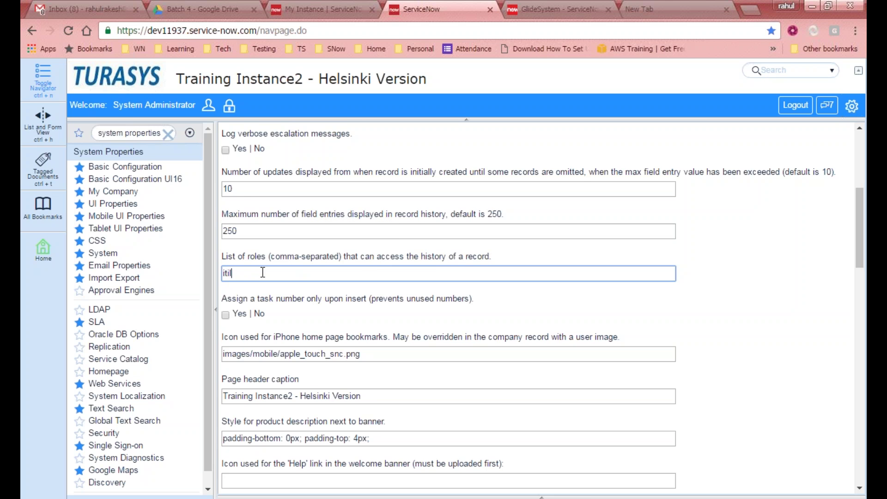
pyautogui.scroll(-3, 358, 314)
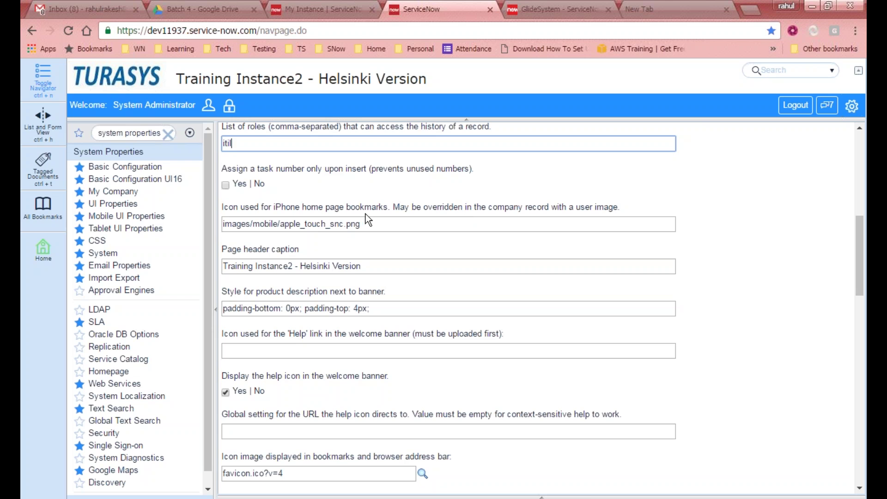
pyautogui.moveTo(388, 226); pyautogui.dragTo(223, 226)
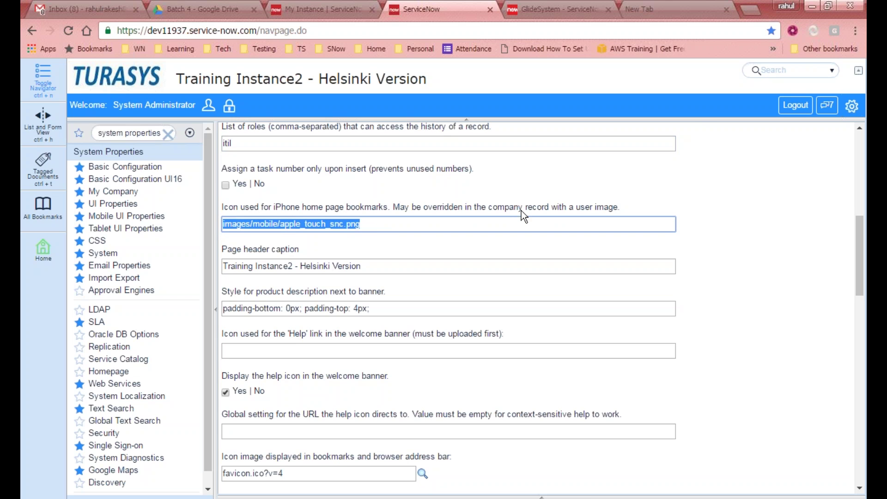
pyautogui.click(431, 223)
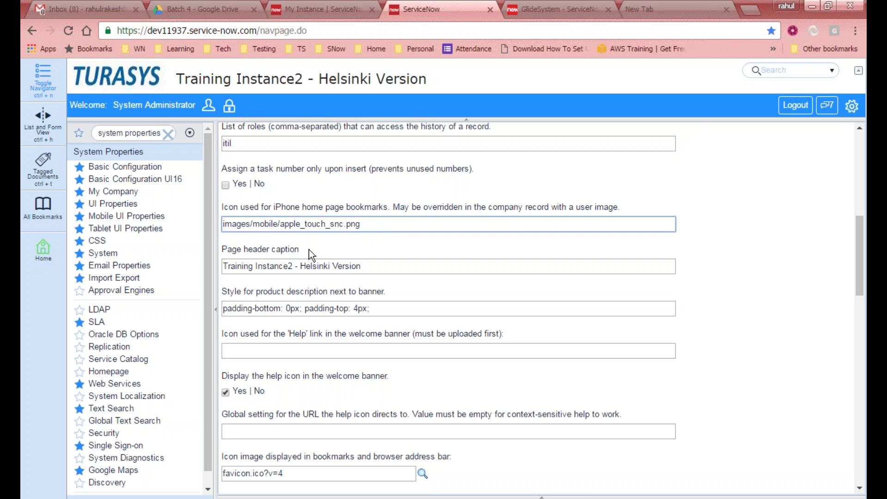
# Step: Examine the page header caption property and the banner, help icon and browser tab settings that follow it
pyautogui.moveTo(310, 247); pyautogui.dragTo(221, 125)
pyautogui.click(396, 248)
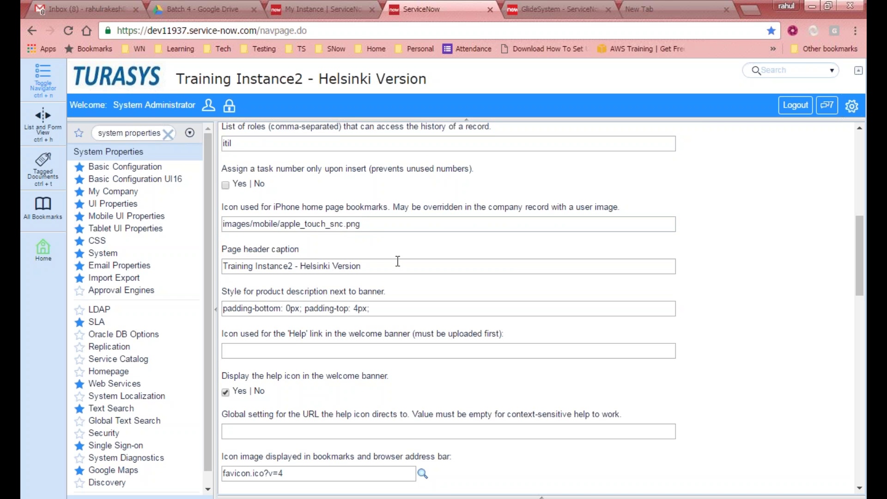
pyautogui.moveTo(397, 264); pyautogui.dragTo(211, 265)
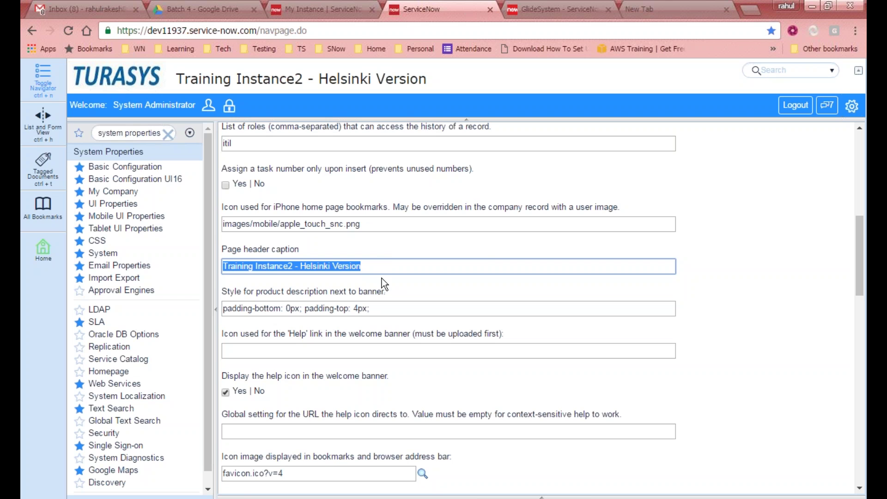
pyautogui.click(392, 245)
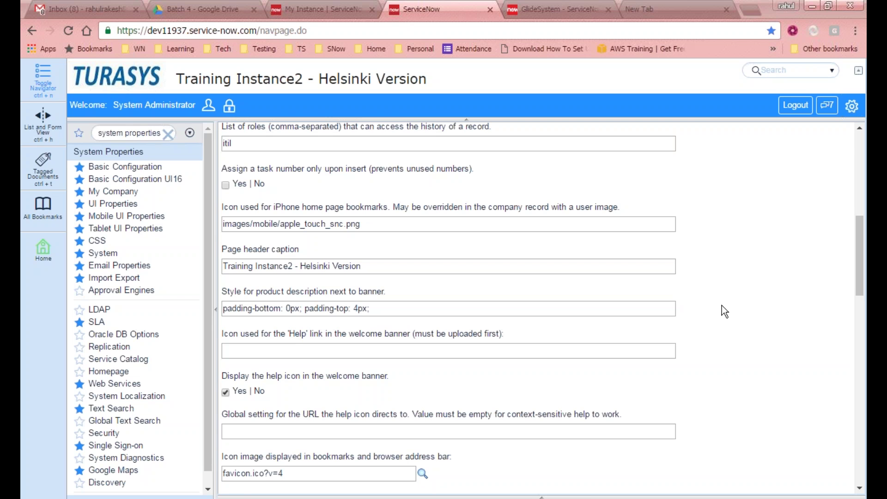
pyautogui.scroll(-4, 758, 288)
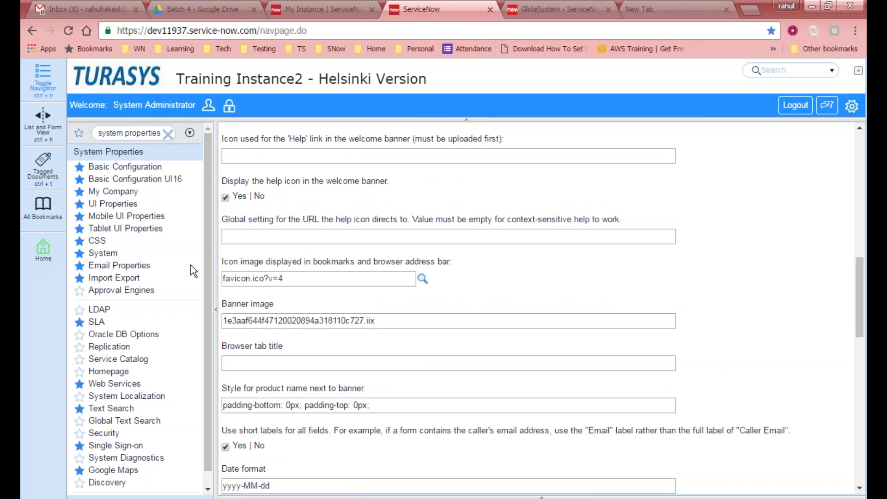
# Step: Open Email Properties and look over the outbound and inbound email configuration
pyautogui.click(137, 268)
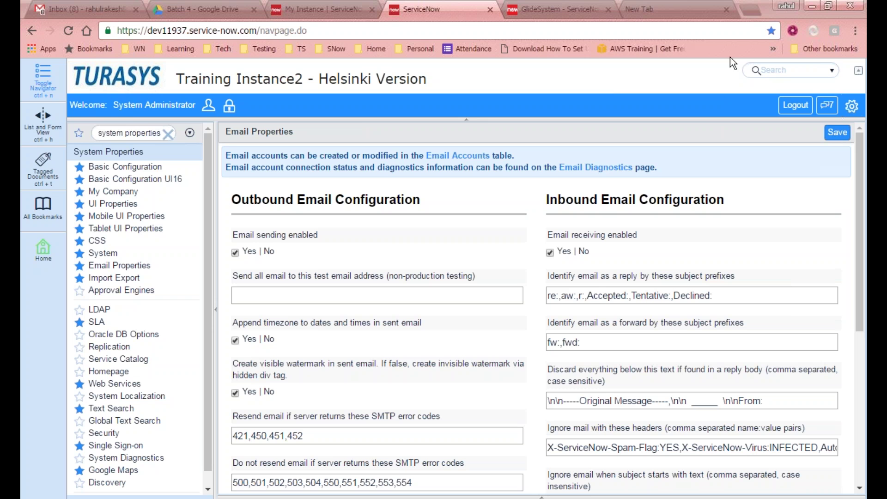
pyautogui.click(844, 29)
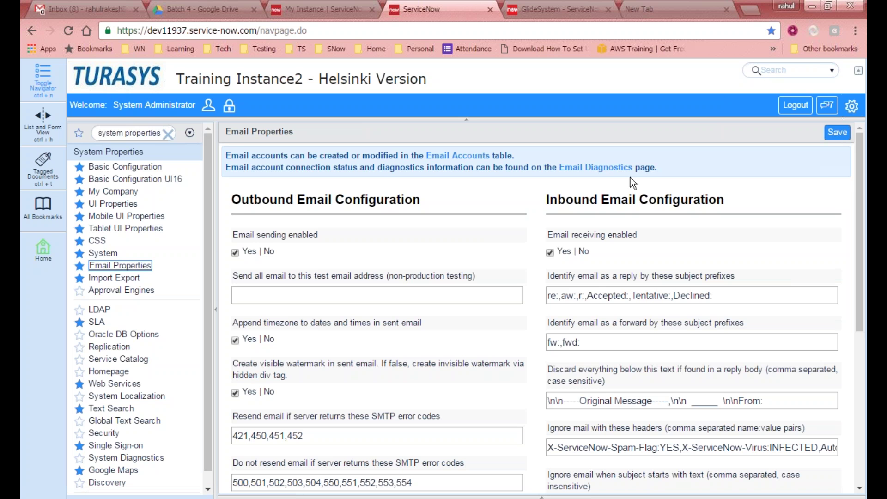
pyautogui.scroll(-6, 860, 185)
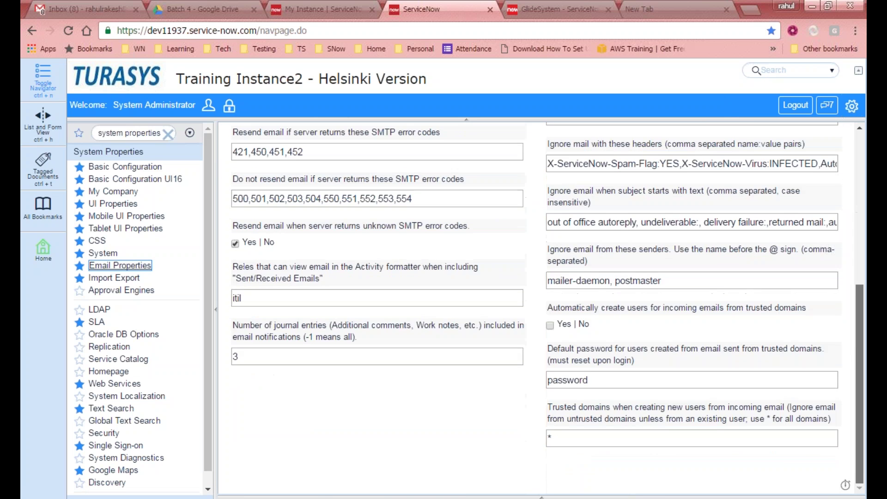
pyautogui.moveTo(860, 337); pyautogui.dragTo(859, 185)
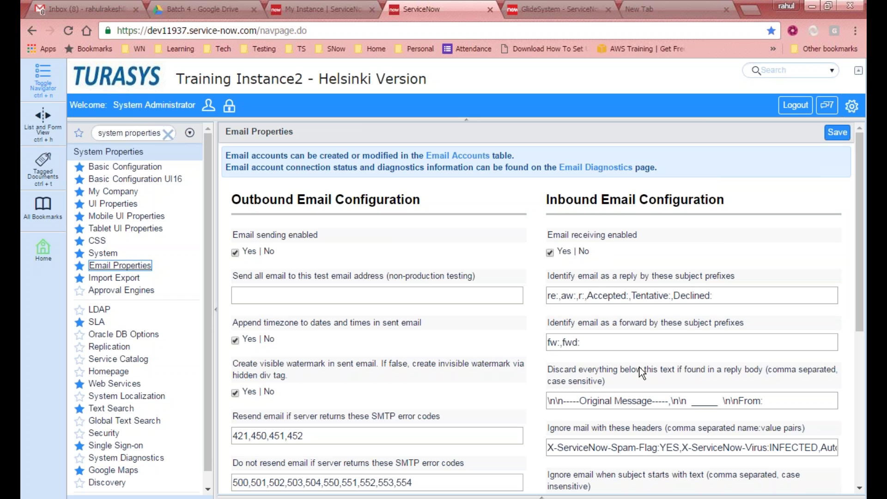
pyautogui.click(411, 19)
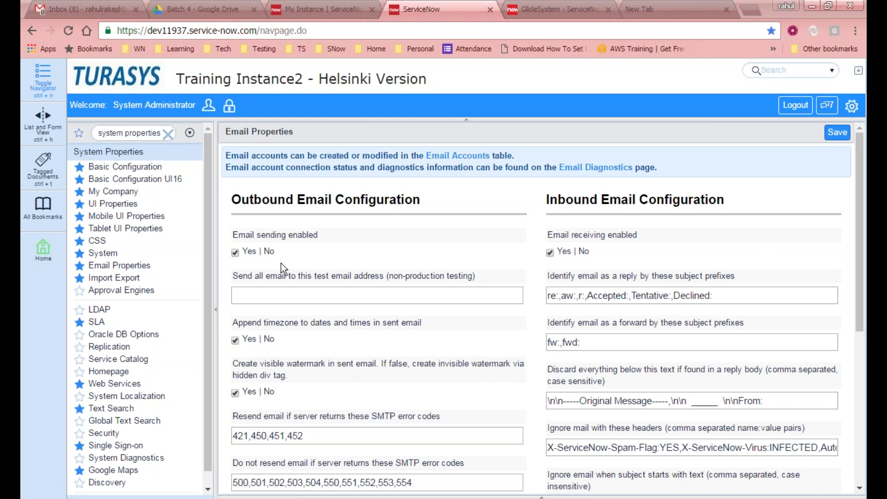
# Step: Switch the current application from Global to F5 Network Management in the system settings
pyautogui.click(856, 109)
pyautogui.moveTo(852, 235); pyautogui.dragTo(846, 350)
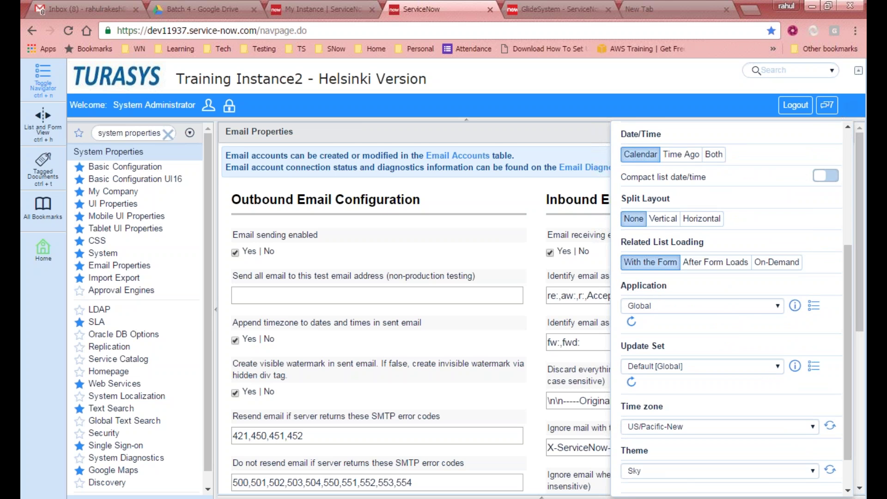
pyautogui.click(760, 306)
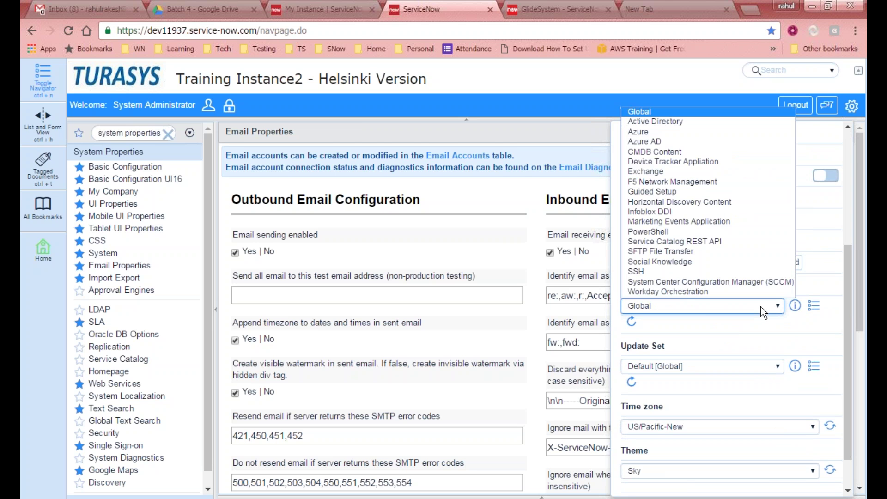
pyautogui.click(703, 181)
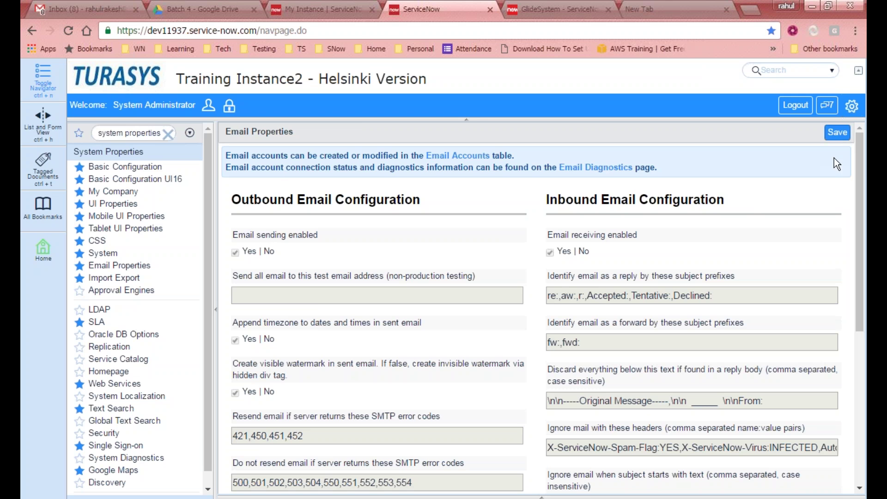
# Step: Examine whether the outbound and inbound email properties are editable under the F5 Network Management application
pyautogui.moveTo(860, 171)
pyautogui.mouseDown()
pyautogui.moveTo(821, 431)
pyautogui.moveTo(858, 168)
pyautogui.mouseUp()
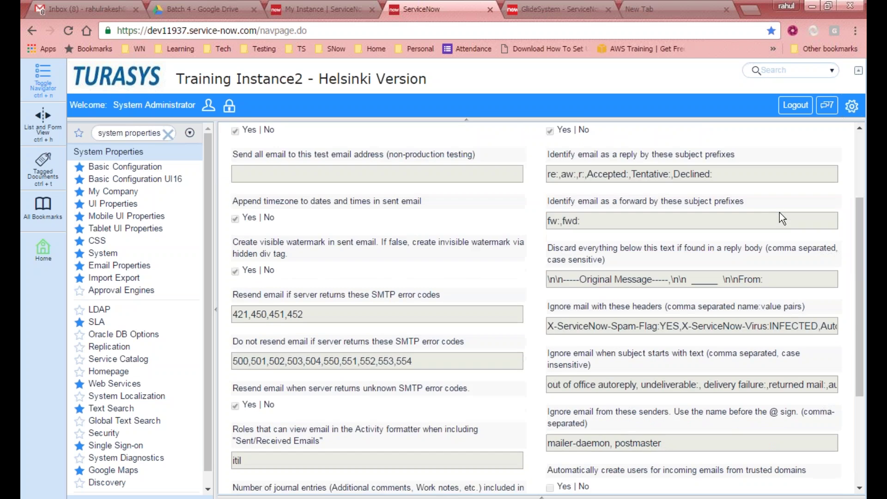
pyautogui.scroll(-5, 780, 215)
pyautogui.scroll(5, 780, 215)
pyautogui.scroll(-7, 780, 215)
pyautogui.scroll(7, 780, 215)
pyautogui.scroll(-5, 780, 215)
pyautogui.scroll(5, 781, 217)
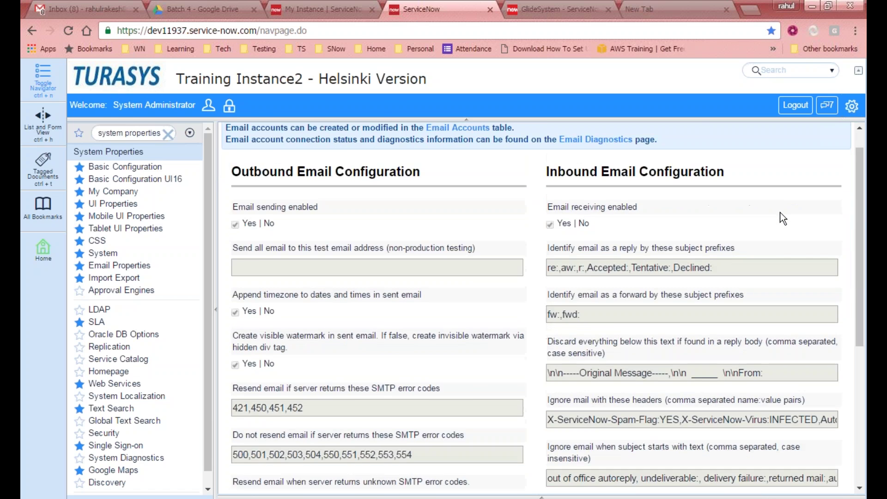
pyautogui.scroll(-1, 781, 217)
pyautogui.scroll(1, 781, 217)
pyautogui.scroll(-5, 779, 215)
pyautogui.scroll(5, 780, 214)
pyautogui.scroll(-5, 780, 214)
pyautogui.scroll(5, 779, 213)
pyautogui.scroll(-4, 508, 217)
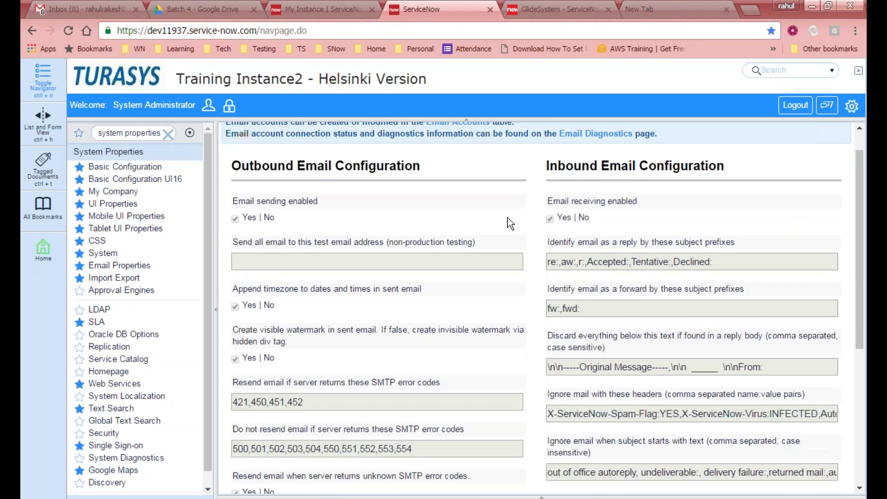
pyautogui.scroll(2, 507, 218)
pyautogui.scroll(-4, 507, 217)
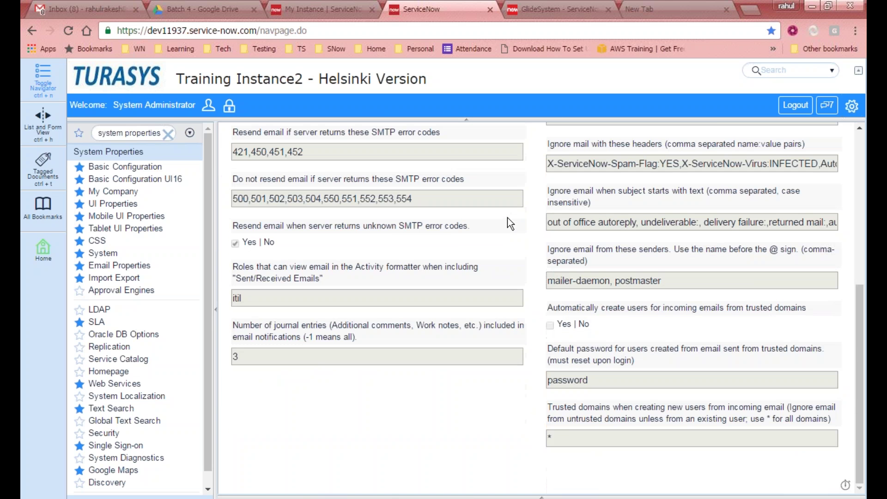
pyautogui.scroll(3, 507, 218)
pyautogui.scroll(3, 507, 218)
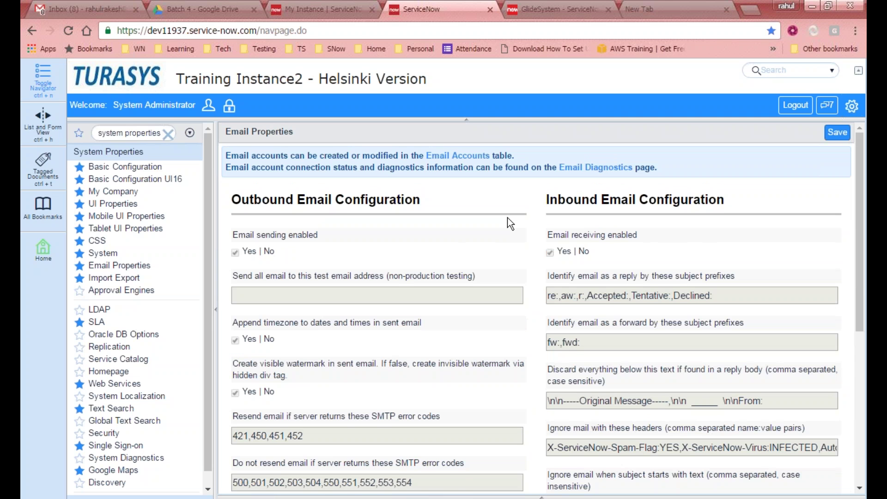
pyautogui.scroll(-5, 507, 217)
pyautogui.scroll(5, 507, 217)
# Step: Set the current application back to Global in the system settings
pyautogui.click(852, 106)
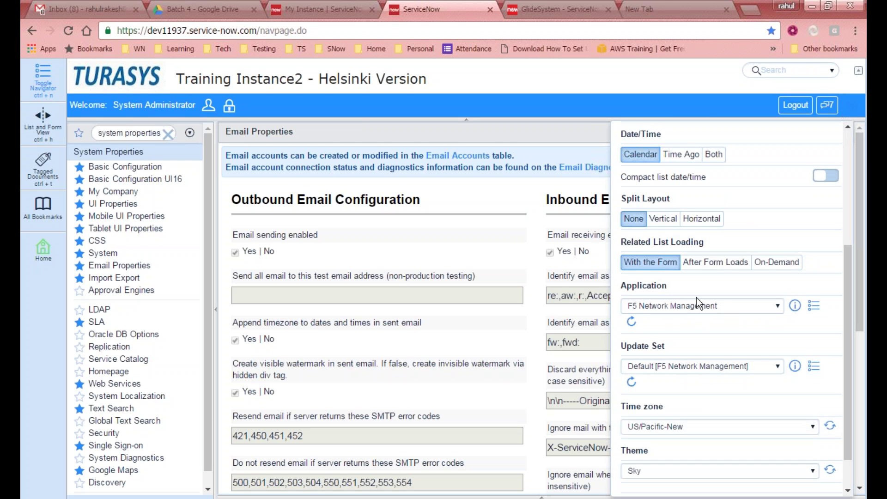
pyautogui.click(723, 306)
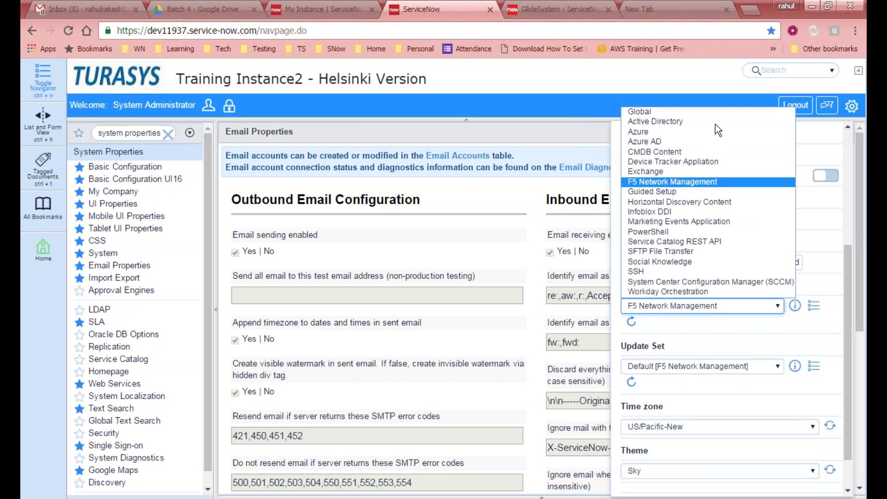
pyautogui.click(716, 112)
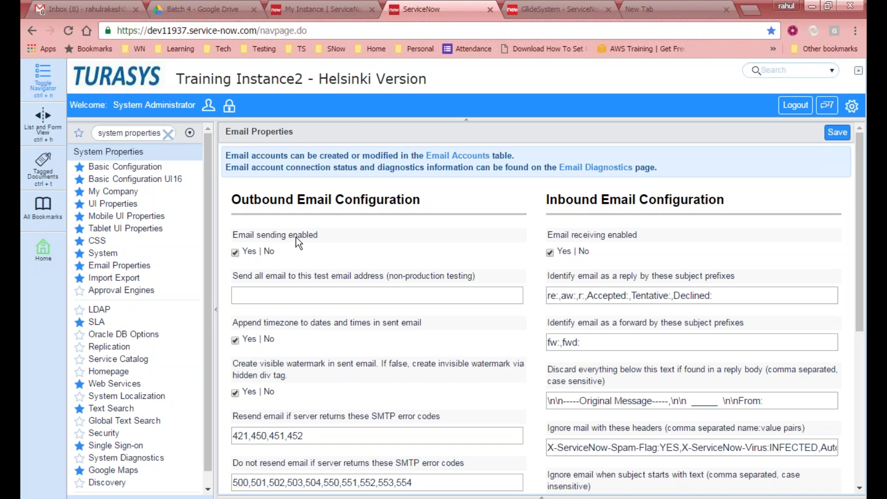
# Step: Review the email sending and receiving properties and the test email address option under the Global application
pyautogui.scroll(-4, 743, 306)
pyautogui.scroll(4, 743, 307)
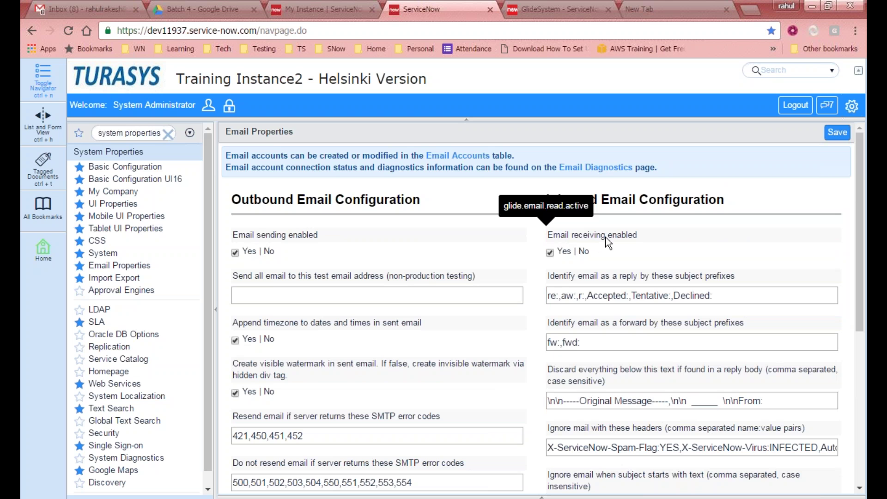
pyautogui.scroll(-1, 577, 275)
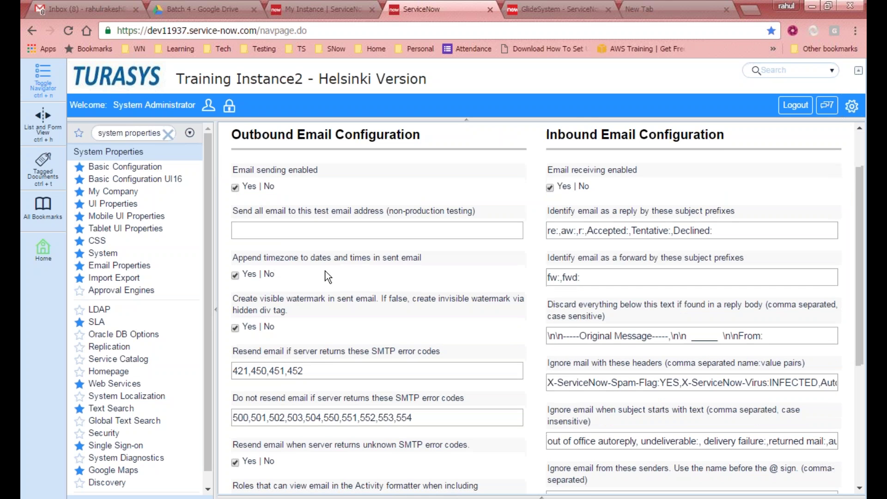
pyautogui.scroll(-1, 282, 210)
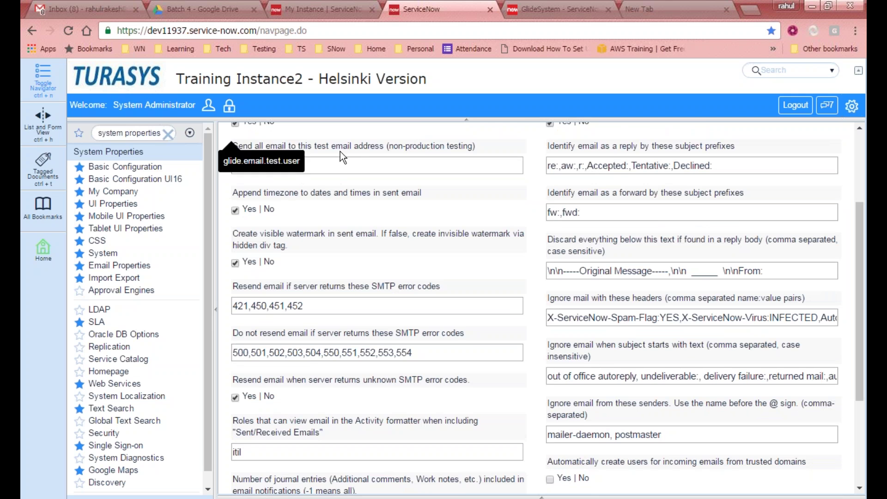
pyautogui.scroll(-2, 473, 457)
pyautogui.scroll(4, 462, 453)
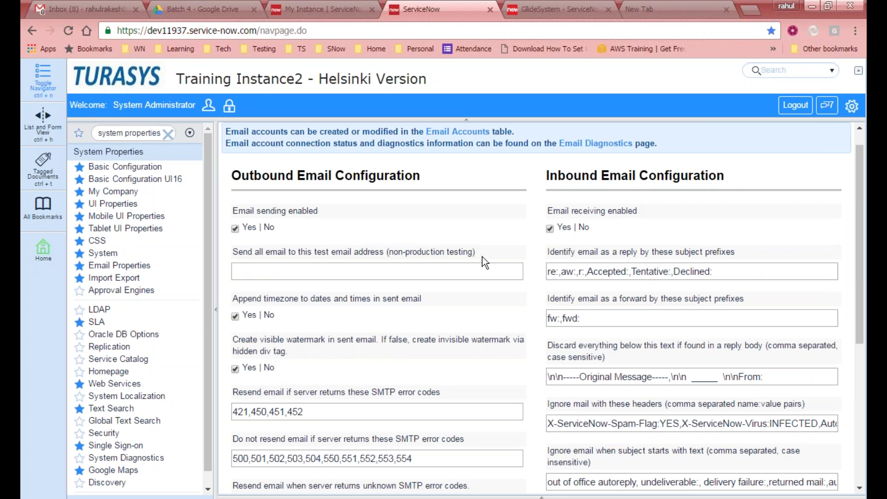
# Step: Examine the test email address field, the visible watermark and resend settings, and the inbound reply and forward subject prefixes
pyautogui.click(318, 275)
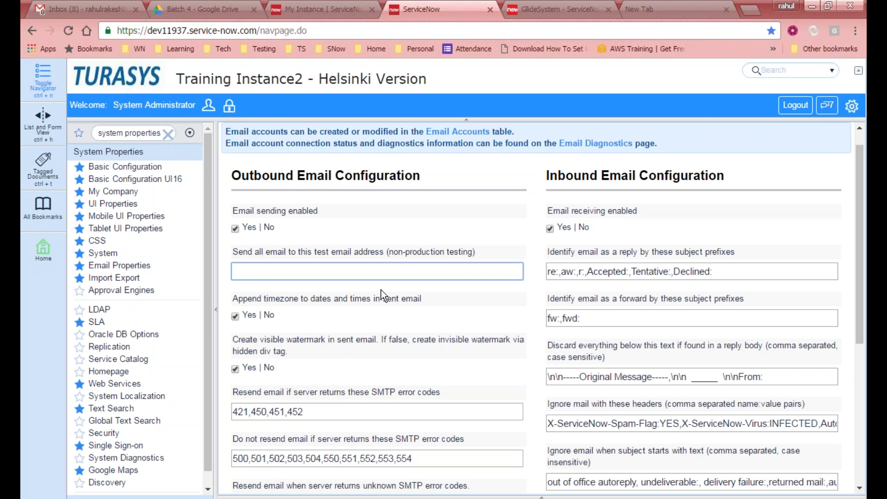
pyautogui.scroll(-1, 380, 290)
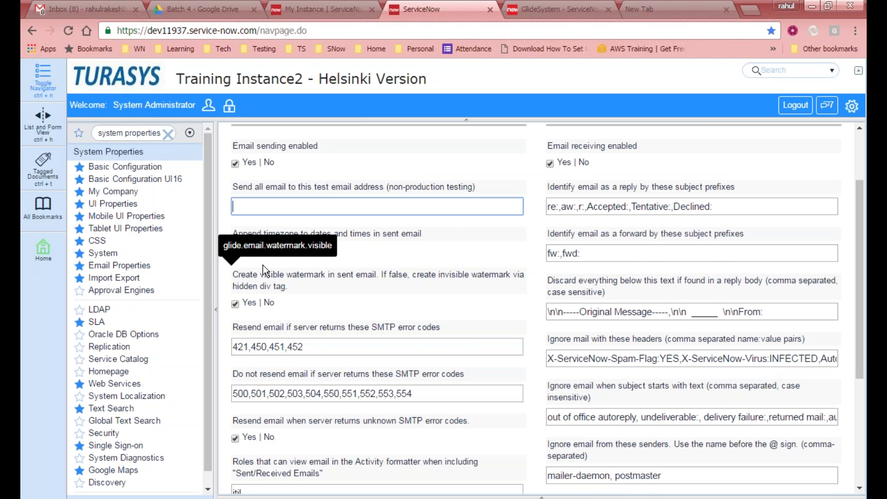
pyautogui.scroll(-4, 334, 272)
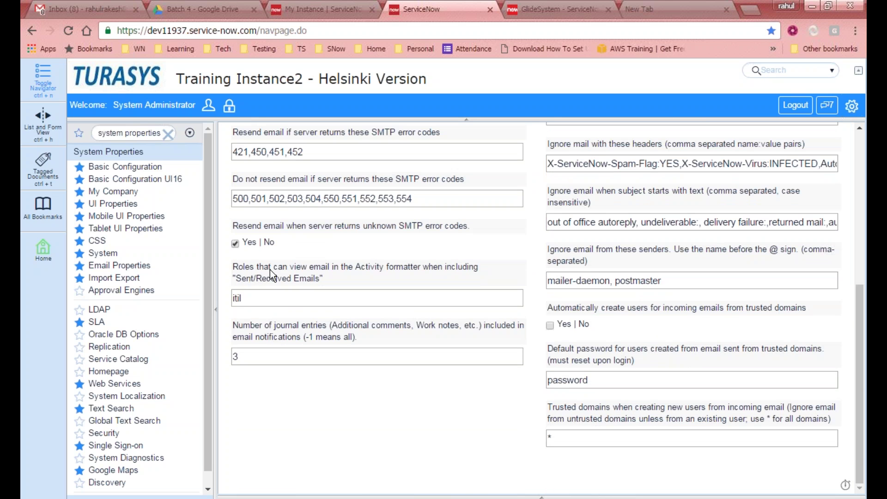
pyautogui.scroll(4, 344, 280)
pyautogui.scroll(-1, 340, 285)
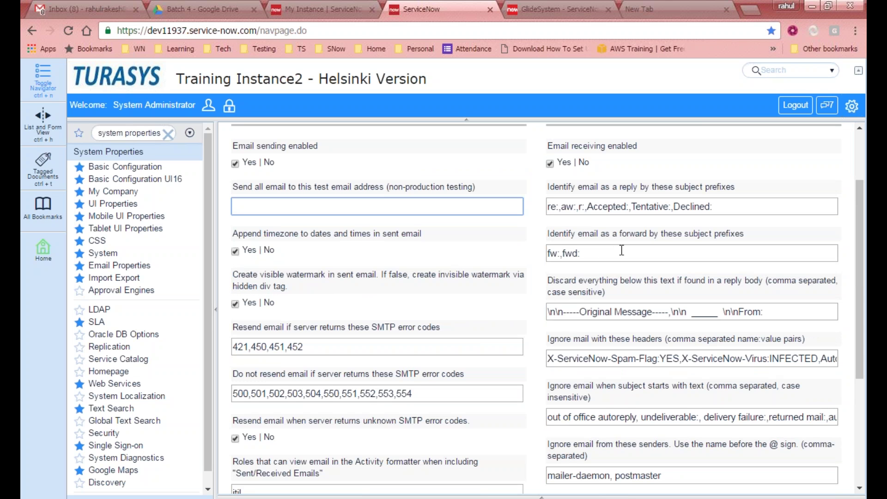
pyautogui.scroll(2, 601, 236)
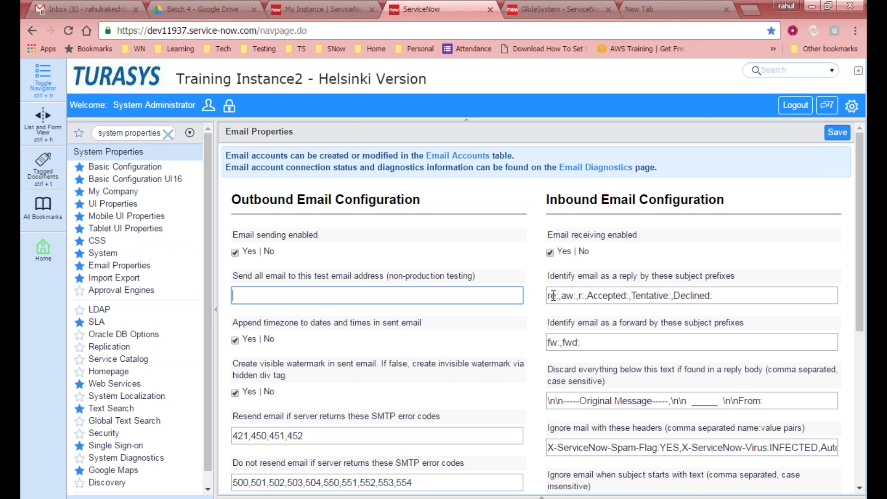
# Step: Highlight the re: prefix in the inbound setting that identifies replies by subject prefixes
pyautogui.moveTo(558, 296); pyautogui.dragTo(538, 298)
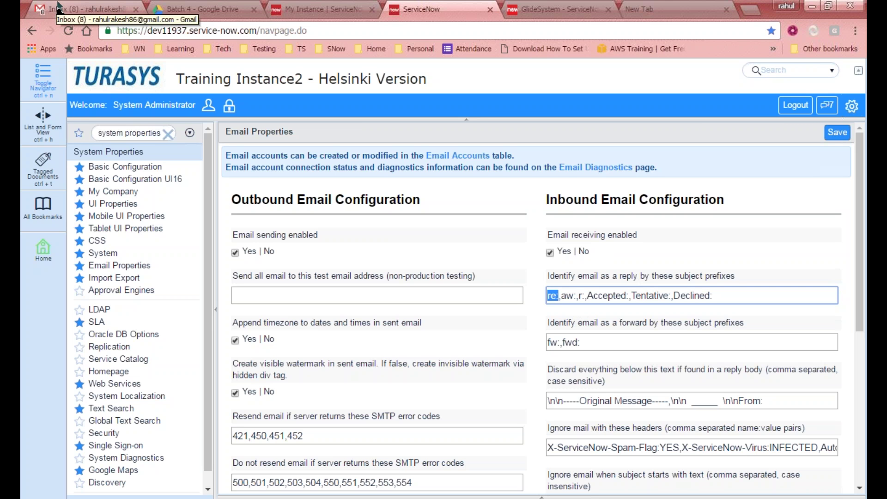
pyautogui.click(71, 10)
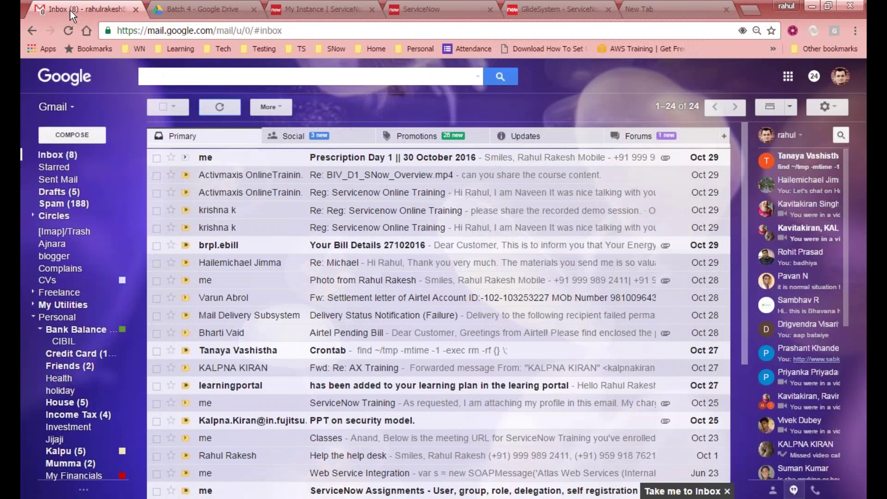
pyautogui.click(202, 9)
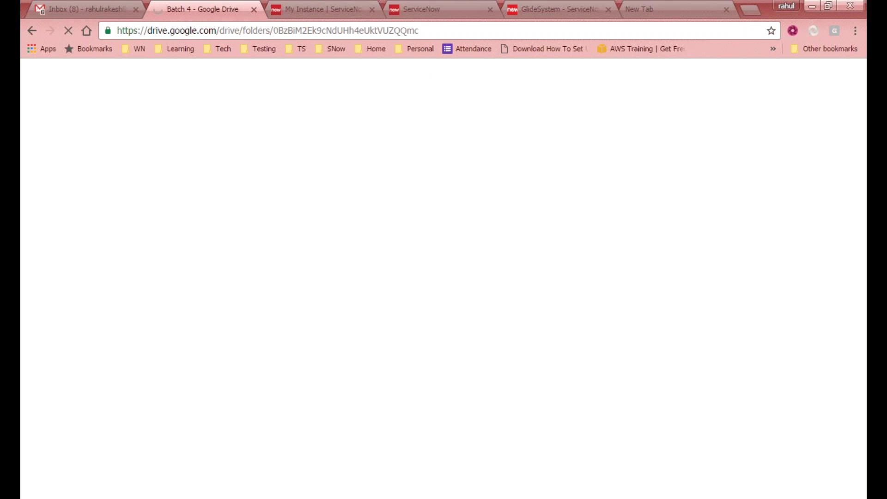
pyautogui.click(363, 11)
pyautogui.hotkey('ctrl', 'Tab')
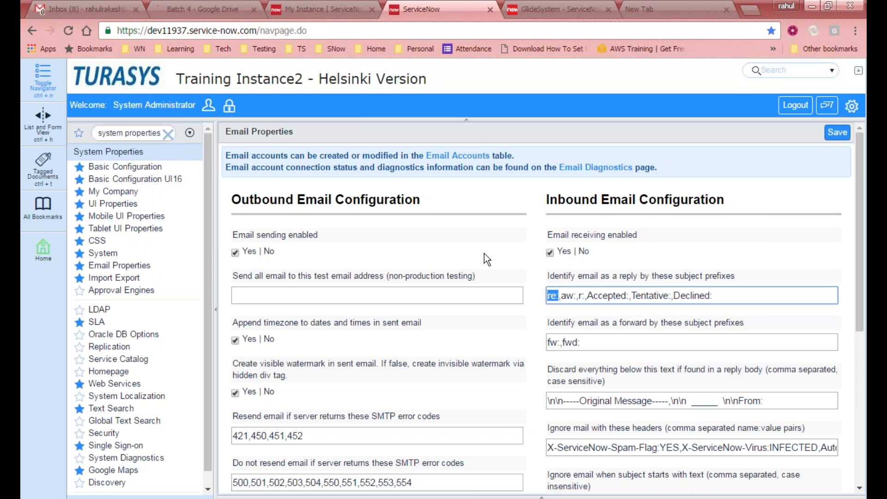
pyautogui.click(89, 6)
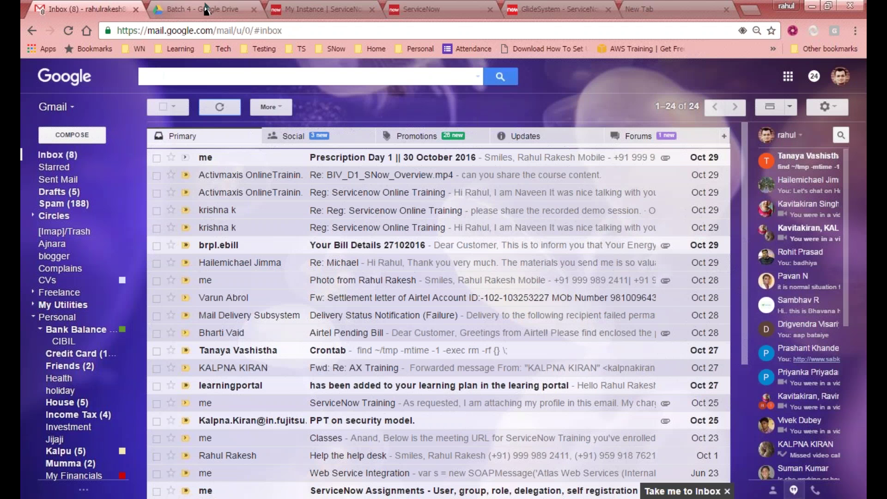
pyautogui.hotkey('ctrl', 'Tab')
pyautogui.hotkey('ctrl', 'Tab')
pyautogui.hotkey('ctrl', 'Tab')
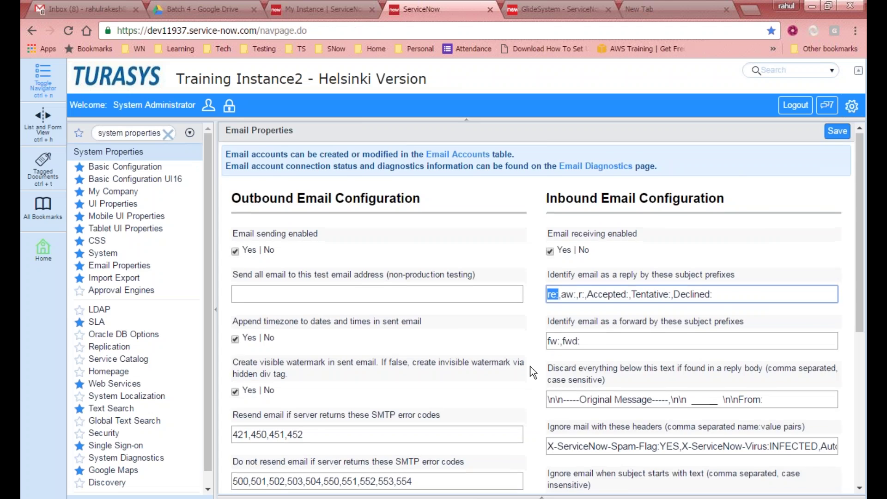
pyautogui.scroll(-6, 533, 371)
pyautogui.scroll(6, 533, 371)
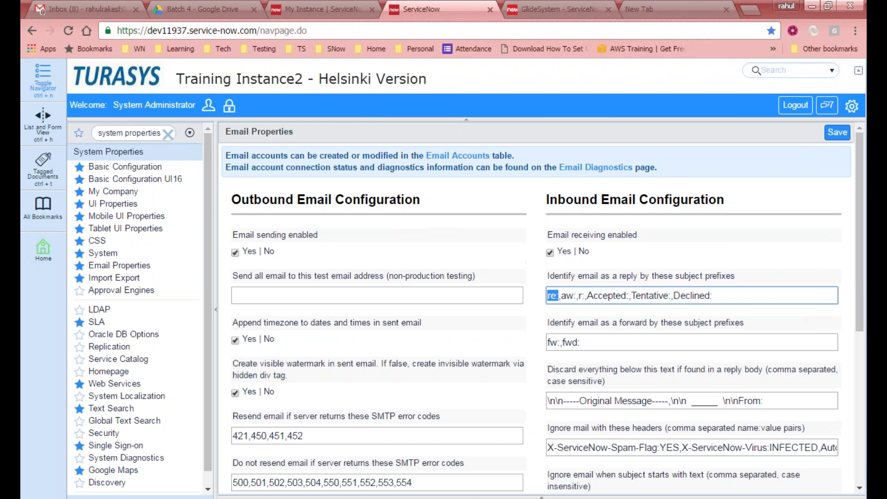
# Step: View the Email Accounts table and the Email Diagnostics page, returning to Email Properties after each
pyautogui.click(458, 156)
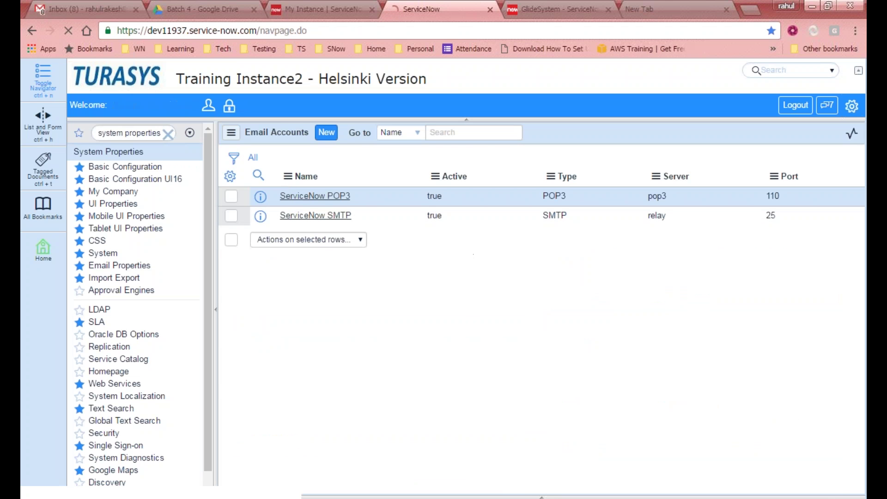
pyautogui.click(33, 33)
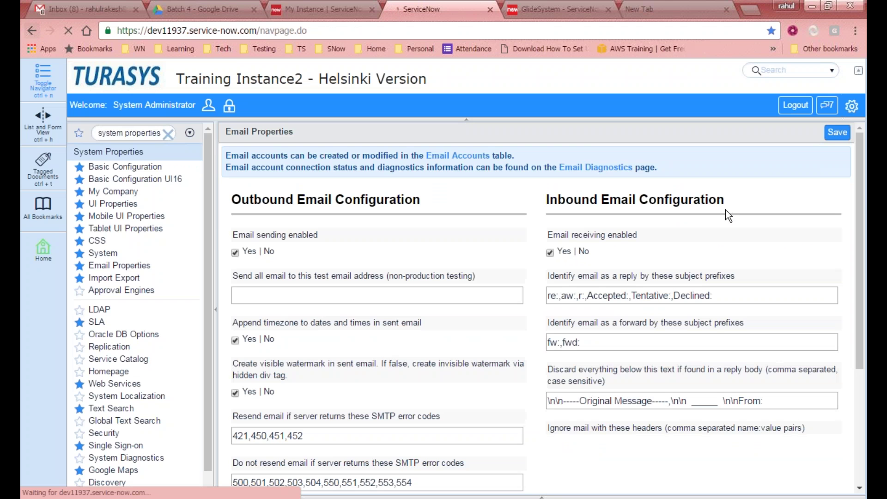
pyautogui.click(595, 168)
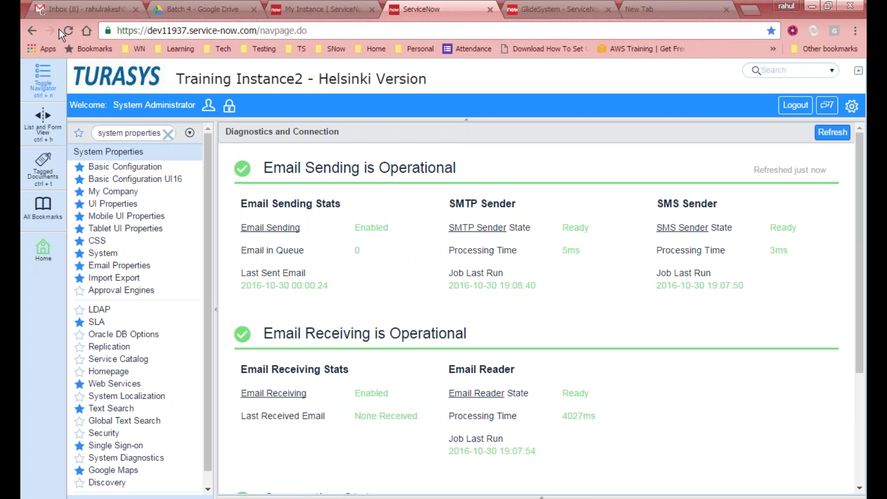
pyautogui.click(33, 29)
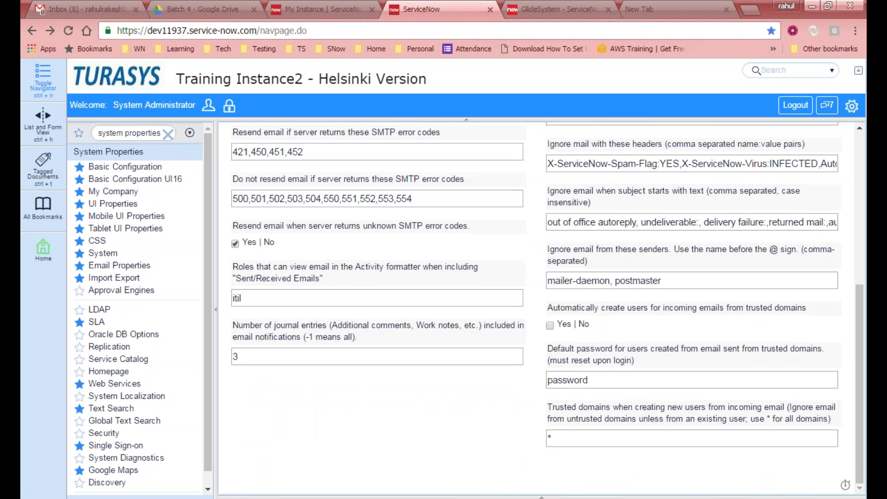
pyautogui.scroll(-3, 490, 208)
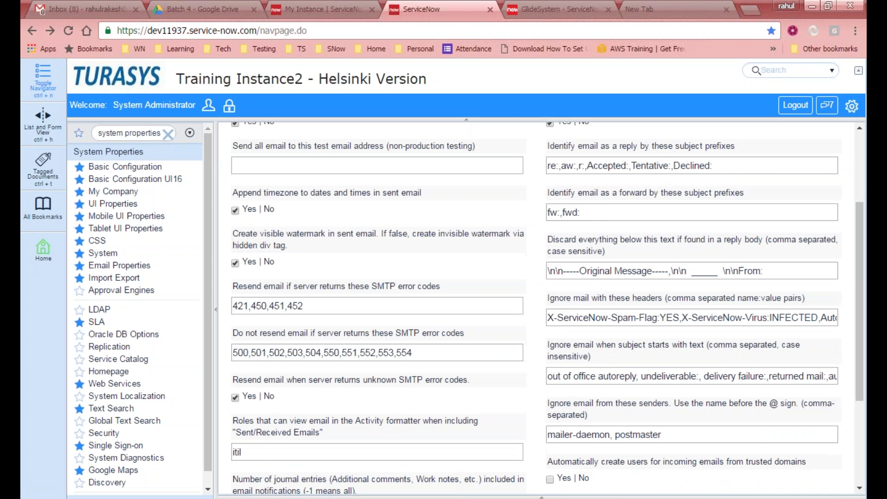
pyautogui.click(76, 3)
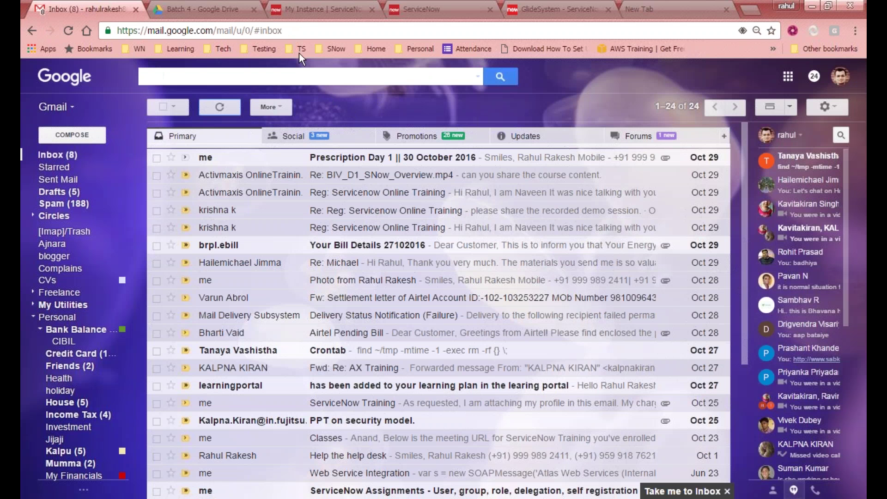
pyautogui.click(293, 76)
pyautogui.write('IT')
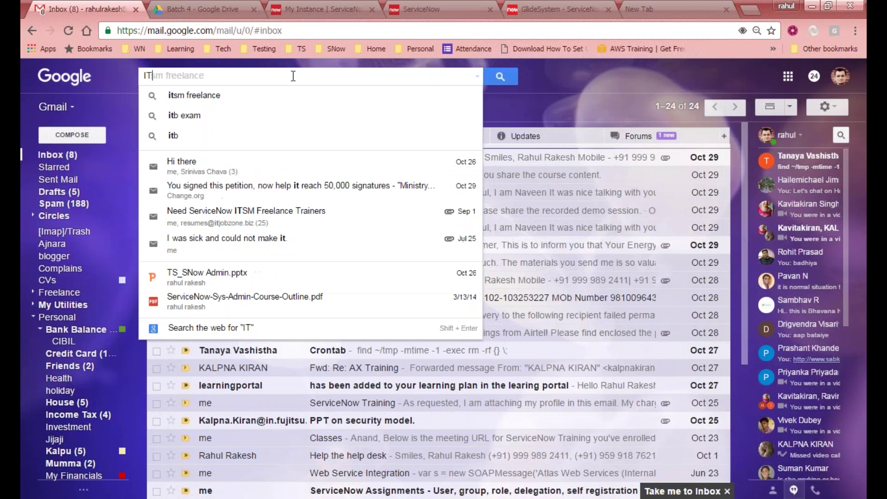
pyautogui.write(' srevice')
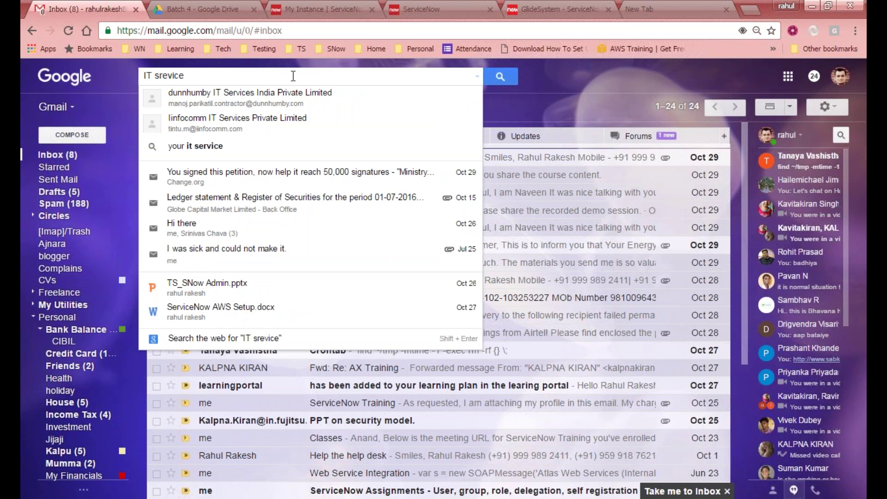
pyautogui.hotkey('ctrl', 'a')
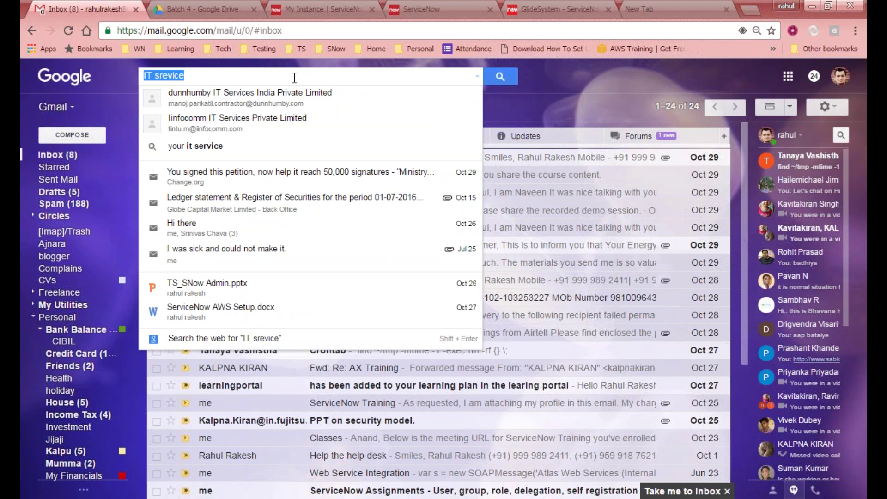
# Step: Copy the host name from the ServiceNow instance's URL and search Gmail for dev11937.service-now.com
pyautogui.click(323, 9)
pyautogui.hotkey('ctrl', 'Tab')
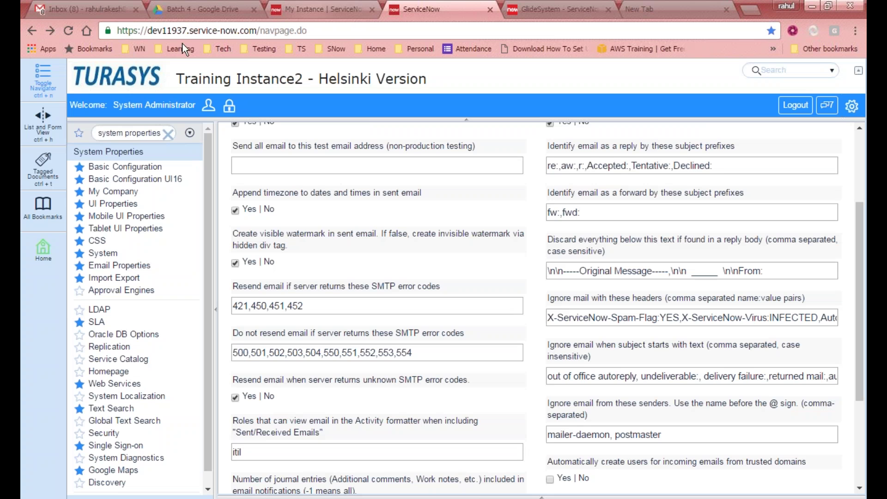
pyautogui.moveTo(150, 31); pyautogui.dragTo(257, 30)
pyautogui.hotkey('ctrl', 'c')
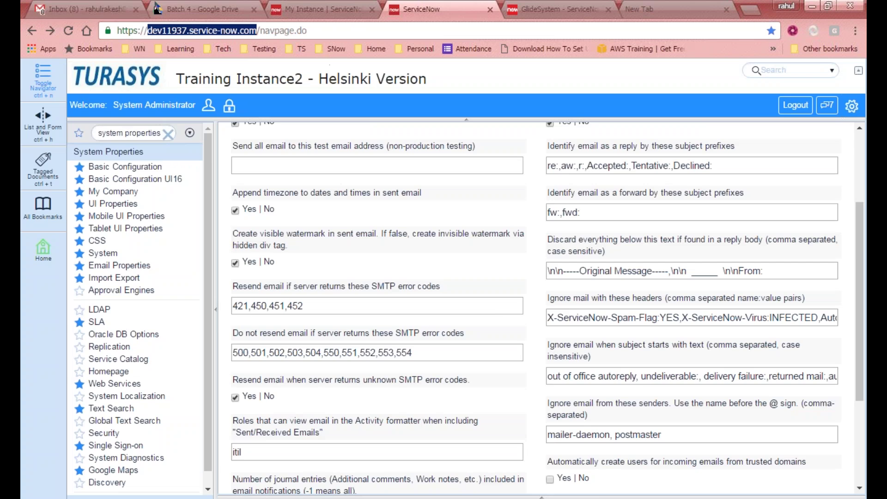
pyautogui.click(88, 8)
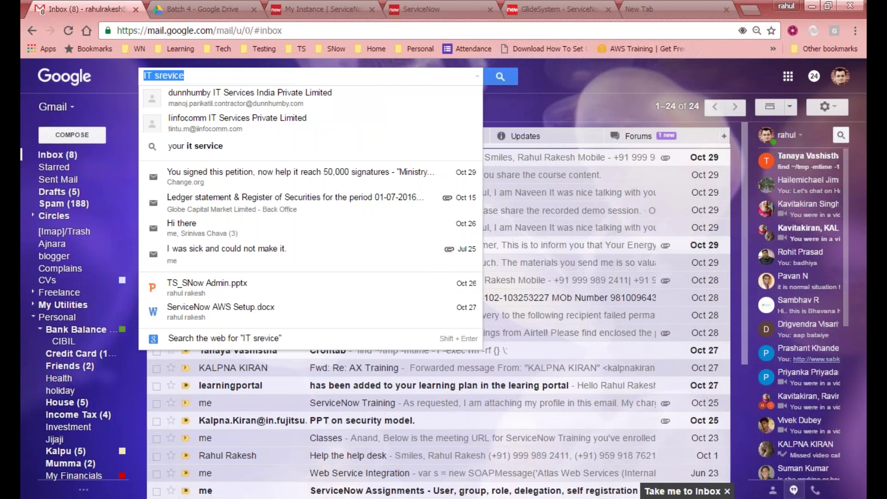
pyautogui.hotkey('ctrl', 'v')
pyautogui.press('Return')
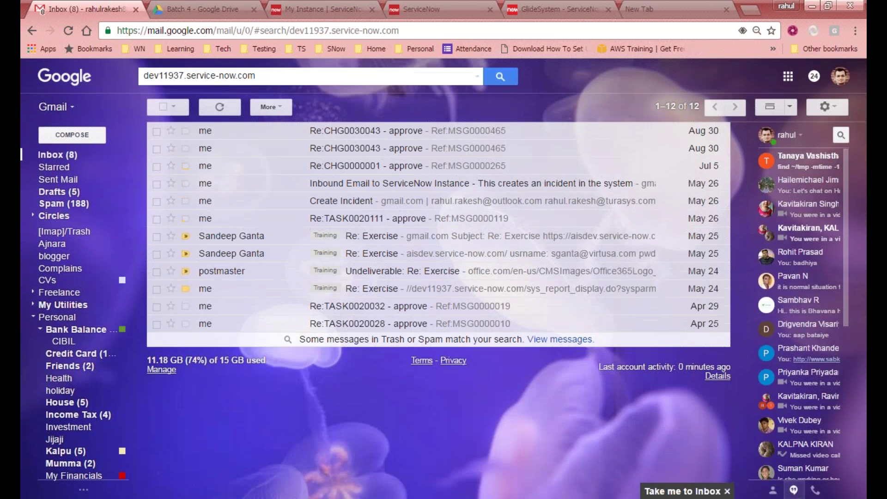
# Step: View the newest Re:CHG0030043 approval email and the Re:TASK0020111 approval email, returning to the search results after each
pyautogui.click(395, 132)
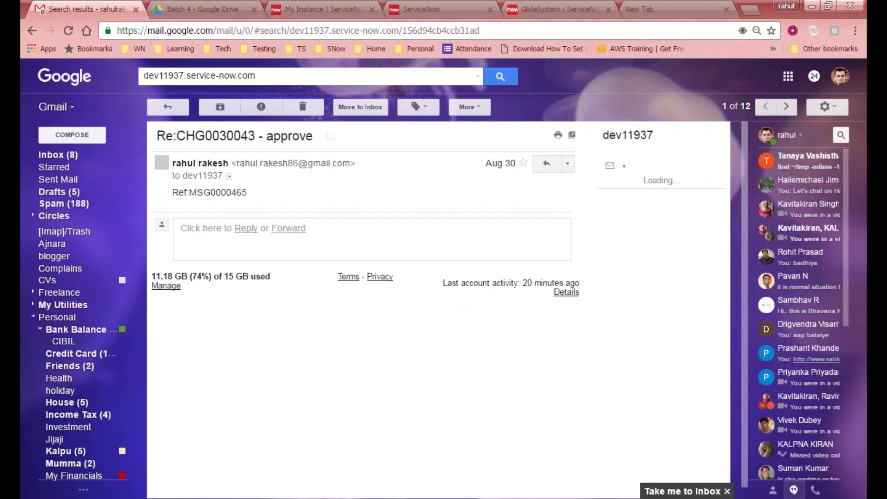
pyautogui.click(168, 113)
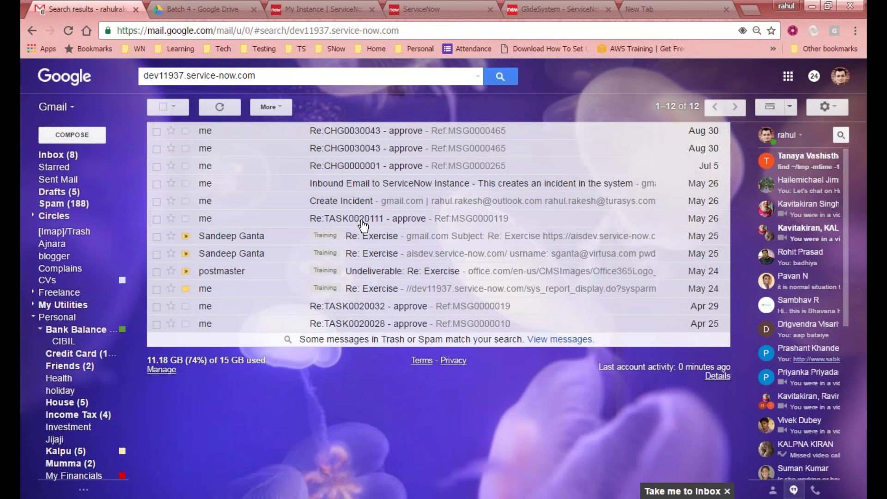
pyautogui.click(378, 219)
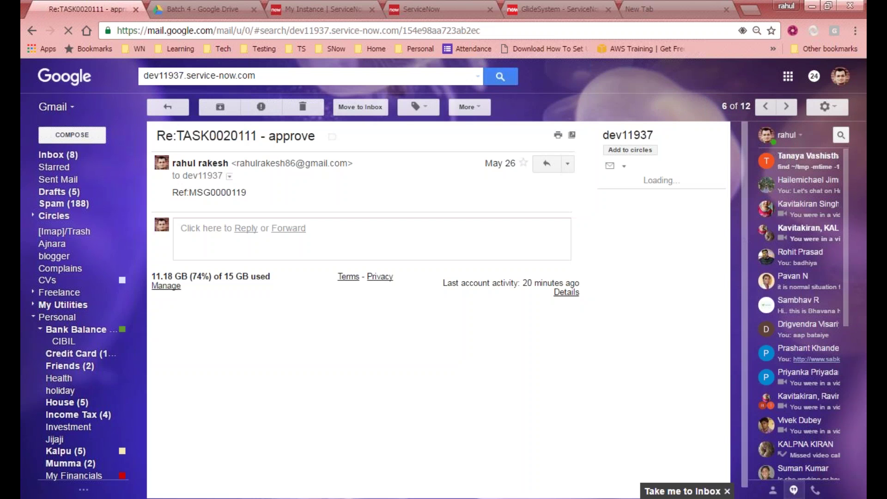
pyautogui.click(164, 102)
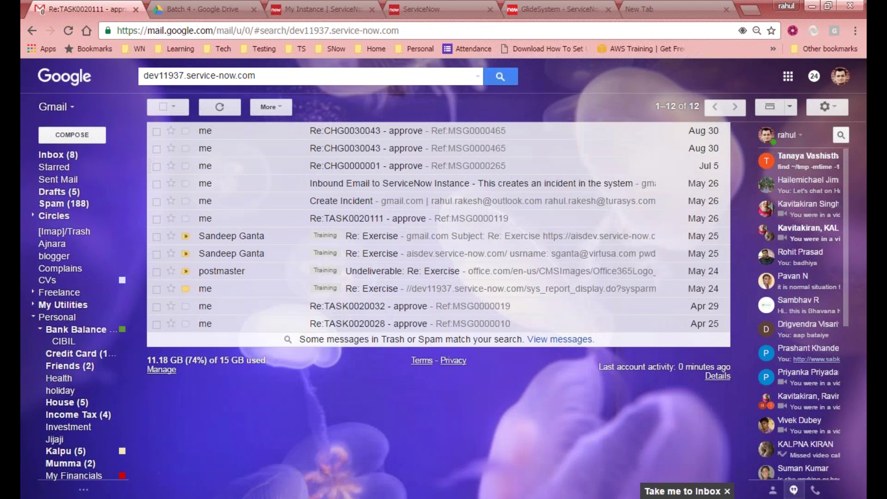
# Step: Open the "Inbound Email to ServiceNow Instance" message, inspect its sender and recipient details, and return to the search results
pyautogui.click(383, 187)
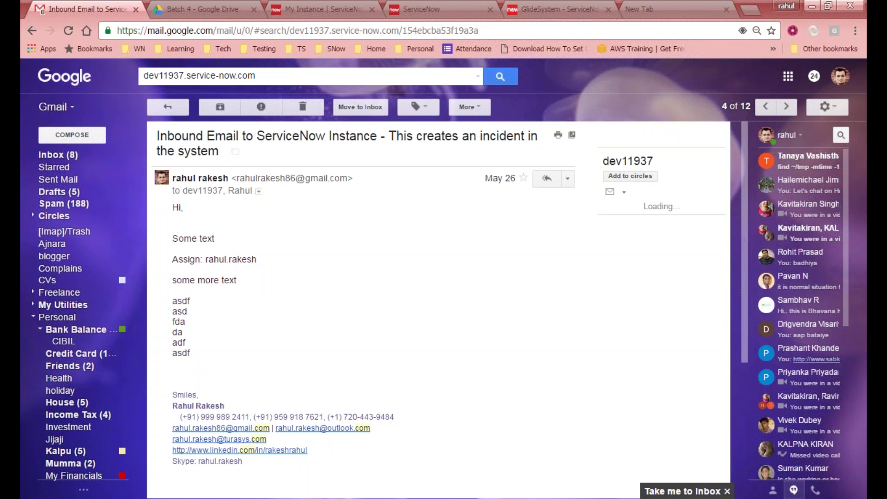
pyautogui.click(259, 191)
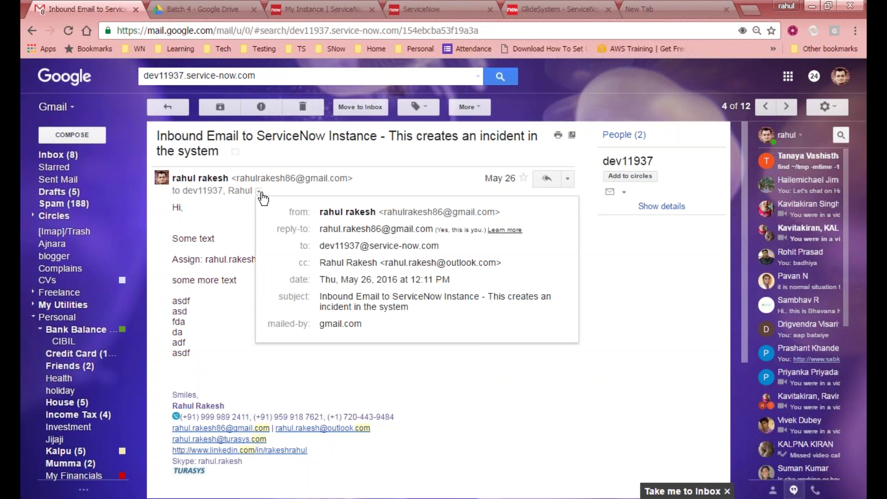
pyautogui.click(260, 192)
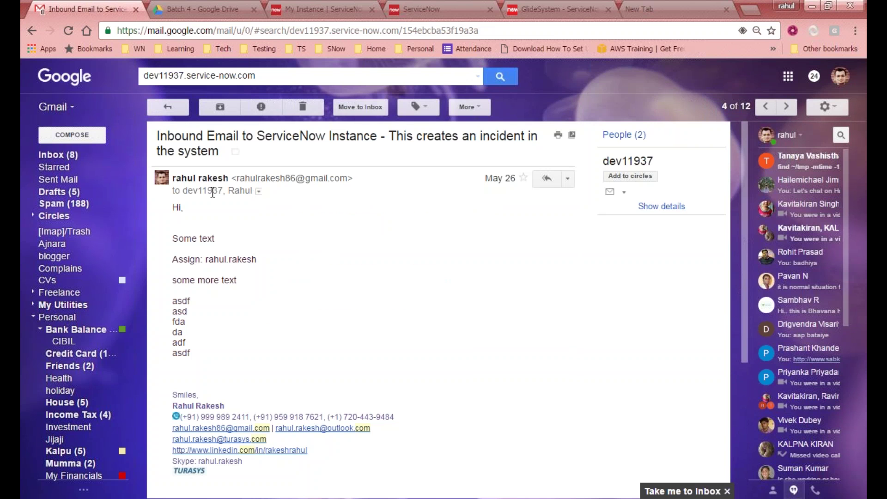
pyautogui.click(259, 191)
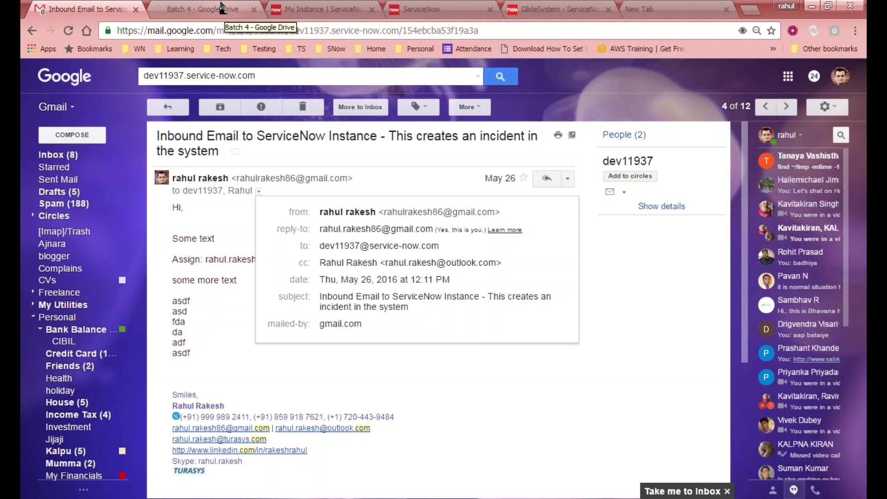
pyautogui.click(171, 114)
# Step: Open the newest "Re:CHG0030043 - approve" email and highlight its subject line and the recipient address in its details
pyautogui.click(368, 134)
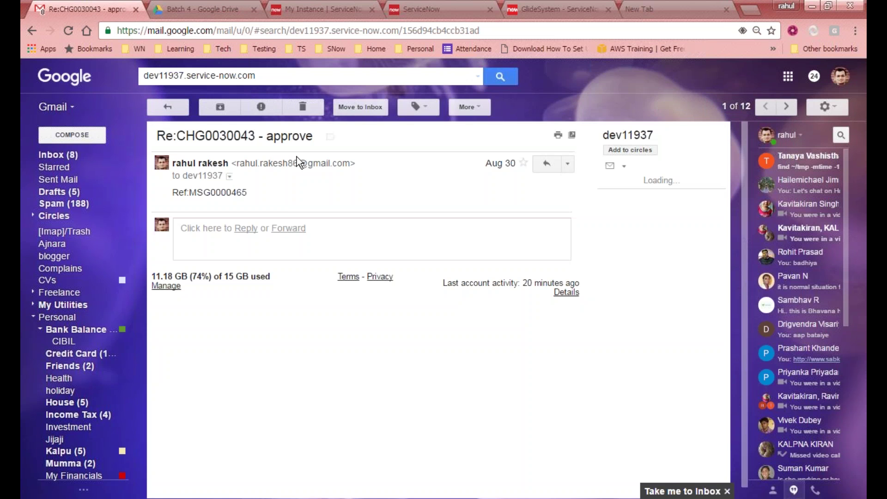
pyautogui.click(166, 106)
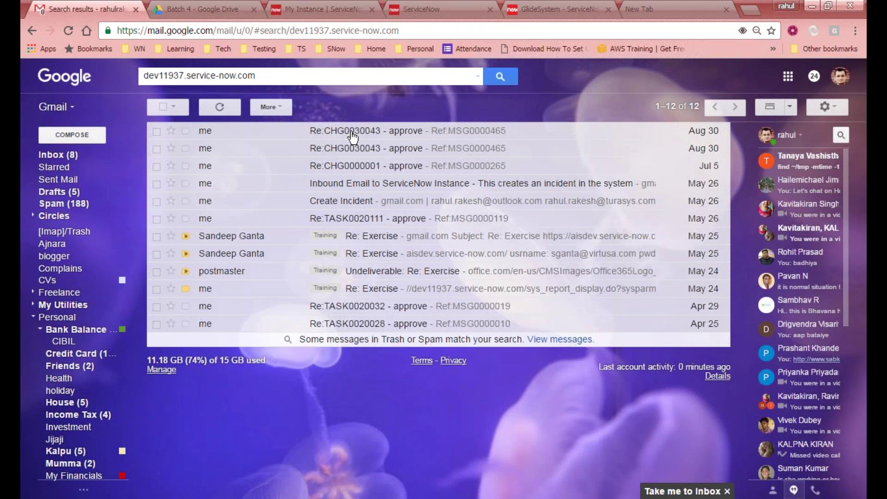
pyautogui.click(386, 138)
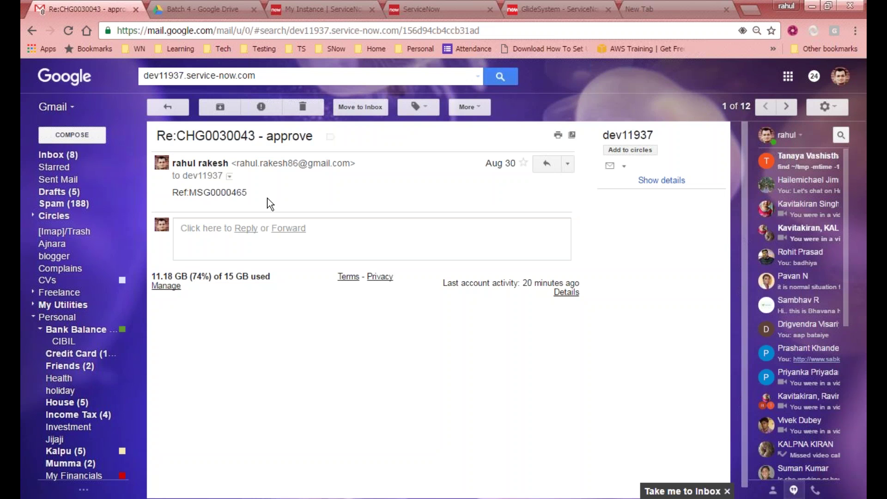
pyautogui.moveTo(317, 139); pyautogui.dragTo(160, 135)
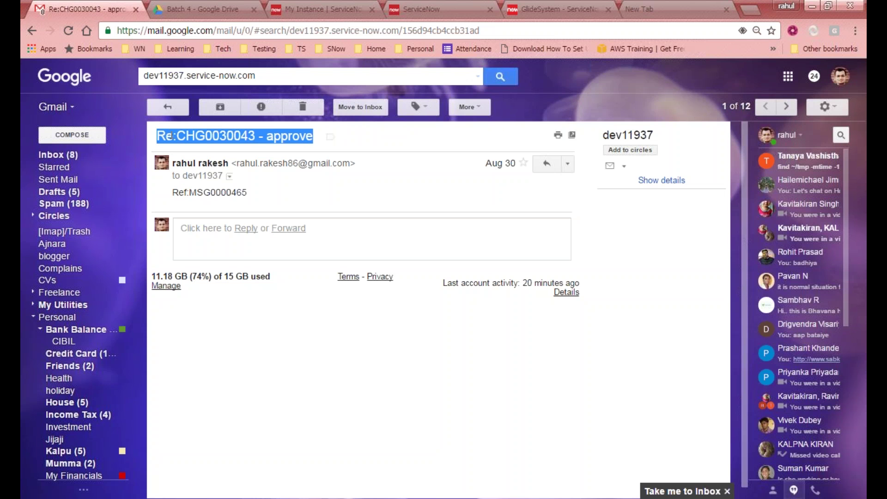
pyautogui.click(251, 189)
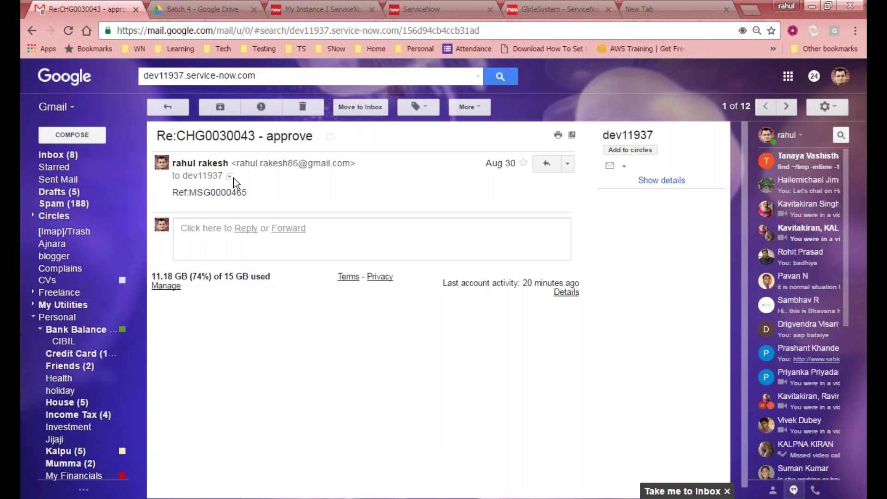
pyautogui.click(230, 176)
pyautogui.moveTo(293, 215); pyautogui.dragTo(421, 219)
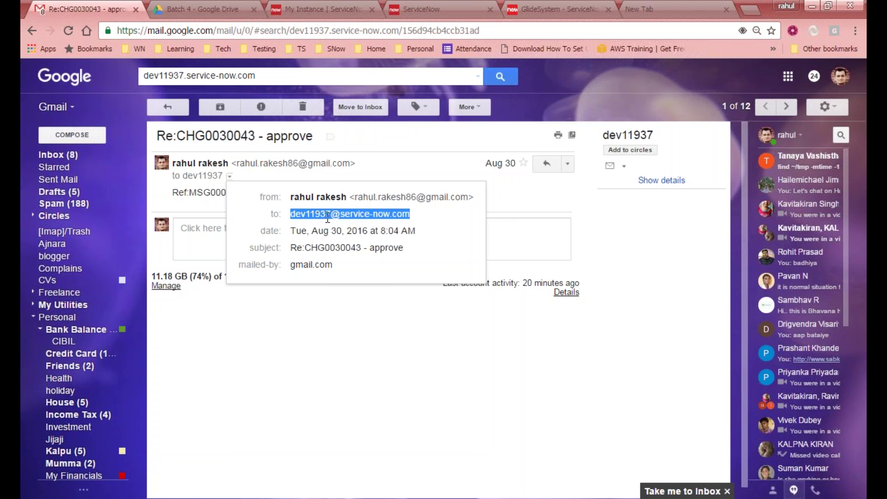
pyautogui.click(512, 197)
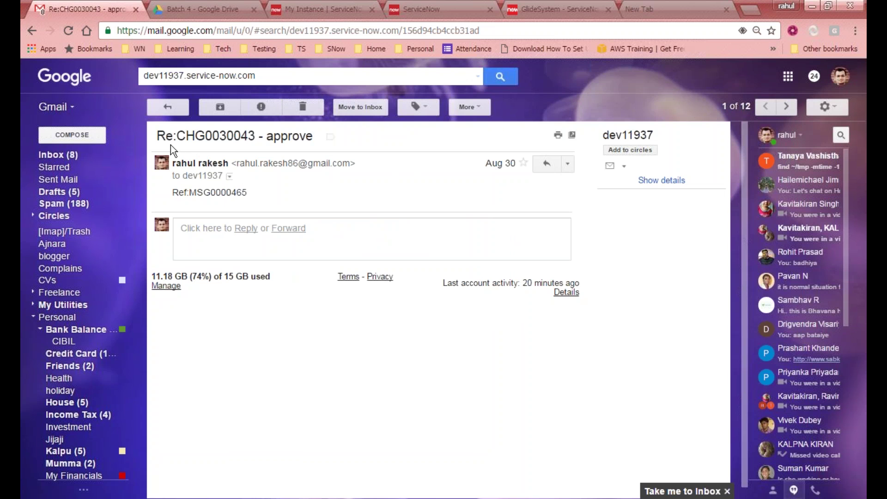
# Step: Highlight the email's subject line, switch to ServiceNow's email properties, and highlight "re:" among the subject prefixes that identify a reply
pyautogui.moveTo(158, 134); pyautogui.dragTo(316, 140)
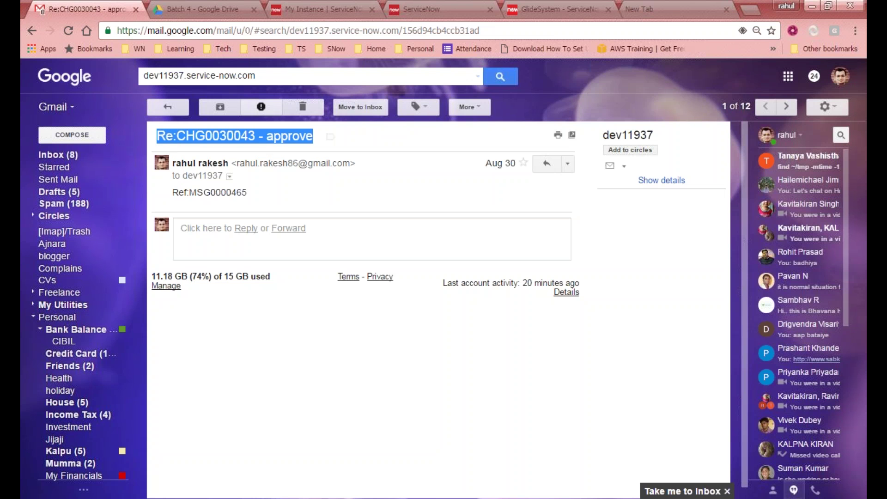
pyautogui.hotkey('ctrl', 'Tab')
pyautogui.hotkey('ctrl', 'Tab')
pyautogui.hotkey('ctrl', 'Tab')
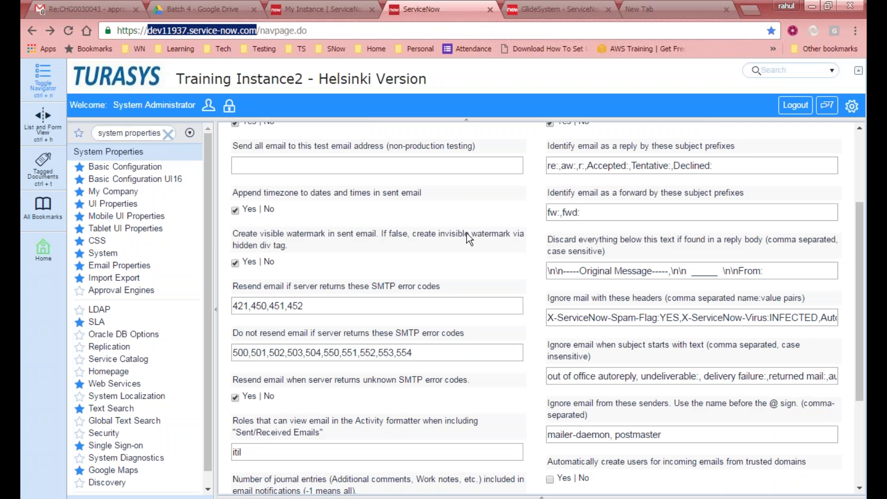
pyautogui.moveTo(562, 166); pyautogui.dragTo(527, 171)
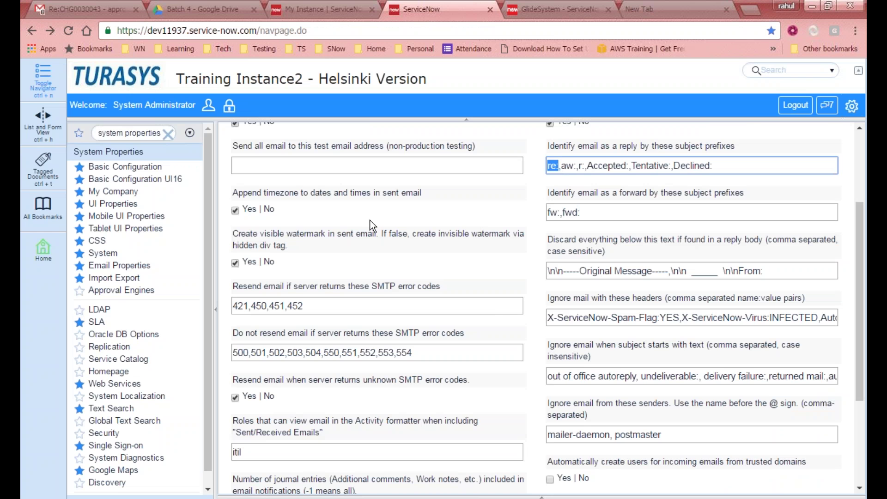
# Step: Go back to Gmail, highlight CHG0030043 in the email's subject, and return to ServiceNow's email properties
pyautogui.hotkey('ctrl', 'shift', 'Tab')
pyautogui.hotkey('ctrl', 'shift', 'Tab')
pyautogui.hotkey('ctrl', 'shift', 'Tab')
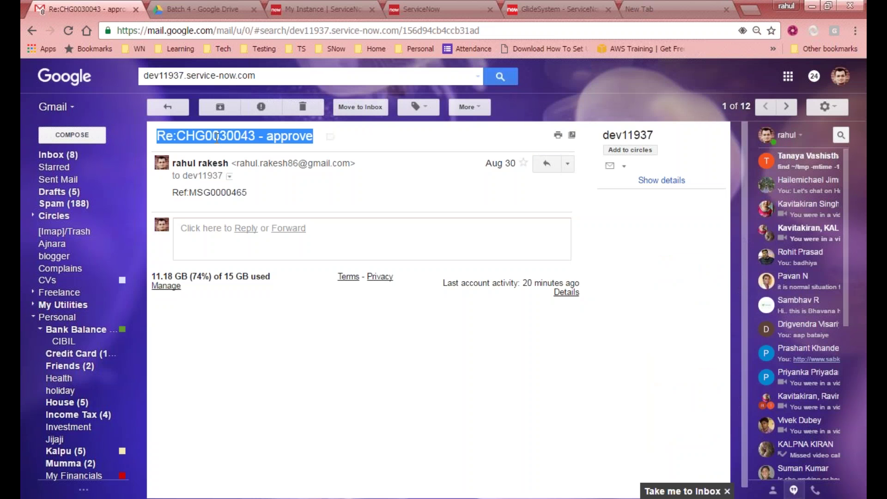
pyautogui.doubleClick(229, 146)
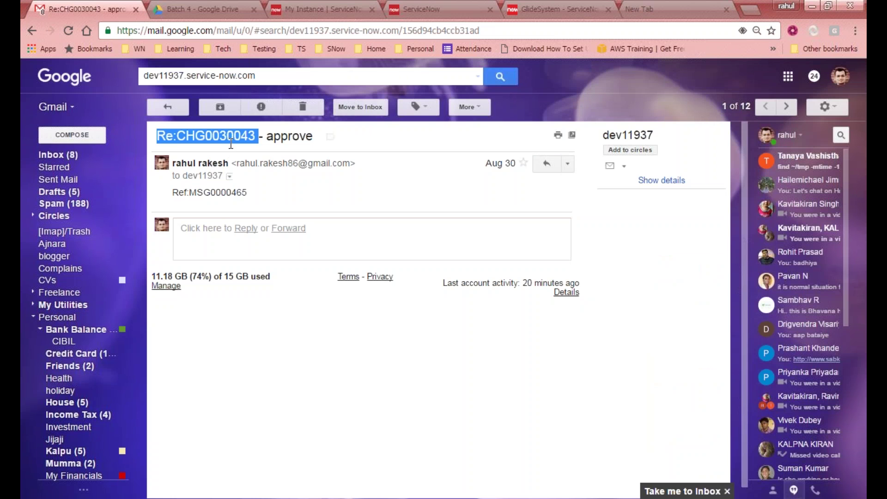
pyautogui.click(180, 136)
pyautogui.moveTo(181, 136); pyautogui.dragTo(255, 137)
pyautogui.hotkey('ctrl', 'Tab')
pyautogui.hotkey('ctrl', 'Tab')
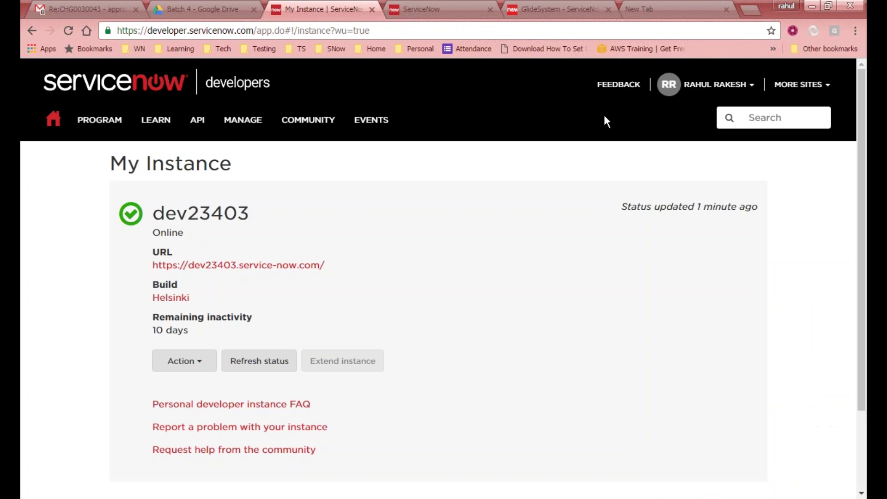
pyautogui.hotkey('ctrl', 'Tab')
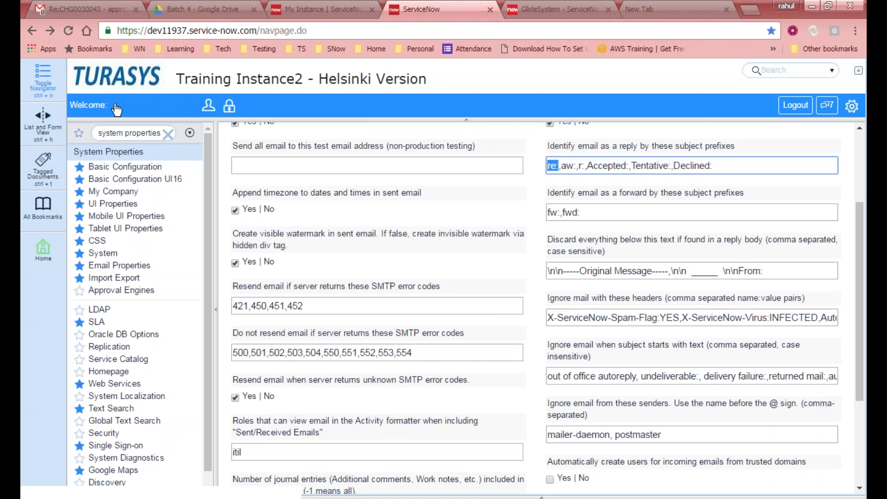
# Step: Highlight the word "approve" in the Gmail message's subject and switch back to ServiceNow's email properties
pyautogui.click(85, 9)
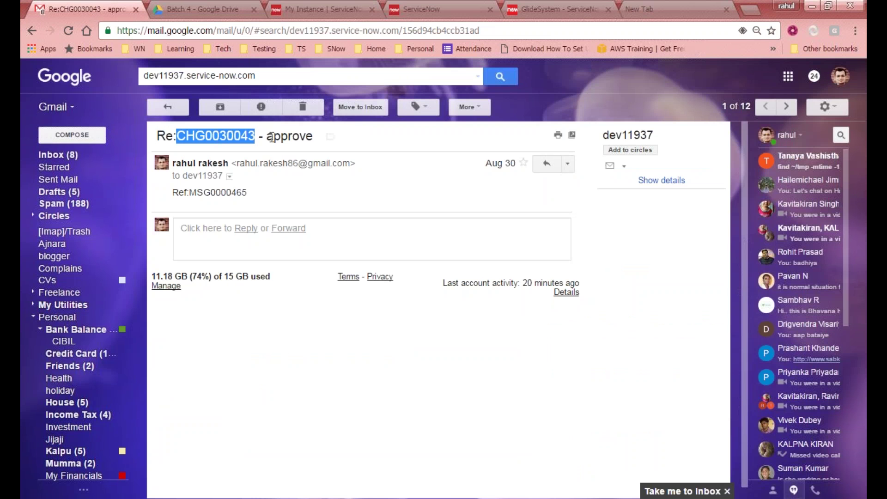
pyautogui.moveTo(266, 136); pyautogui.dragTo(314, 137)
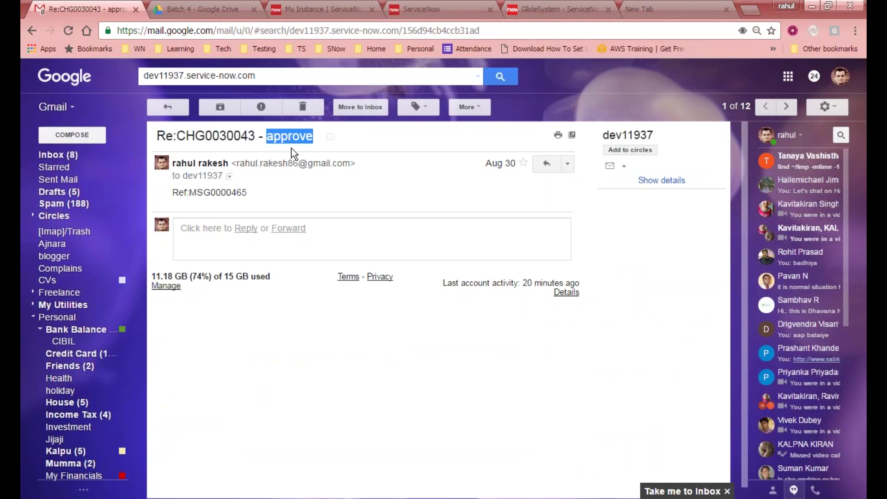
pyautogui.hotkey('ctrl', 'Tab')
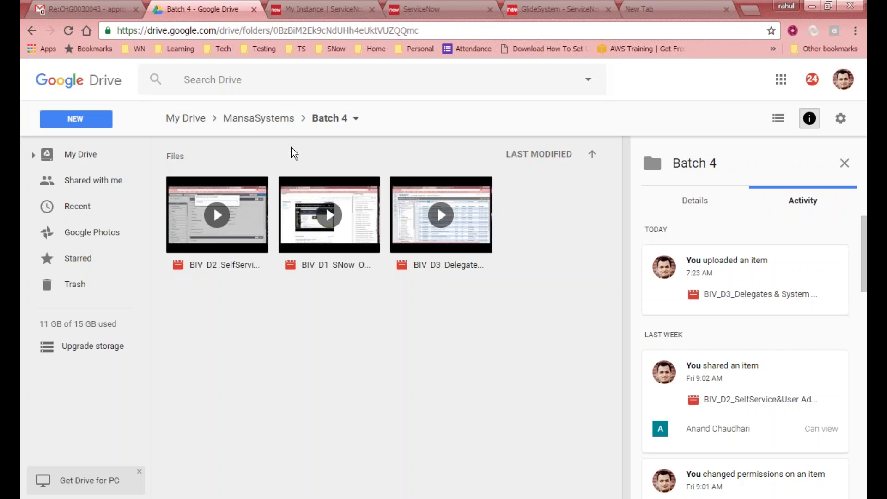
pyautogui.hotkey('ctrl', 'Tab')
pyautogui.hotkey('ctrl', 'Tab')
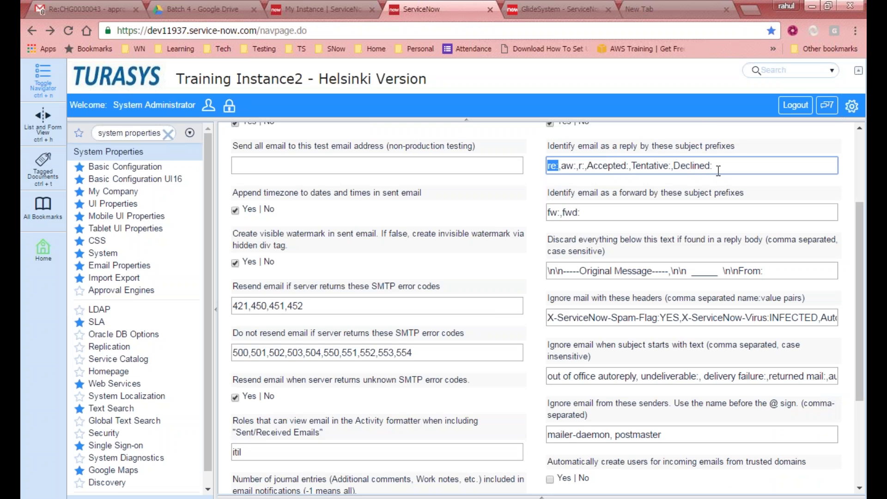
# Step: Highlight the watermark Ref:MSG0000465 in the Gmail message body and return to the ServiceNow instance
pyautogui.click(92, 9)
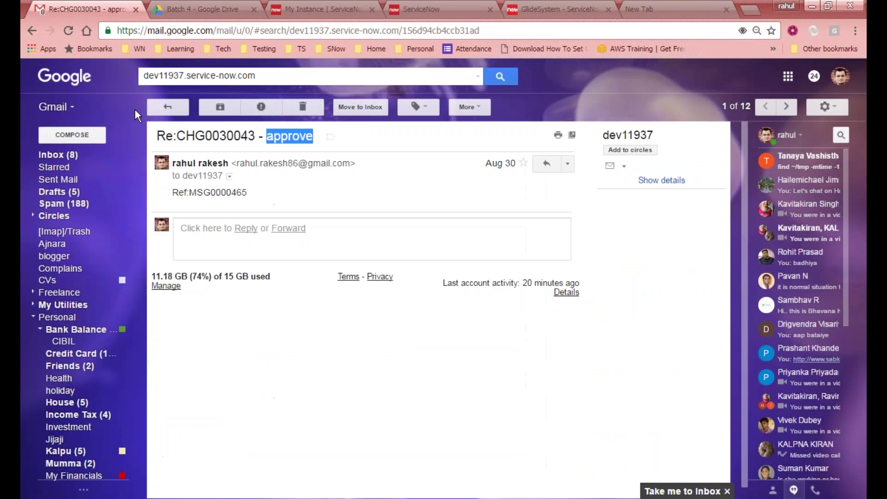
pyautogui.moveTo(171, 193); pyautogui.dragTo(247, 193)
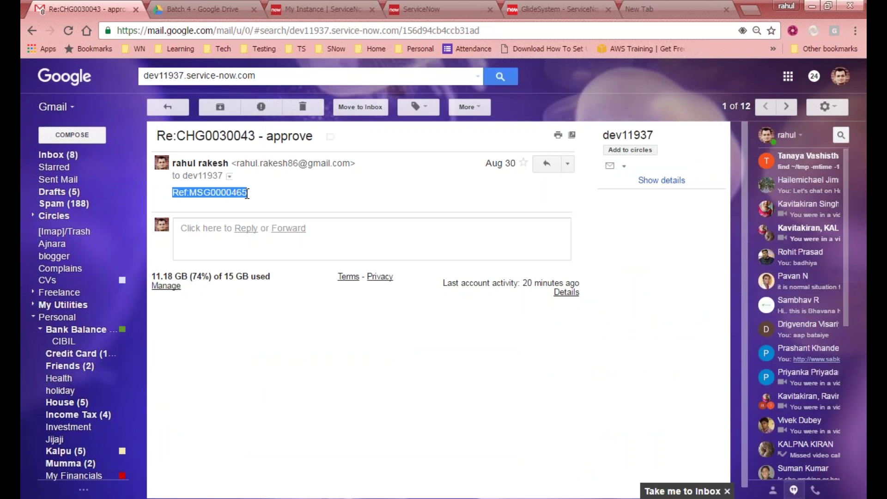
pyautogui.click(286, 13)
pyautogui.hotkey('ctrl', 'Tab')
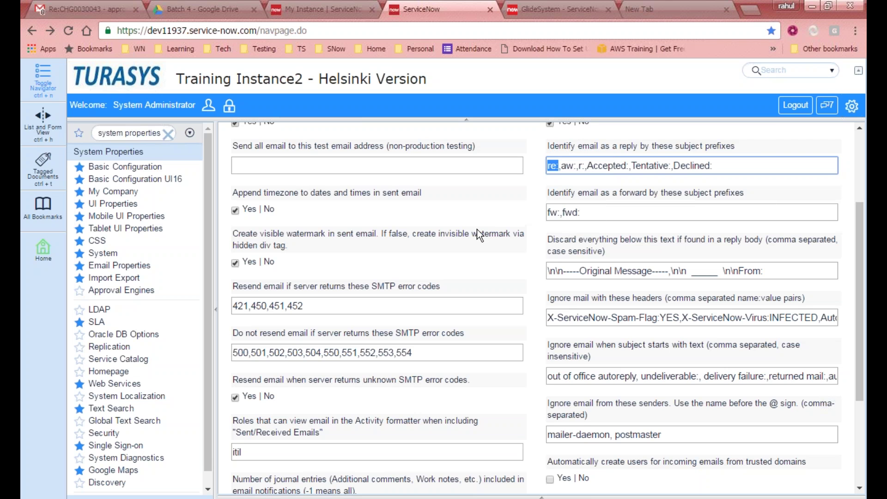
# Step: Filter the ServiceNow navigator by "inbound a" and open the Inbound Actions list under System Policy
pyautogui.moveTo(98, 133); pyautogui.dragTo(147, 133)
pyautogui.press('BackSpace')
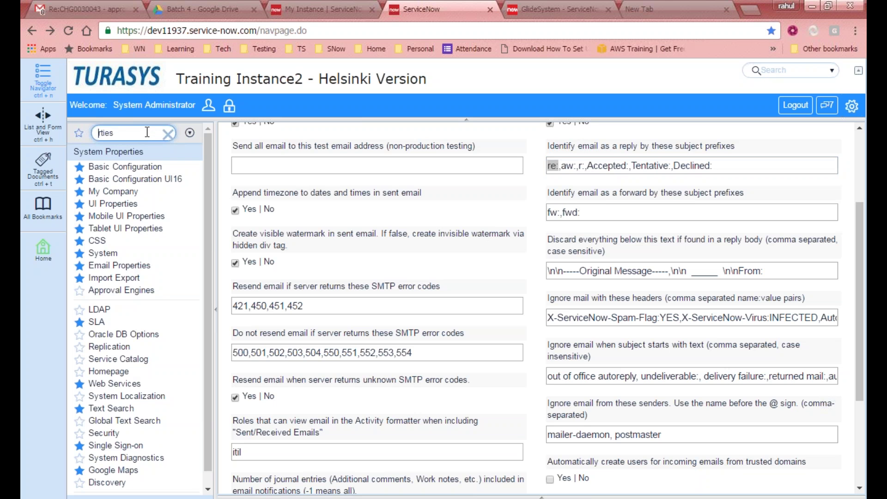
pyautogui.press('Delete')
pyautogui.press('Delete')
pyautogui.press('Delete')
pyautogui.press('Delete')
pyautogui.press('Delete')
pyautogui.write('inb')
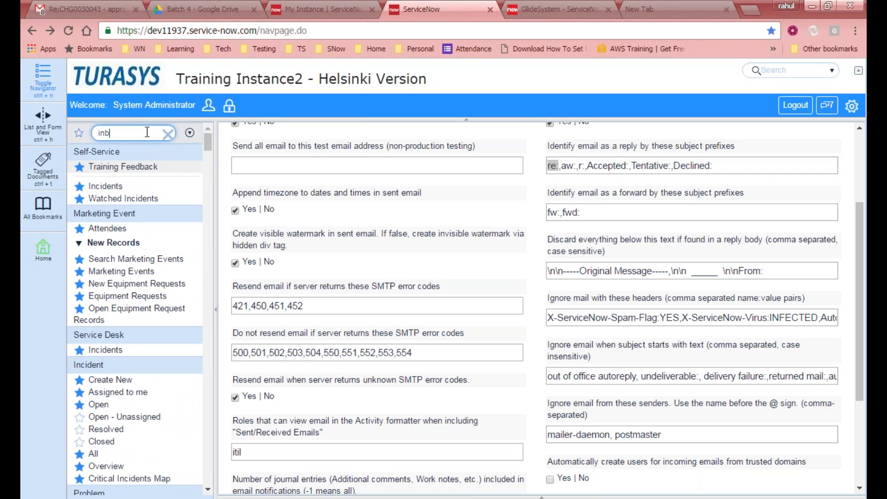
pyautogui.write('ound a')
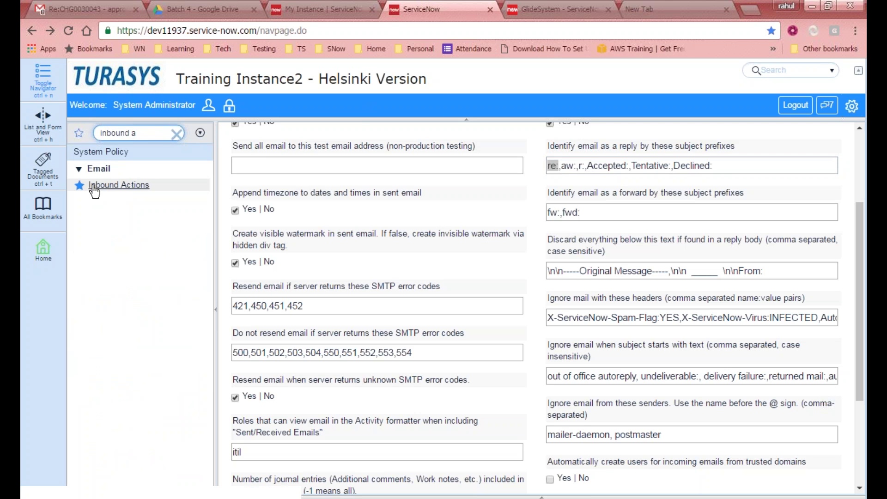
pyautogui.click(111, 186)
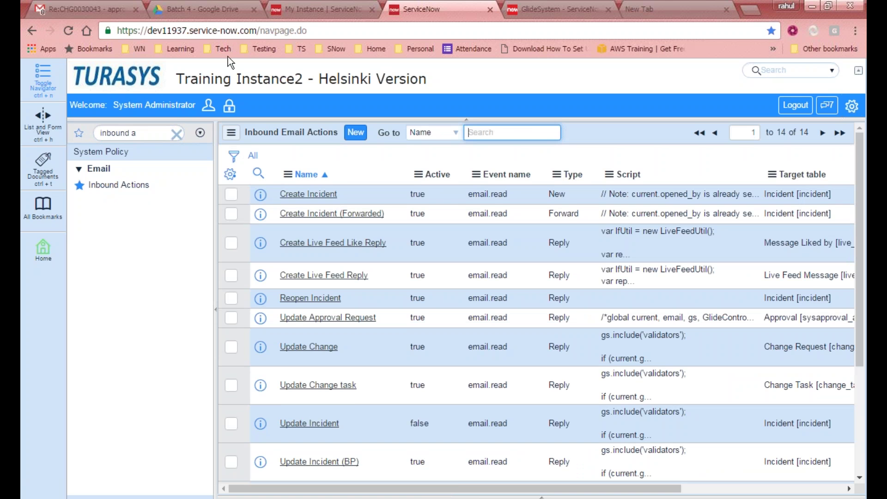
# Step: Revisit the Gmail message, highlight "approve" and the change number in its subject, and return to ServiceNow's Inbound Email Actions list
pyautogui.click(111, 7)
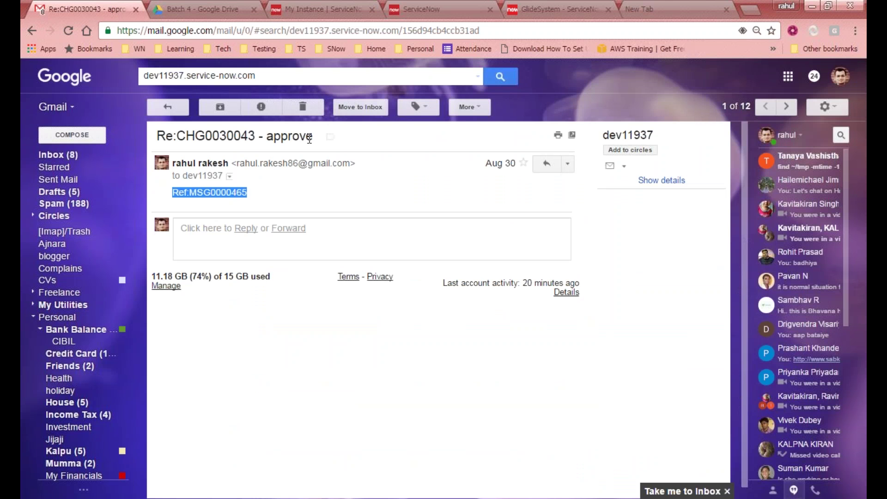
pyautogui.click(267, 138)
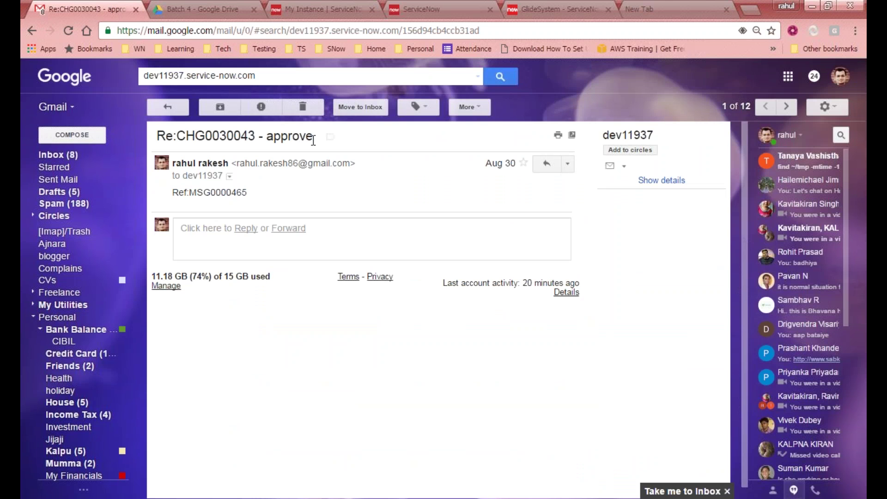
pyautogui.doubleClick(311, 138)
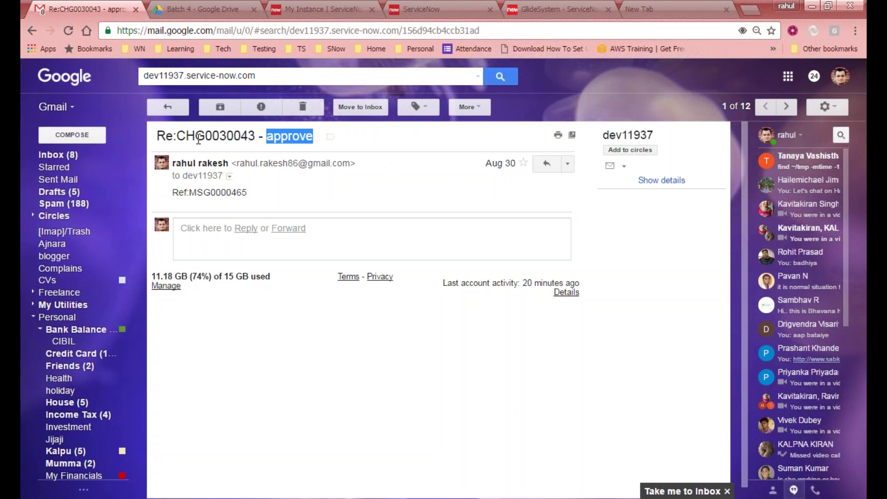
pyautogui.moveTo(176, 137); pyautogui.dragTo(259, 137)
pyautogui.doubleClick(239, 137)
pyautogui.doubleClick(289, 137)
pyautogui.hotkey('ctrl', 'Tab')
pyautogui.hotkey('ctrl', 'Tab')
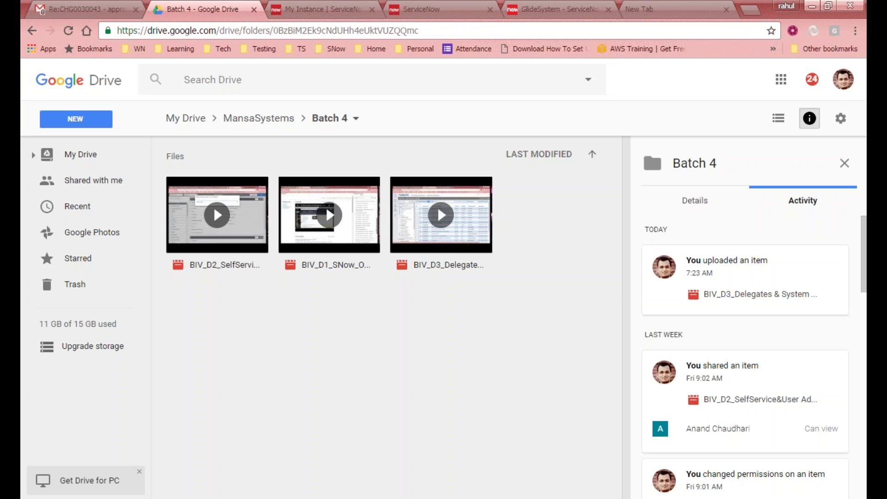
pyautogui.hotkey('ctrl', 'Tab')
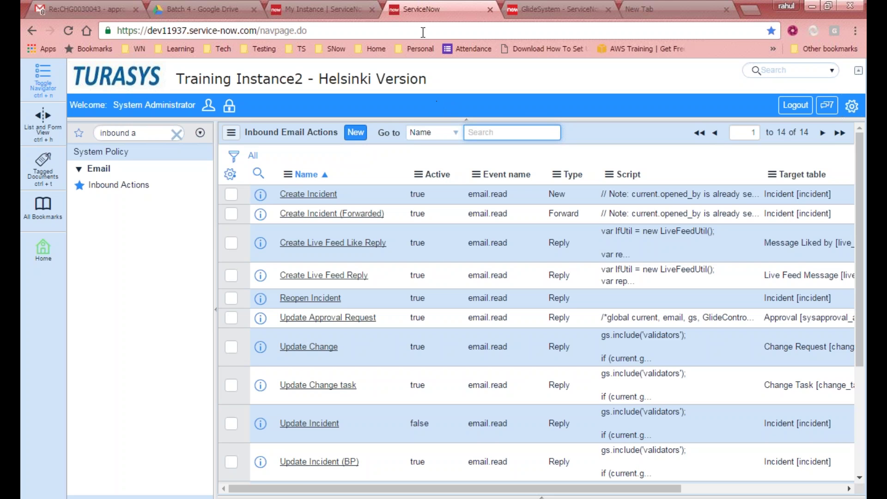
pyautogui.hotkey('ctrl', 'Tab')
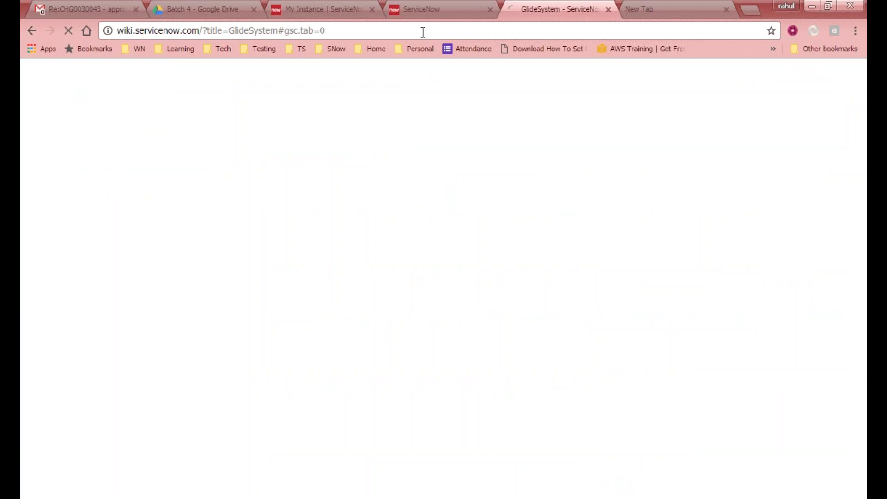
pyautogui.hotkey('ctrl', 'shift', 'Tab')
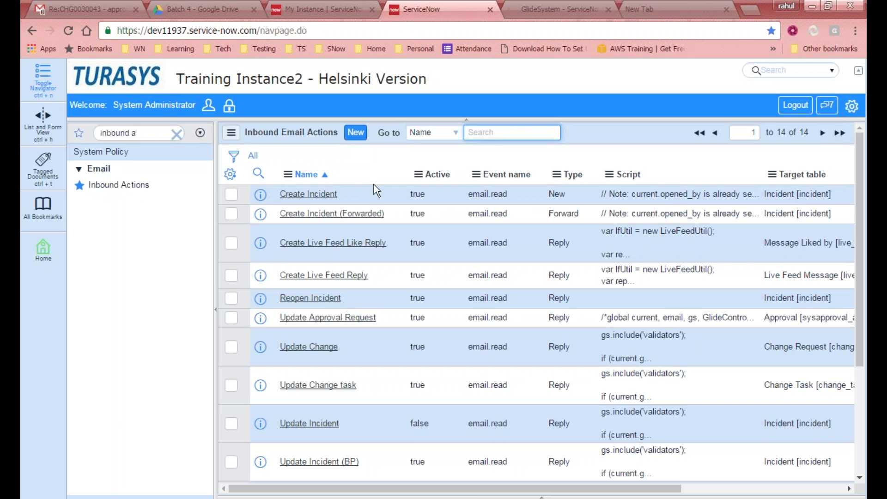
# Step: Open the Create Incident inbound action and review its When to run settings, including the available Type options
pyautogui.click(312, 199)
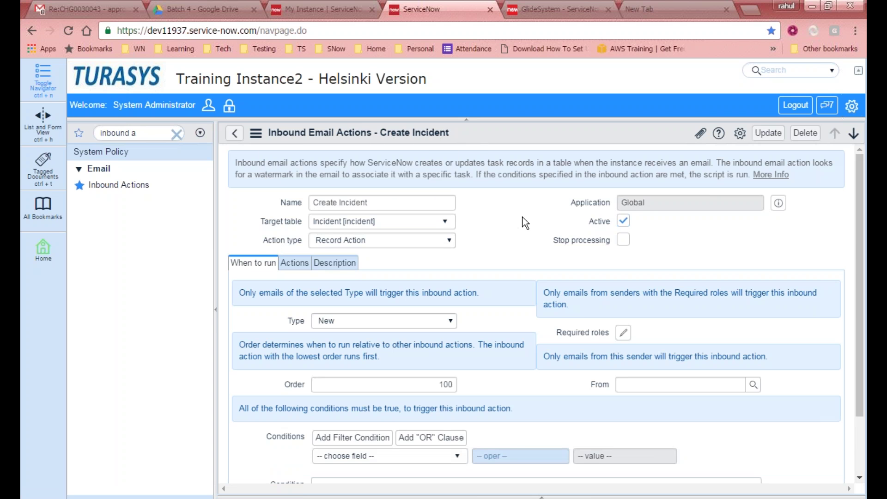
pyautogui.scroll(-2, 522, 217)
pyautogui.scroll(2, 523, 217)
pyautogui.scroll(-2, 316, 259)
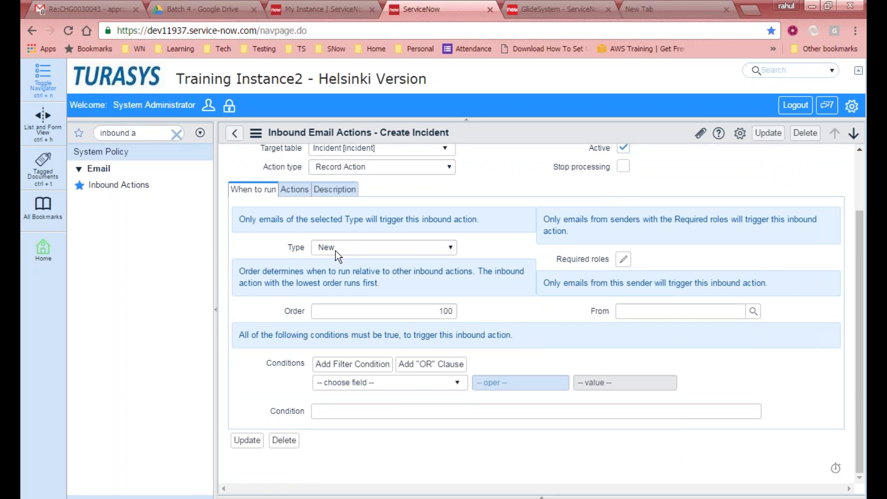
pyautogui.click(408, 250)
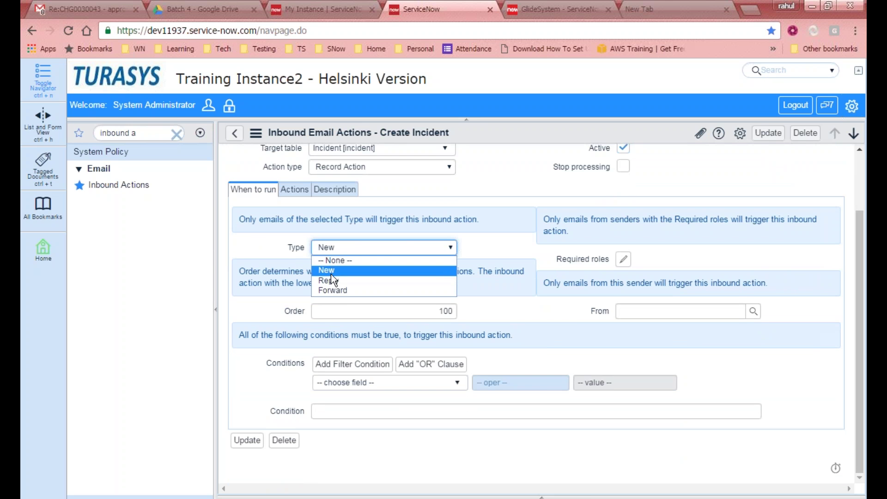
pyautogui.click(247, 256)
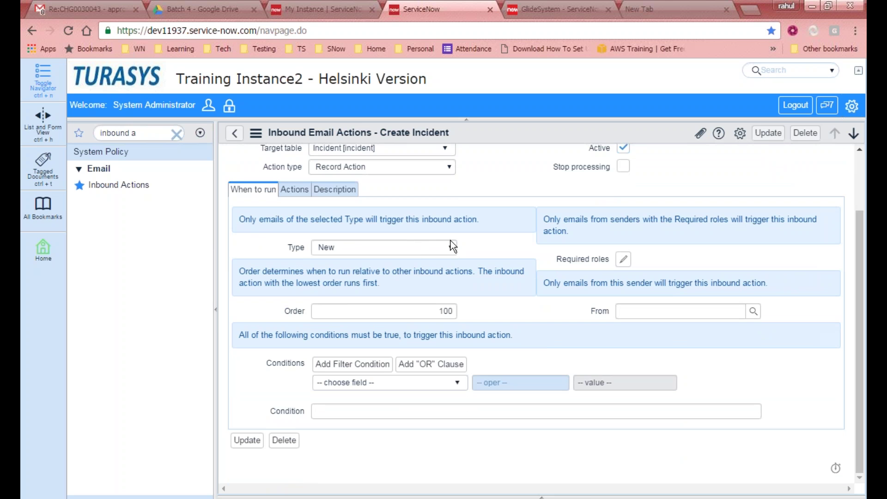
pyautogui.scroll(2, 337, 262)
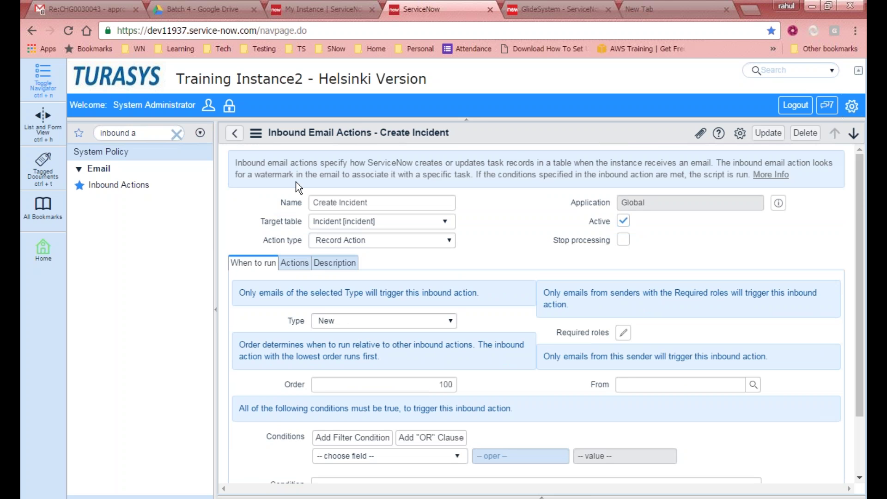
# Step: Inspect the Action type choices without changing them, and review the Type choices, keeping New selected
pyautogui.click(370, 241)
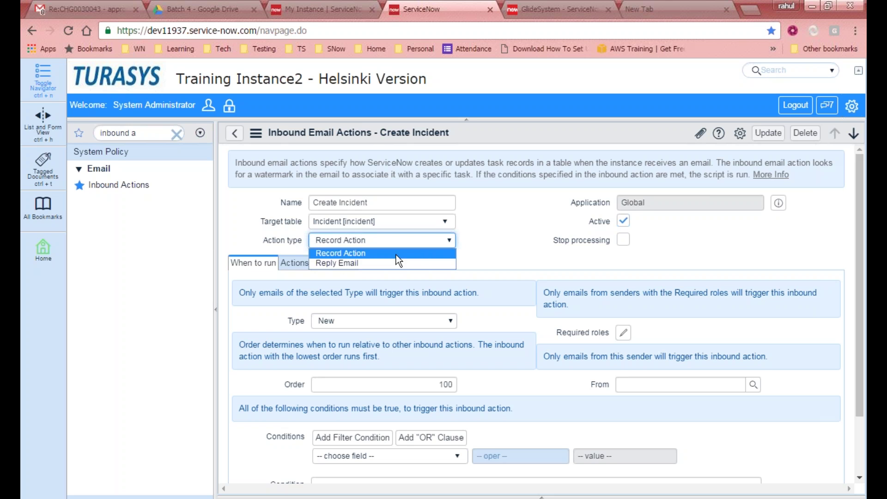
pyautogui.click(483, 246)
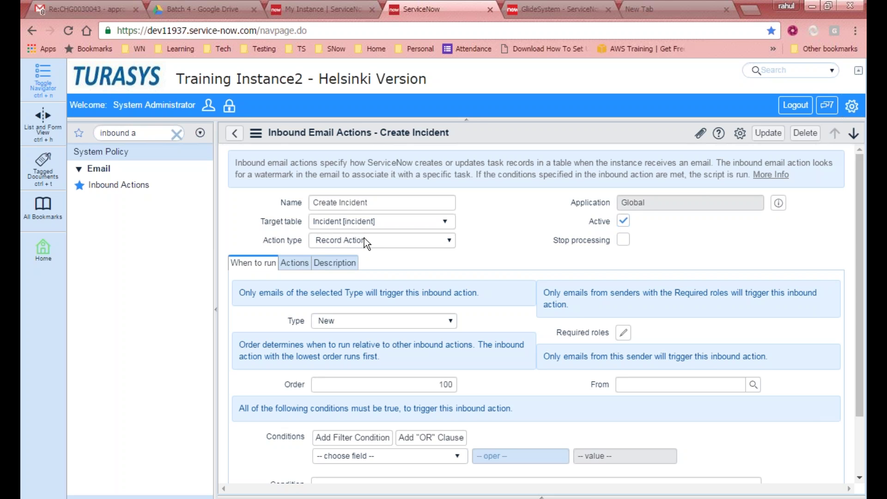
pyautogui.click(358, 327)
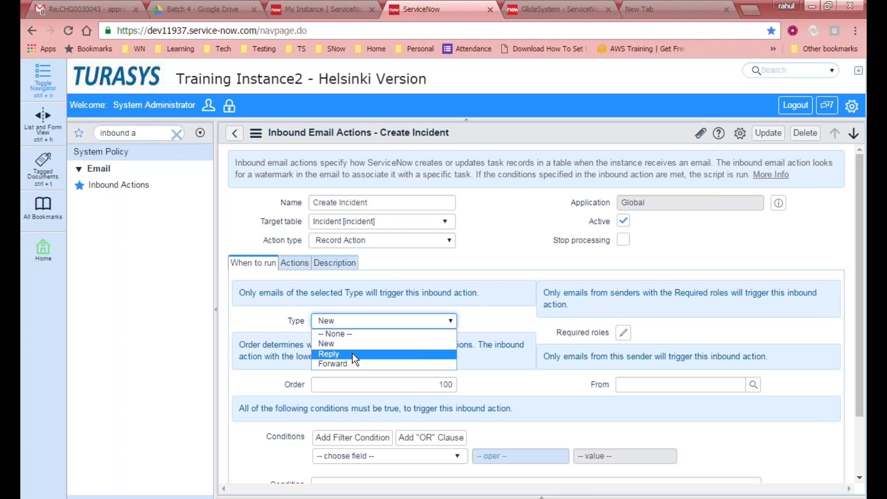
pyautogui.click(333, 344)
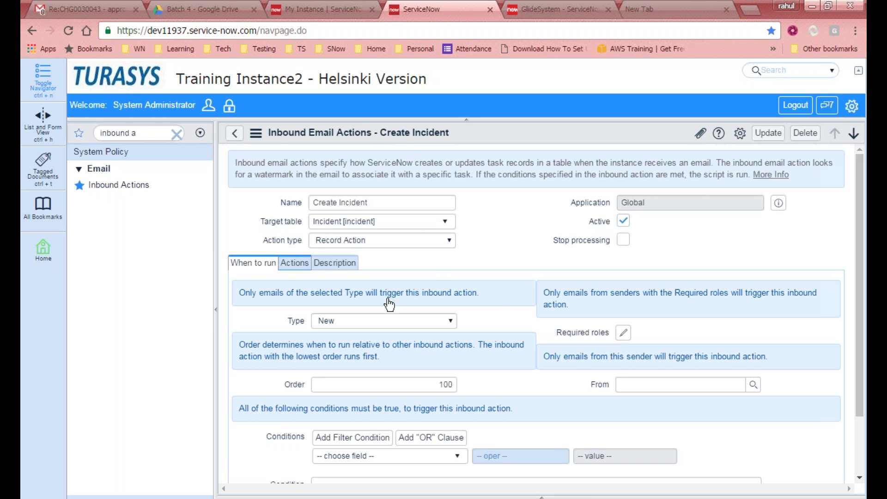
# Step: Open the Actions settings of the Create Incident inbound action and review its field actions and script
pyautogui.click(285, 271)
pyautogui.scroll(-1, 536, 315)
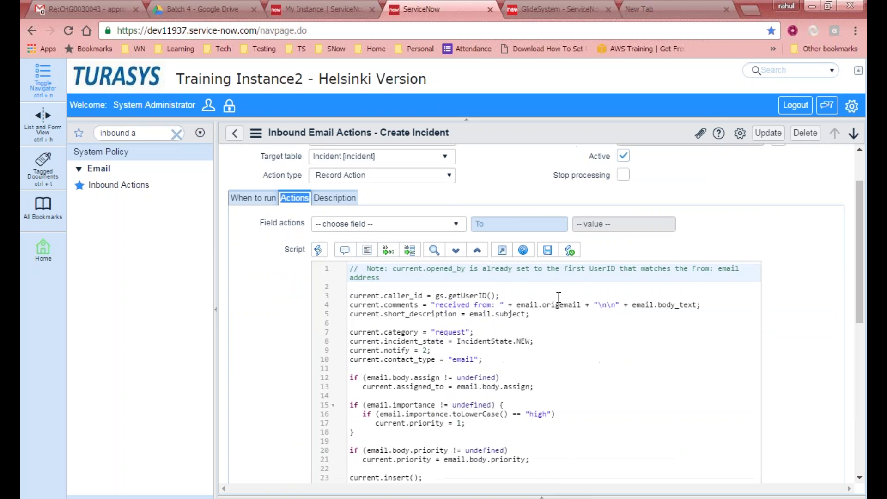
pyautogui.scroll(-2, 860, 250)
pyautogui.scroll(2, 860, 245)
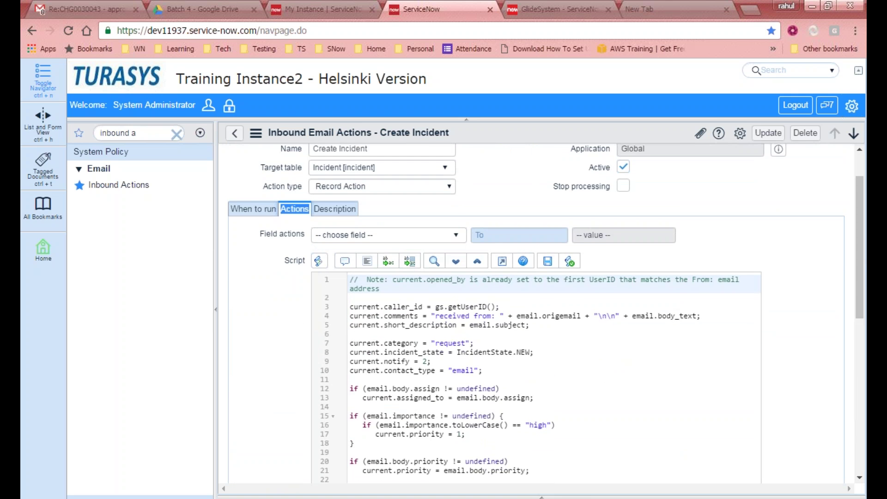
# Step: Add a field action setting Active to true, and inspect its available values
pyautogui.click(361, 235)
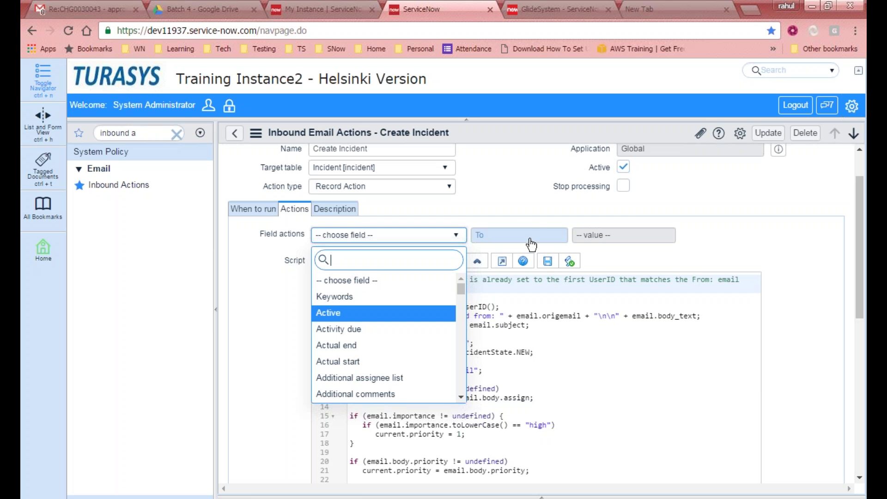
pyautogui.click(589, 237)
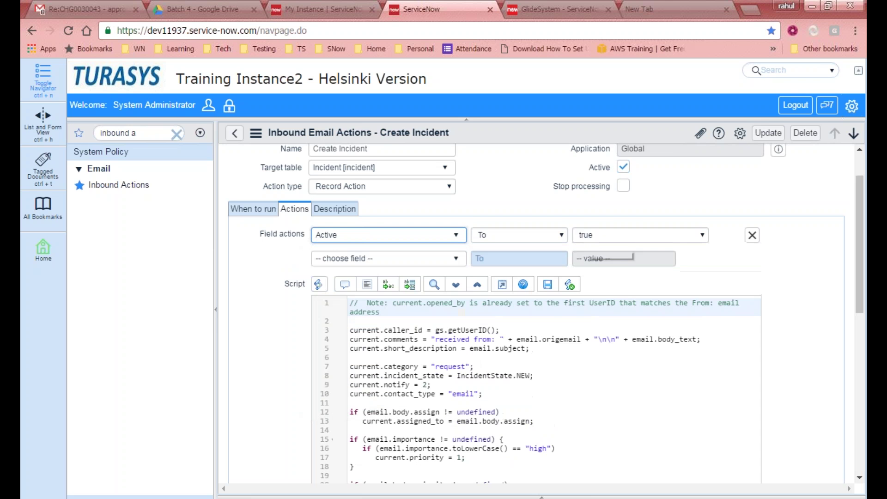
pyautogui.click(620, 236)
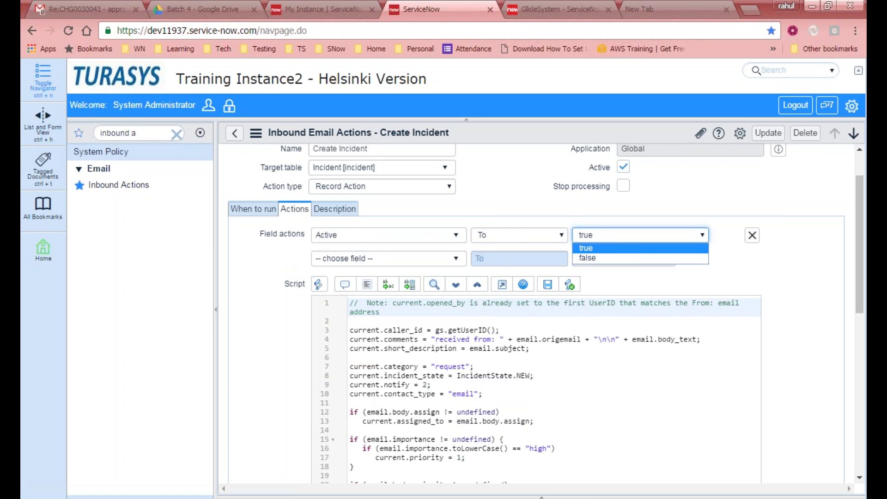
pyautogui.click(521, 231)
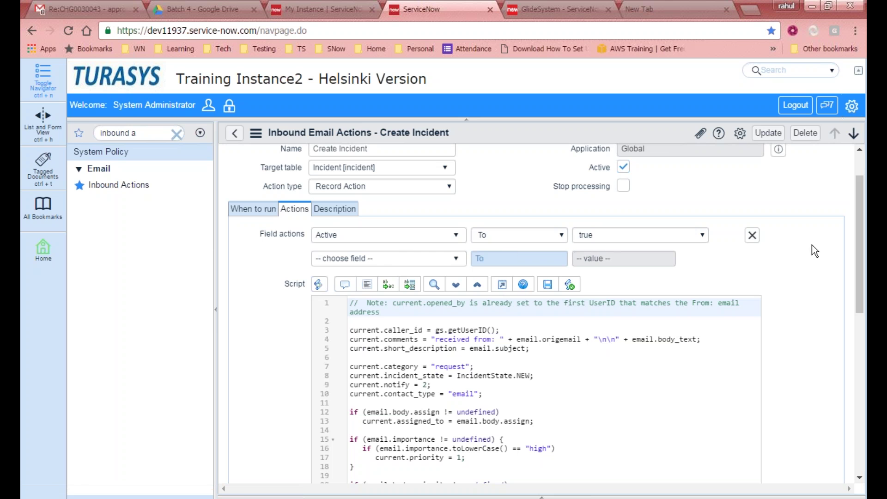
# Step: Highlight the Create Incident script from the opening lines down to current.insert() and review it
pyautogui.scroll(-3, 856, 246)
pyautogui.scroll(2, 623, 272)
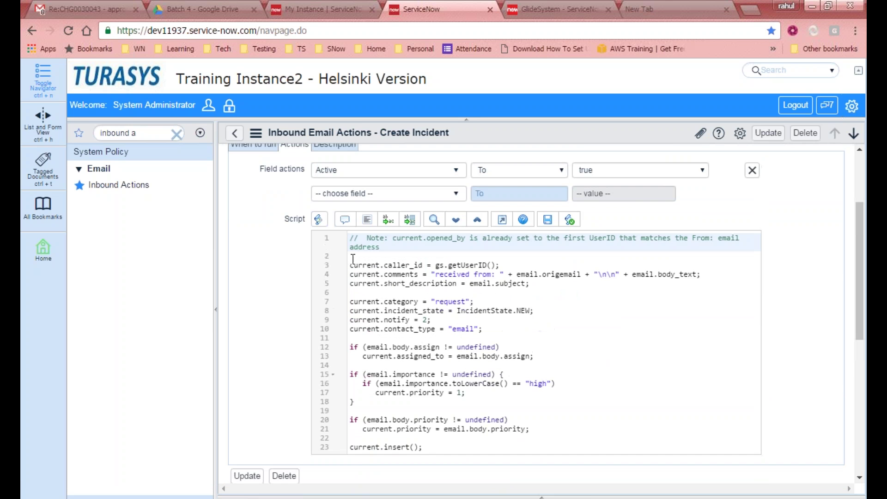
pyautogui.moveTo(347, 248); pyautogui.dragTo(466, 453)
pyautogui.click(579, 386)
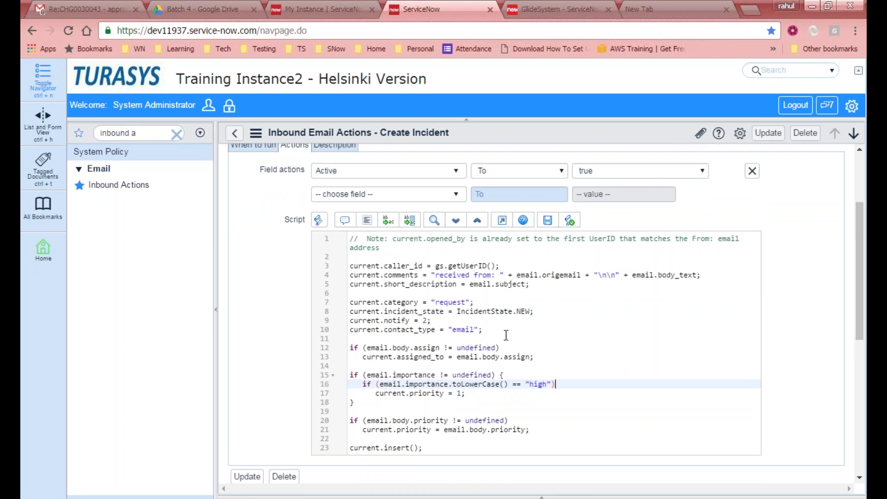
pyautogui.scroll(2, 330, 309)
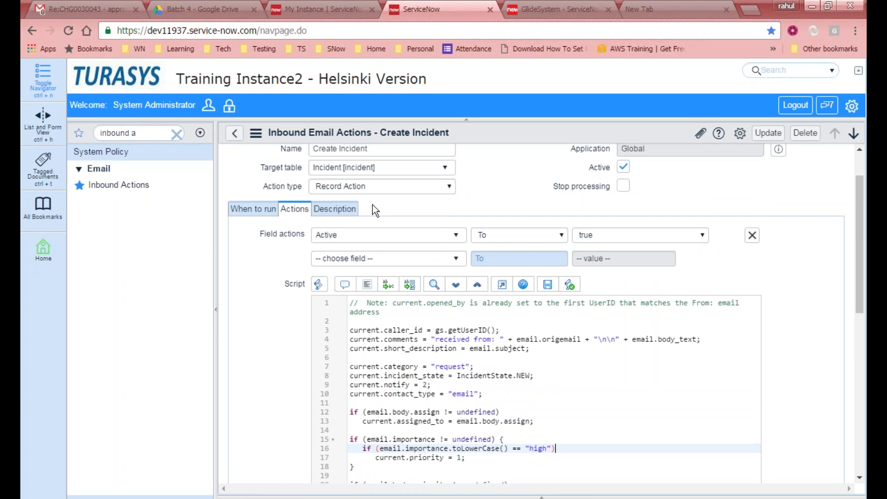
# Step: Highlight gs.getUserID() in the script line that assigns current.caller_id, and review that assignment
pyautogui.scroll(1, 430, 356)
pyautogui.scroll(-2, 370, 365)
pyautogui.click(360, 319)
pyautogui.doubleClick(405, 319)
pyautogui.moveTo(433, 319); pyautogui.dragTo(507, 315)
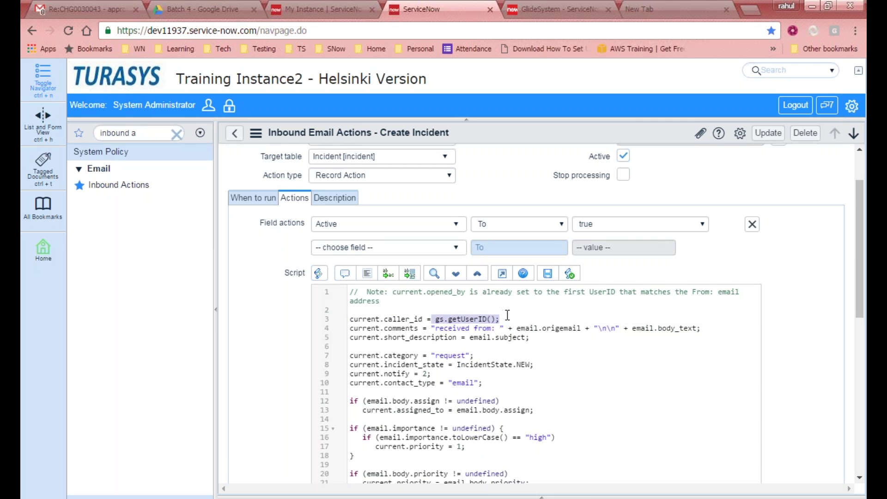
pyautogui.scroll(-2, 497, 345)
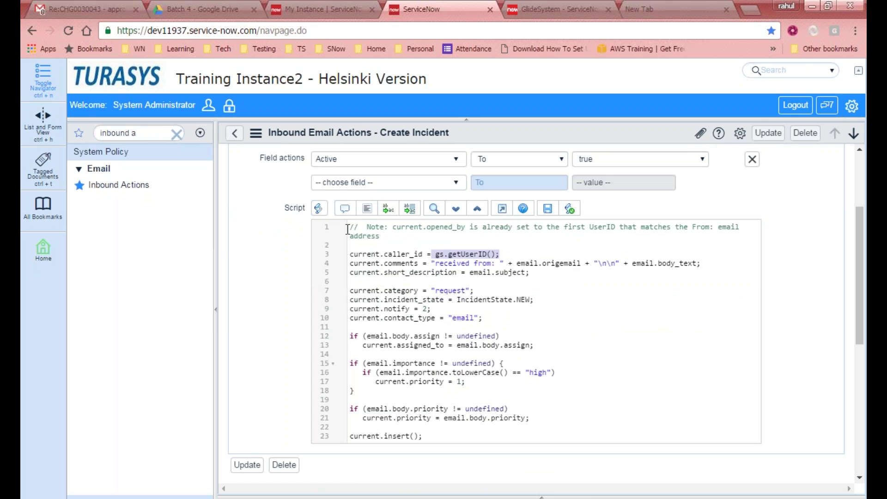
pyautogui.click(394, 253)
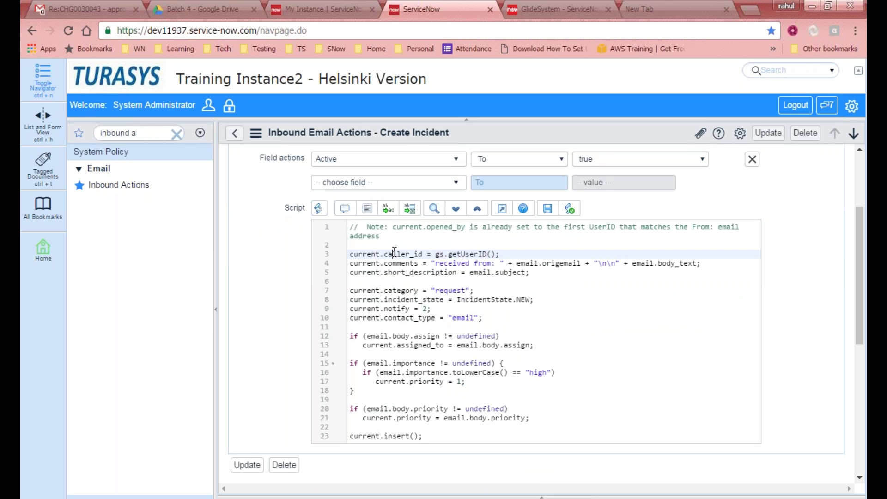
# Step: Highlight the comments and short_description fields in the script's assignment lines
pyautogui.doubleClick(401, 263)
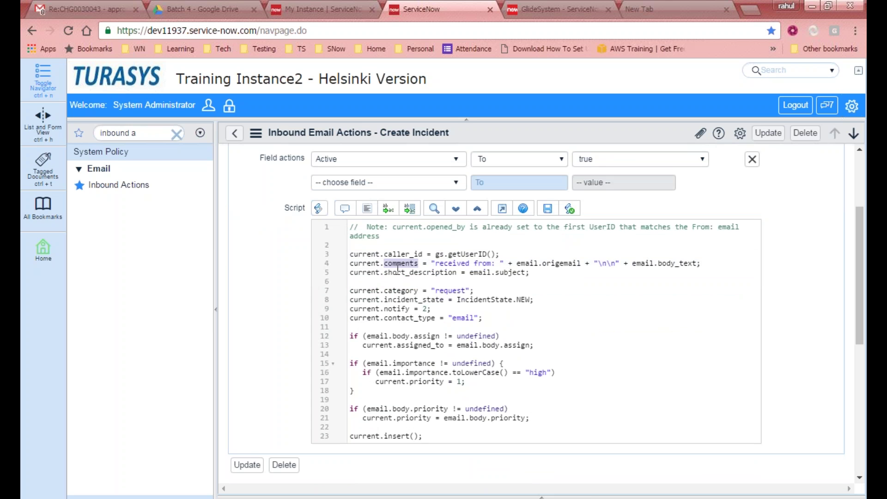
pyautogui.doubleClick(398, 272)
pyautogui.click(471, 283)
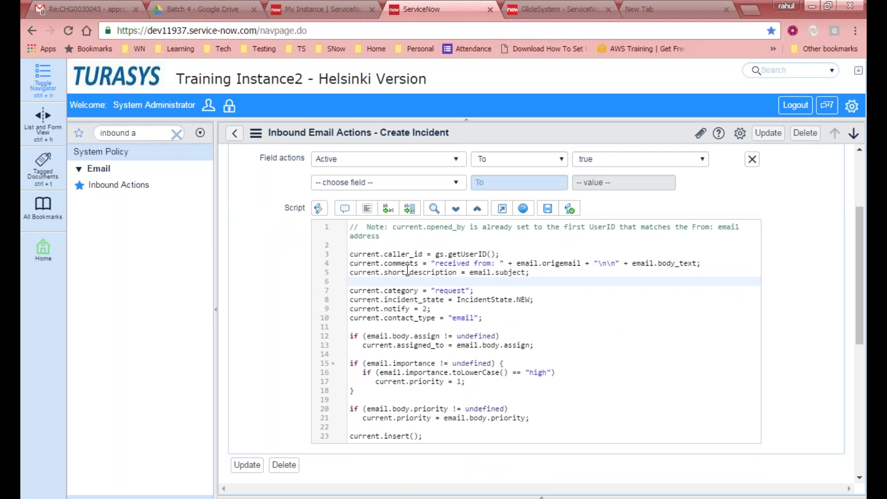
# Step: Highlight the parts of the current.comments assignment, including "received from: " and email.origemail, and the expression through email.body_text
pyautogui.doubleClick(390, 263)
pyautogui.moveTo(437, 264); pyautogui.dragTo(501, 263)
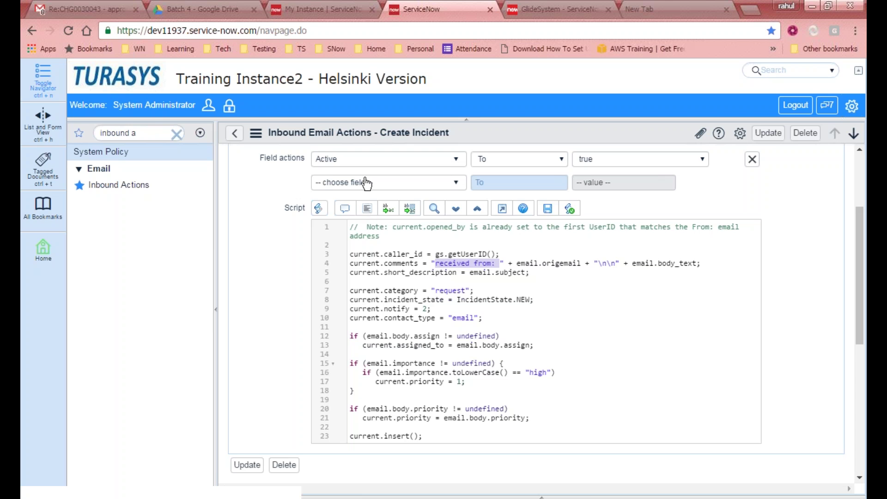
pyautogui.moveTo(516, 264); pyautogui.dragTo(586, 263)
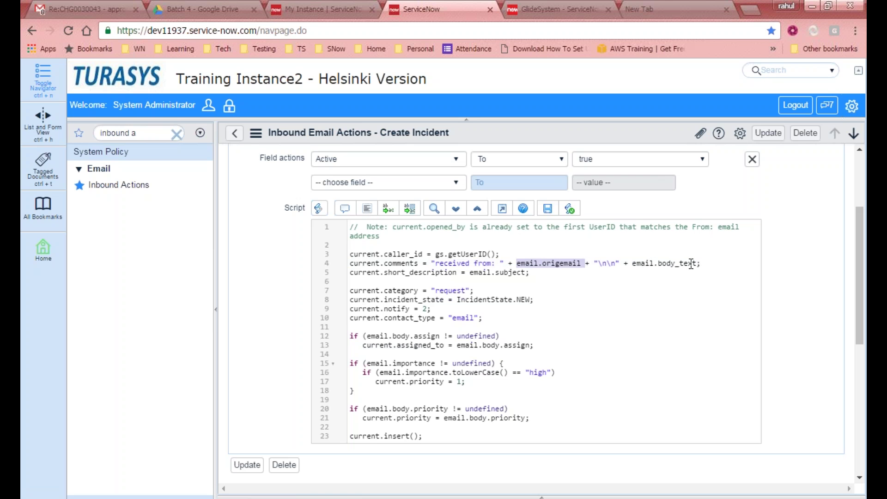
pyautogui.doubleClick(395, 264)
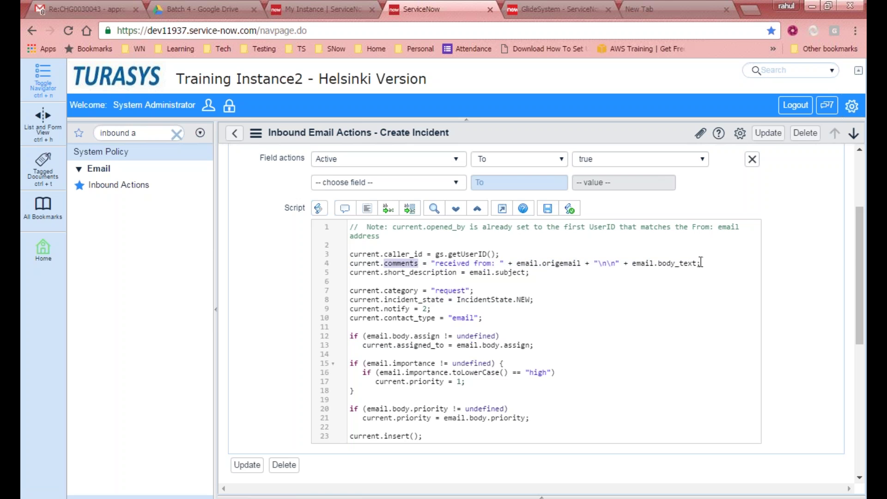
pyautogui.scroll(3, 600, 262)
pyautogui.scroll(-3, 584, 301)
pyautogui.moveTo(704, 263); pyautogui.dragTo(412, 264)
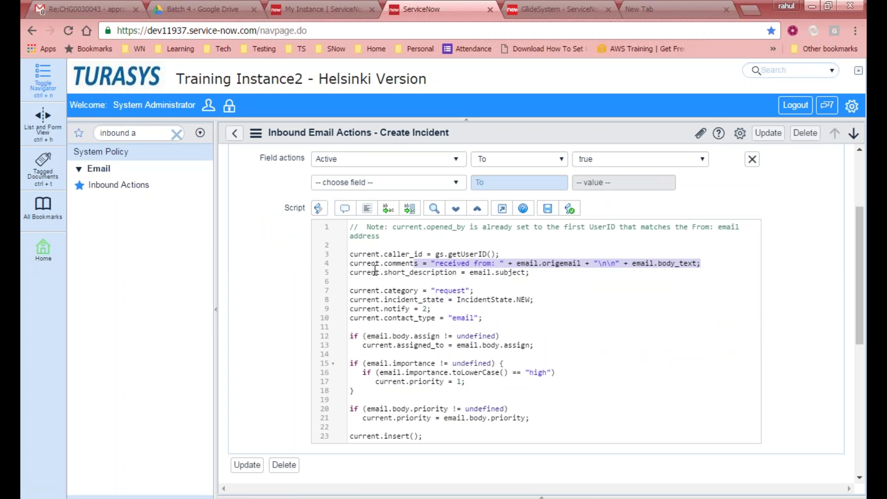
# Step: Return to the Inbound Email Actions list, leaving the Create Incident record without saving changes
pyautogui.scroll(3, 375, 269)
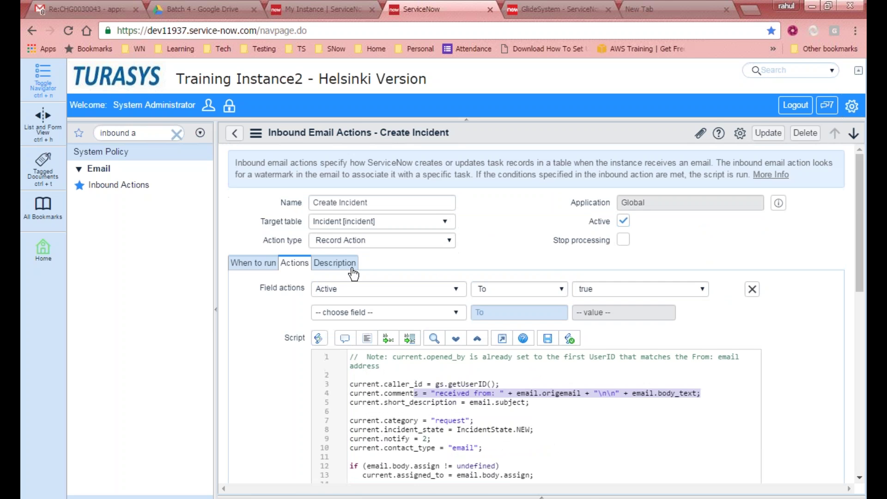
pyautogui.click(235, 134)
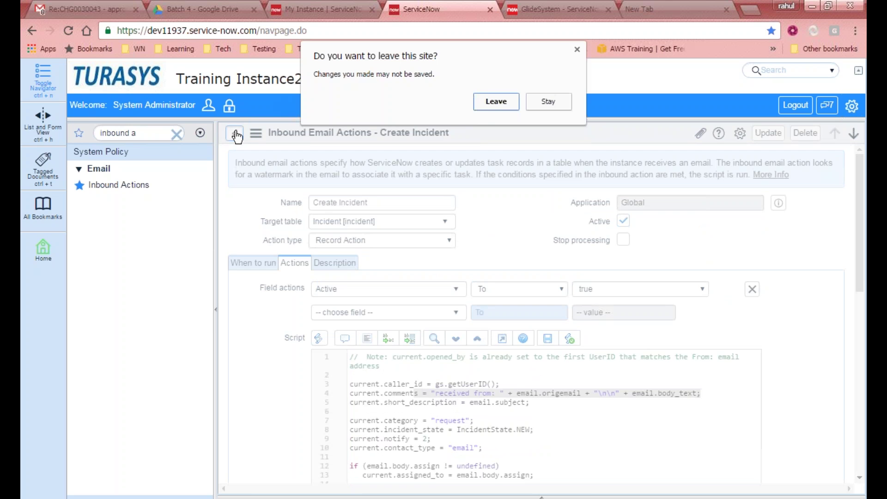
pyautogui.click(492, 105)
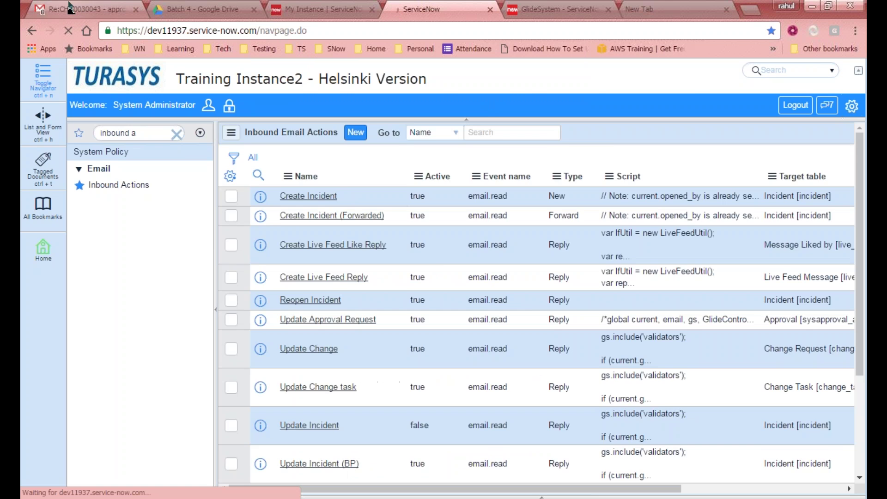
# Step: Revisit the Gmail approval reply and return to ServiceNow's Inbound Email Actions list
pyautogui.click(69, 6)
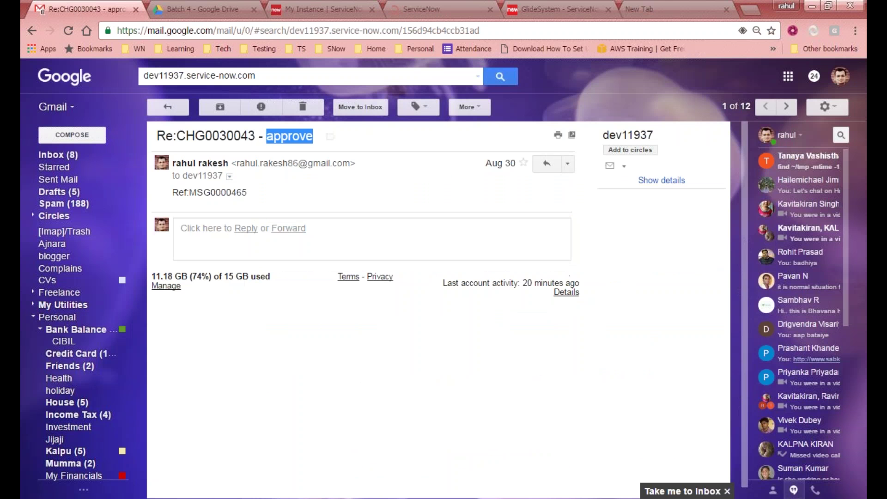
pyautogui.click(149, 130)
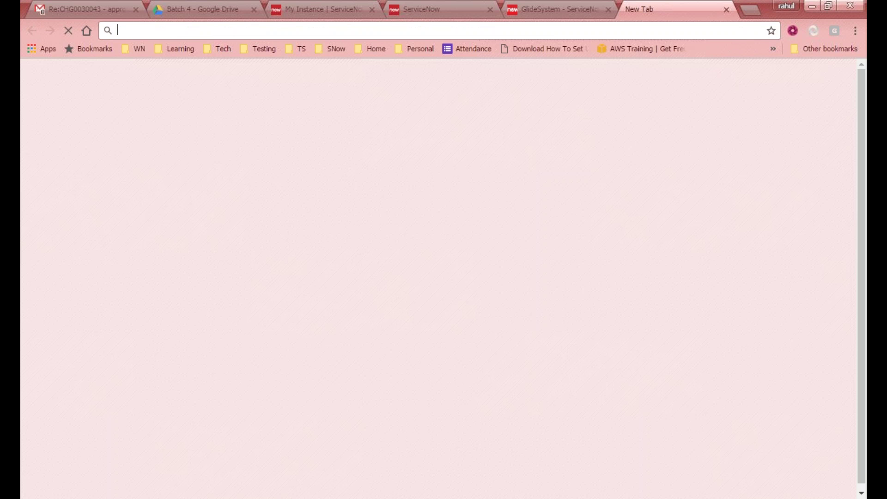
pyautogui.hotkey('ctrl', 'shift', 'Tab')
pyautogui.hotkey('ctrl', 'shift', 'Tab')
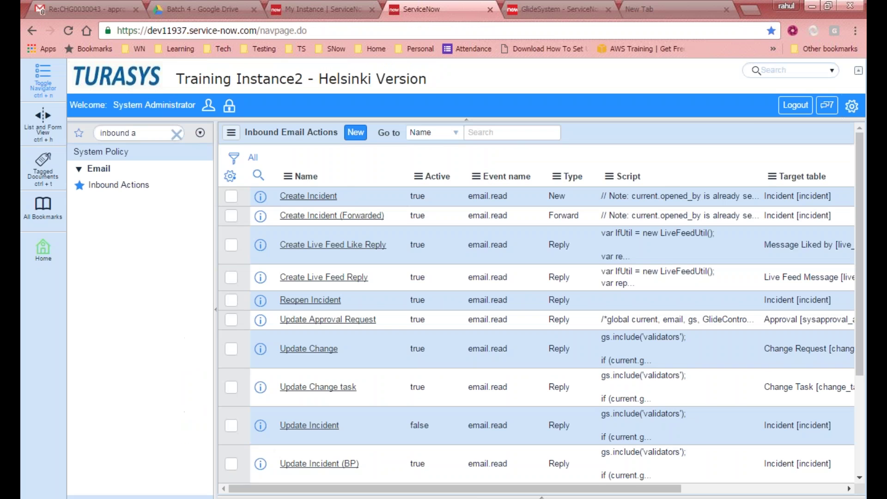
# Step: Filter the navigator by "system properties" and open Email Properties
pyautogui.click(138, 133)
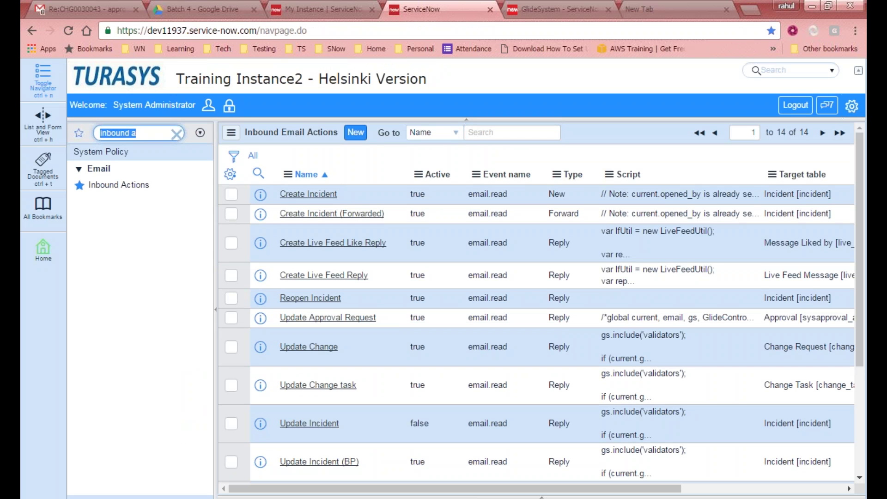
pyautogui.write('system proper')
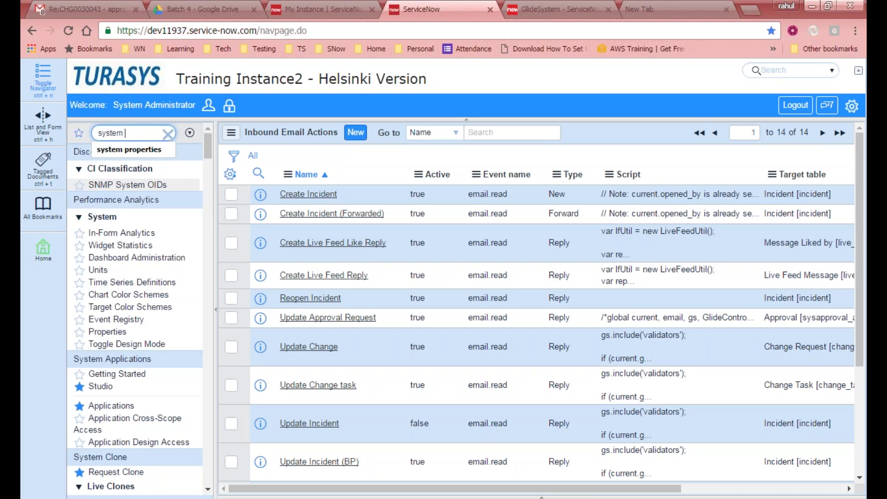
pyautogui.click(165, 146)
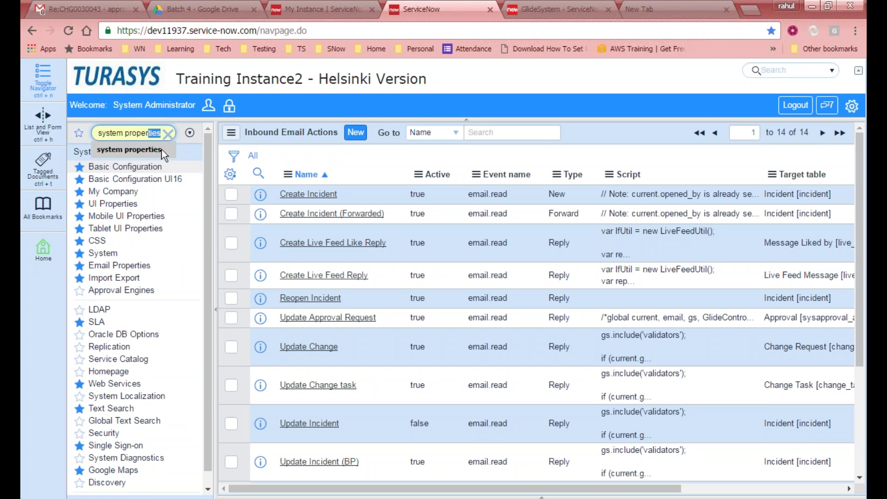
pyautogui.click(148, 266)
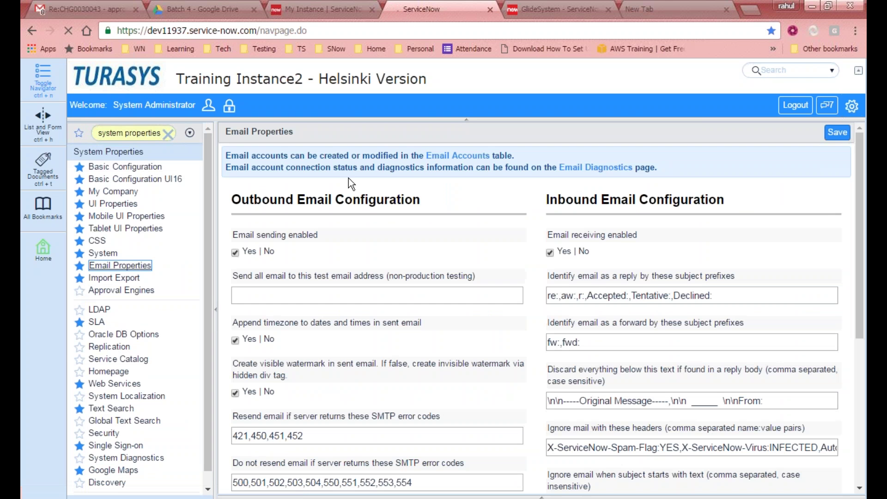
# Step: Examine the Outbound and Inbound Email Configuration sections of Email Properties from beginning to end
pyautogui.moveTo(866, 214); pyautogui.dragTo(866, 243)
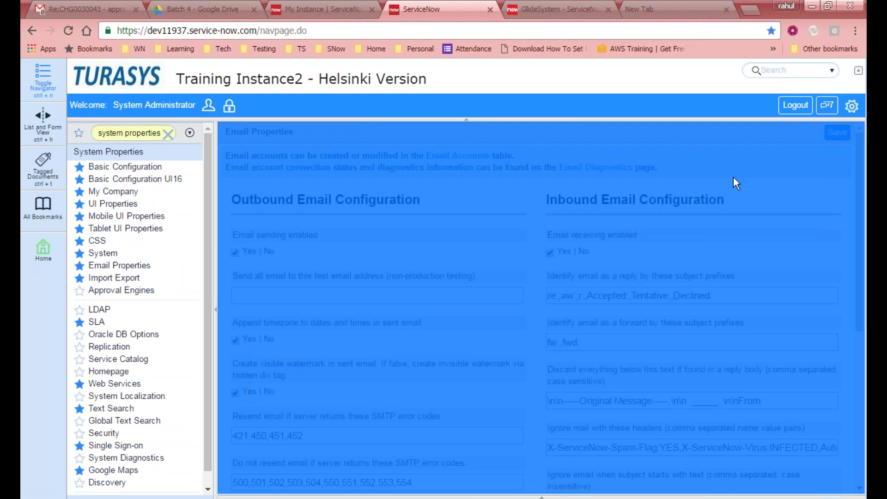
pyautogui.click(833, 176)
pyautogui.moveTo(861, 166)
pyautogui.mouseDown()
pyautogui.moveTo(862, 214)
pyautogui.moveTo(864, 164)
pyautogui.mouseUp()
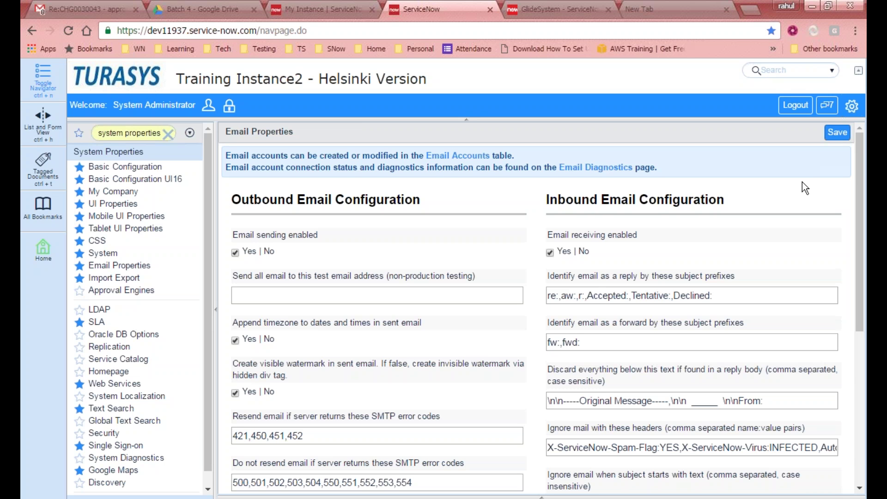
pyautogui.scroll(-6, 791, 195)
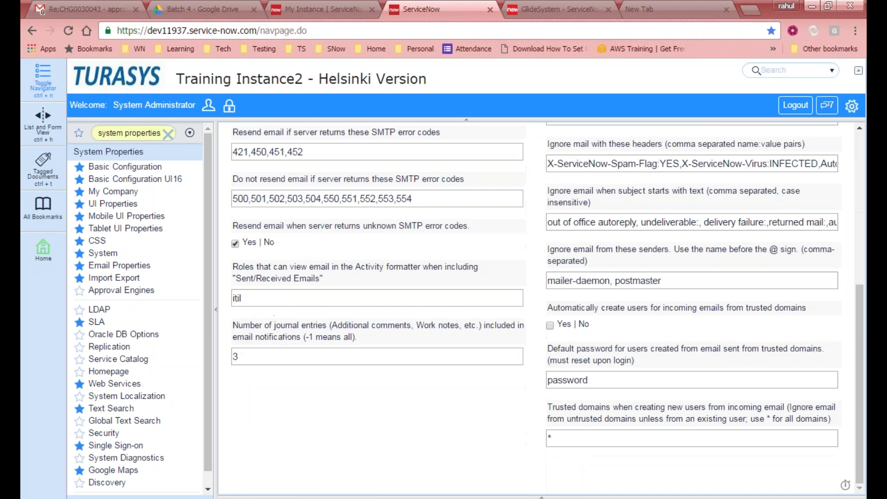
pyautogui.scroll(6, 783, 191)
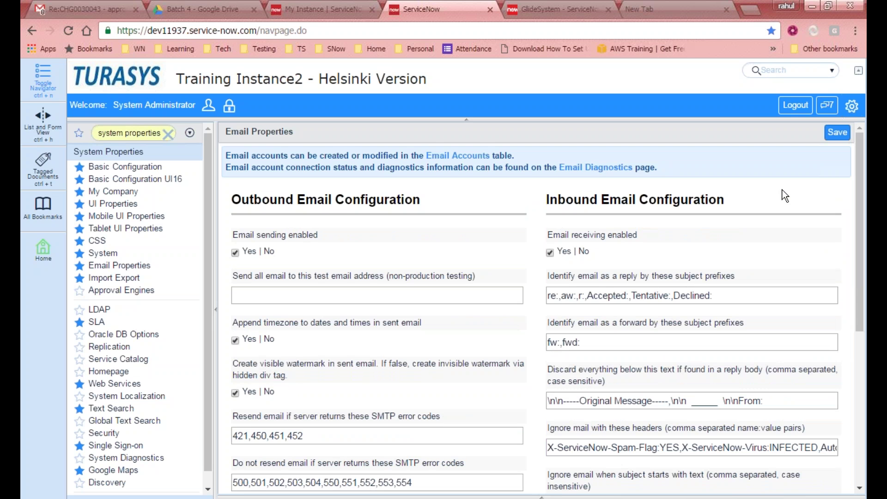
# Step: Review the inbound ignore rules and highlight "out of office autoreply" in the property for ignored subject beginnings
pyautogui.scroll(-1, 785, 195)
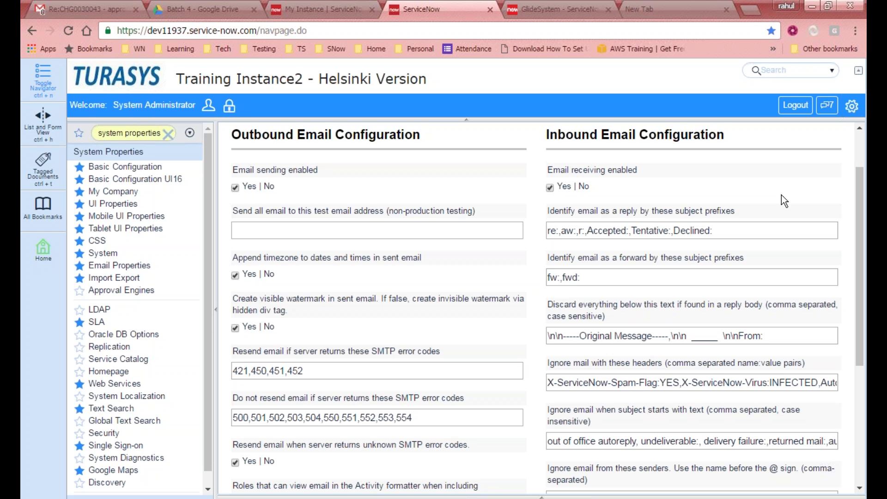
pyautogui.scroll(-1, 781, 195)
pyautogui.scroll(-1, 781, 196)
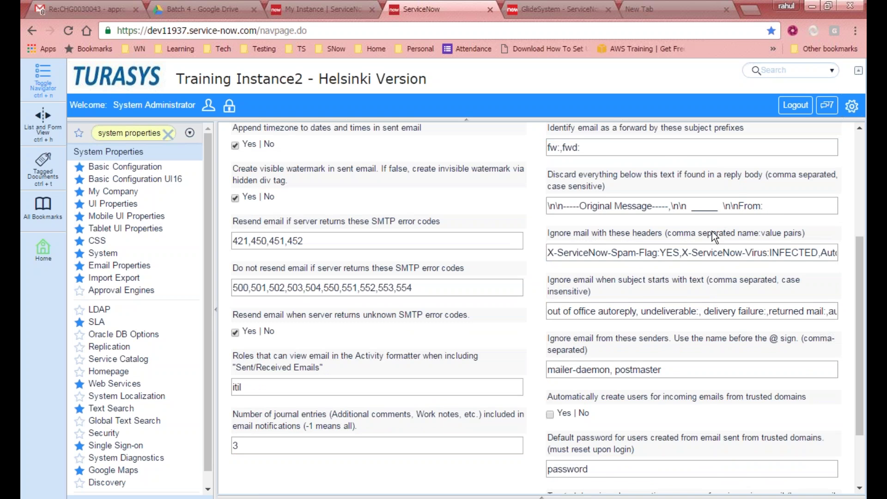
pyautogui.moveTo(636, 311); pyautogui.dragTo(532, 315)
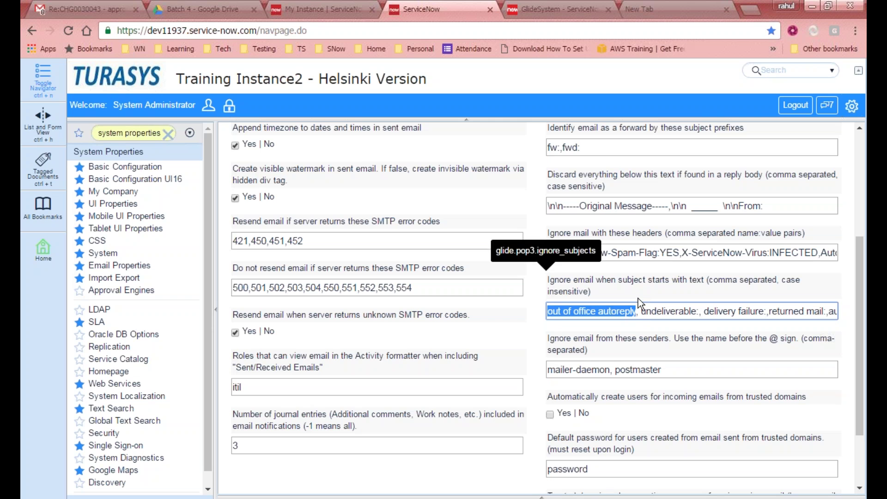
# Step: Highlight "out of office autoreply", "undeliverable" and "returned mail" among the ignored subject beginnings, and look over the email configuration sections again
pyautogui.moveTo(628, 319); pyautogui.dragTo(638, 314)
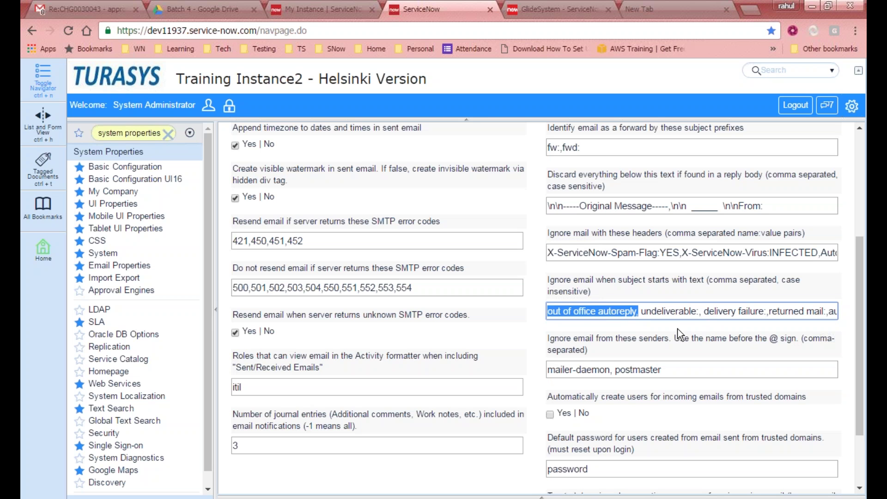
pyautogui.doubleClick(668, 311)
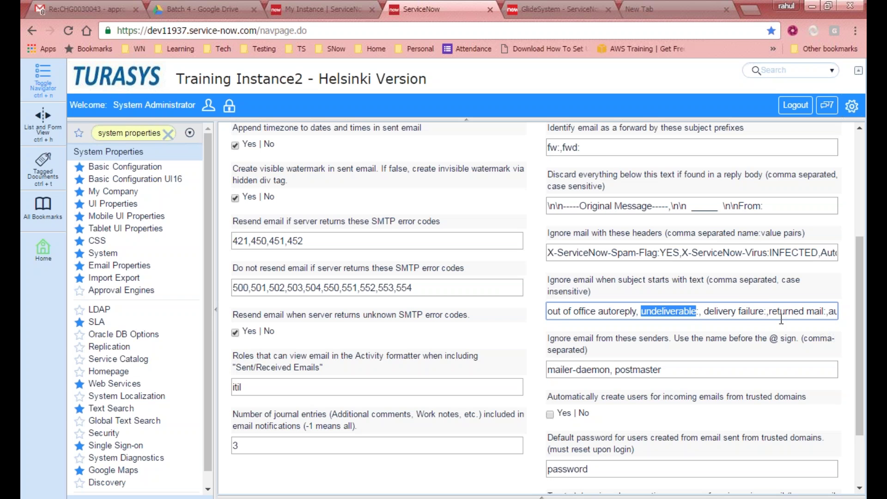
pyautogui.click(768, 312)
pyautogui.moveTo(768, 311); pyautogui.dragTo(826, 312)
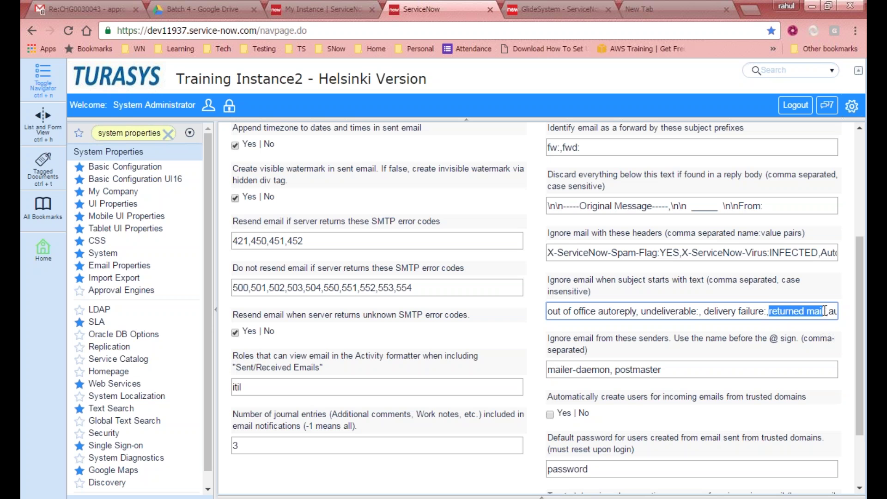
pyautogui.click(729, 312)
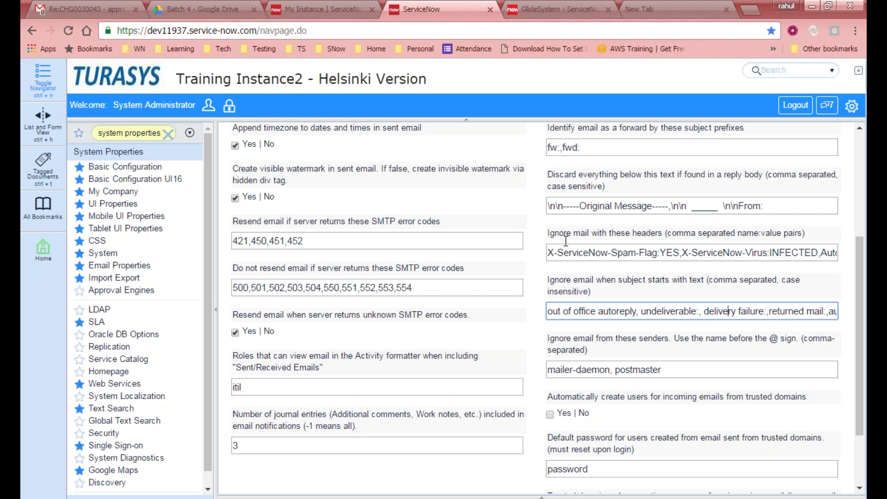
pyautogui.click(397, 24)
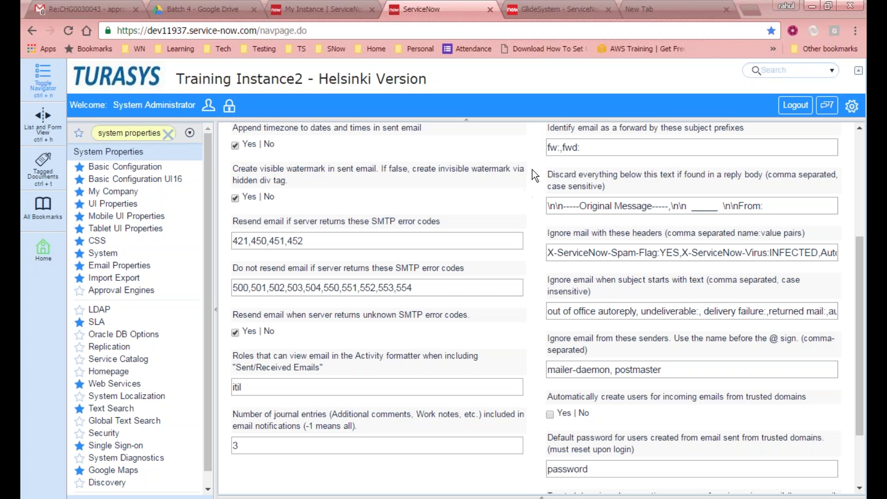
pyautogui.scroll(5, 536, 159)
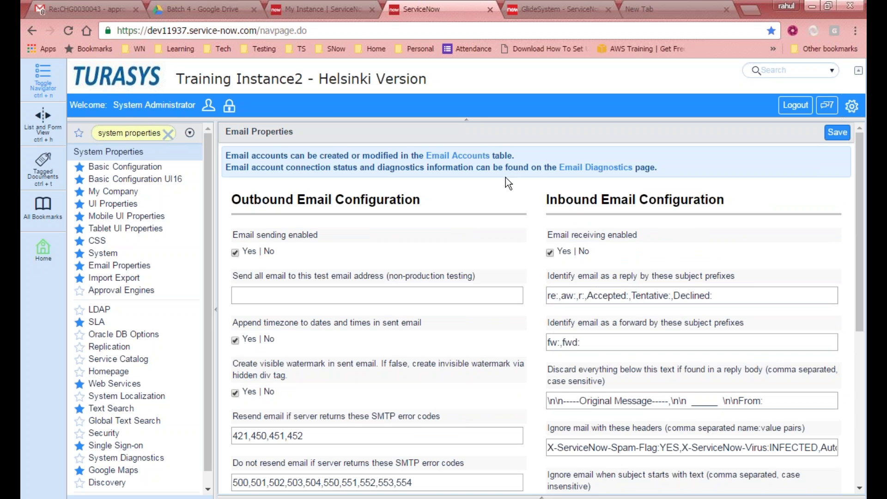
pyautogui.scroll(-4, 512, 205)
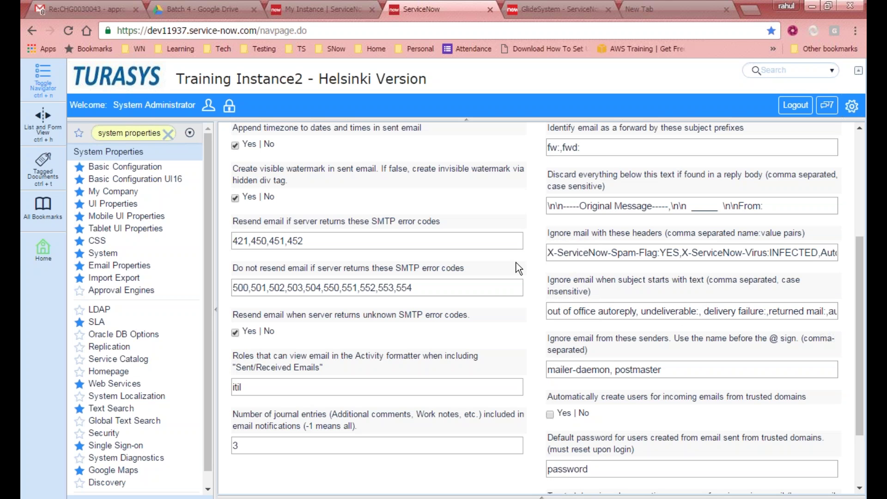
# Step: Filter the navigator by "inbou", open Inbound Actions, and open the Update Approval Request record
pyautogui.click(138, 132)
pyautogui.press('BackSpace')
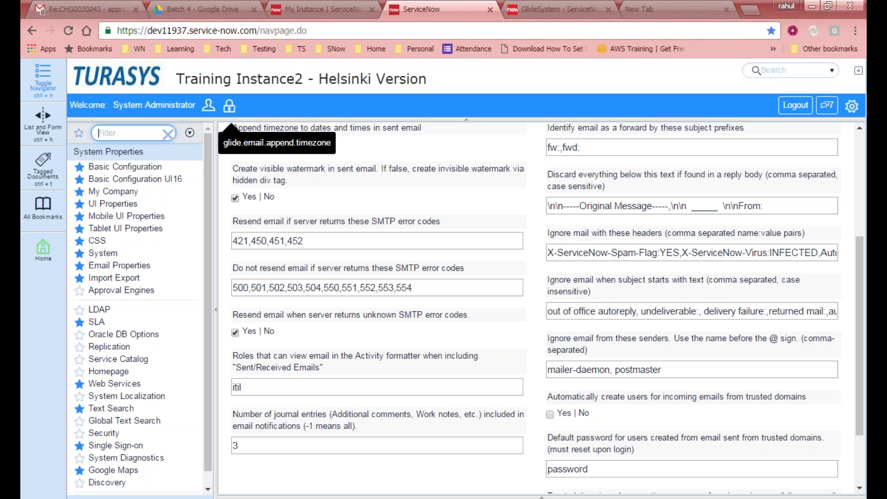
pyautogui.write('inbou')
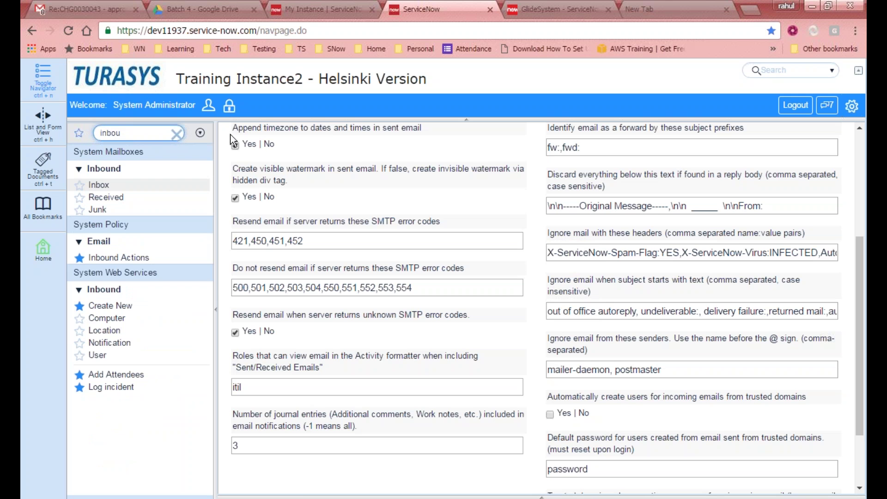
pyautogui.click(132, 260)
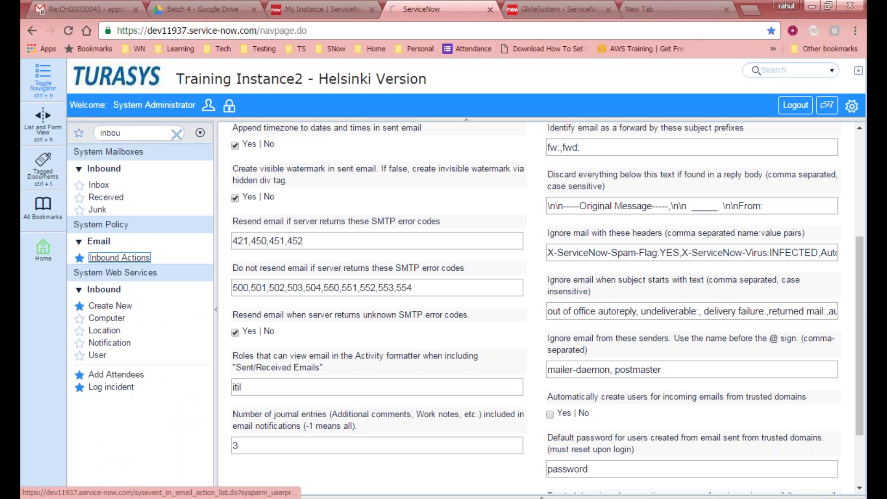
pyautogui.scroll(-2, 345, 306)
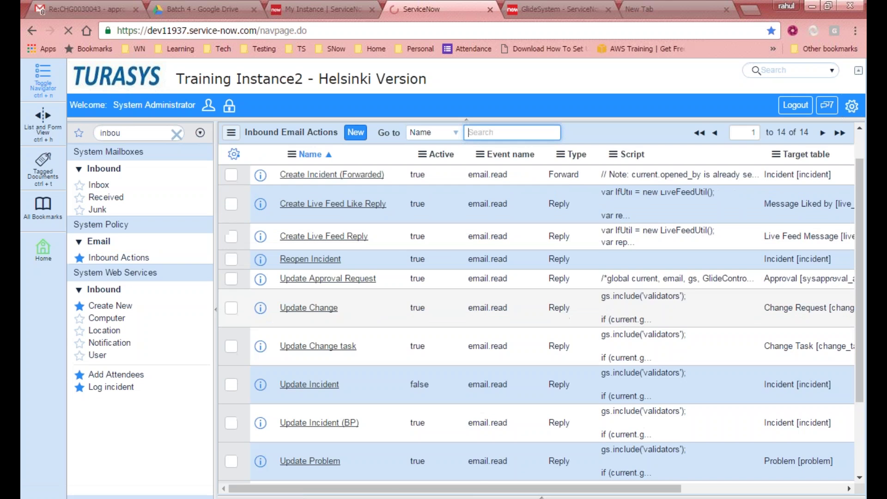
pyautogui.click(328, 252)
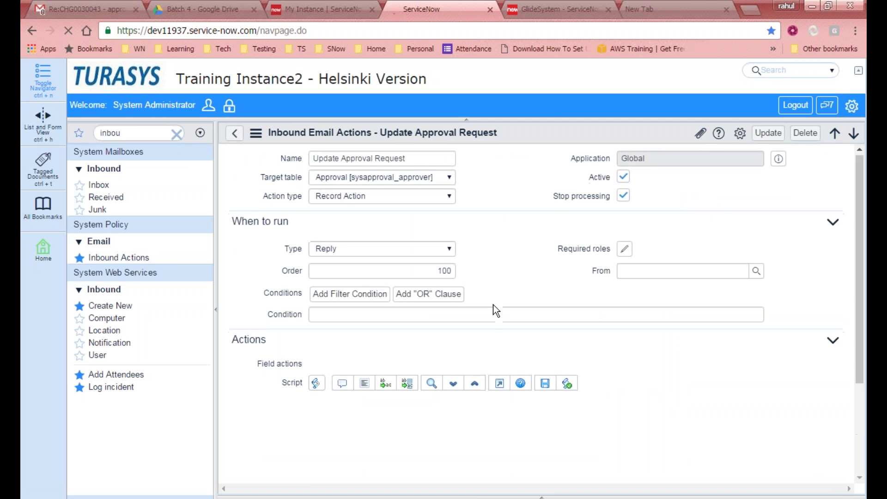
# Step: Review the Update Approval Request form and highlight validUser in the script's sender check
pyautogui.scroll(-3, 493, 309)
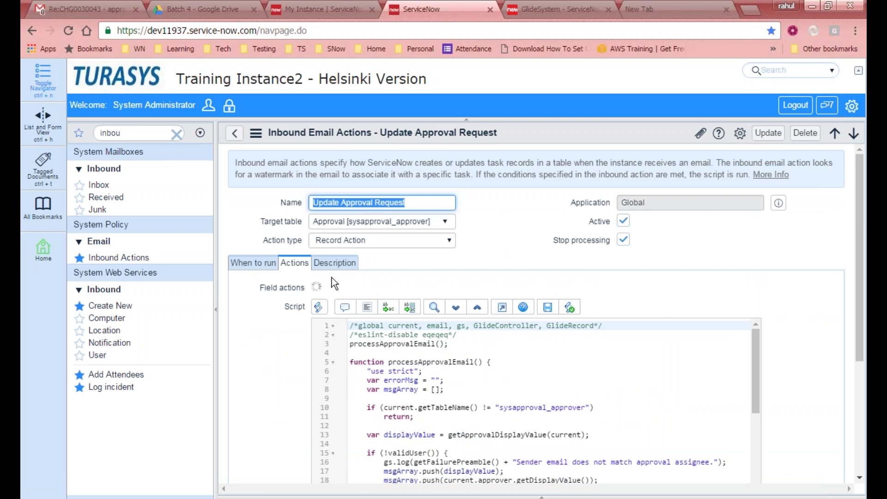
pyautogui.scroll(-1, 252, 263)
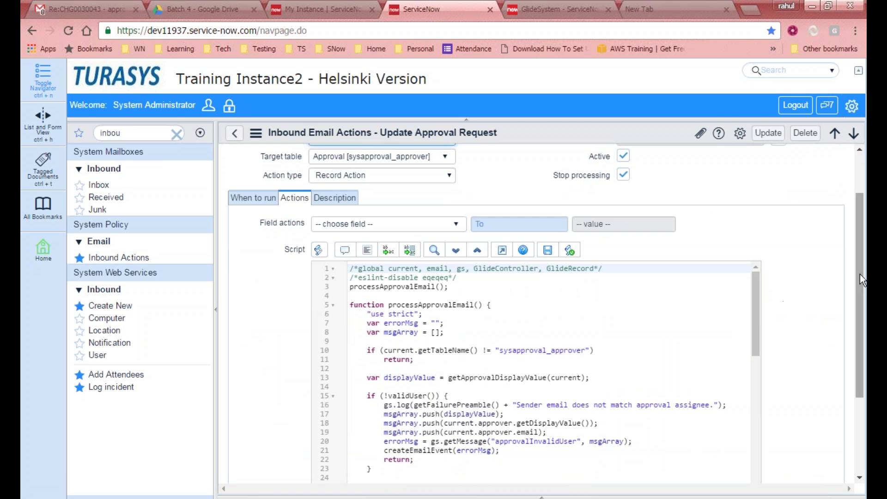
pyautogui.scroll(-2, 822, 277)
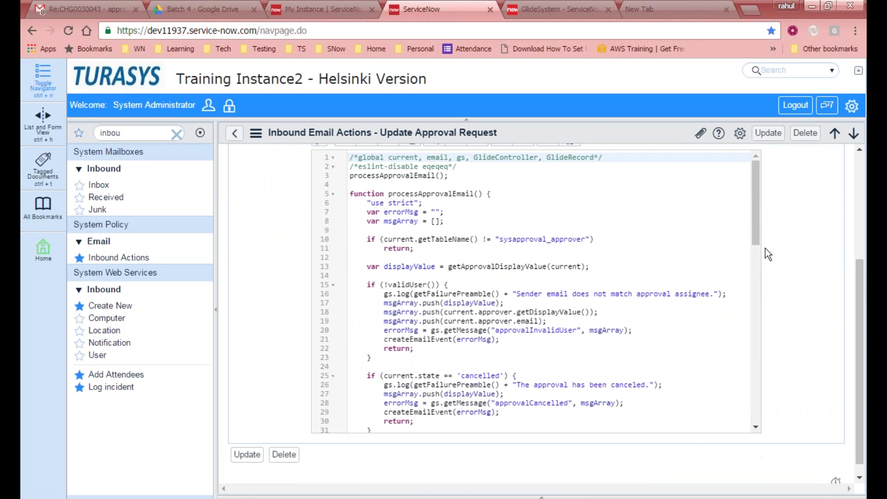
pyautogui.doubleClick(402, 285)
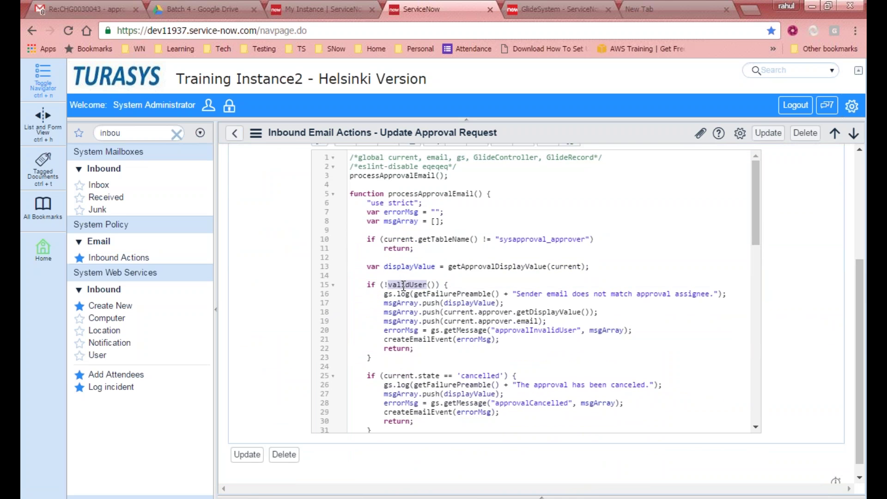
pyautogui.scroll(3, 426, 254)
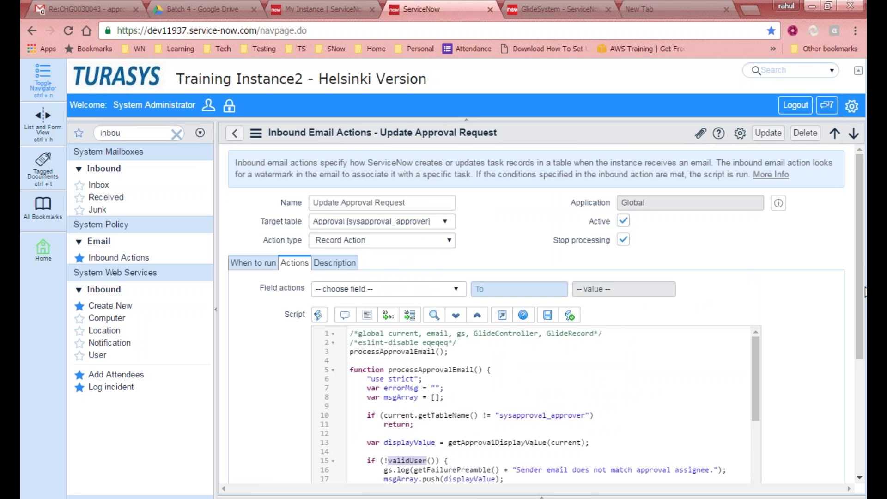
pyautogui.scroll(-2, 859, 329)
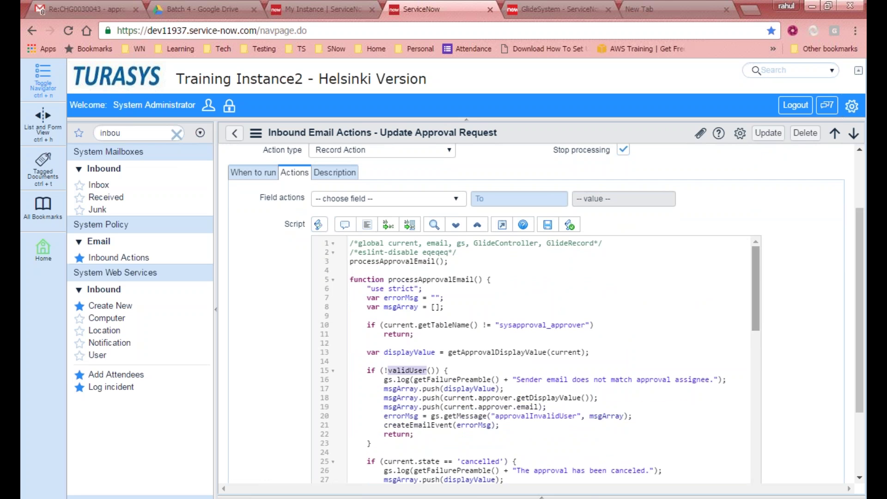
# Step: Highlight the parts of the script's email.body.state condition and the line assigning email.body.state to current.state
pyautogui.moveTo(755, 272); pyautogui.dragTo(762, 321)
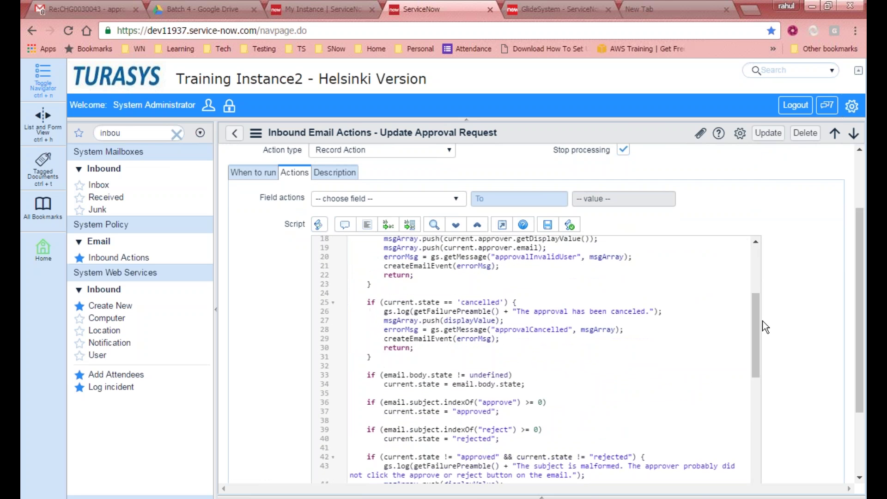
pyautogui.doubleClick(396, 376)
pyautogui.doubleClick(419, 375)
pyautogui.doubleClick(441, 375)
pyautogui.doubleClick(495, 374)
pyautogui.moveTo(385, 387); pyautogui.dragTo(532, 386)
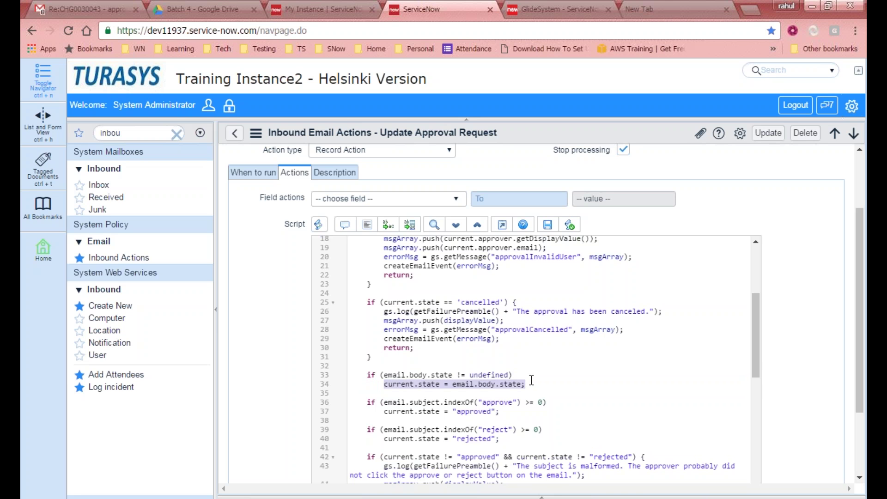
# Step: Examine the script's check for "approve" in the email subject and highlight the statement setting the state to "approved"
pyautogui.scroll(-3, 761, 329)
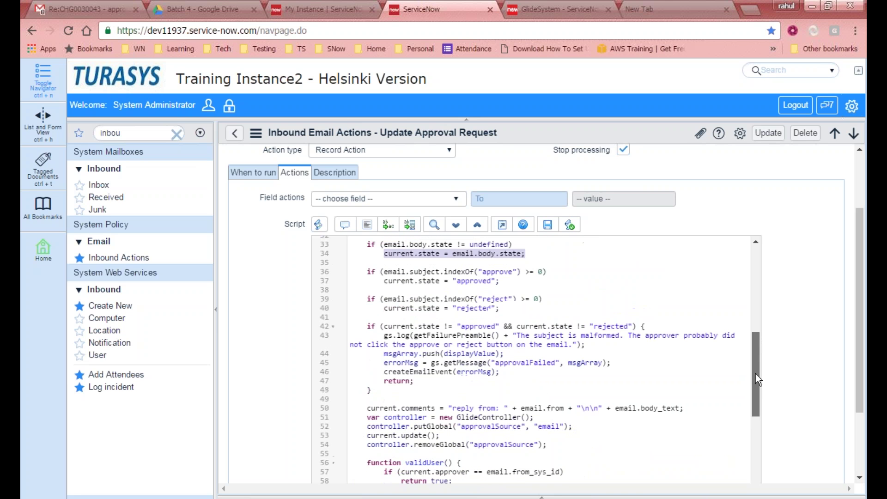
pyautogui.click(499, 272)
pyautogui.moveTo(392, 288); pyautogui.dragTo(483, 281)
# Step: Revisit the validUser() call in the script, highlight it, and review the script's opening lines
pyautogui.moveTo(758, 362); pyautogui.dragTo(757, 310)
pyautogui.scroll(2, 430, 312)
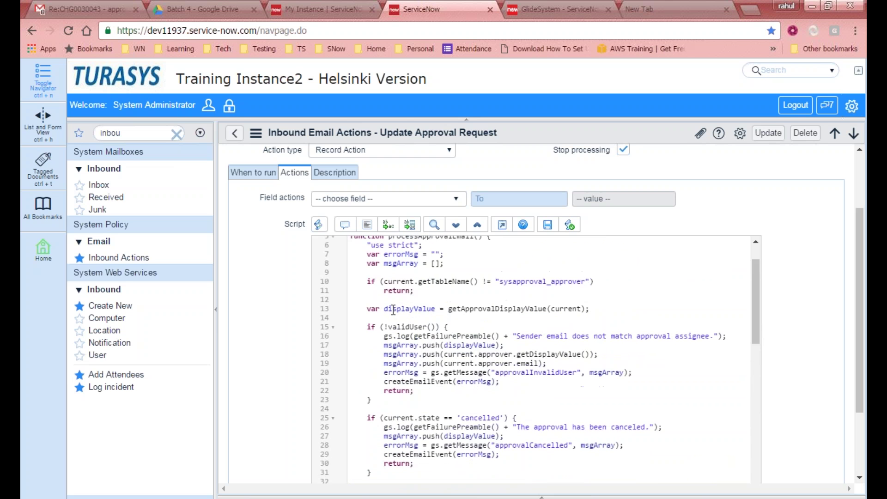
pyautogui.moveTo(388, 327); pyautogui.dragTo(436, 326)
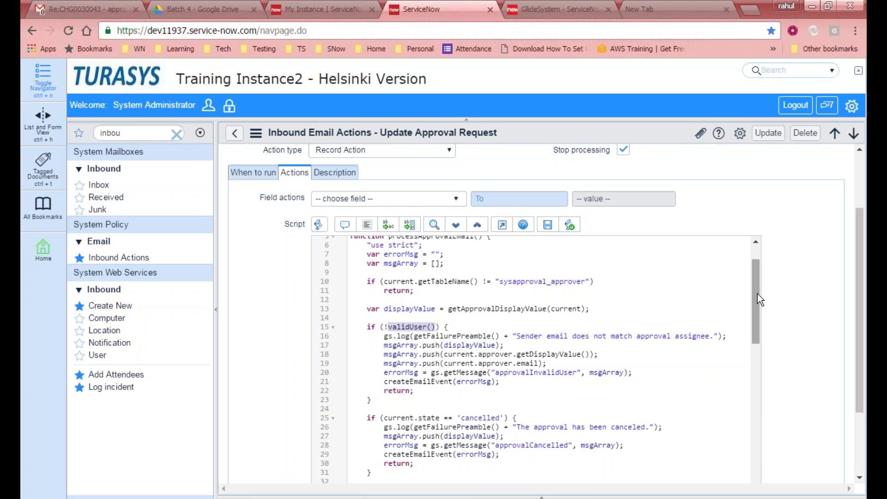
pyautogui.moveTo(756, 296); pyautogui.dragTo(756, 288)
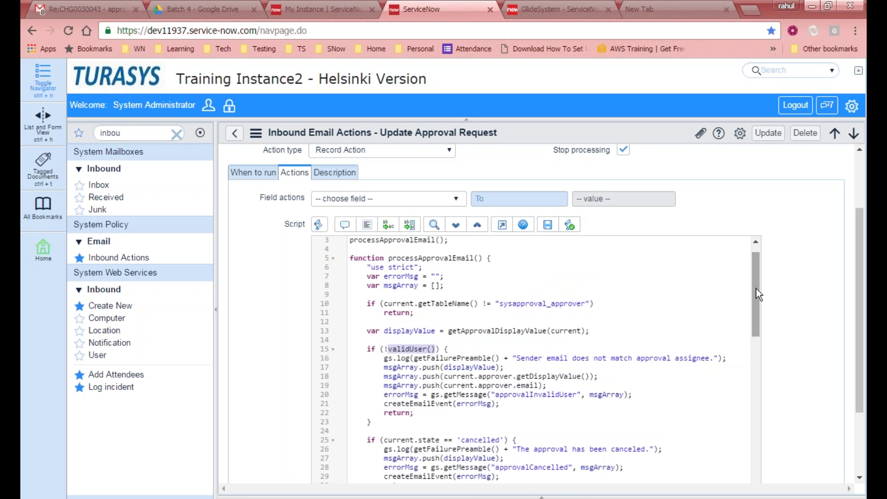
pyautogui.moveTo(752, 286); pyautogui.dragTo(755, 265)
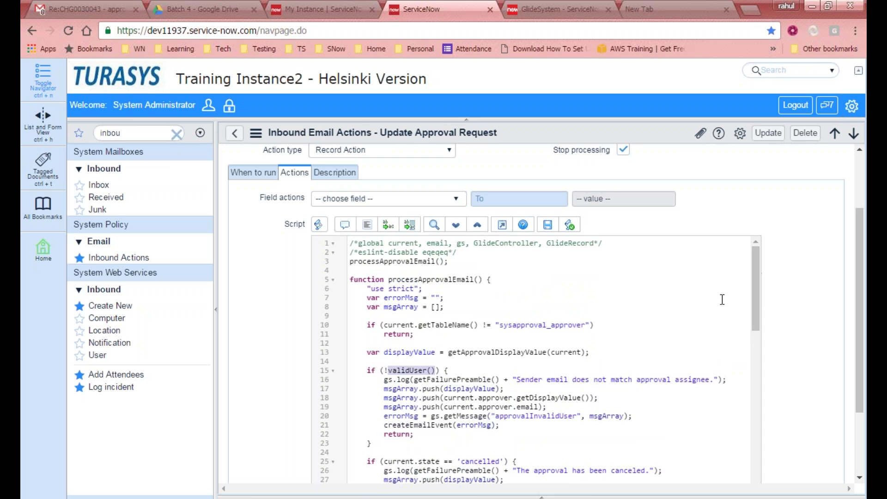
# Step: Read through the rest of the approval script down to its helper functions at the end
pyautogui.scroll(-2, 710, 307)
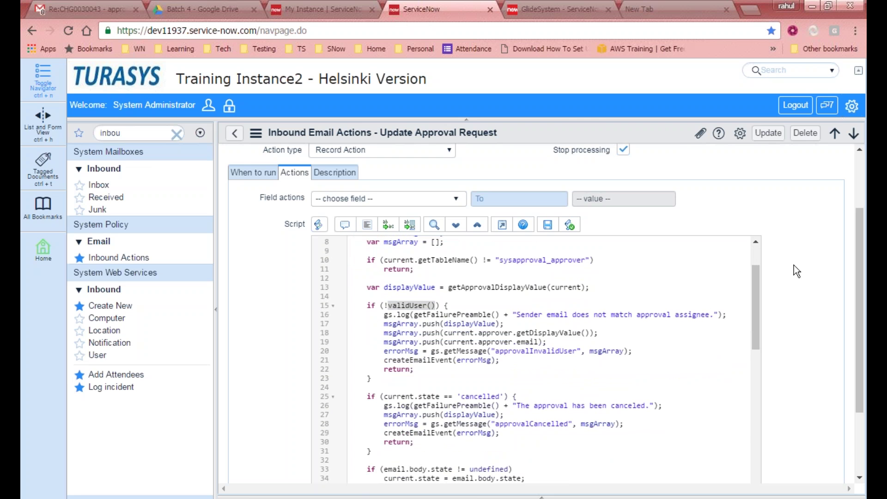
pyautogui.scroll(-2, 794, 265)
pyautogui.scroll(-1, 793, 265)
pyautogui.moveTo(752, 212); pyautogui.dragTo(738, 406)
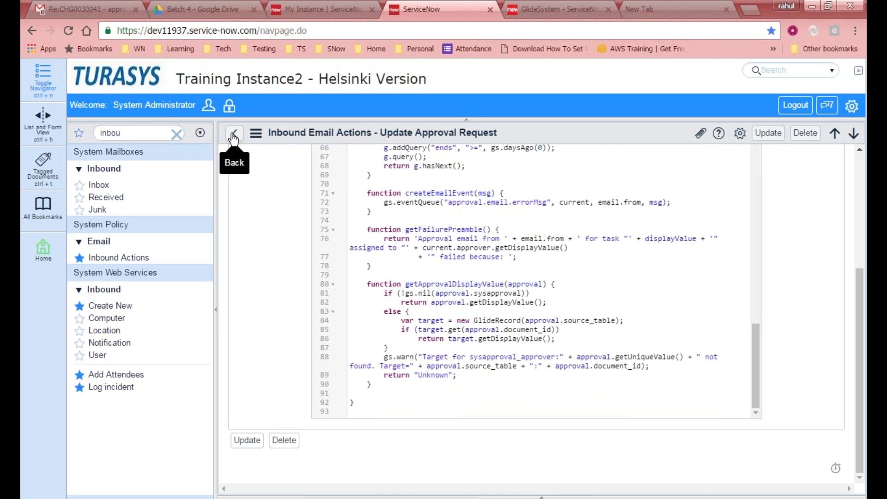
pyautogui.click(148, 133)
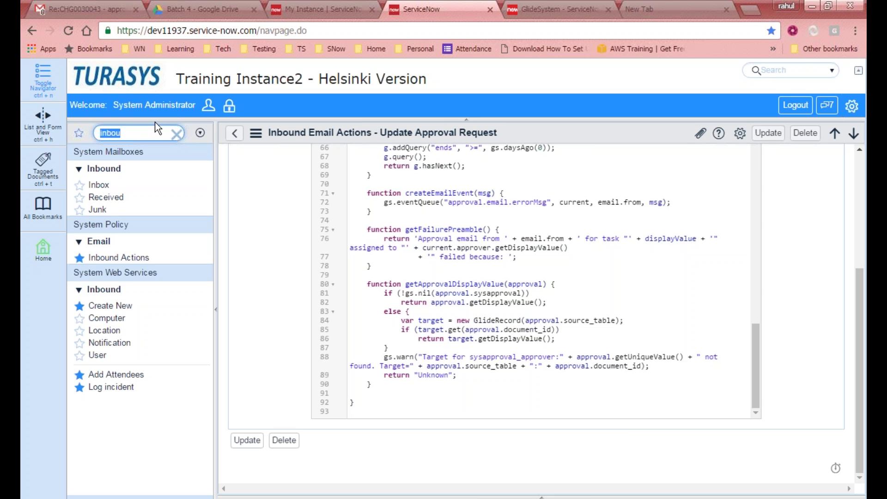
pyautogui.click(800, 318)
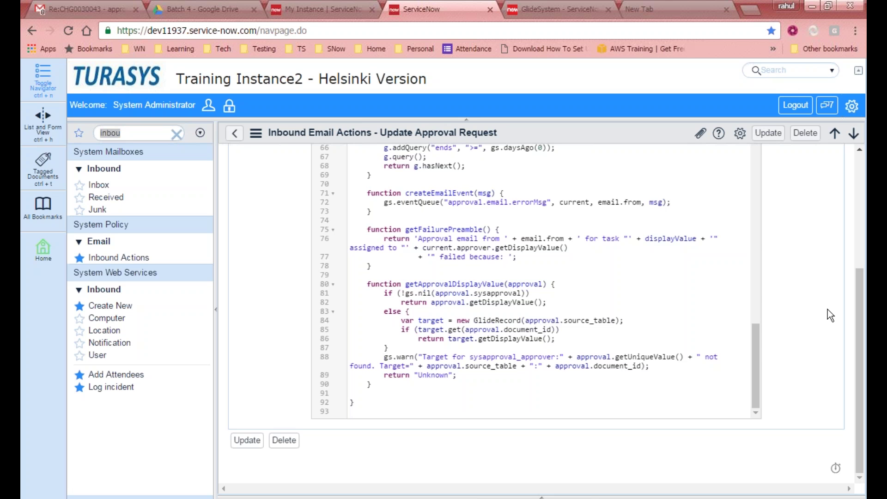
pyautogui.moveTo(855, 300); pyautogui.dragTo(863, 217)
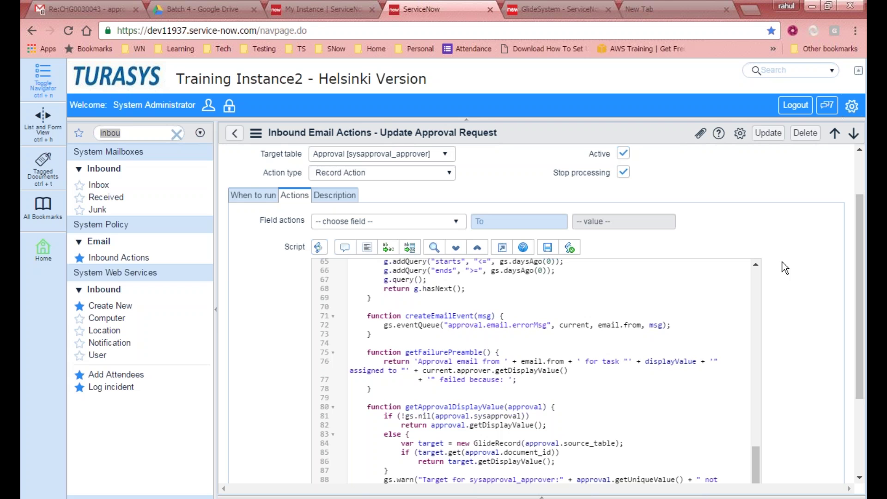
pyautogui.doubleClick(798, 249)
pyautogui.click(799, 264)
pyautogui.scroll(2, 861, 317)
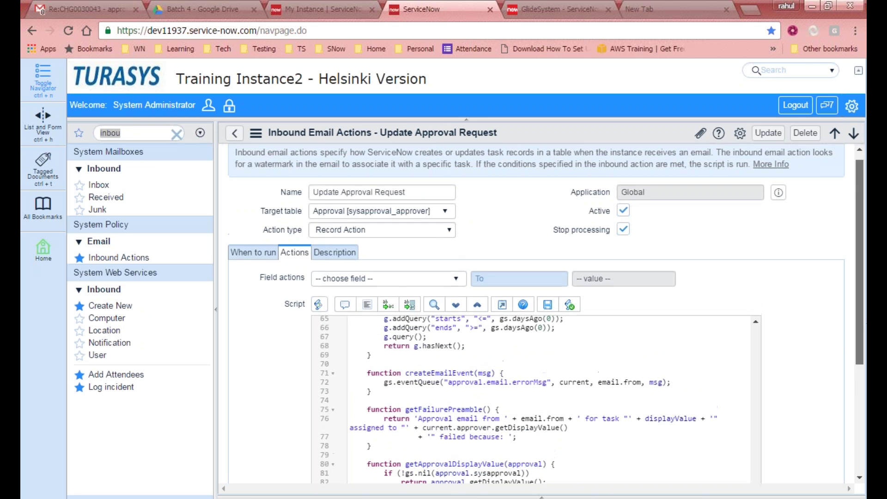
pyautogui.scroll(1, 860, 317)
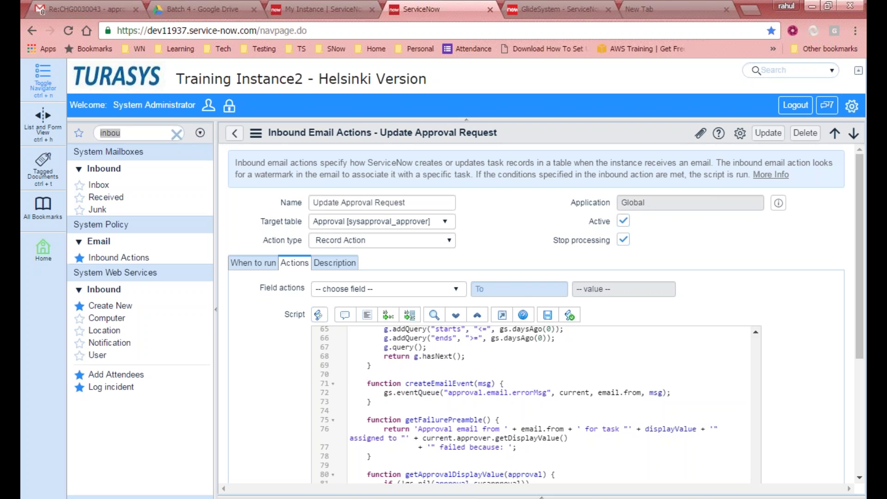
# Step: Look at the CHG0030043 approval reply in Gmail and return to the Update Approval Request record in ServiceNow
pyautogui.click(77, 10)
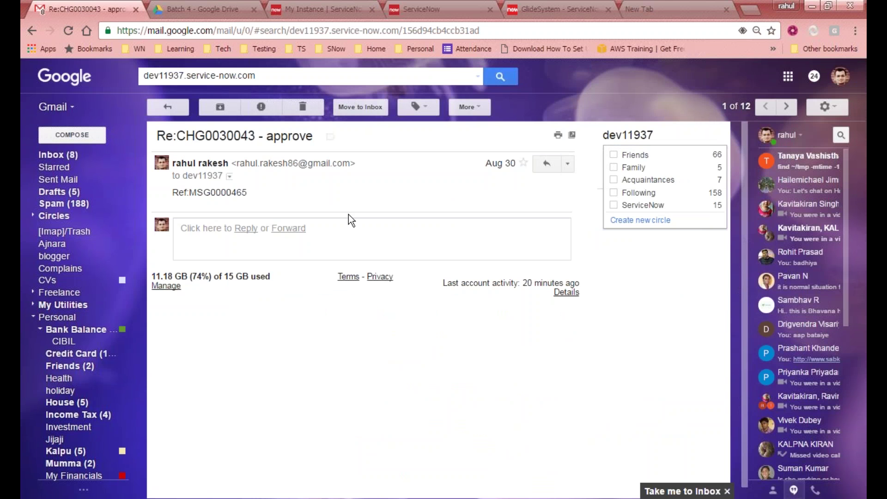
pyautogui.click(198, 9)
pyautogui.hotkey('ctrl', 'Tab')
pyautogui.hotkey('ctrl', 'Tab')
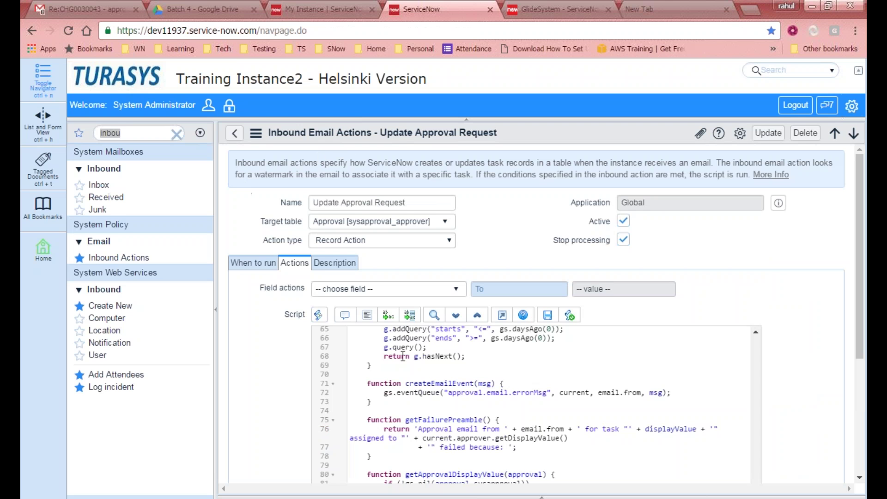
# Step: Review the part of the script covering the "reject" subject check, the comments update and the validUser function
pyautogui.click(451, 372)
pyautogui.scroll(-2, 409, 354)
pyautogui.scroll(5, 409, 354)
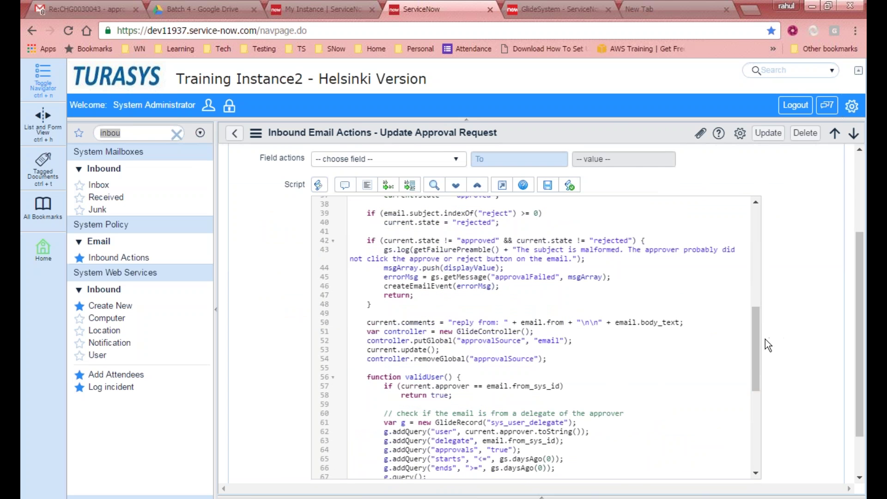
# Step: Go back to the beginning of the approval script and filter the application navigator by "system propert"
pyautogui.moveTo(756, 343); pyautogui.dragTo(768, 239)
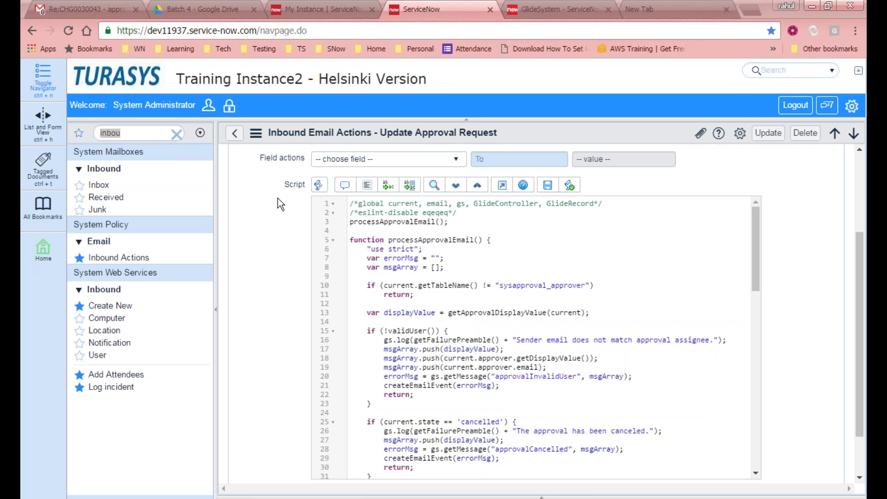
pyautogui.click(158, 132)
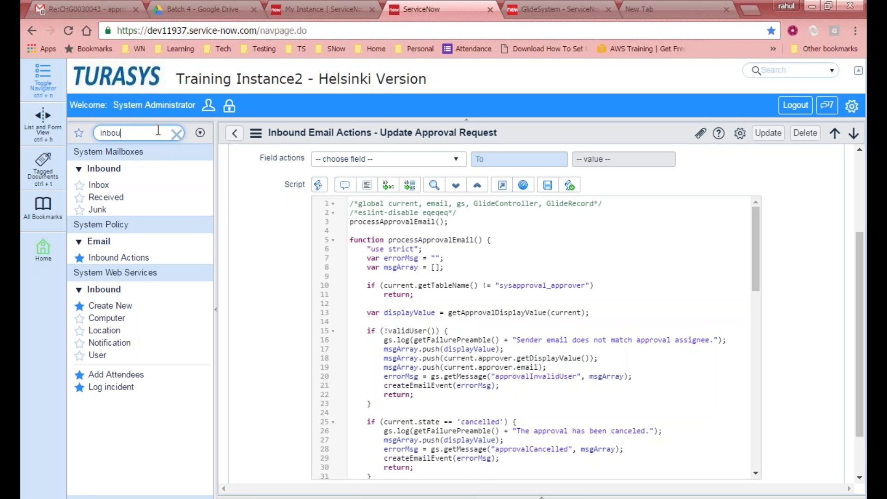
pyautogui.hotkey('ctrl', 'a')
pyautogui.write('system ')
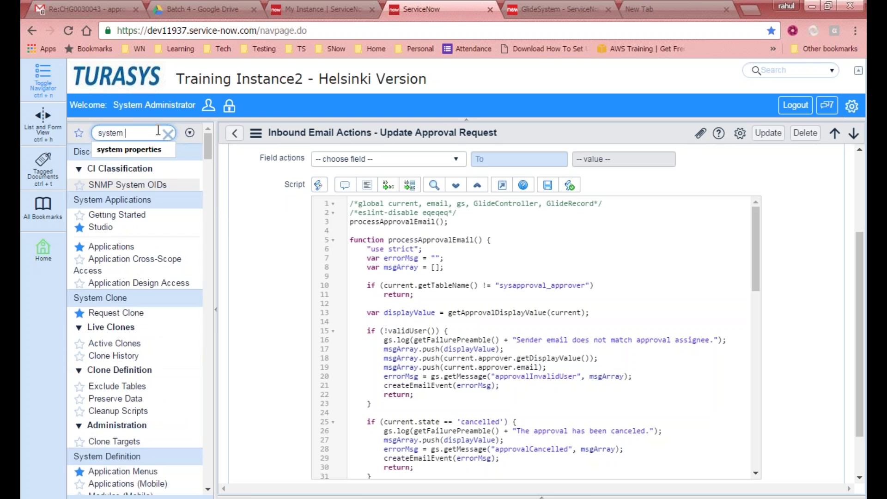
pyautogui.write('propert')
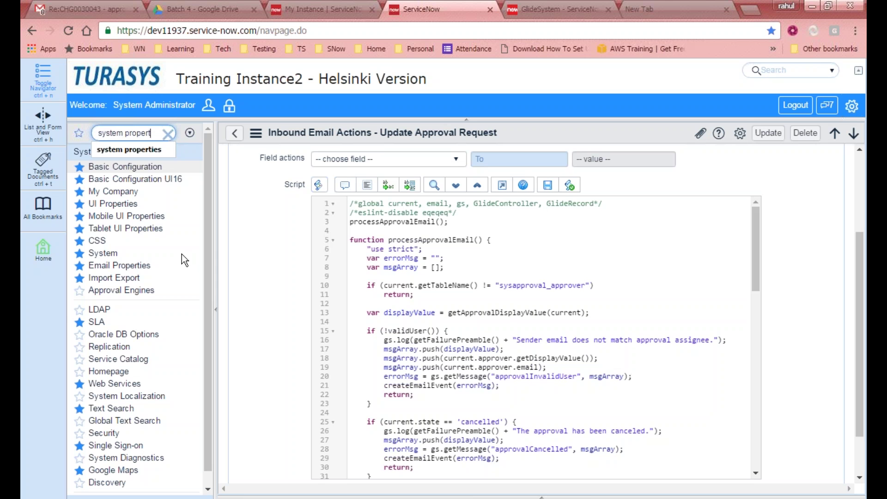
pyautogui.click(262, 215)
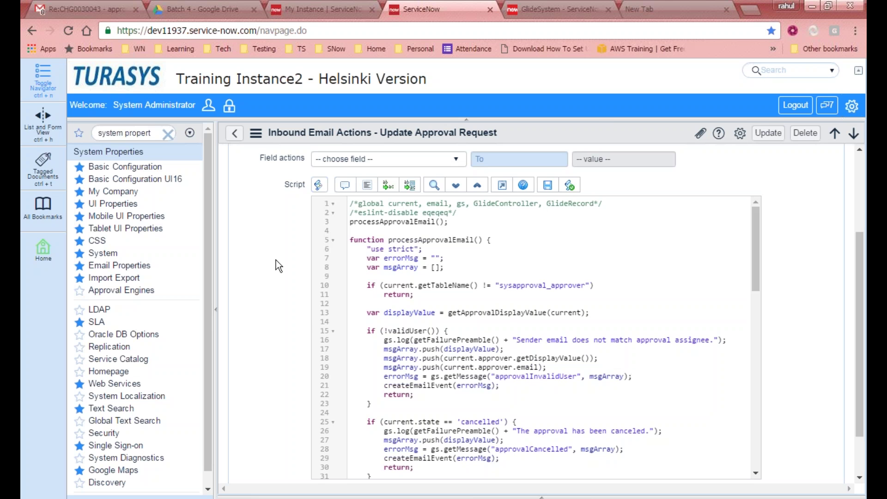
# Step: Return from the Update Approval Request record to the Inbound Email Actions list and look through all its actions
pyautogui.scroll(-2, 799, 314)
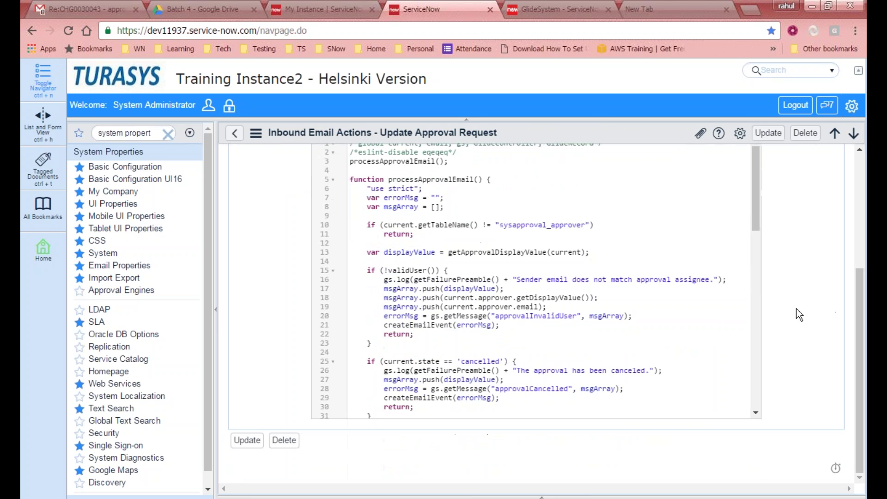
pyautogui.scroll(5, 448, 255)
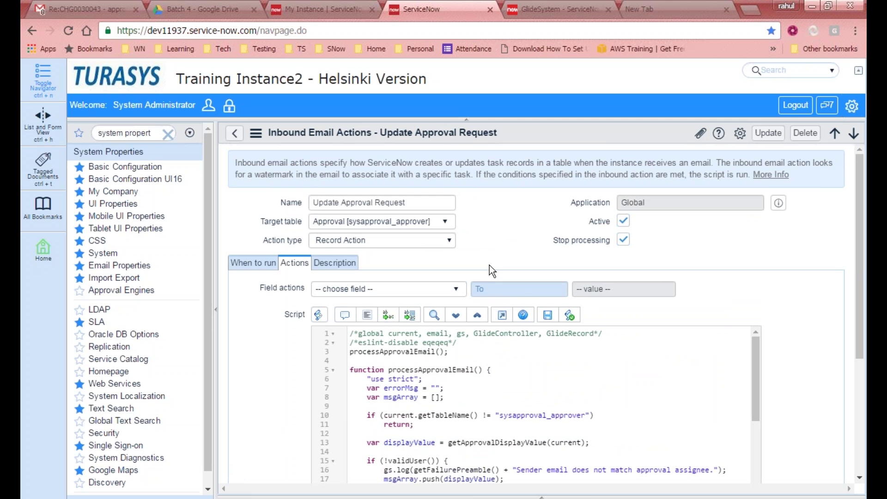
pyautogui.click(236, 137)
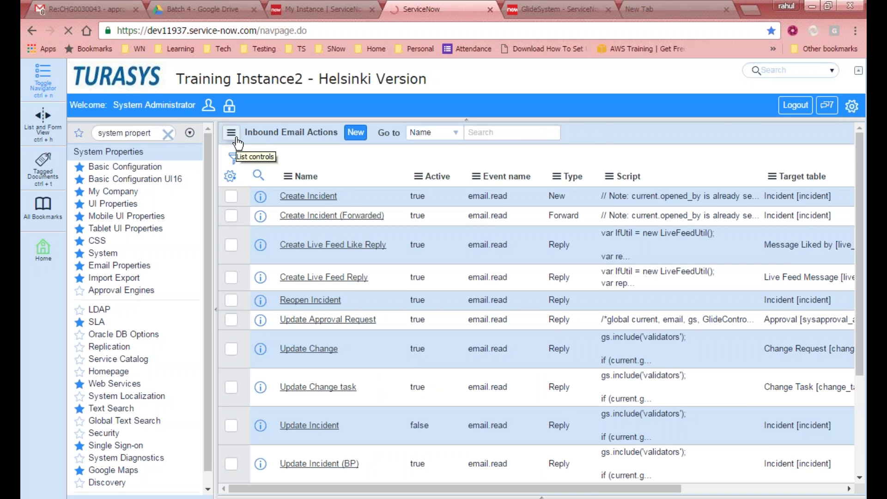
pyautogui.scroll(4, 426, 352)
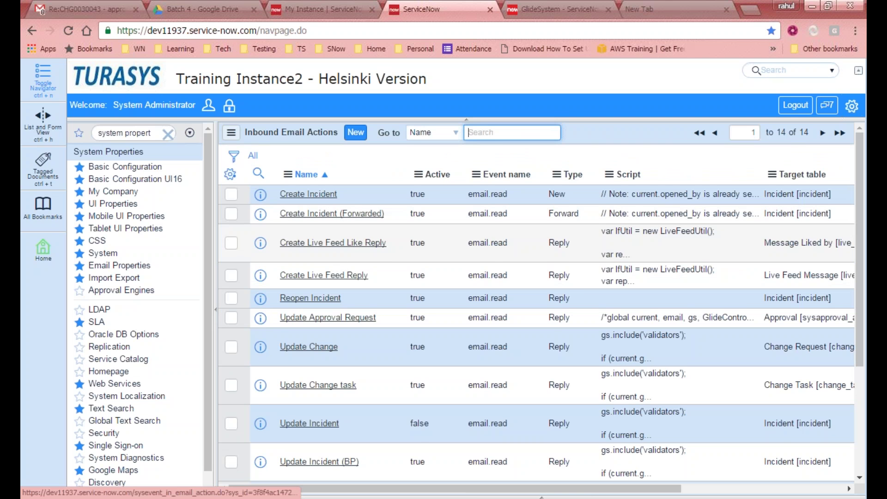
pyautogui.scroll(-2, 295, 242)
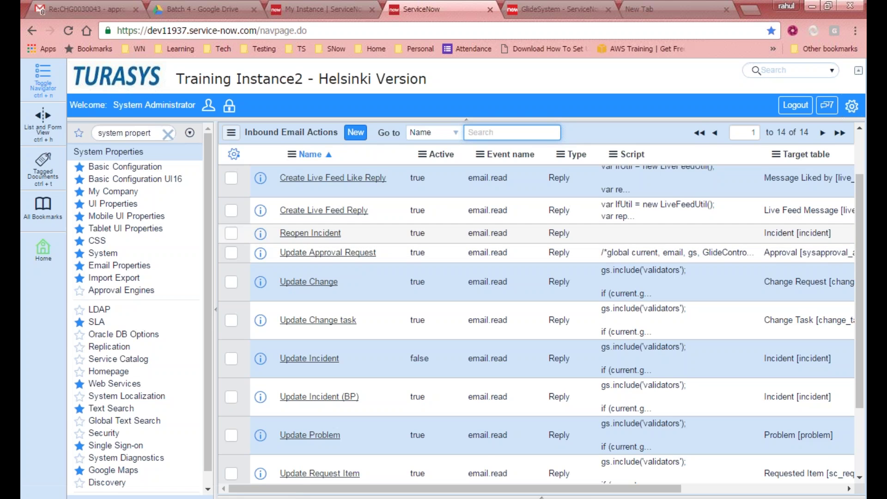
pyautogui.scroll(-2, 341, 306)
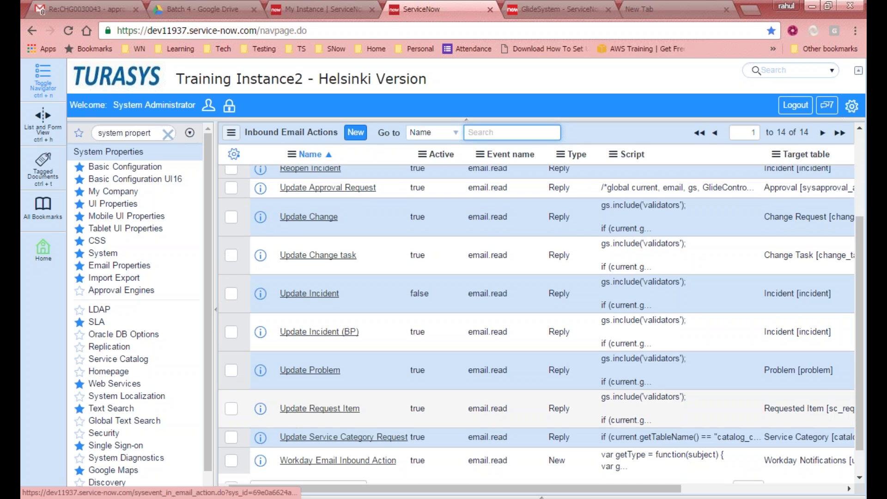
pyautogui.scroll(-1, 408, 425)
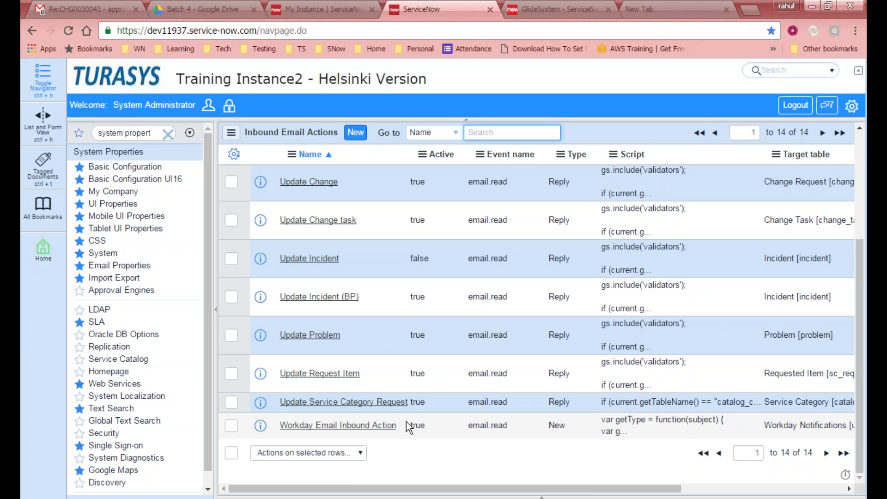
pyautogui.scroll(5, 335, 284)
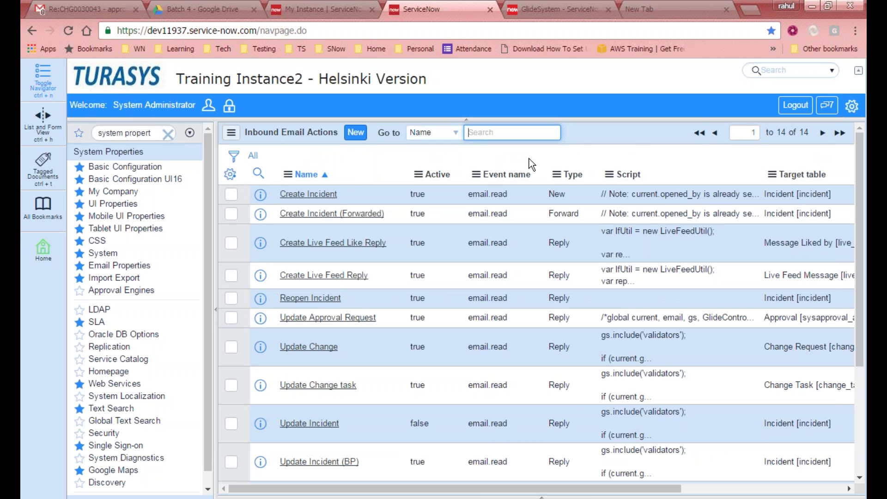
# Step: Open the Create Incident inbound email action and look down its form to the description
pyautogui.click(401, 17)
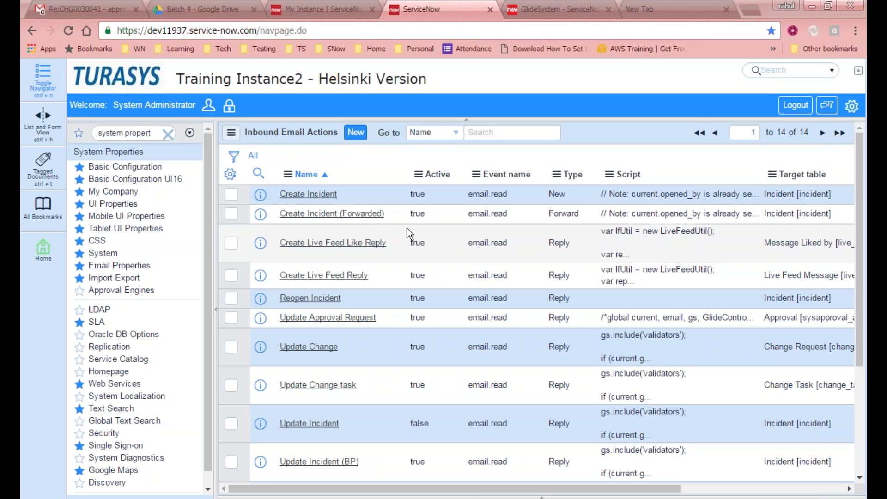
pyautogui.click(321, 194)
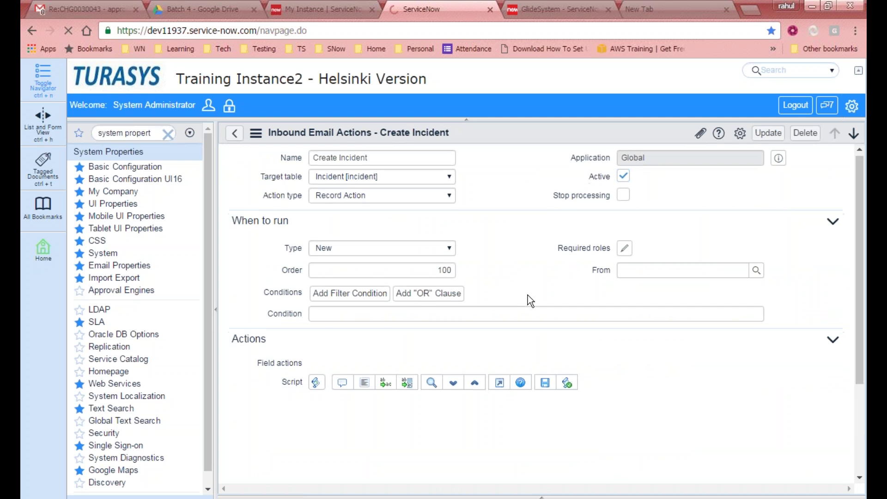
pyautogui.scroll(-3, 529, 299)
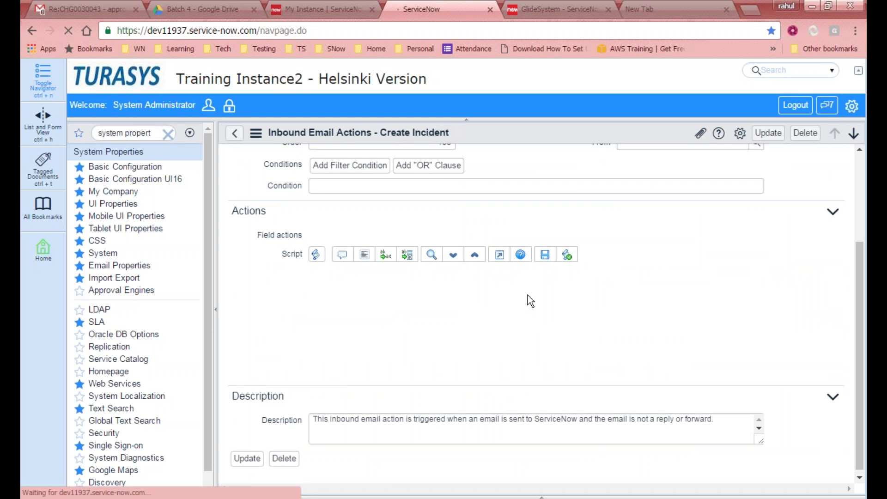
# Step: Switch to Gmail to show the inbox, and close the My Instance page of the developer site
pyautogui.click(89, 6)
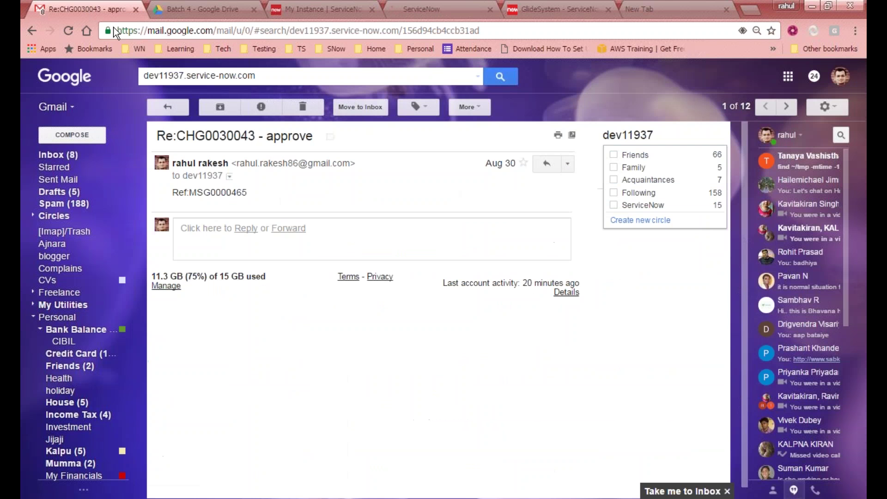
pyautogui.click(63, 157)
pyautogui.click(313, 10)
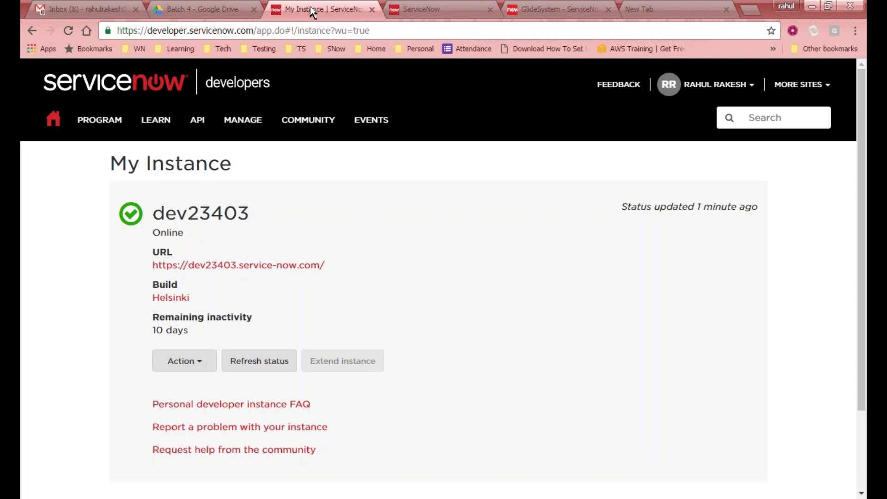
pyautogui.hotkey('ctrl', 'w')
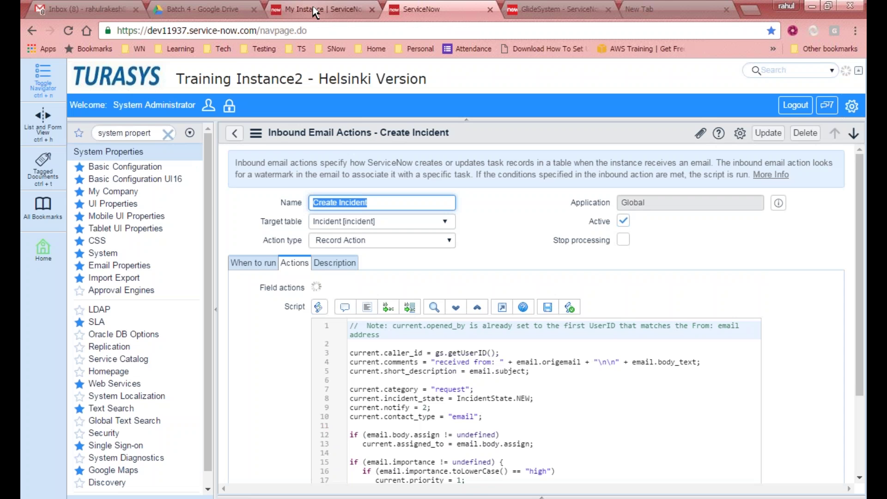
# Step: Start a new Gmail message addressed to the dev11937 ServiceNow instance's e-mail address
pyautogui.click(115, 11)
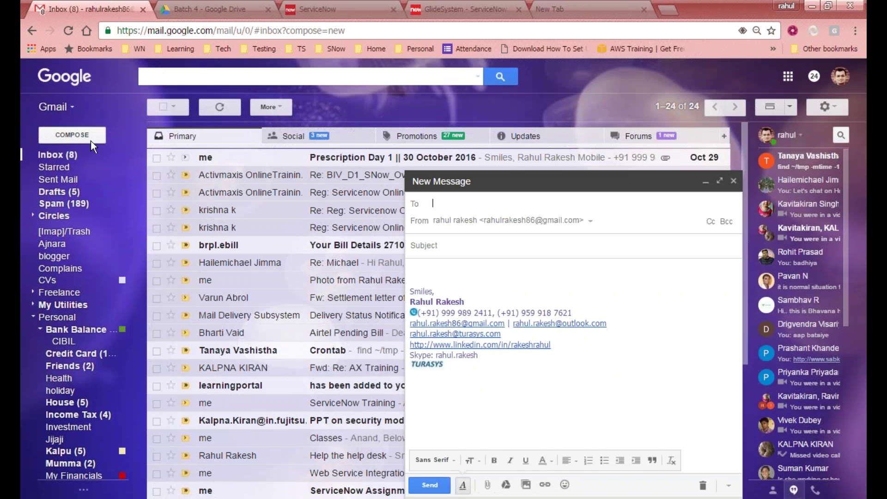
pyautogui.click(434, 202)
pyautogui.write('dev')
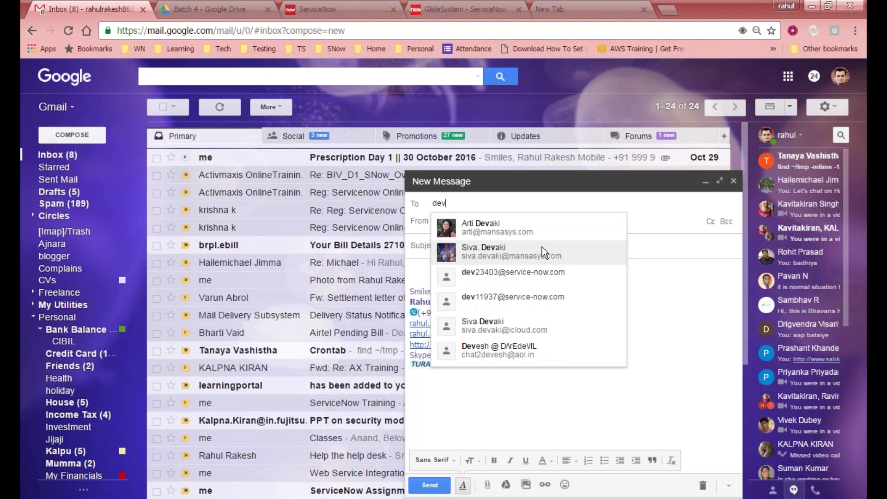
pyautogui.write('11')
pyautogui.click(532, 227)
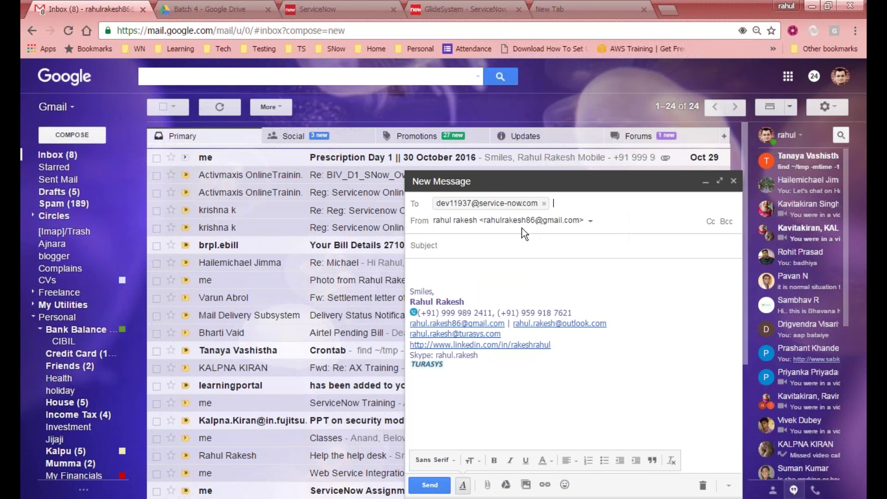
# Step: Set the message subject to "This should create an incident in my service now instance"
pyautogui.write('This sh')
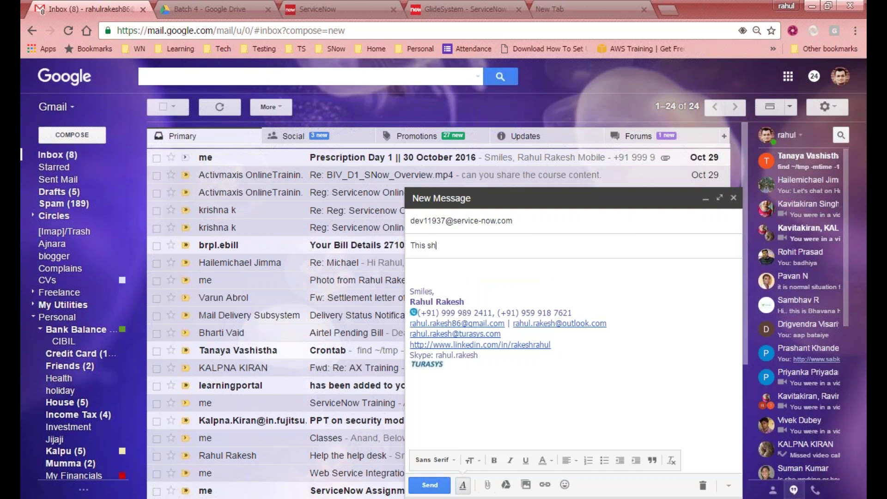
pyautogui.write('ould create an incident in my')
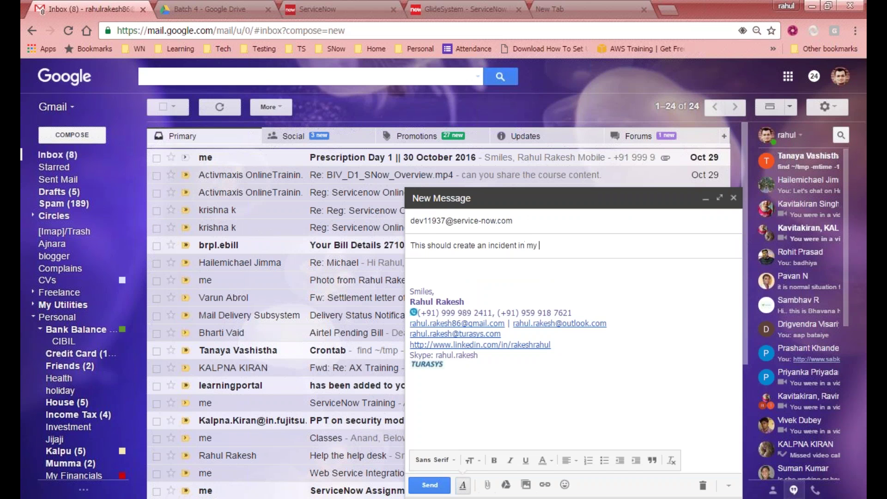
pyautogui.write(' servie')
pyautogui.press('BackSpace')
pyautogui.write('ce now instance')
# Step: Write "Create Incident" in the message body and paste copies of it on the following two lines
pyautogui.click(447, 273)
pyautogui.write('Cre')
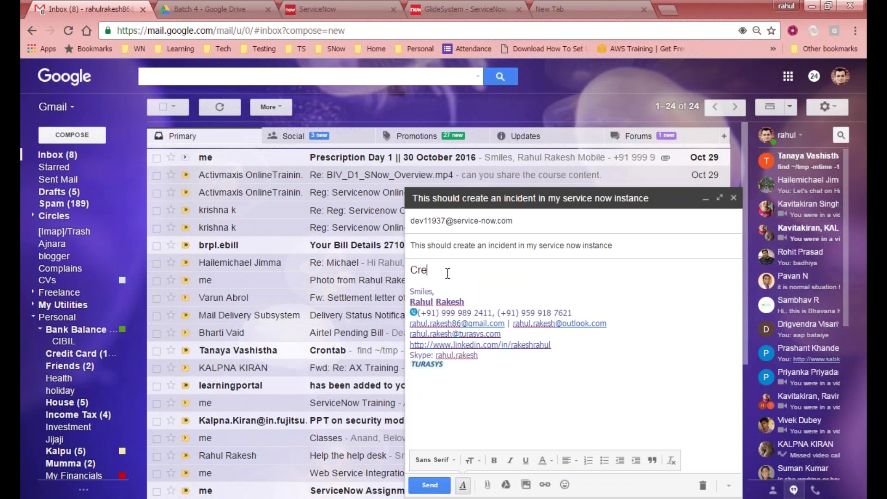
pyautogui.write('ate Incidet')
pyautogui.press('BackSpace')
pyautogui.write('nt')
pyautogui.hotkey('shift', 'Home')
pyautogui.hotkey('ctrl', 'c')
pyautogui.press('End')
pyautogui.press('Return')
pyautogui.hotkey('ctrl', 'v')
pyautogui.press('Return')
pyautogui.hotkey('ctrl', 'v')
pyautogui.hotkey('ctrl', 'v')
pyautogui.press('Return')
pyautogui.press('Return')
# Step: Add many short lines of filler text such as "asdf", "as" and "df" below the Create Incident lines
pyautogui.write('asdf')
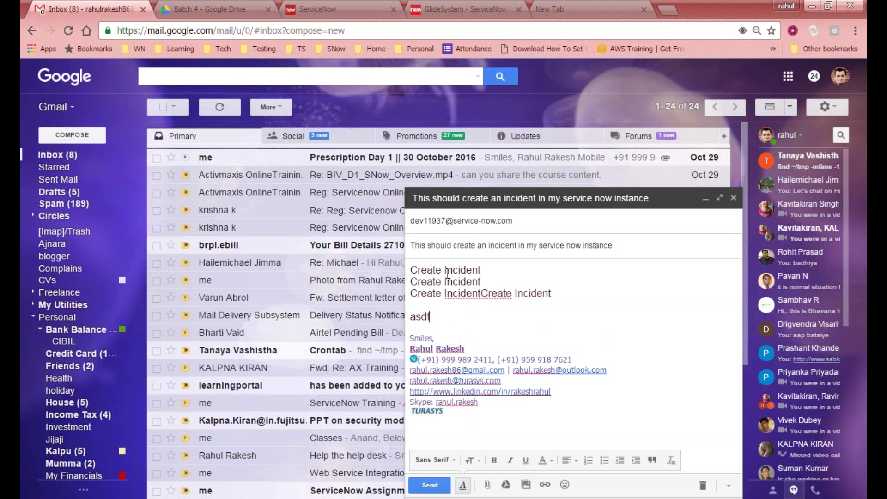
pyautogui.write('as f asd f asdf a s')
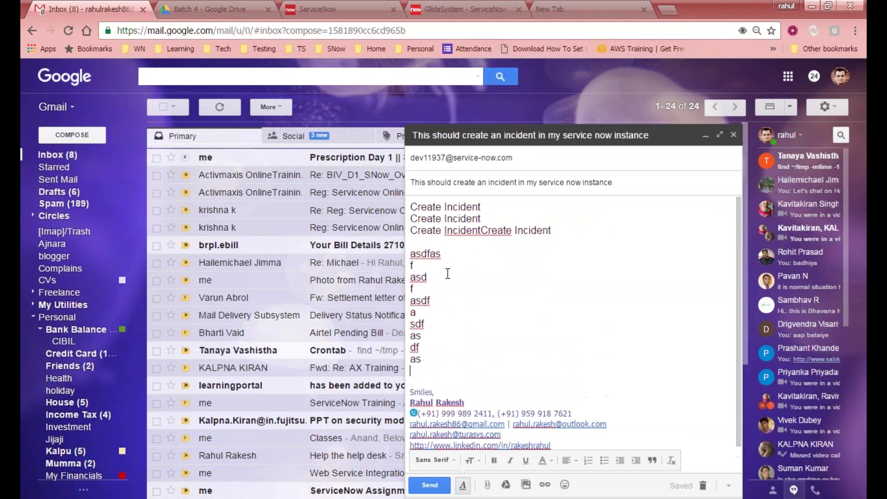
pyautogui.write('df as df as df as df as df as df  asdf  asd f asd f asd f as df')
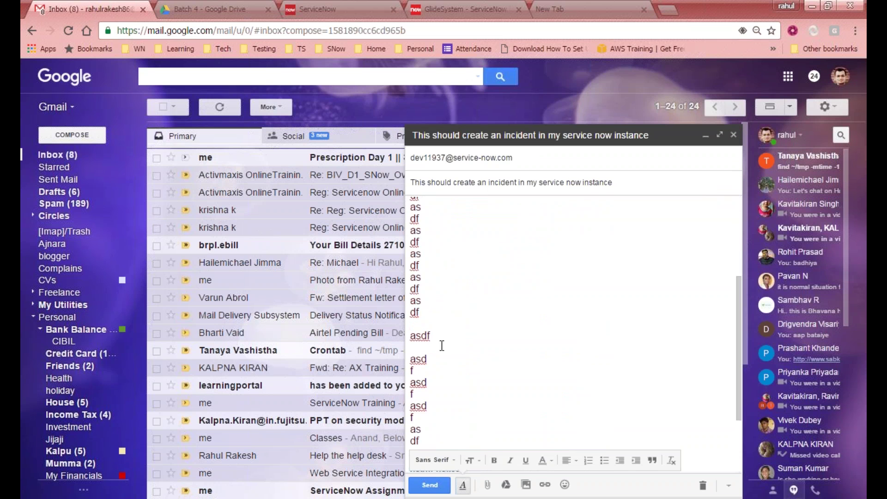
# Step: Copy the last block of filler lines and paste it again above the signature, separated by blank lines
pyautogui.scroll(-2, 456, 359)
pyautogui.moveTo(433, 343); pyautogui.dragTo(410, 295)
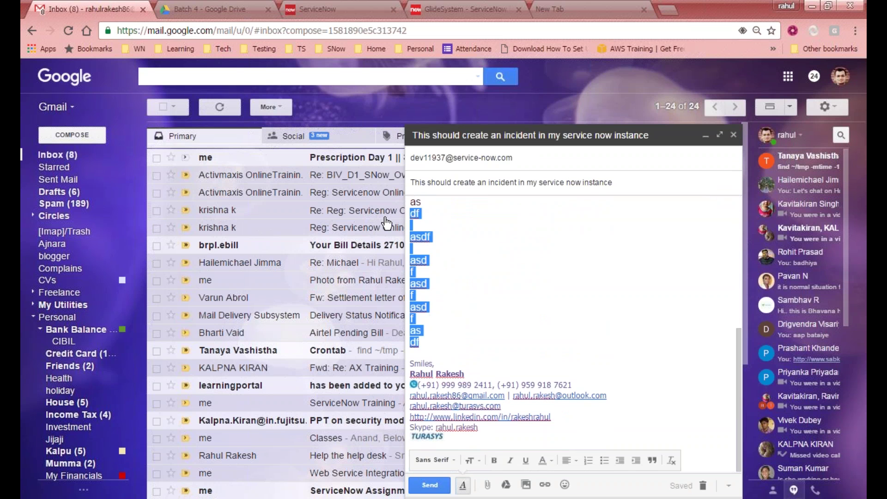
pyautogui.click(444, 348)
pyautogui.press('Return')
pyautogui.press('Return')
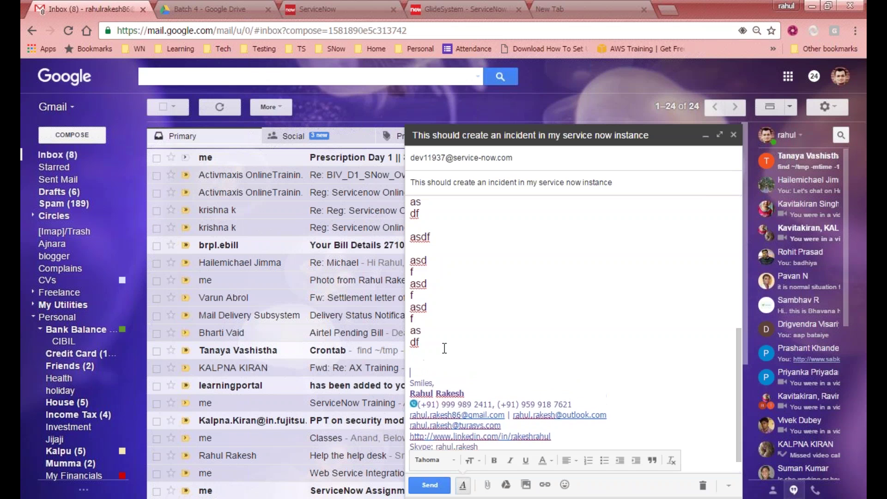
pyautogui.hotkey('ctrl', 'v')
# Step: Select the pasted filler lines above the signature and make them bold
pyautogui.hotkey('shift', 'Home')
pyautogui.hotkey('shift', 'Up')
pyautogui.hotkey('shift', 'Up')
pyautogui.hotkey('shift', 'Up')
pyautogui.hotkey('shift', 'Up')
pyautogui.hotkey('shift', 'Up')
pyautogui.hotkey('shift', 'Up')
pyautogui.hotkey('shift', 'Up')
pyautogui.hotkey('shift', 'Up')
pyautogui.hotkey('shift', 'Up')
pyautogui.hotkey('shift', 'Up')
pyautogui.hotkey('shift', 'Up')
pyautogui.hotkey('shift', 'Up')
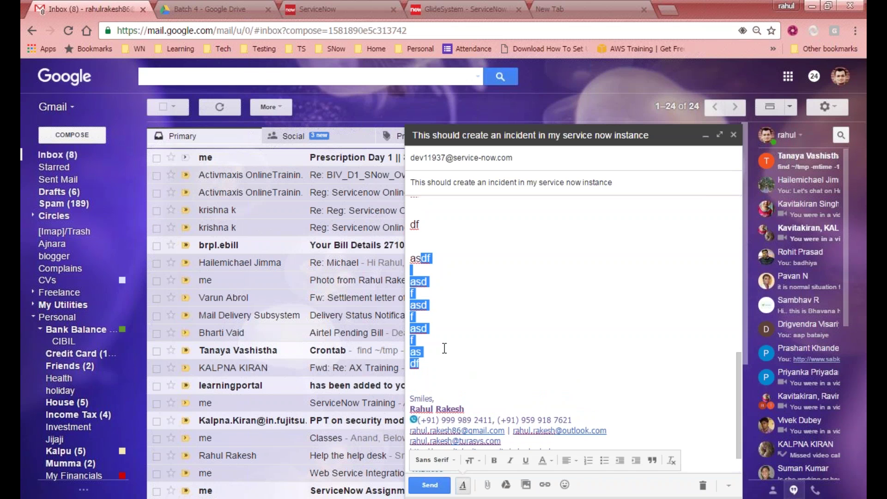
pyautogui.click(523, 294)
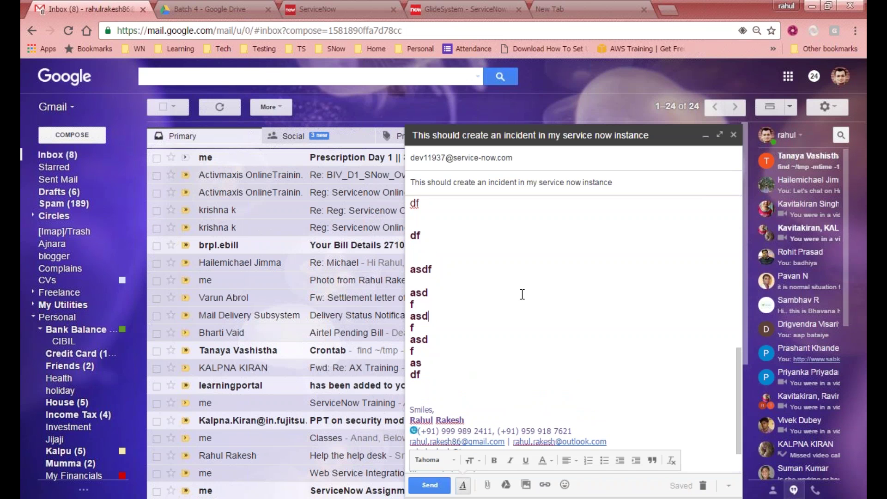
# Step: Send the message to the instance and return to the Create Incident inbound action in ServiceNow
pyautogui.click(430, 485)
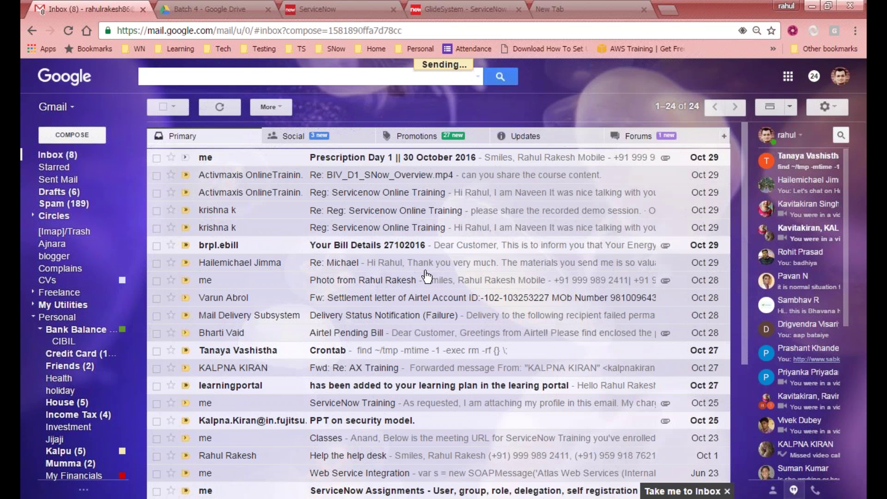
pyautogui.click(237, 9)
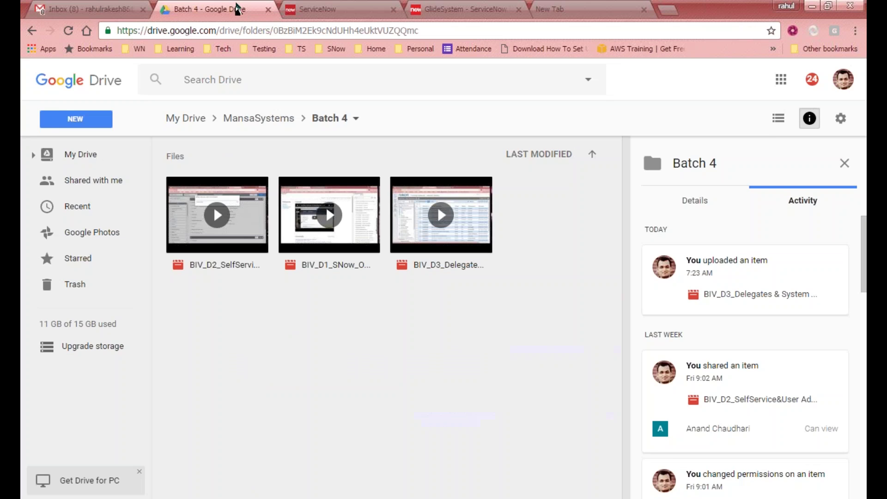
pyautogui.click(323, 10)
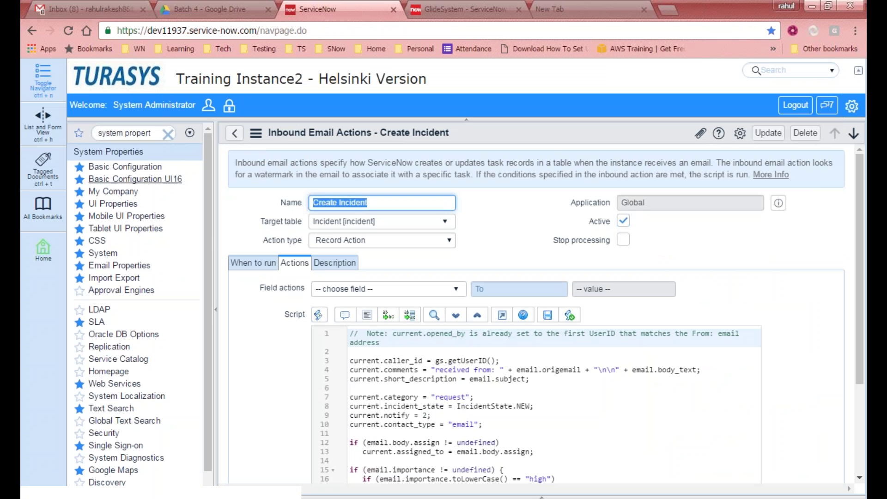
# Step: List all incidents and sort them by their Created date with the newest first
pyautogui.click(147, 133)
pyautogui.write('incident')
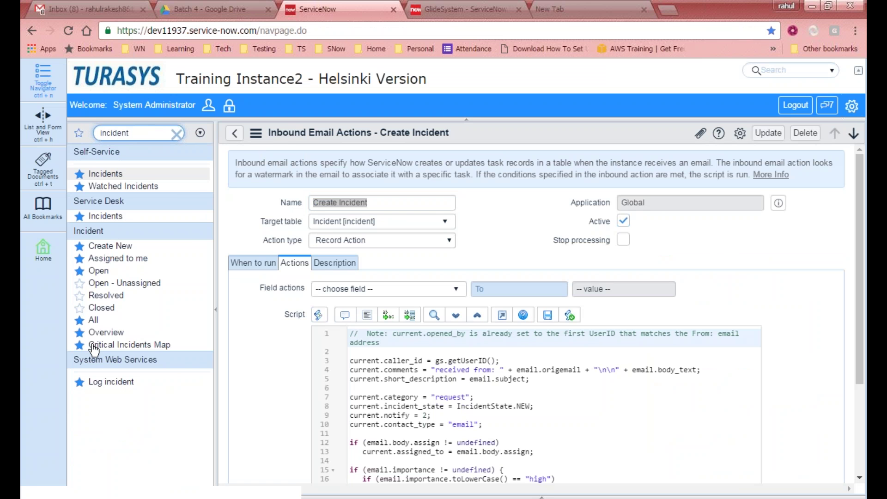
pyautogui.click(94, 321)
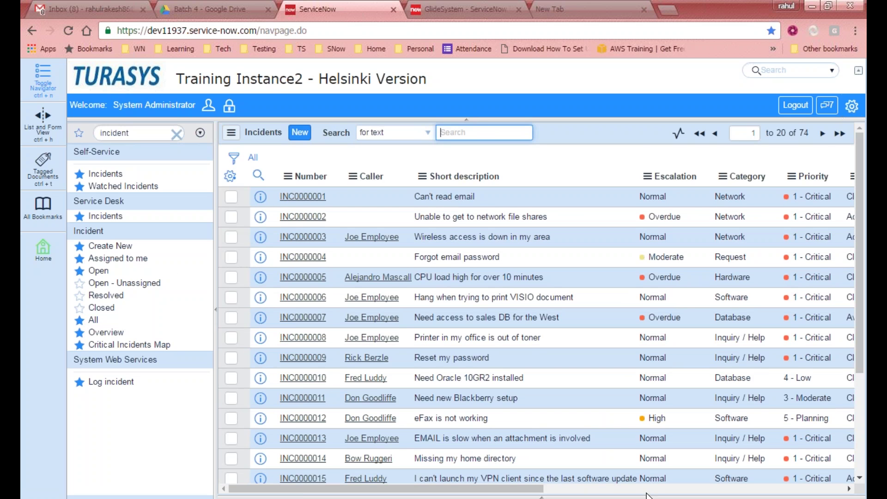
pyautogui.click(565, 489)
pyautogui.moveTo(535, 491); pyautogui.dragTo(705, 491)
pyautogui.click(691, 175)
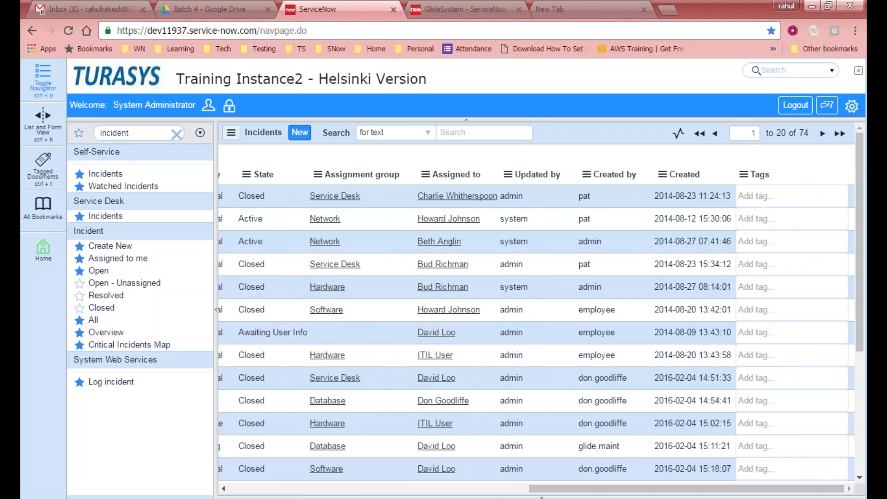
pyautogui.click(710, 179)
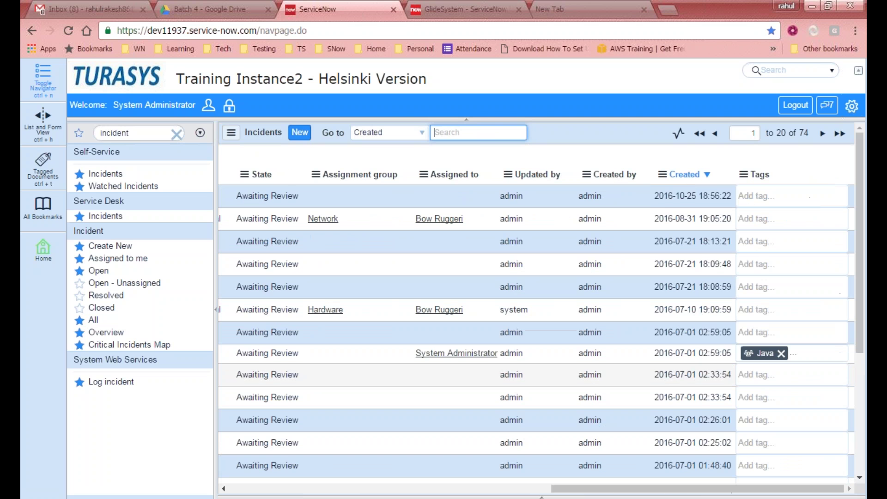
# Step: Check the newest incidents' details across the list and refresh it to look for the emailed incident
pyautogui.moveTo(611, 488); pyautogui.dragTo(622, 452)
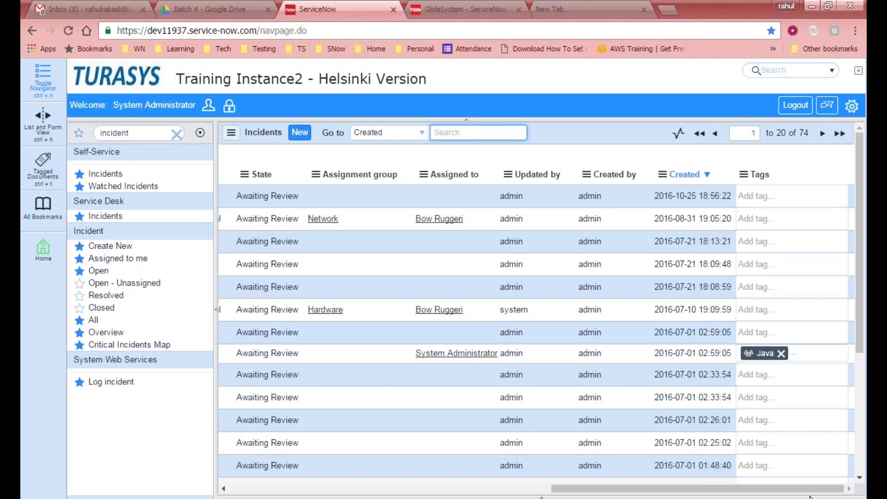
pyautogui.click(861, 498)
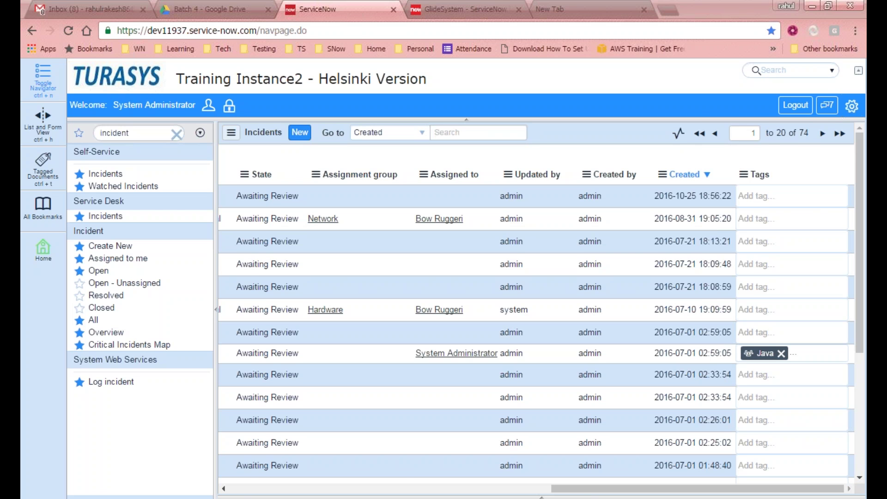
pyautogui.moveTo(575, 485); pyautogui.dragTo(398, 470)
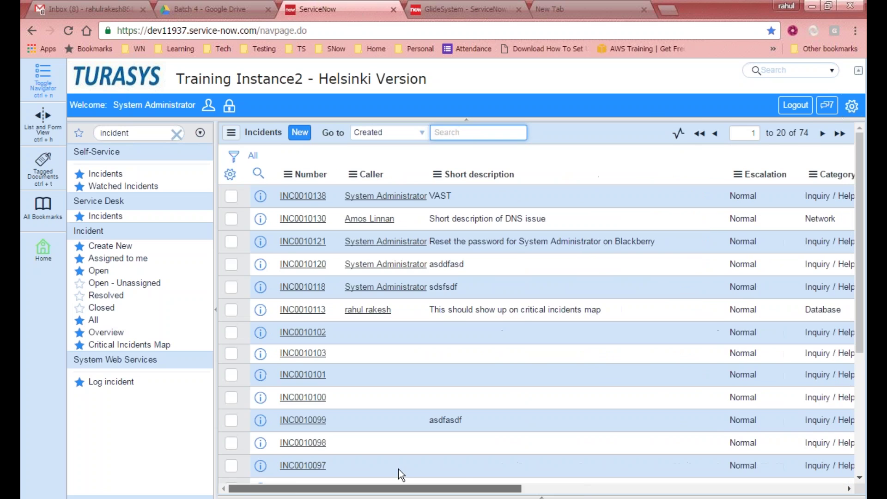
pyautogui.rightClick(592, 131)
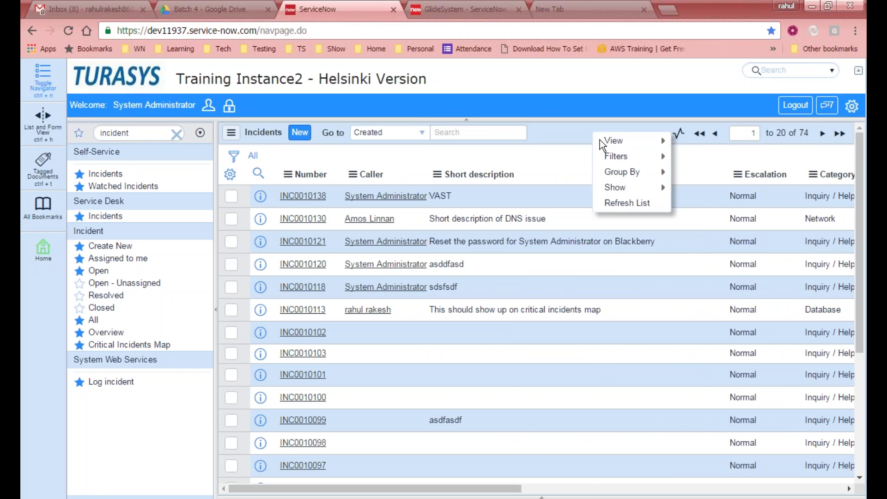
pyautogui.click(608, 202)
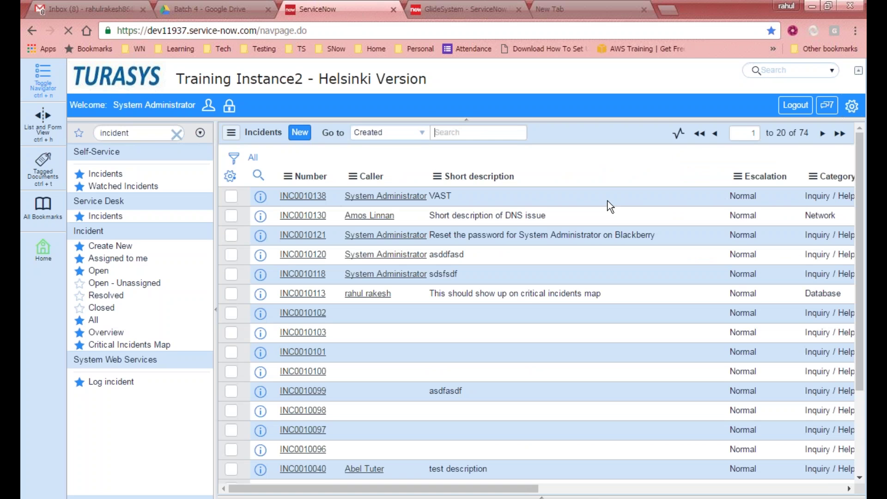
# Step: Switch the Created sort order to oldest first and back to newest first
pyautogui.moveTo(509, 491); pyautogui.dragTo(784, 493)
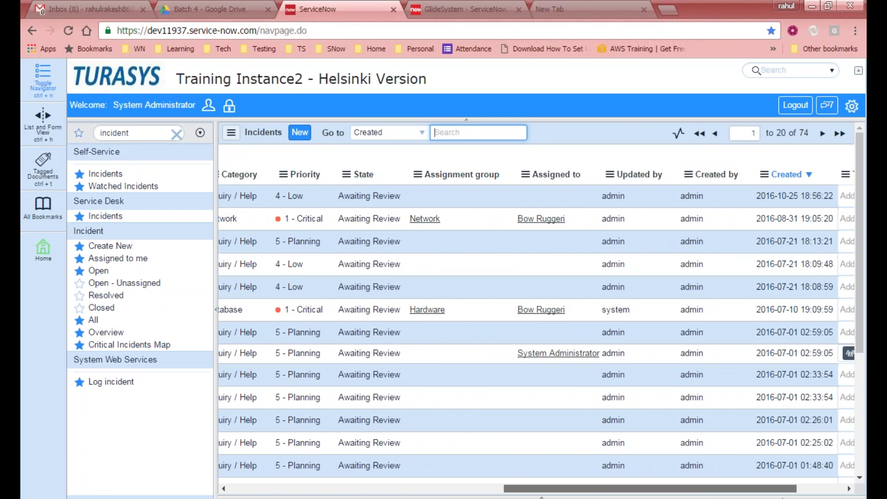
pyautogui.click(797, 176)
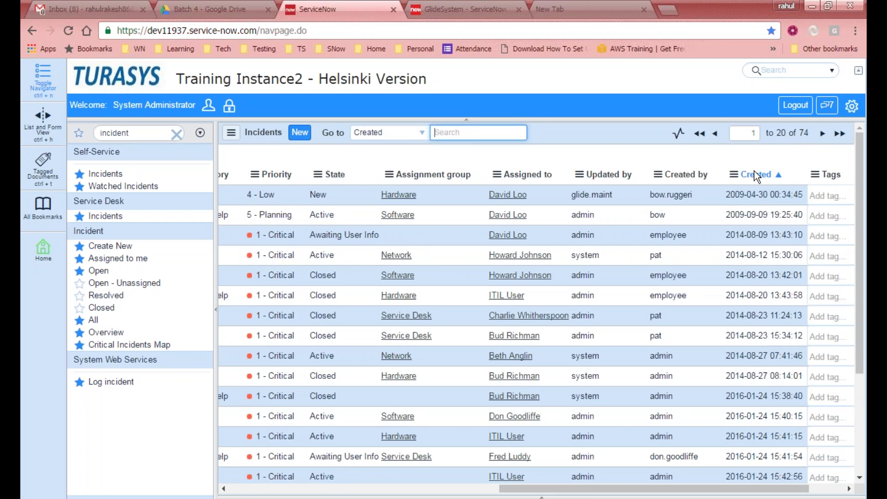
pyautogui.click(754, 176)
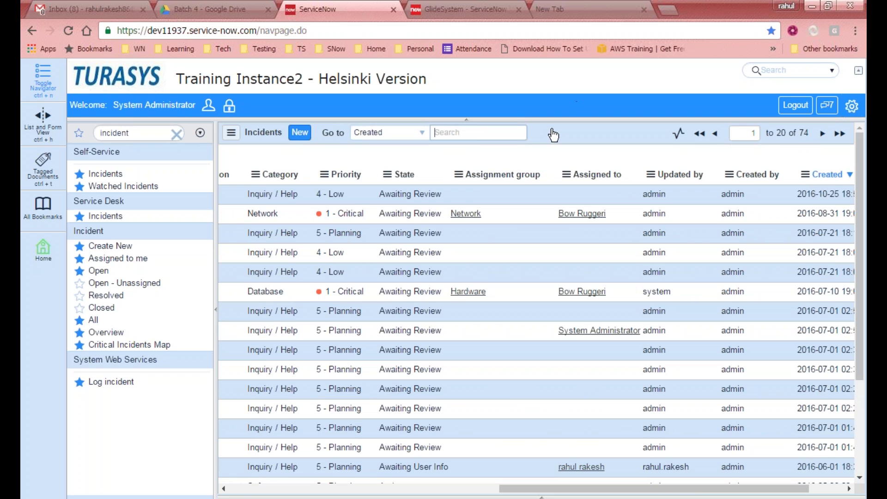
# Step: Refresh the incident list repeatedly and open the new incident described as "This should create an incident in my service now instance"
pyautogui.rightClick(567, 137)
pyautogui.click(593, 196)
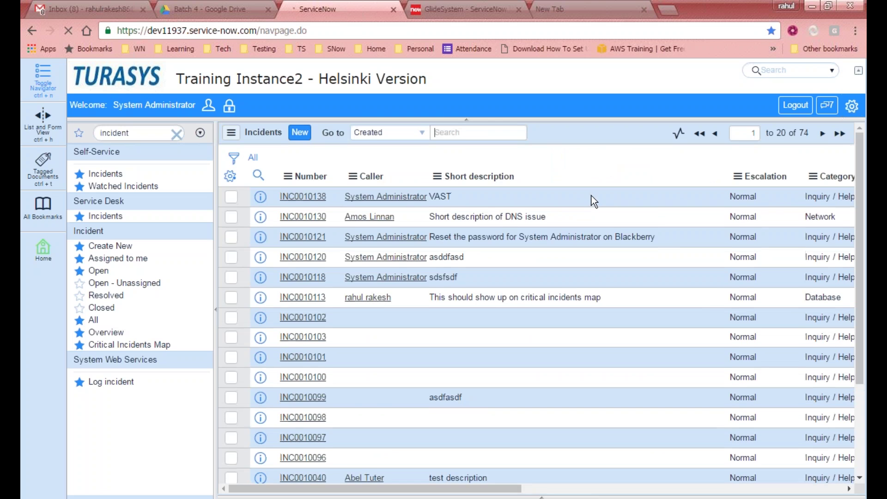
pyautogui.rightClick(600, 133)
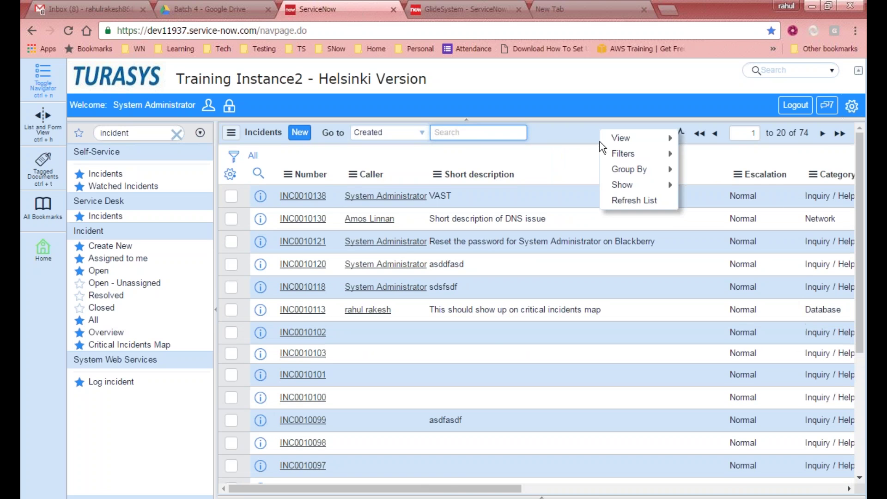
pyautogui.click(620, 199)
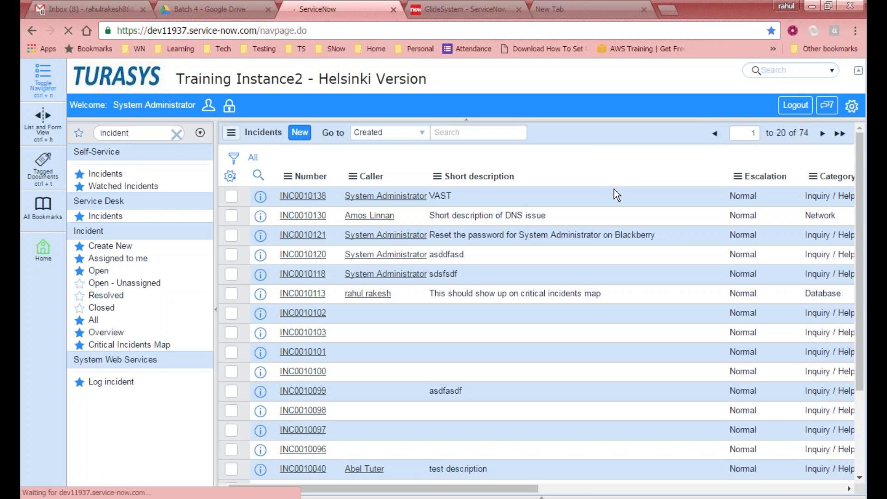
pyautogui.rightClick(597, 131)
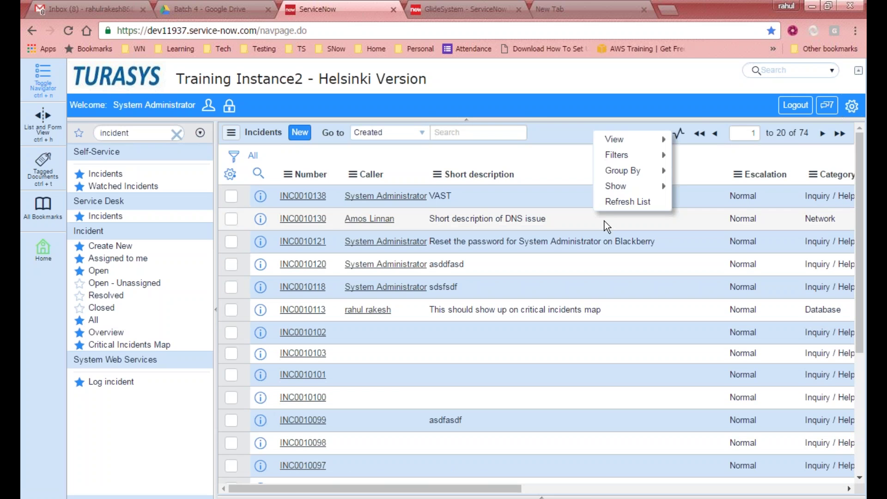
pyautogui.click(614, 200)
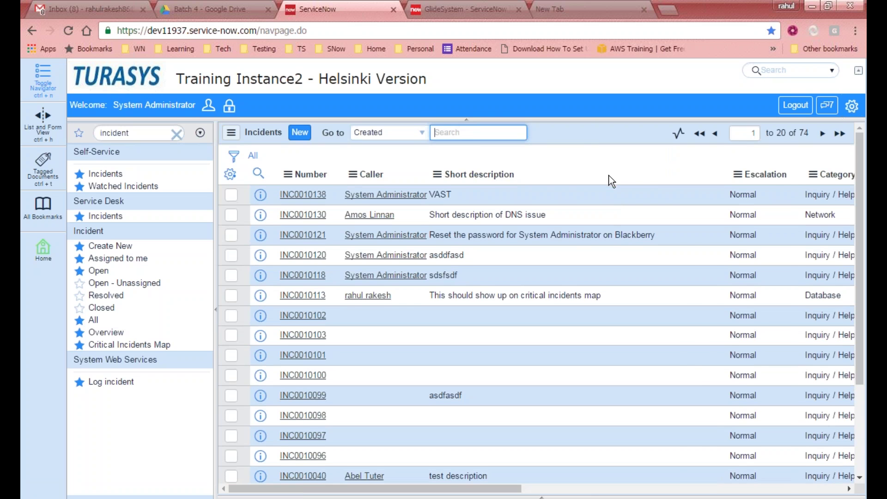
pyautogui.rightClick(608, 178)
pyautogui.moveTo(609, 177)
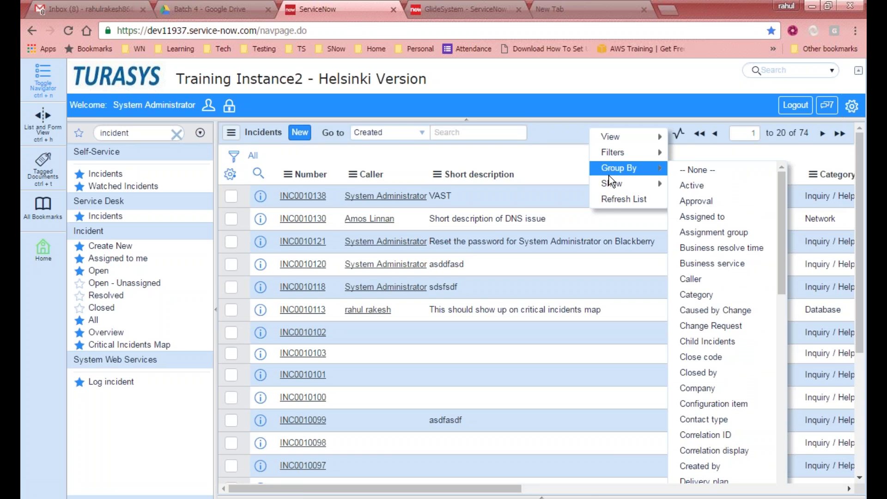
pyautogui.click(609, 201)
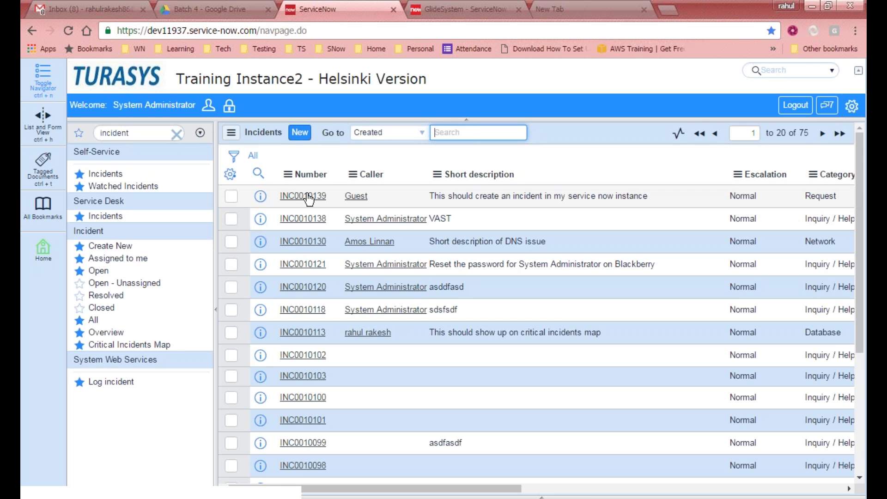
pyautogui.click(322, 200)
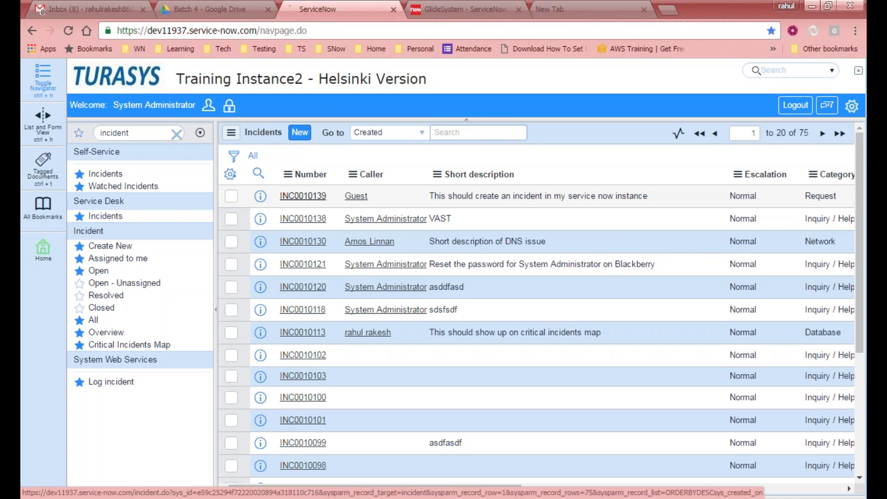
# Step: Switch to Gmail, open the latest sent message to the instance and review its body text
pyautogui.click(88, 8)
pyautogui.click(71, 180)
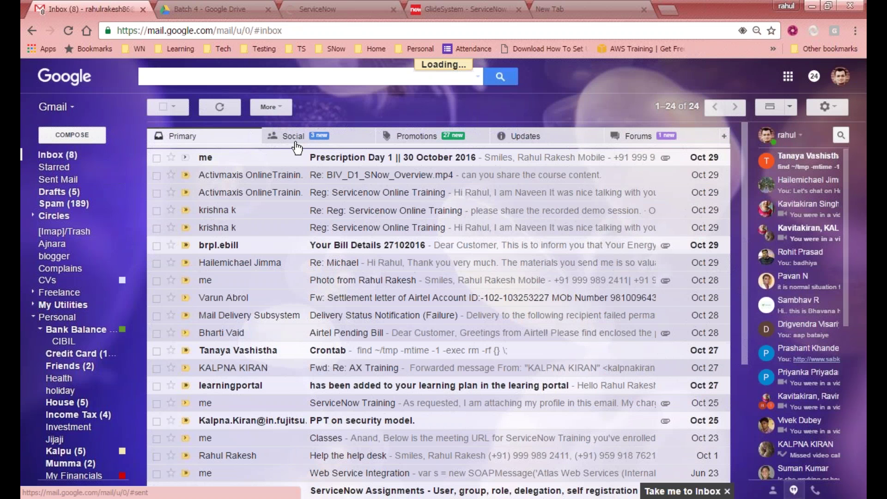
pyautogui.click(367, 134)
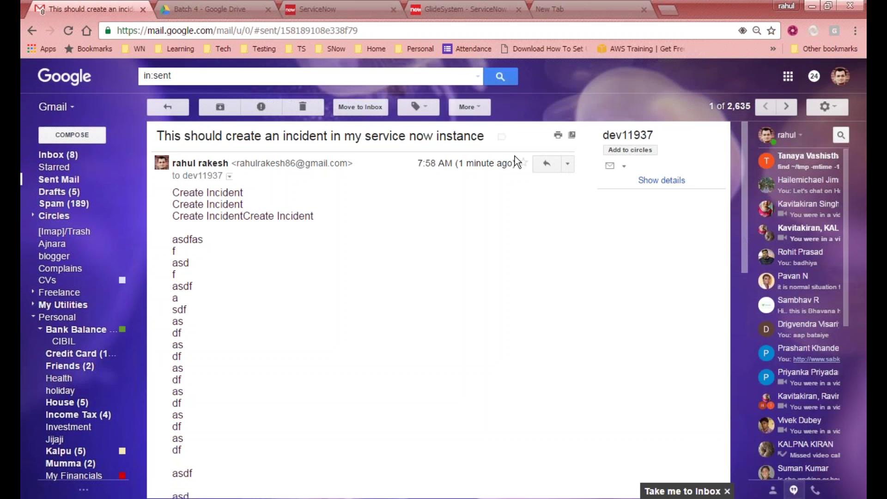
pyautogui.scroll(-10, 394, 220)
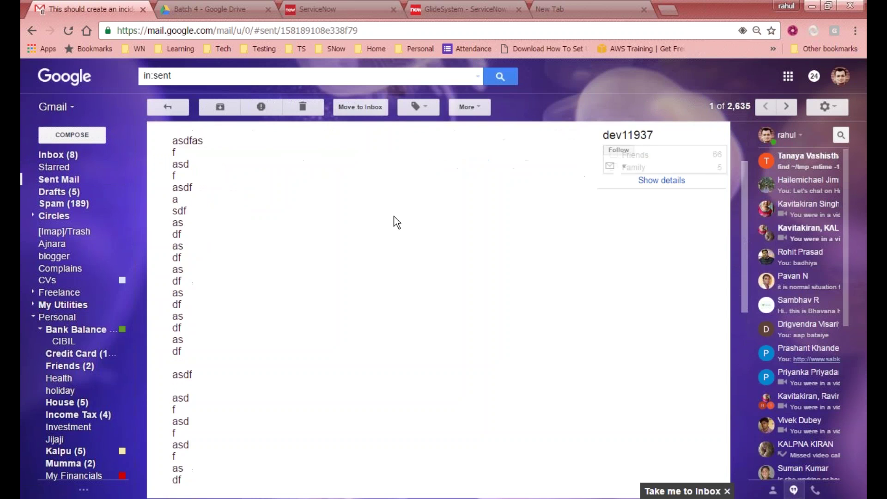
pyautogui.scroll(10, 395, 220)
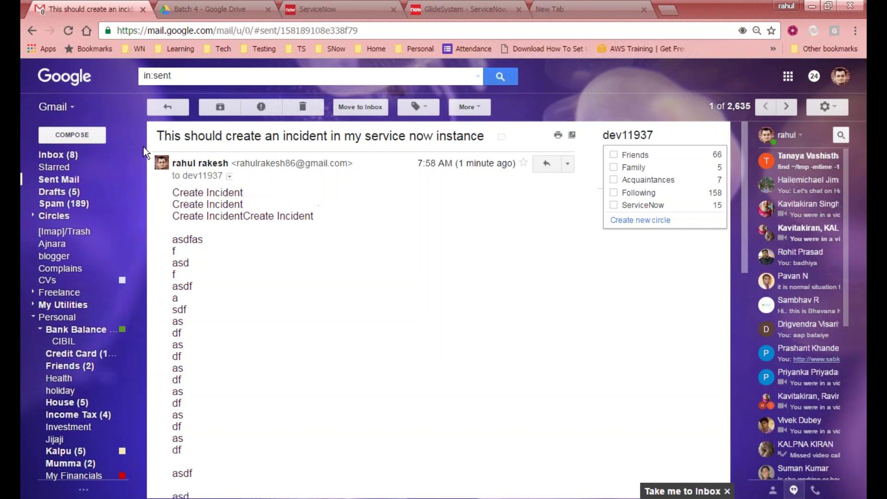
# Step: Return to the new incident in ServiceNow and examine its number, caller and other header fields
pyautogui.click(300, 9)
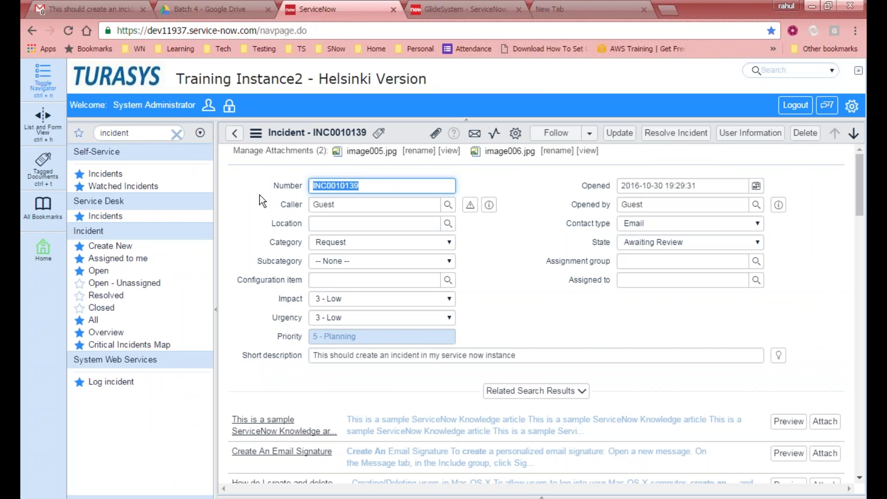
pyautogui.click(372, 186)
pyautogui.click(290, 185)
pyautogui.click(530, 231)
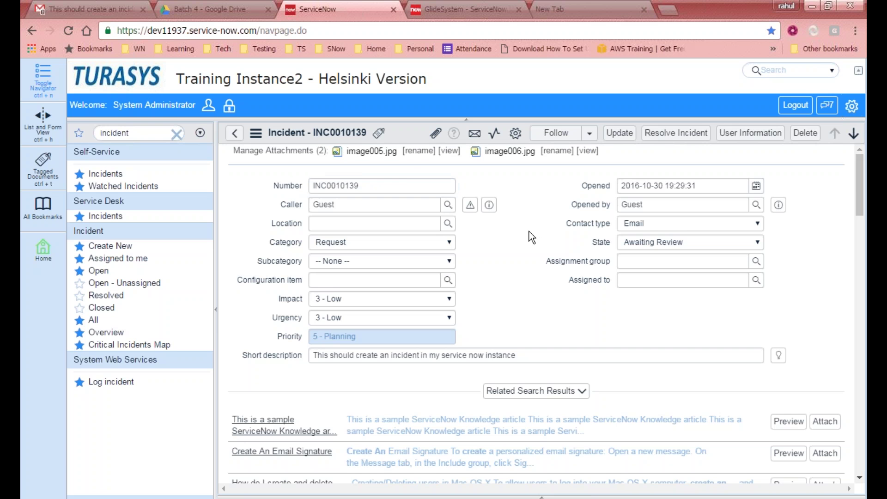
# Step: Inspect the available Category choices on the incident and leave the selection as Request
pyautogui.click(353, 244)
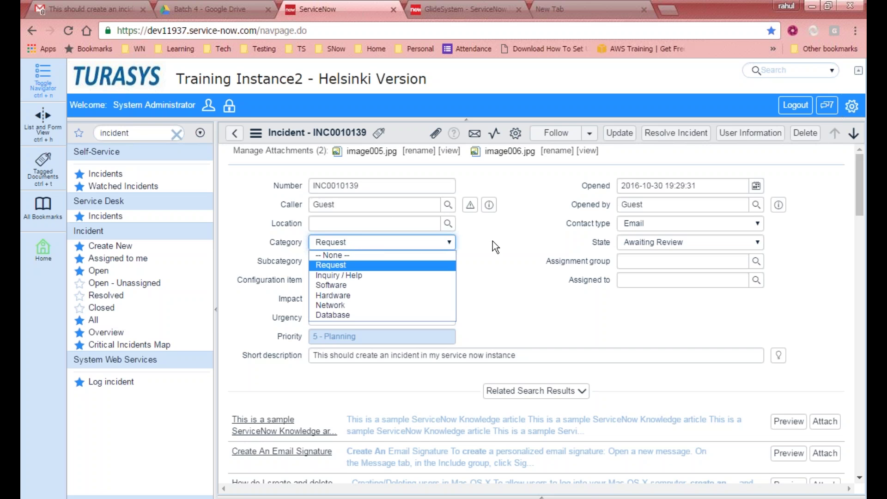
pyautogui.click(493, 241)
pyautogui.click(333, 243)
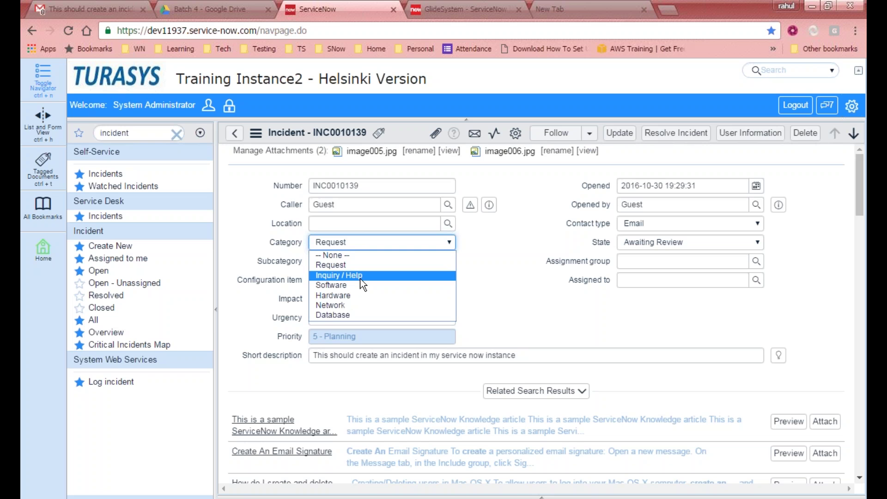
pyautogui.click(548, 230)
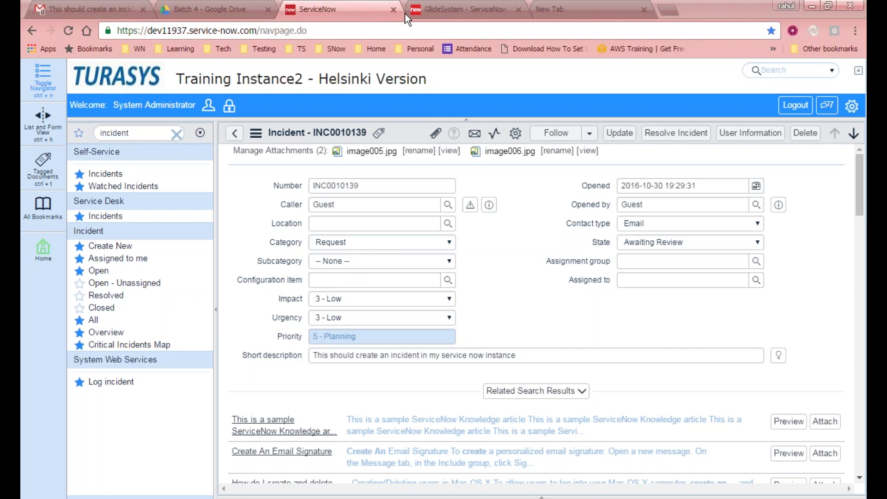
# Step: Review the incident's activity log to compare the comment created from the email with the message body
pyautogui.click(522, 238)
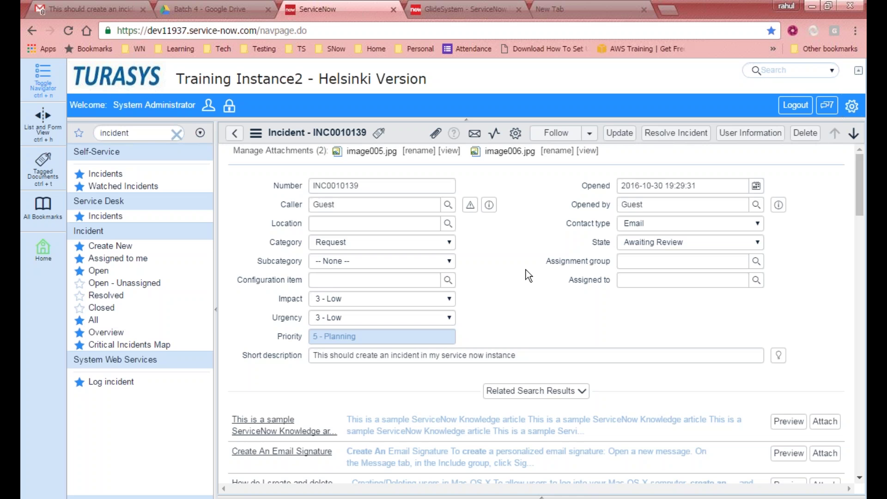
pyautogui.scroll(-10, 526, 270)
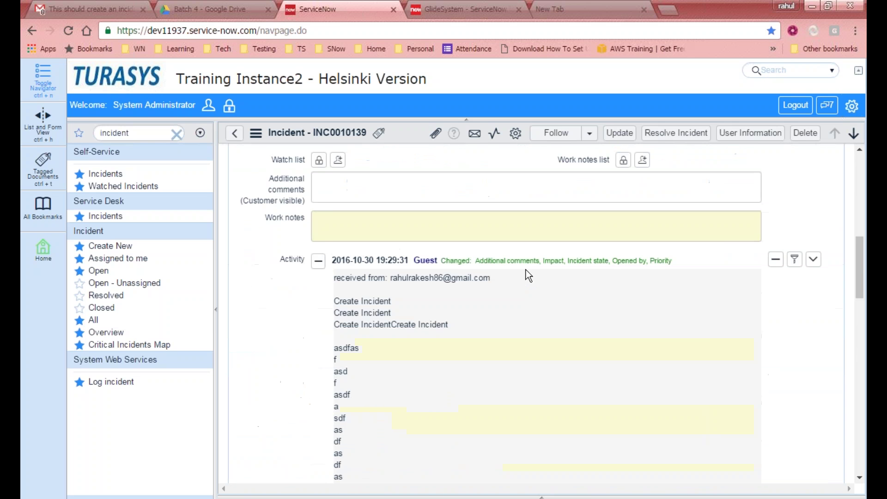
pyautogui.scroll(-7, 525, 269)
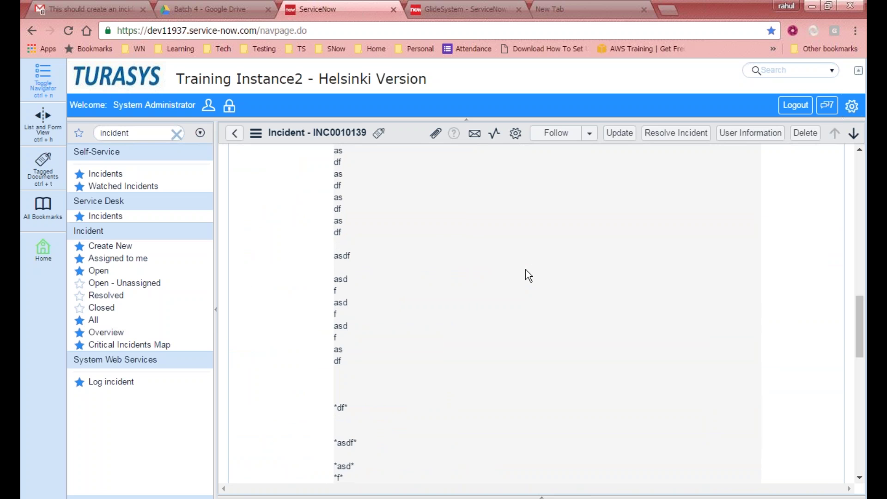
pyautogui.scroll(-5, 525, 270)
pyautogui.scroll(20, 526, 270)
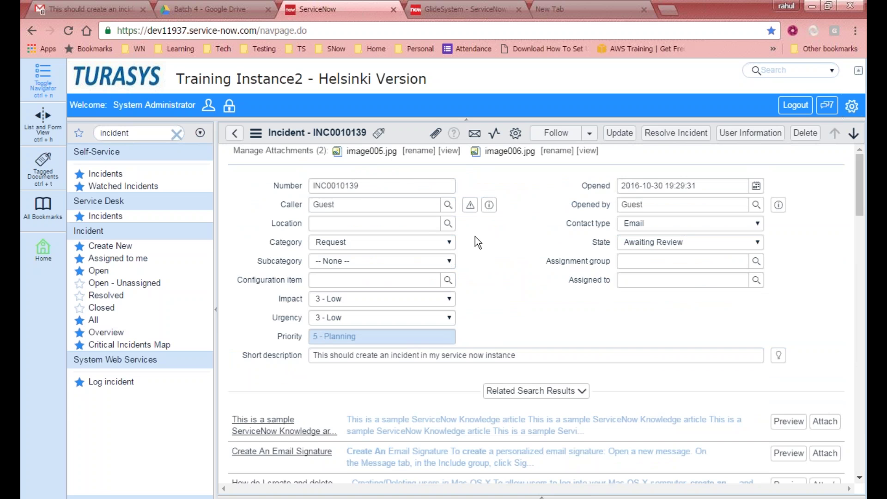
# Step: Highlight the incident's short description and switch to the sent Gmail message to compare it with the subject
pyautogui.scroll(-3, 475, 236)
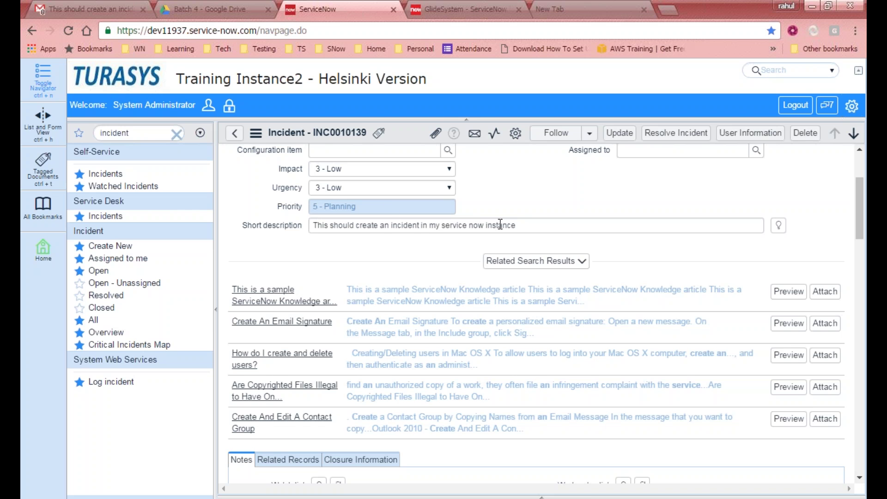
pyautogui.moveTo(546, 222); pyautogui.dragTo(271, 209)
pyautogui.click(93, 8)
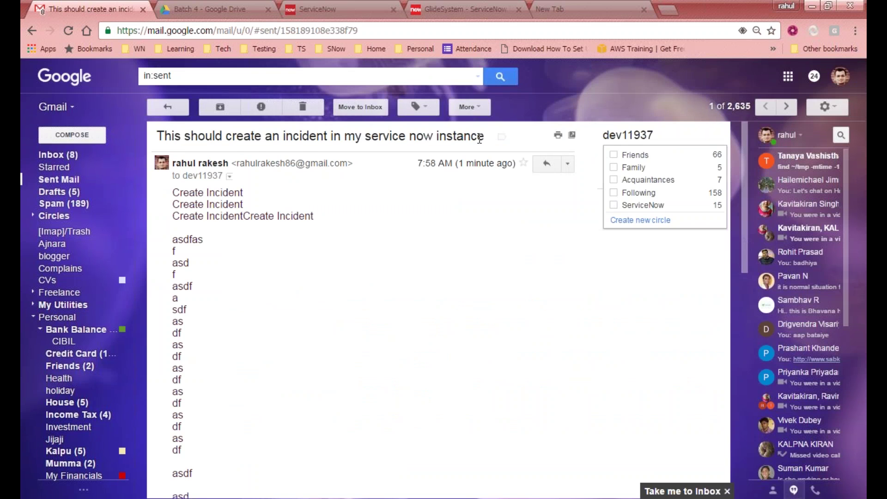
# Step: Return to the ServiceNow incident, highlight its short description again and collapse the related search results
pyautogui.click(318, 9)
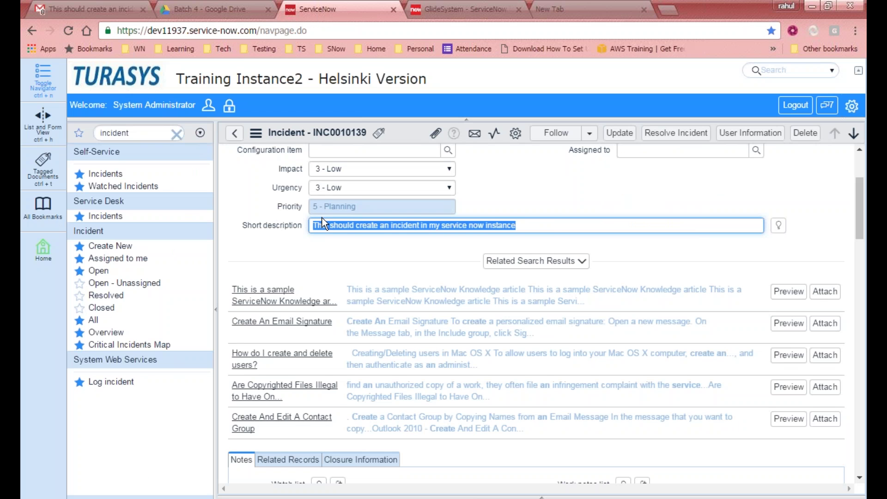
pyautogui.moveTo(556, 228); pyautogui.dragTo(290, 239)
pyautogui.scroll(-8, 573, 232)
pyautogui.scroll(5, 549, 267)
pyautogui.scroll(5, 549, 267)
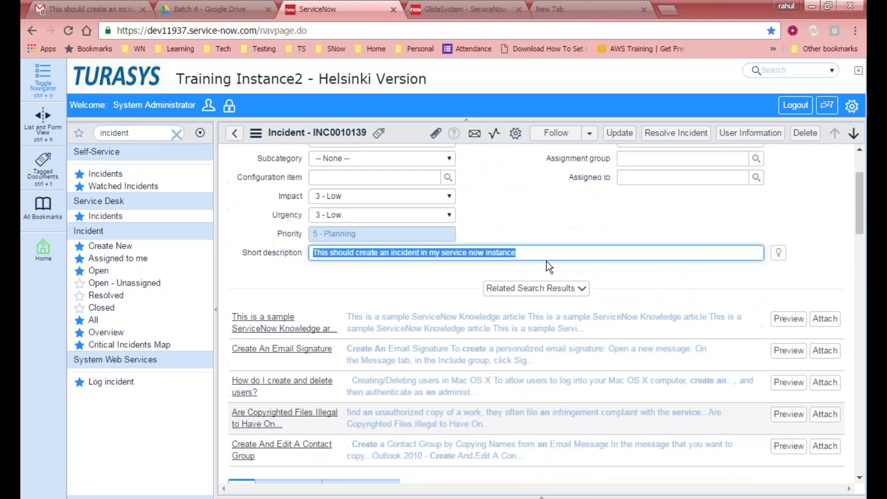
pyautogui.scroll(-5, 546, 267)
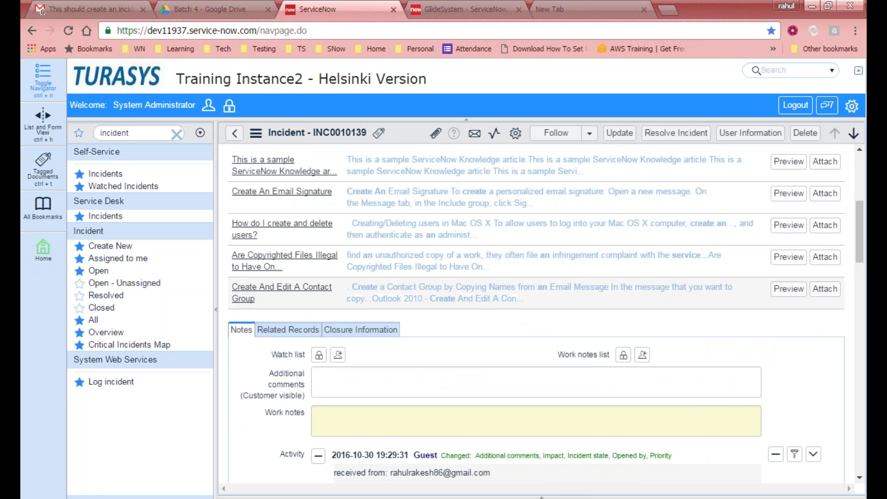
pyautogui.scroll(5, 301, 337)
pyautogui.click(578, 392)
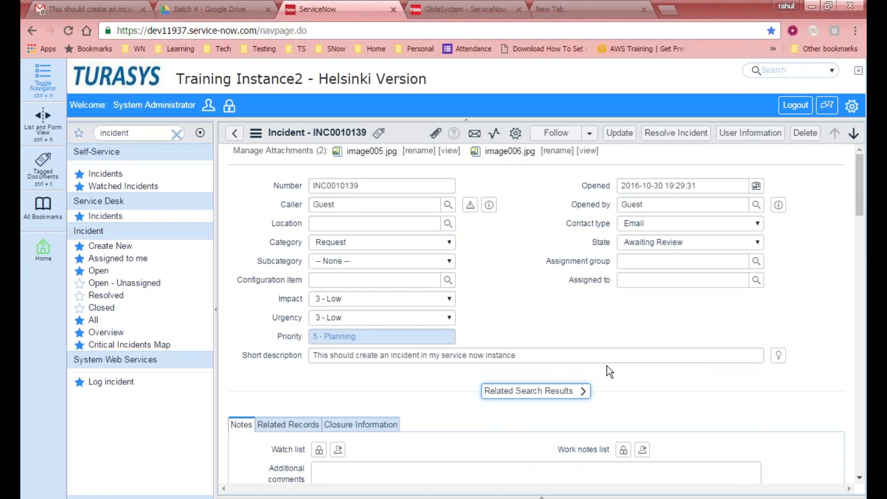
# Step: Review the incident's activity log and collapse the Guest entry holding the email comment
pyautogui.scroll(-6, 606, 365)
pyautogui.scroll(2, 336, 264)
pyautogui.scroll(-3, 298, 227)
pyautogui.scroll(3, 298, 226)
pyautogui.scroll(-3, 298, 226)
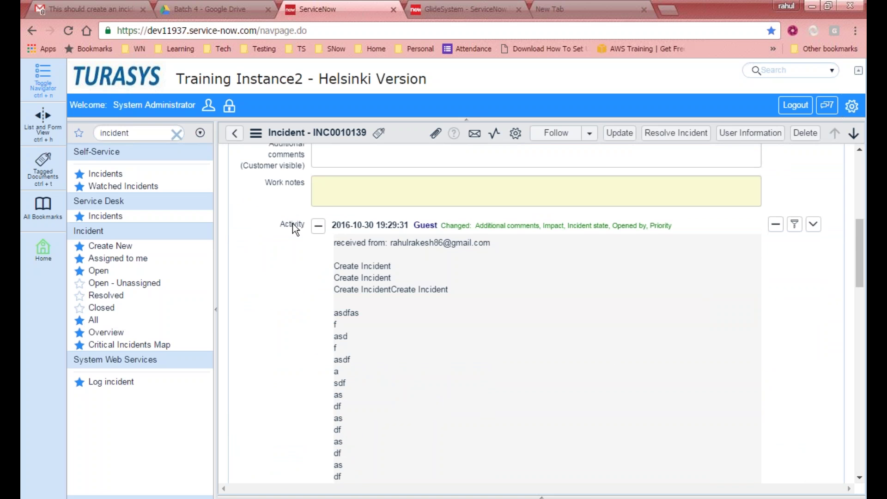
pyautogui.scroll(-15, 395, 251)
pyautogui.scroll(15, 449, 262)
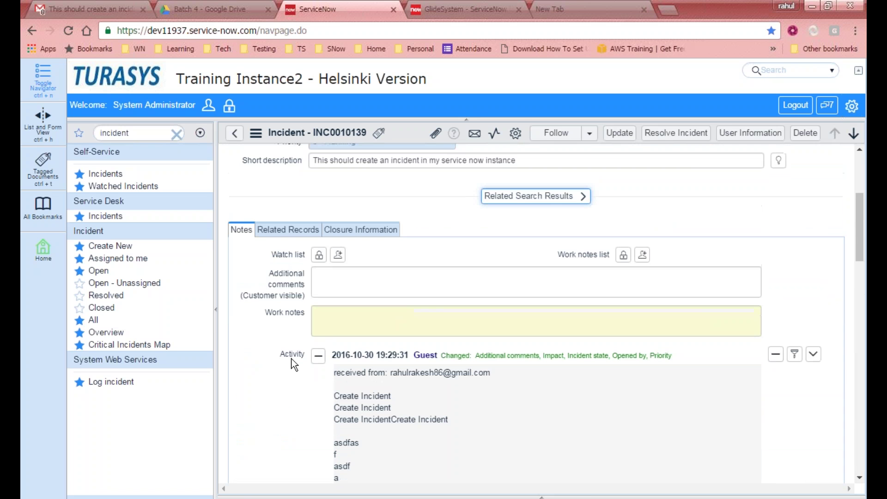
pyautogui.scroll(-3, 659, 384)
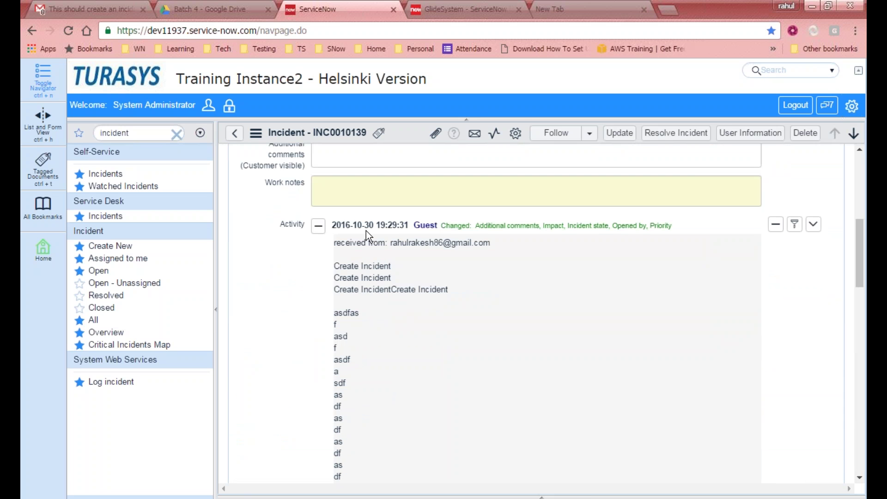
pyautogui.click(318, 225)
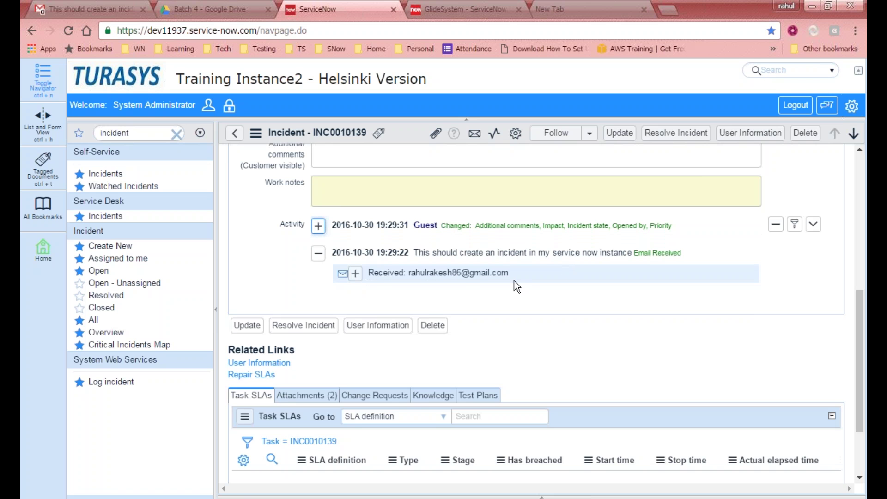
# Step: Expand the received email in the activity log, examine its body and signature, then collapse the Email Received entry
pyautogui.click(355, 273)
pyautogui.scroll(-2, 478, 316)
pyautogui.scroll(-10, 428, 278)
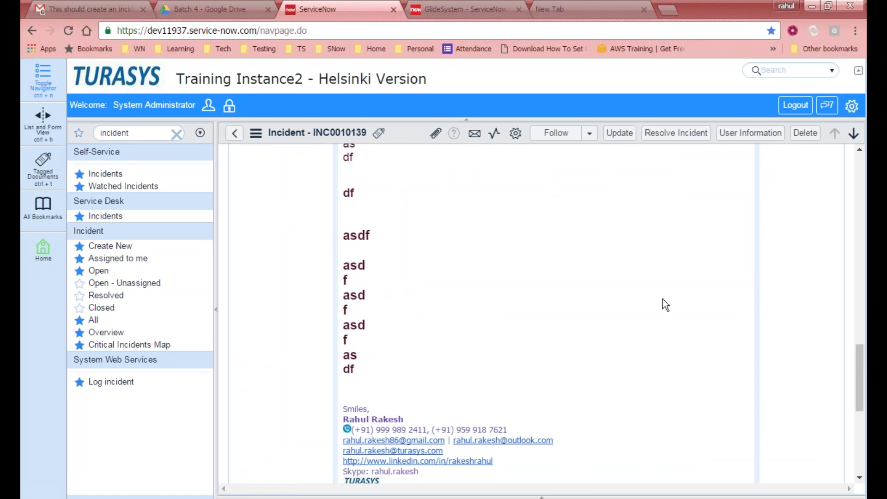
pyautogui.scroll(10, 606, 301)
pyautogui.scroll(-8, 503, 277)
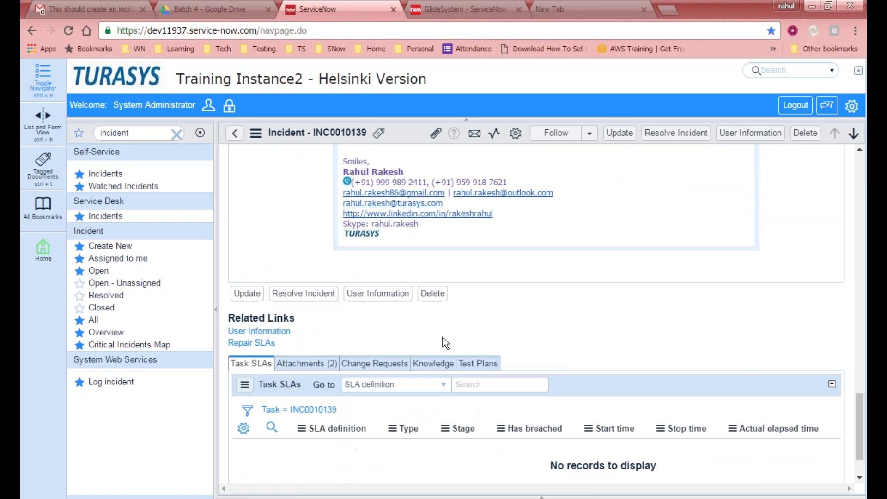
pyautogui.moveTo(339, 160); pyautogui.dragTo(383, 227)
pyautogui.click(387, 232)
pyautogui.scroll(15, 544, 259)
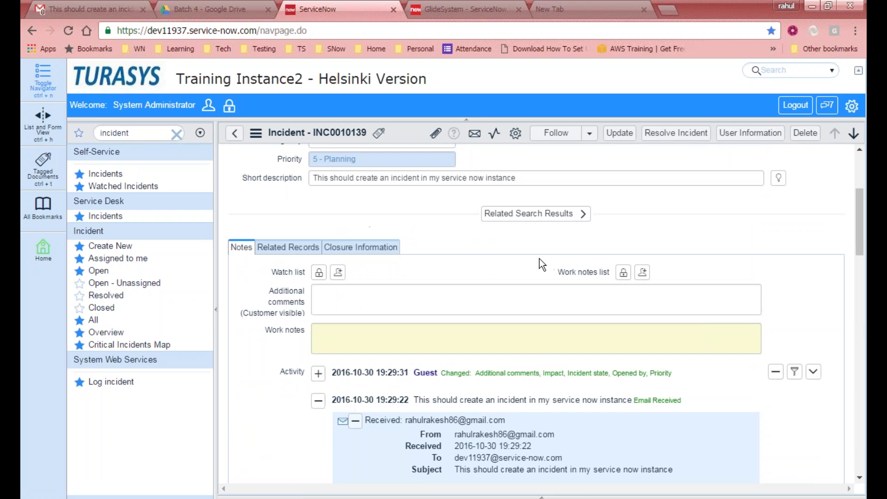
pyautogui.click(318, 400)
# Step: Show the incident's related list of attachments
pyautogui.scroll(-5, 406, 360)
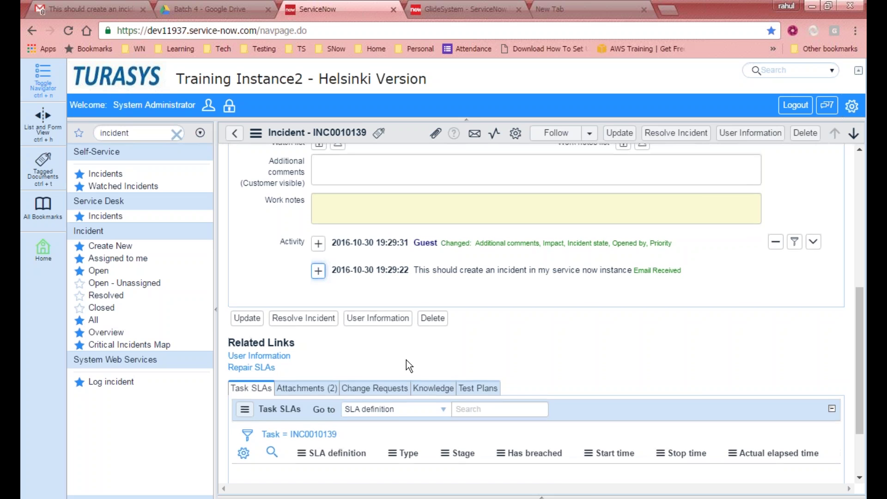
pyautogui.scroll(10, 406, 362)
pyautogui.scroll(-10, 352, 351)
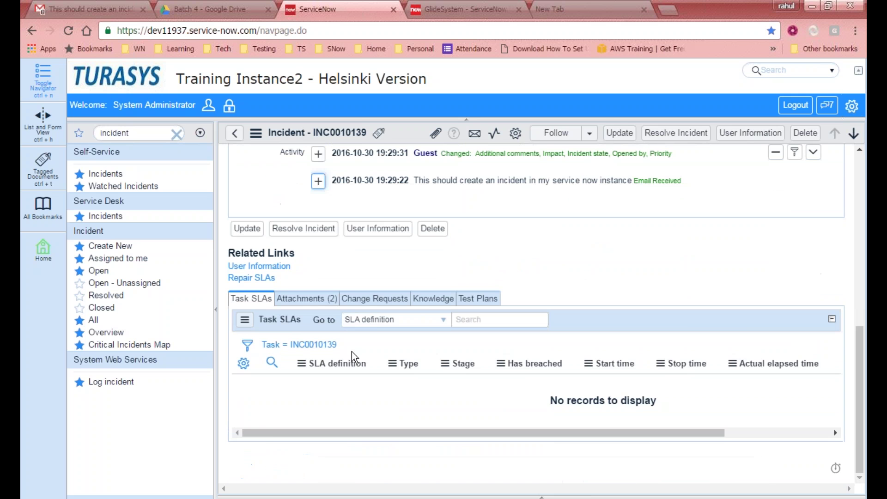
pyautogui.click(321, 301)
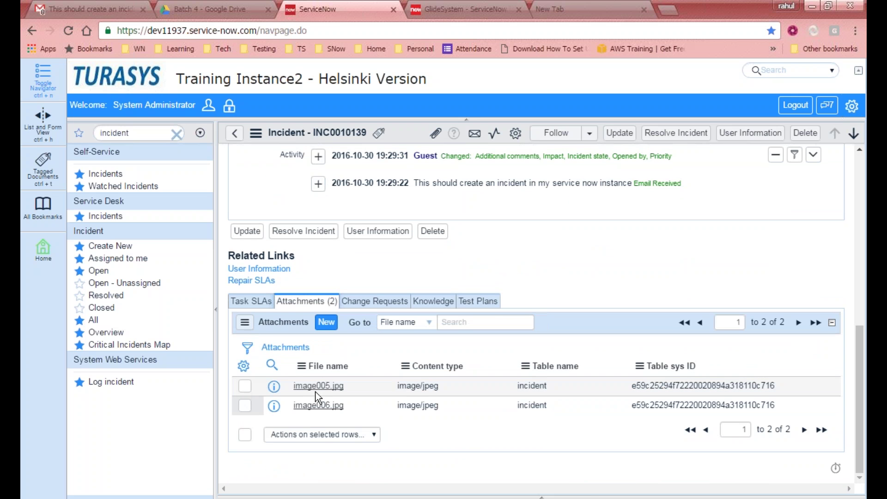
# Step: Reopen the Email Received entry to point out the images in the signature, then collapse the entry
pyautogui.scroll(5, 370, 351)
pyautogui.scroll(-3, 380, 339)
pyautogui.click(318, 312)
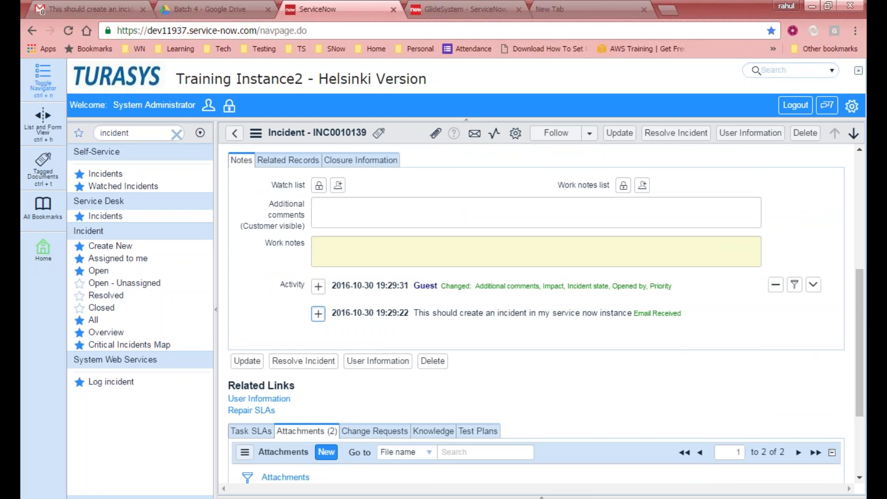
pyautogui.scroll(-10, 395, 322)
pyautogui.scroll(4, 356, 217)
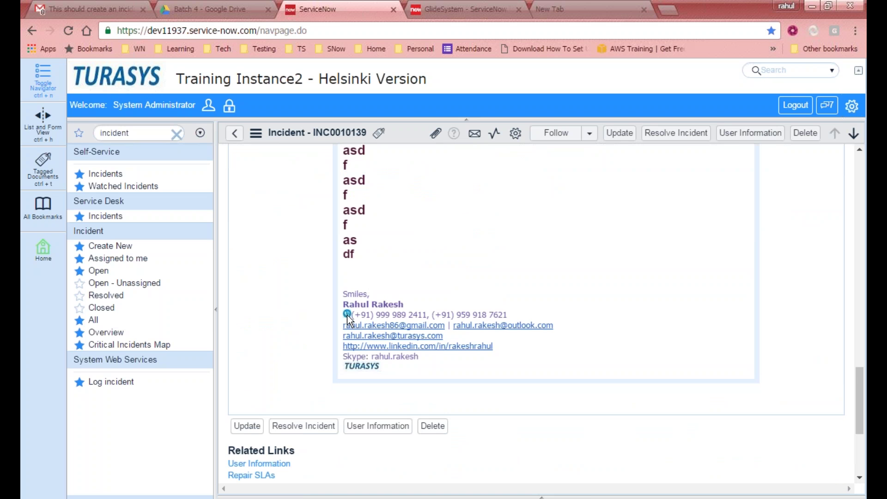
pyautogui.moveTo(383, 370); pyautogui.dragTo(346, 368)
pyautogui.scroll(12, 351, 356)
pyautogui.click(318, 273)
pyautogui.scroll(-2, 328, 324)
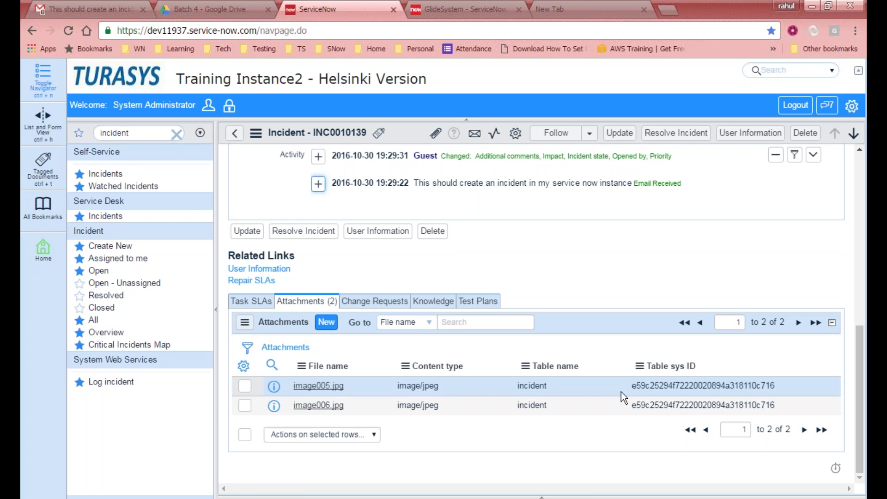
# Step: Download the attachment image006.jpg, view it in the image viewer and close the viewer
pyautogui.click(778, 391)
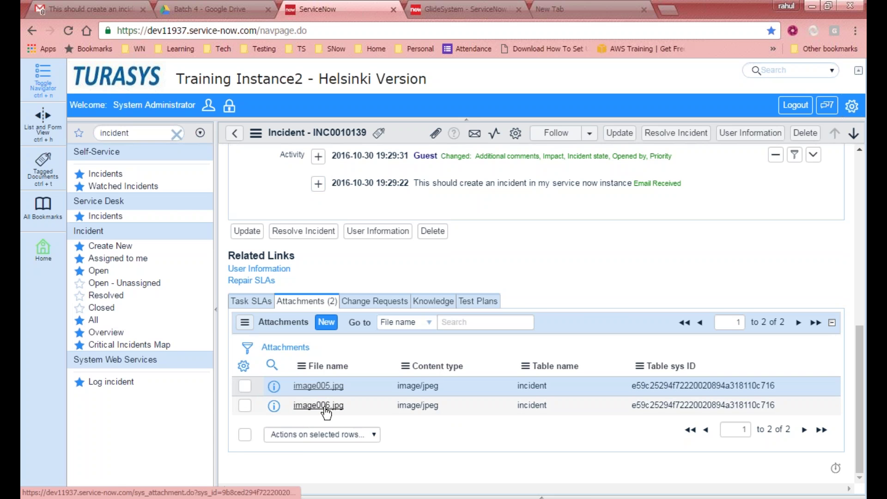
pyautogui.click(326, 409)
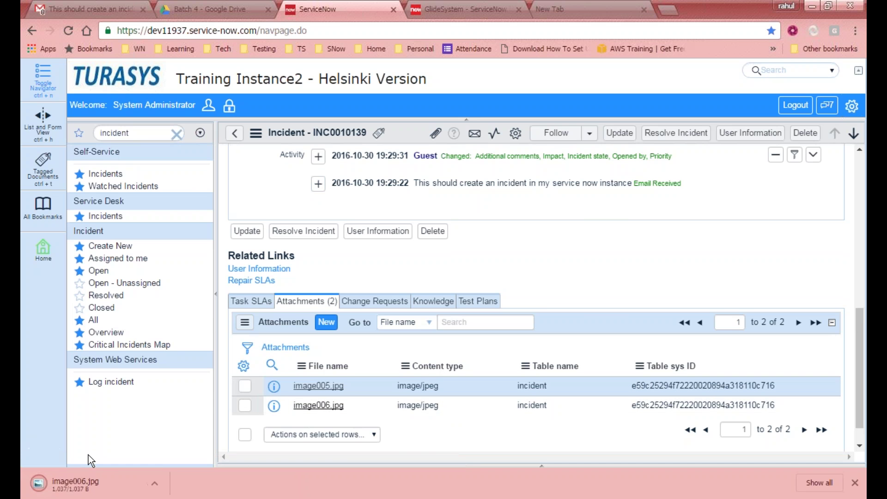
pyautogui.click(87, 482)
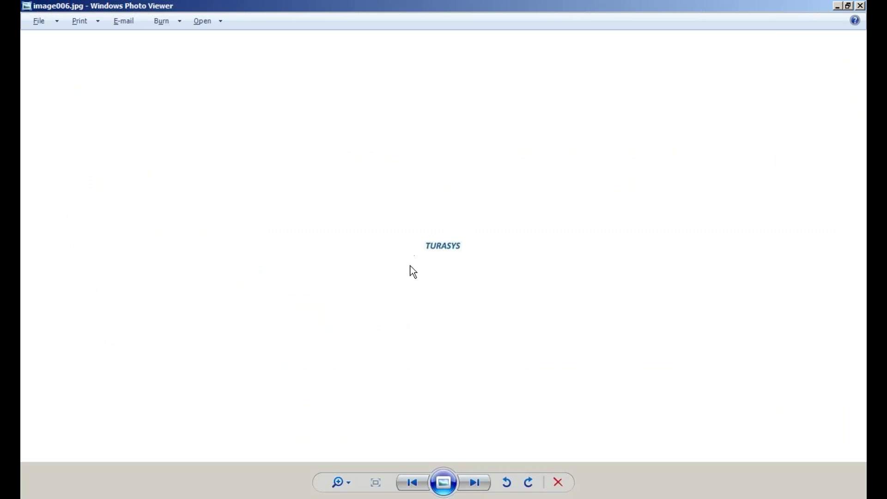
pyautogui.click(861, 7)
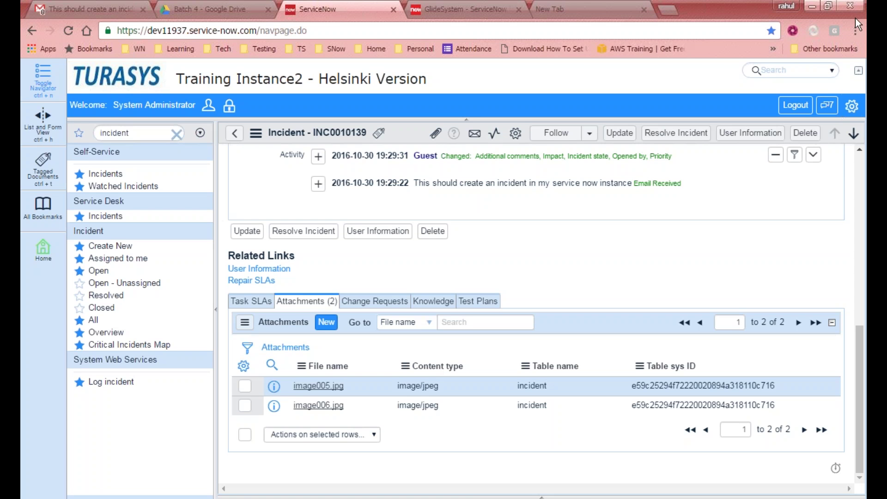
# Step: Go back to the incident list and reopen the incident created from the email
pyautogui.scroll(10, 665, 255)
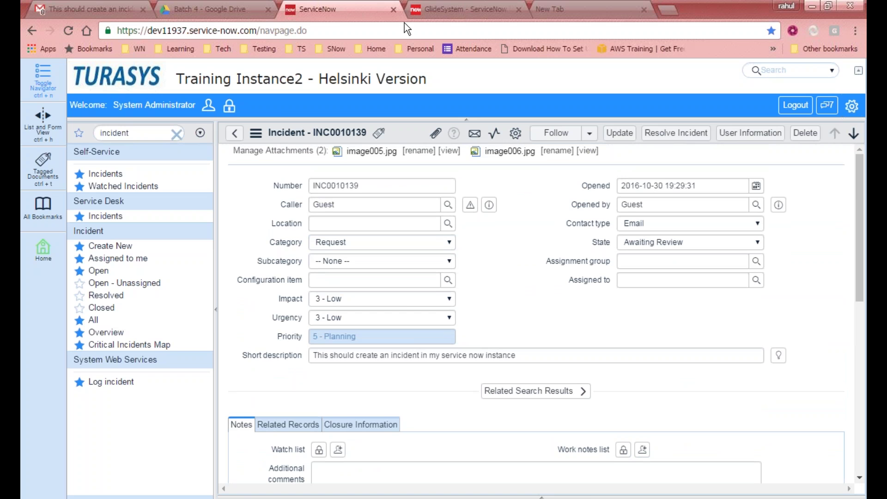
pyautogui.click(235, 133)
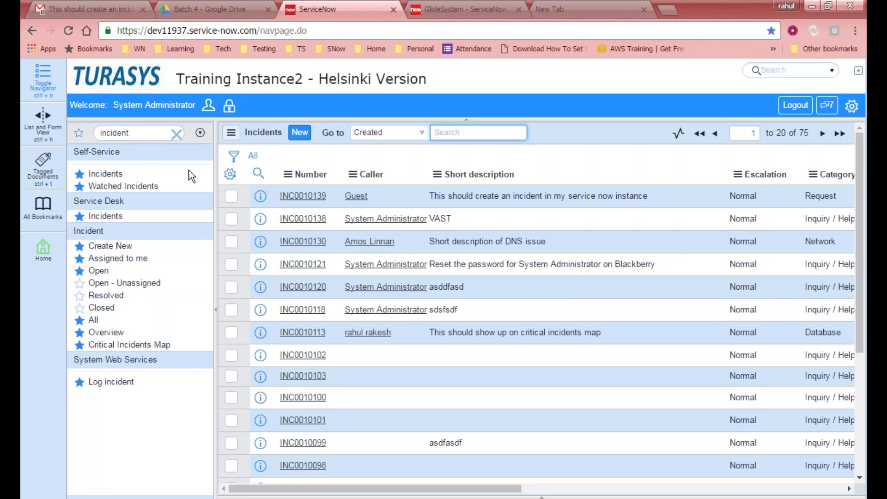
pyautogui.click(309, 196)
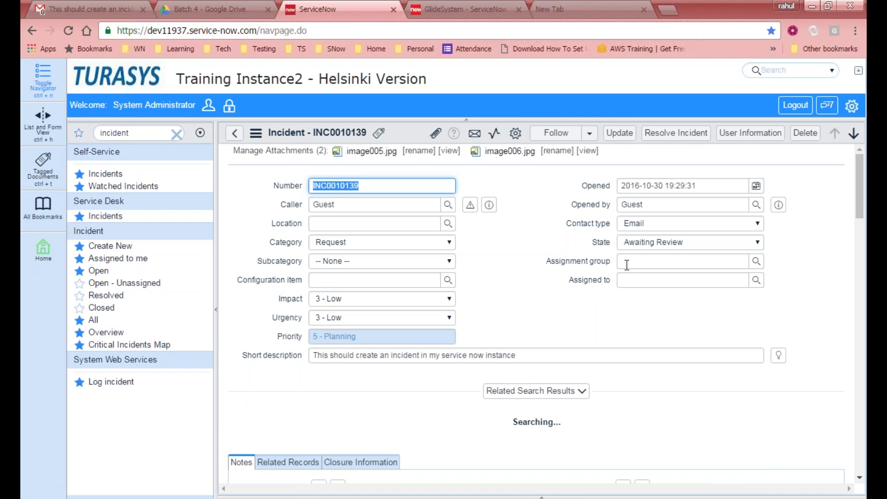
# Step: Inspect the Assigned to field's configuration options and recent selections without assigning anyone
pyautogui.rightClick(587, 281)
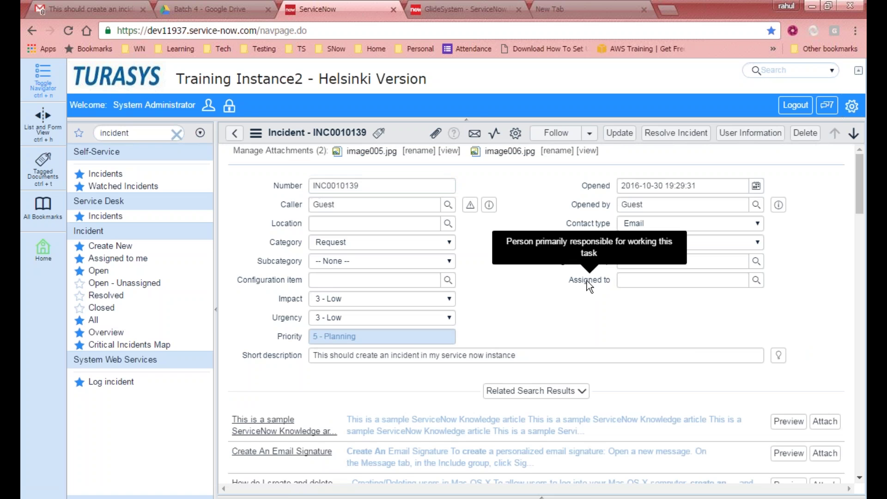
pyautogui.rightClick(586, 280)
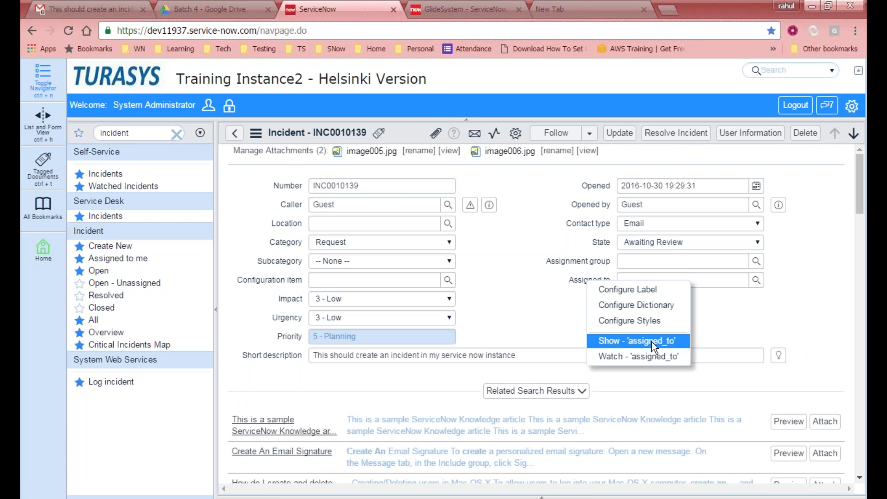
pyautogui.click(558, 285)
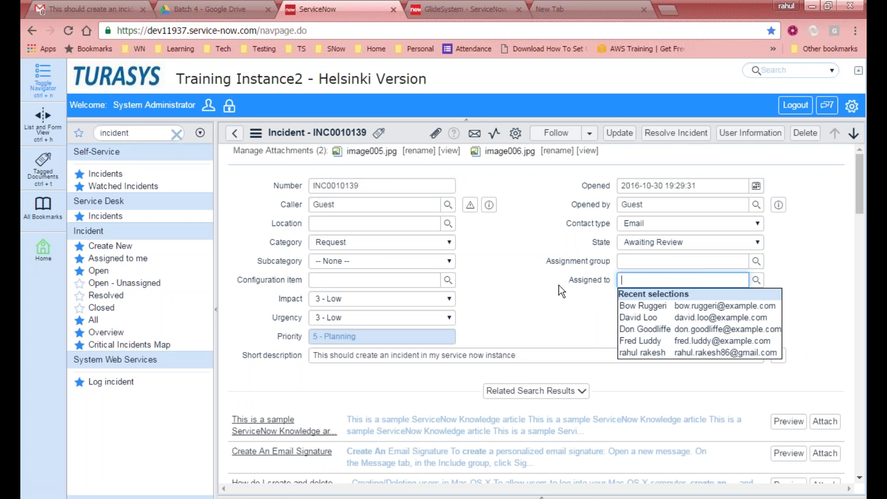
pyautogui.click(283, 249)
pyautogui.click(744, 280)
# Step: Set the Assignment group to Service Desk as an example, copy the group name and clear the field
pyautogui.click(721, 261)
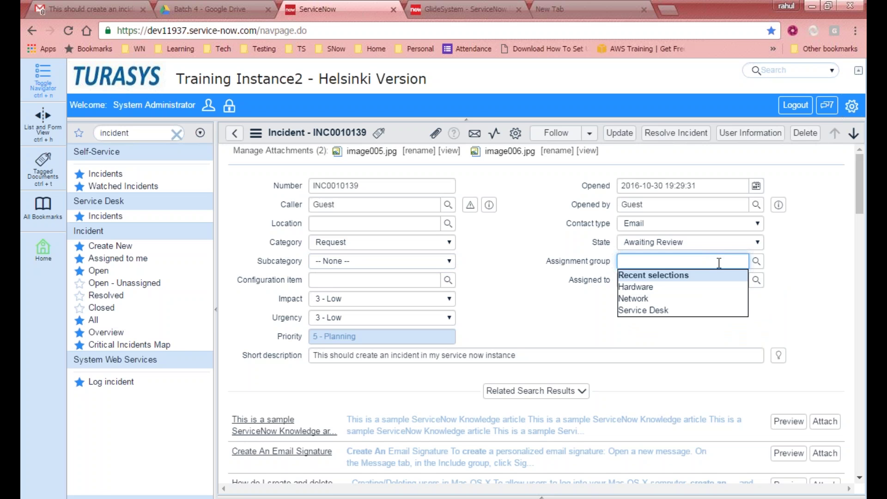
pyautogui.click(676, 310)
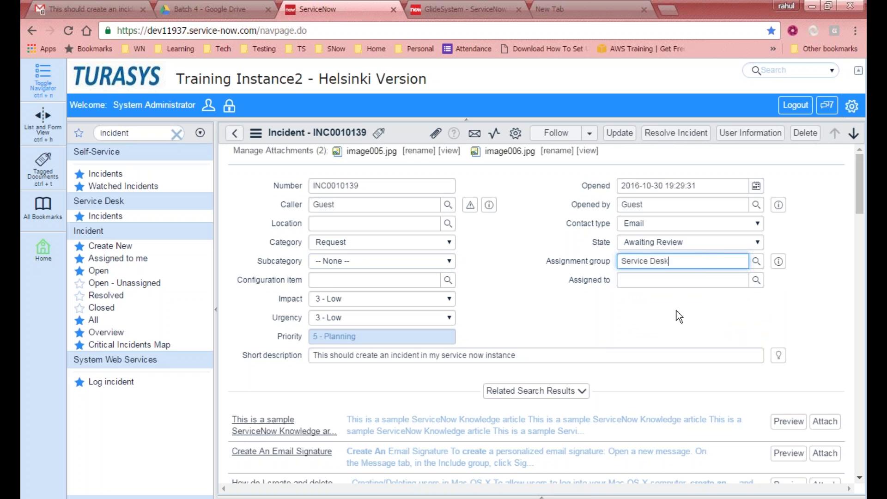
pyautogui.tripleClick(696, 262)
pyautogui.hotkey('ctrl', 'c')
pyautogui.press('BackSpace')
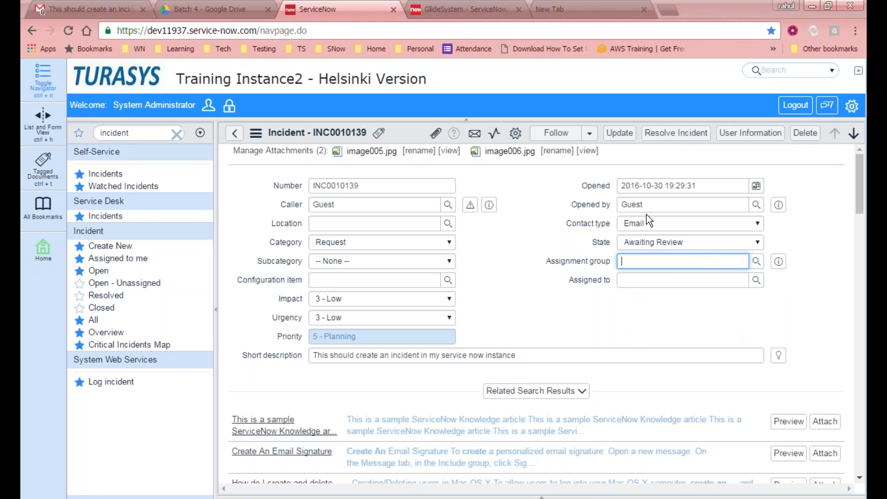
# Step: Append the example script current.assigned_to = 'Service Desk' to the incident's short description
pyautogui.click(650, 356)
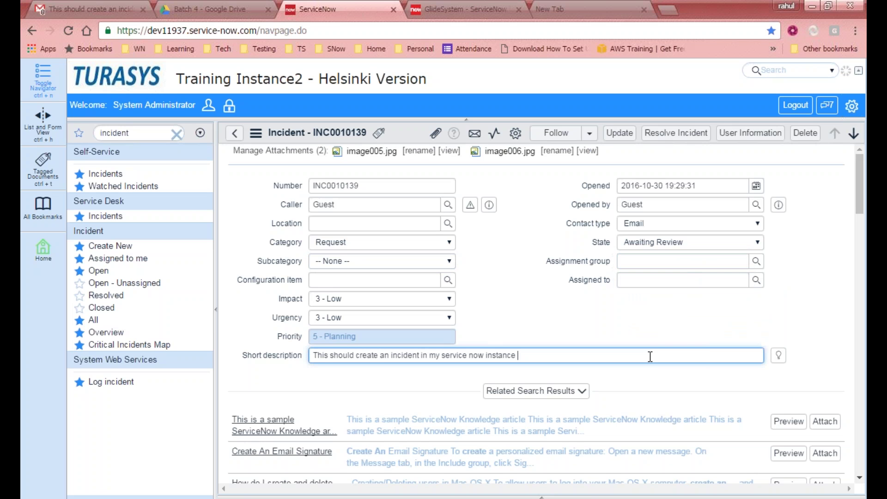
pyautogui.write('current.')
pyautogui.hotkey('ctrl', 'v')
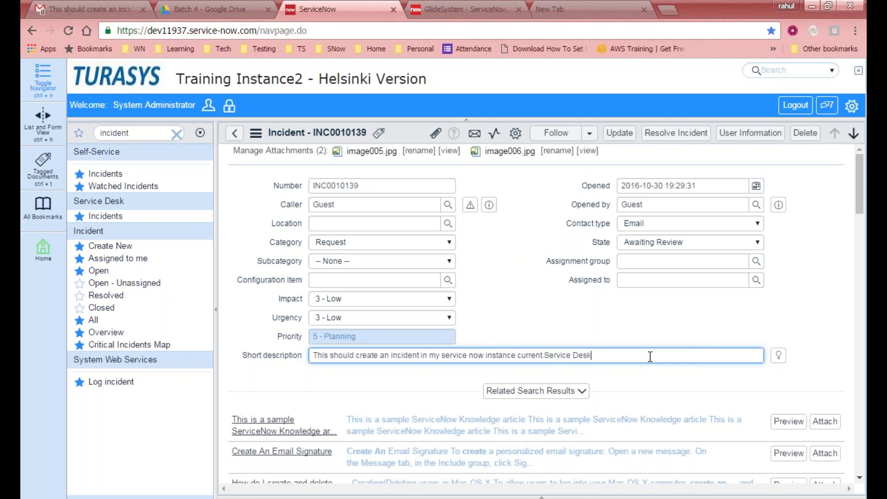
pyautogui.hotkey('ctrl', 'shift', 'Left')
pyautogui.hotkey('ctrl', 'shift', 'Left')
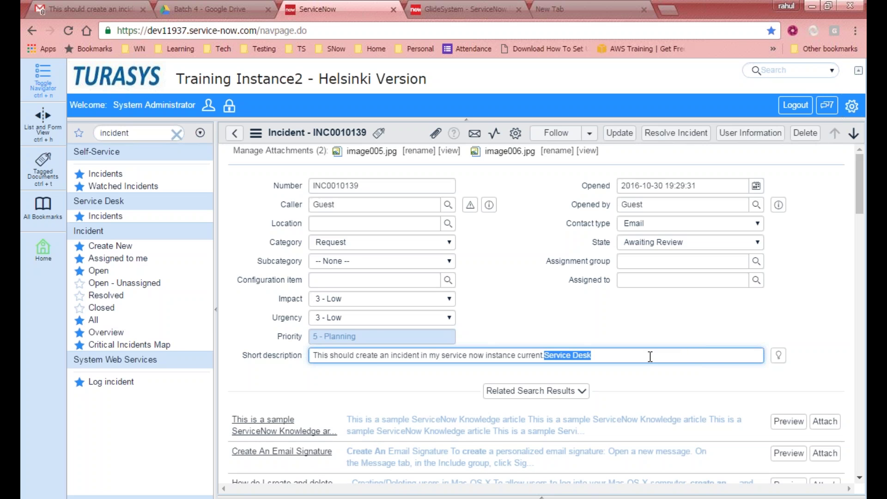
pyautogui.write('assign')
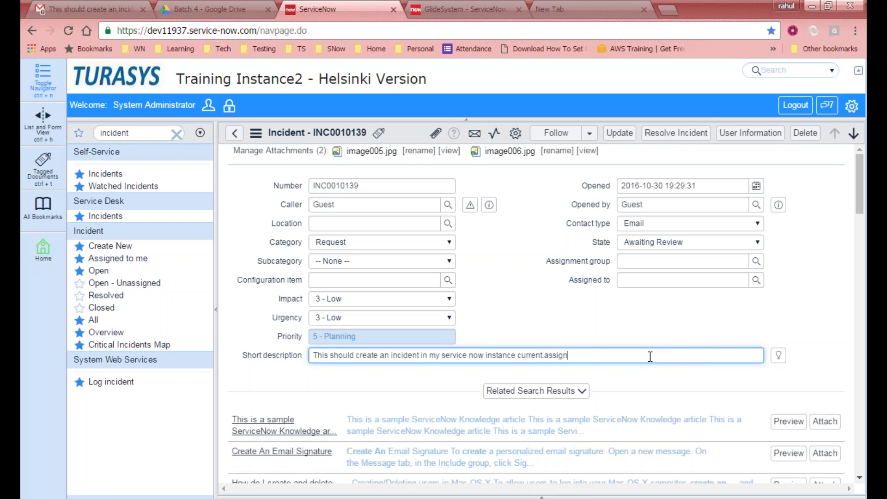
pyautogui.write('ed_to =')
pyautogui.write("'Service Desk")
# Step: Remove the example assignment script from the end of the short description
pyautogui.hotkey('shift', 'Left')
pyautogui.hotkey('shift', 'Left')
pyautogui.hotkey('shift', 'Left')
pyautogui.hotkey('shift', 'Left')
pyautogui.hotkey('shift', 'Left')
pyautogui.hotkey('shift', 'Left')
pyautogui.hotkey('shift', 'Left')
pyautogui.hotkey('shift', 'Left')
pyautogui.hotkey('shift', 'Left')
pyautogui.hotkey('shift', 'Left')
pyautogui.hotkey('shift', 'Left')
pyautogui.hotkey('shift', 'Left')
pyautogui.hotkey('shift', 'Left')
pyautogui.hotkey('shift', 'Left')
pyautogui.hotkey('shift', 'Left')
pyautogui.hotkey('shift', 'Left')
pyautogui.hotkey('shift', 'Left')
pyautogui.hotkey('shift', 'Left')
pyautogui.hotkey('shift', 'Left')
pyautogui.hotkey('shift', 'Left')
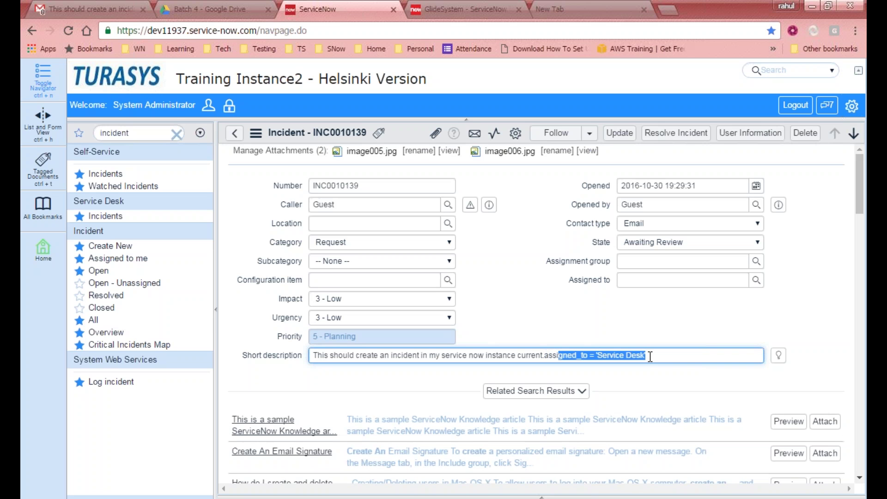
pyautogui.hotkey('shift', 'Left')
pyautogui.press('BackSpace')
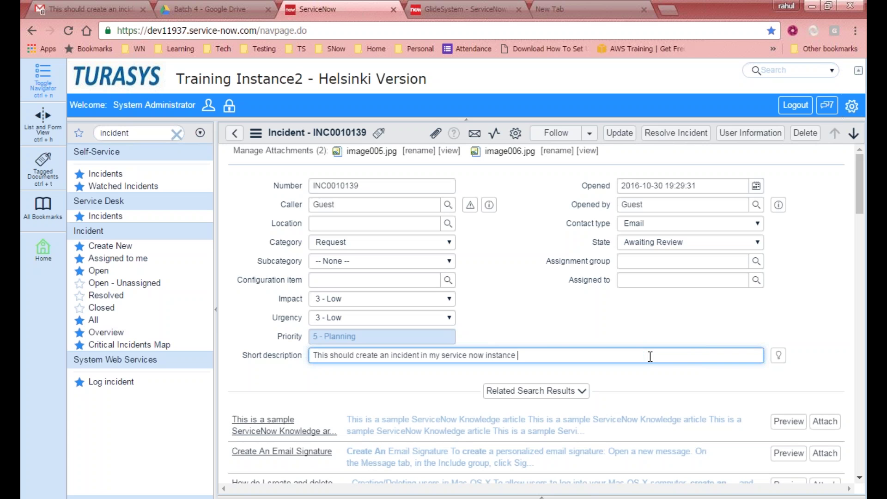